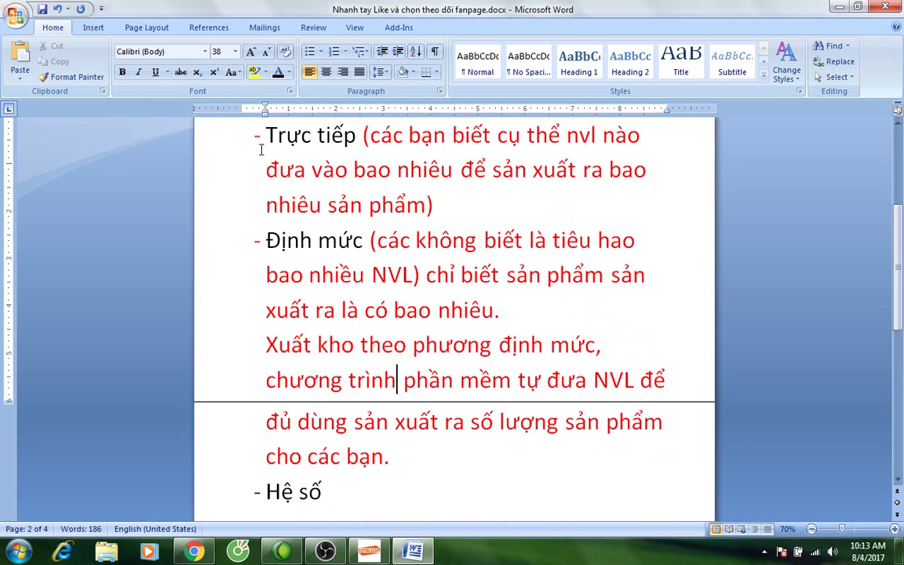
Highlight the Trực tiếp paragraph and then the Hệ số line in the costing notes.
drag(266, 135, 641, 466)
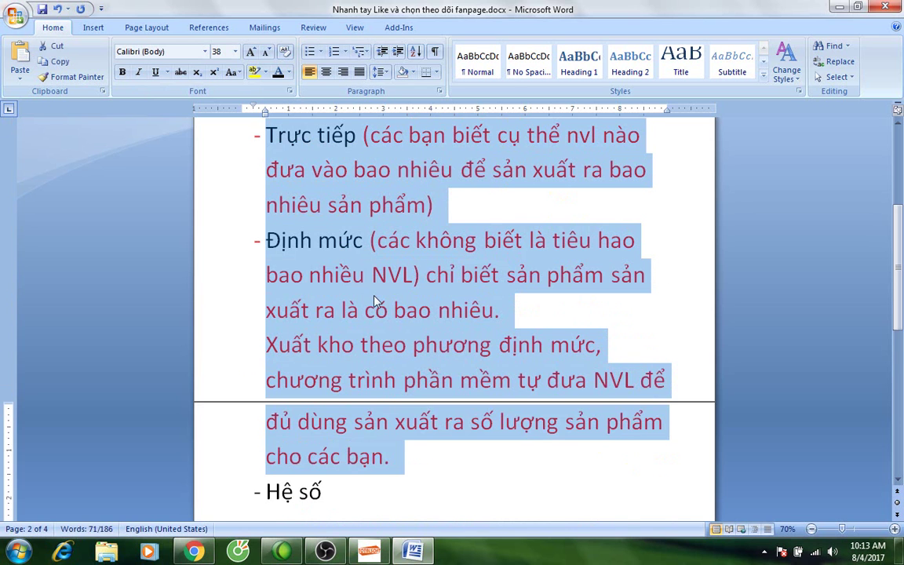
scroll(329, 284, down, 2)
click(326, 396)
drag(243, 398, 243, 510)
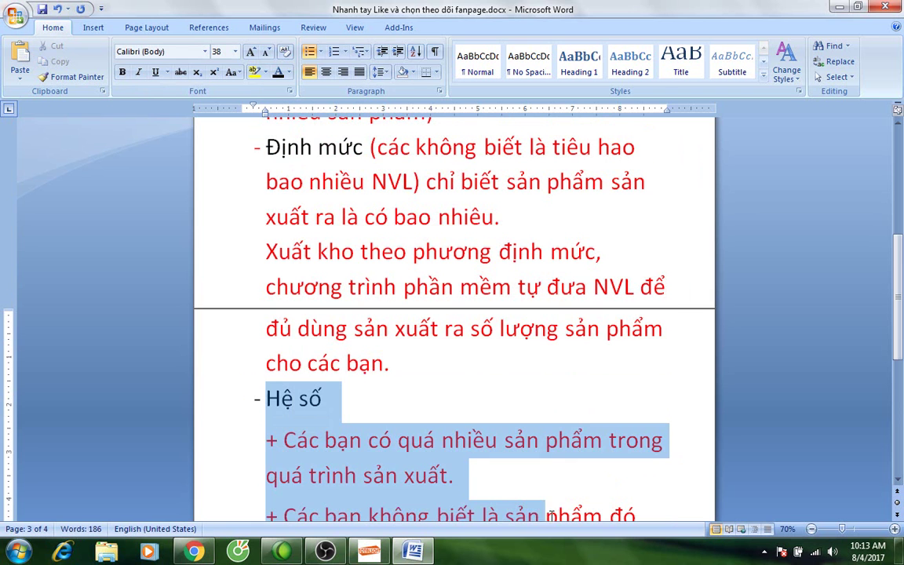
click(431, 329)
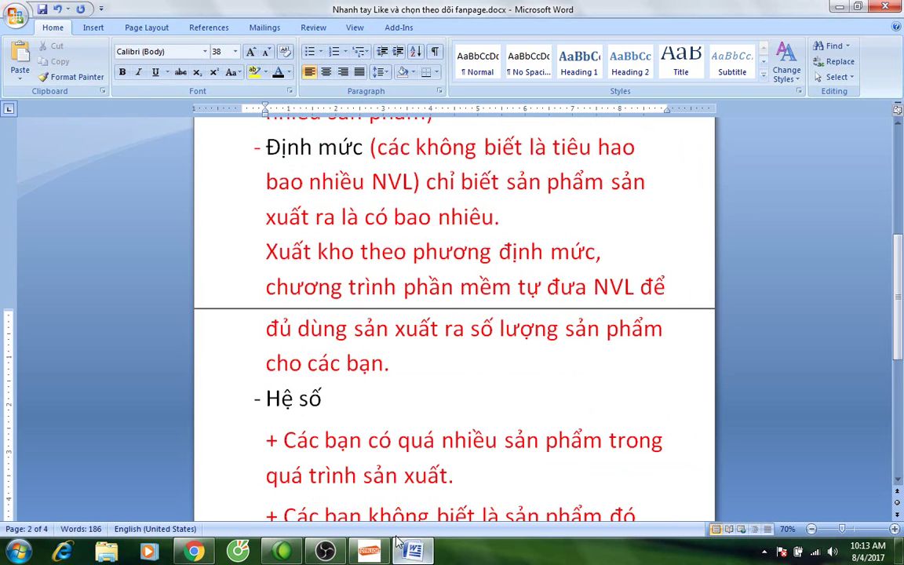
scroll(339, 322, down, 1)
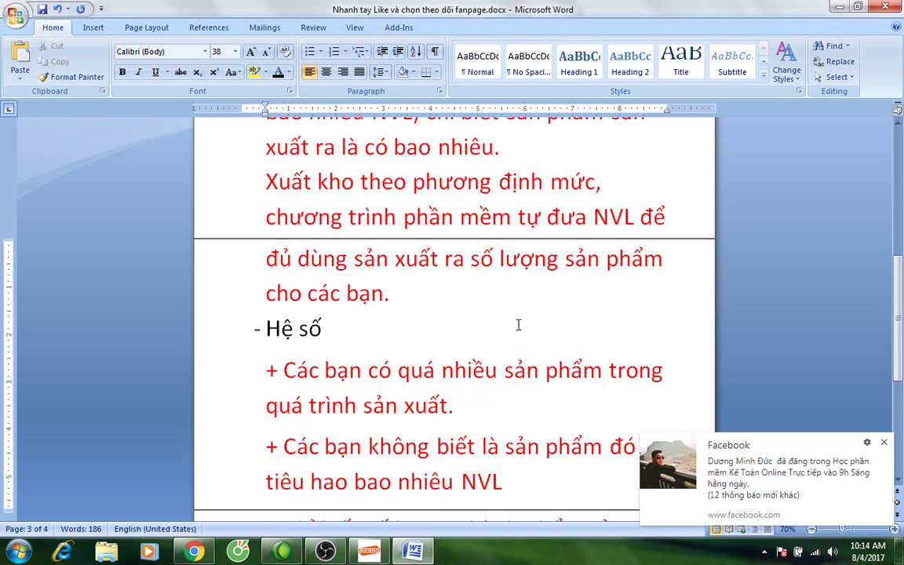
Put the caret at the end of Hệ số, then bring TotalSoft to the front.
click(472, 315)
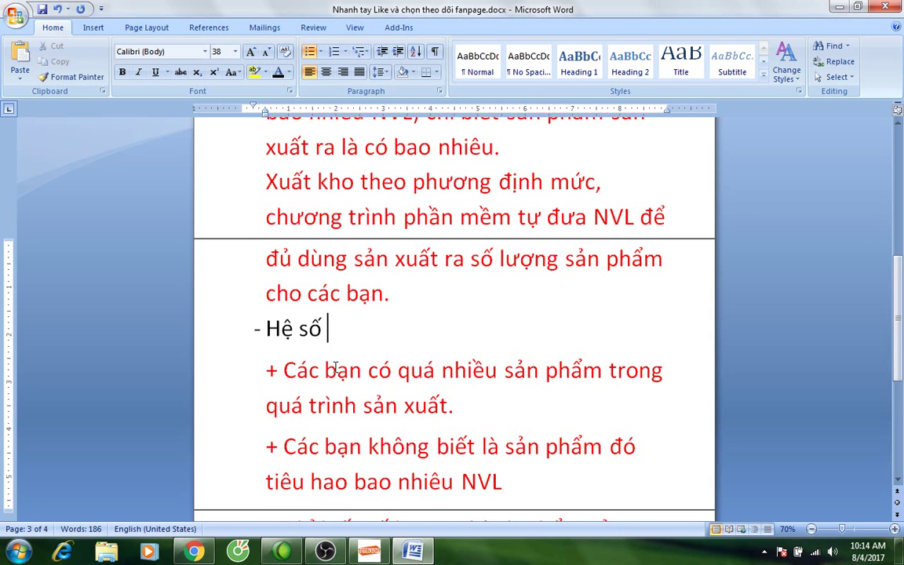
scroll(332, 502, down, 1)
click(369, 551)
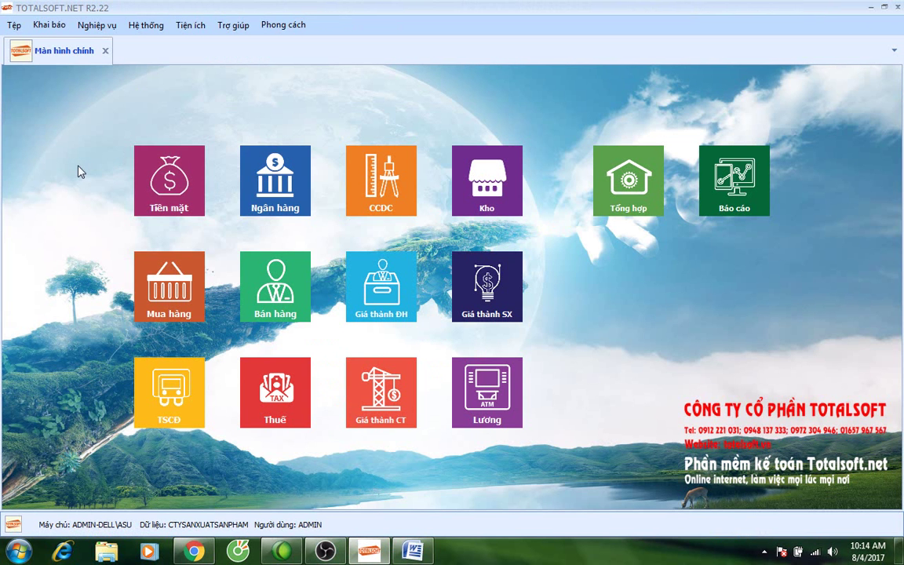
Open the Khai báo > Thành phẩm finished-products list and select Sp2.
click(48, 24)
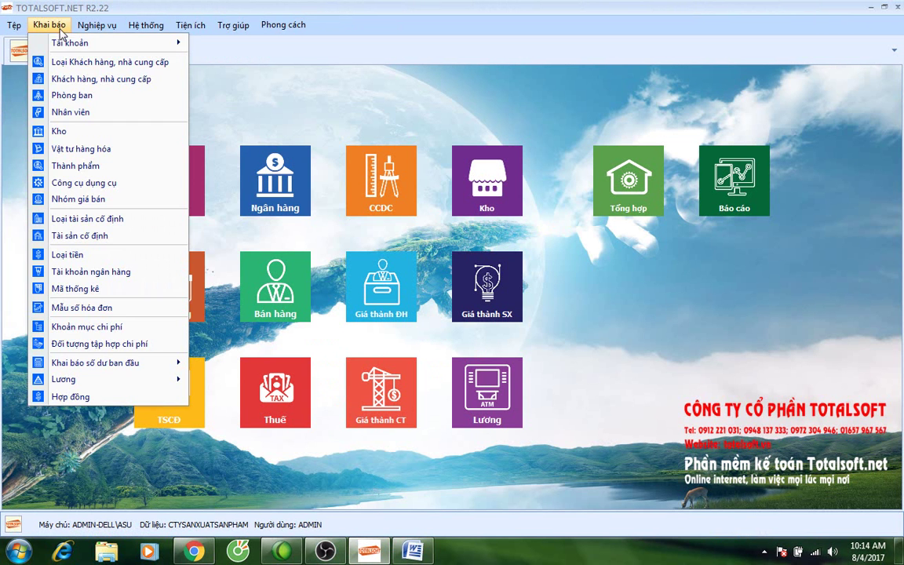
click(76, 165)
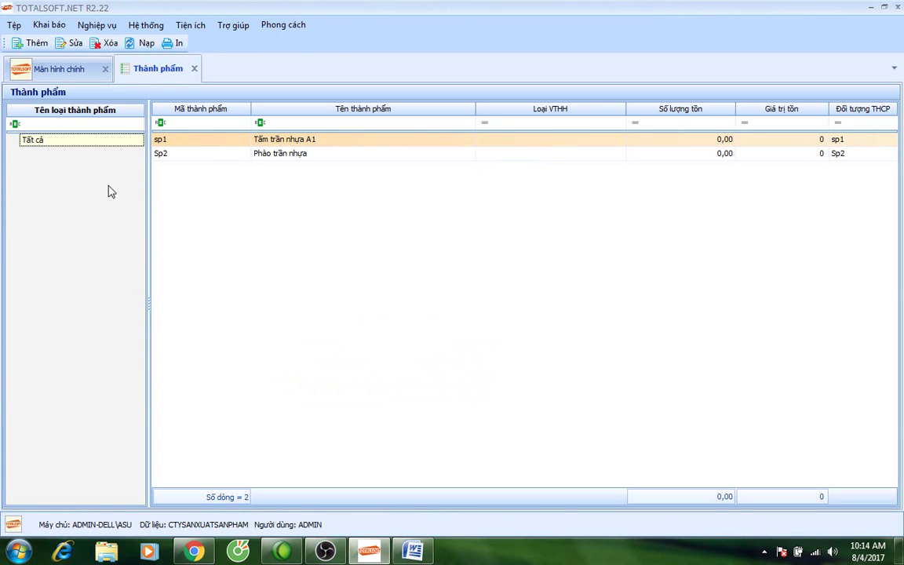
click(296, 153)
Alternate between the sp1 and Sp2 product rows, then switch back to Word.
click(298, 141)
click(298, 153)
click(298, 141)
click(298, 153)
click(298, 141)
click(298, 154)
click(298, 141)
click(298, 154)
click(298, 141)
click(299, 153)
click(298, 142)
click(298, 153)
click(298, 141)
click(298, 154)
click(299, 143)
click(298, 153)
click(298, 141)
key(alt+Tab)
Select the Trực tiếp label and its paragraph, then return to TotalSoft's Thành phẩm list.
scroll(368, 219, up, 4)
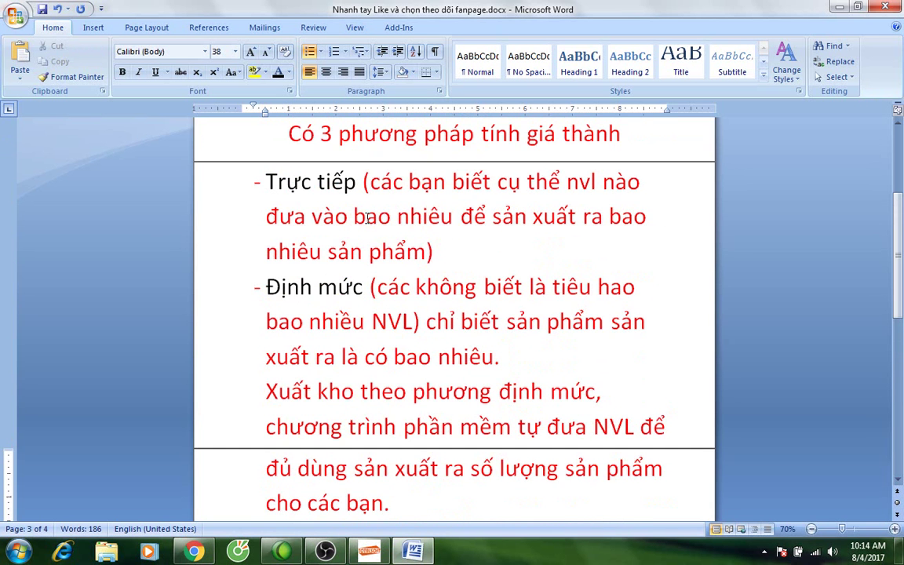
drag(265, 183, 361, 183)
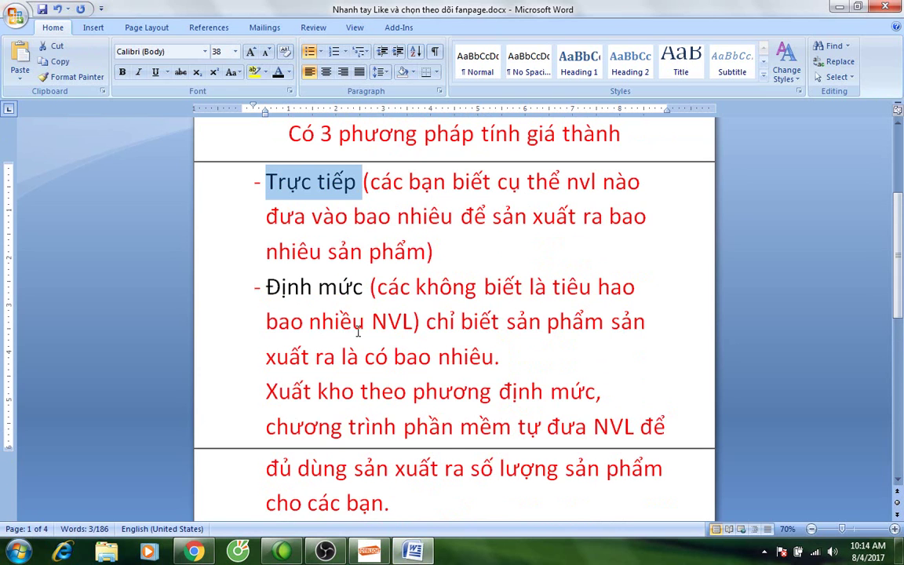
mouse_move(423, 556)
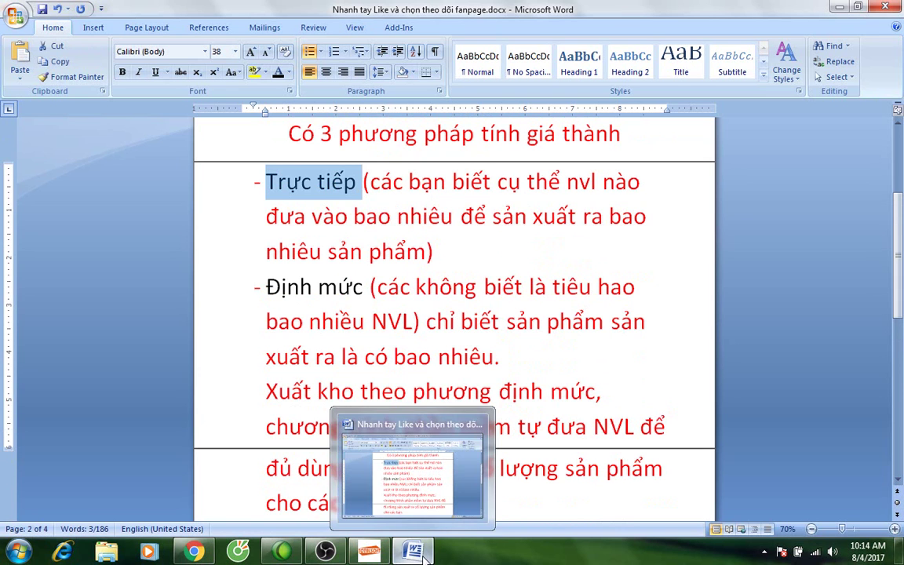
drag(239, 181, 227, 247)
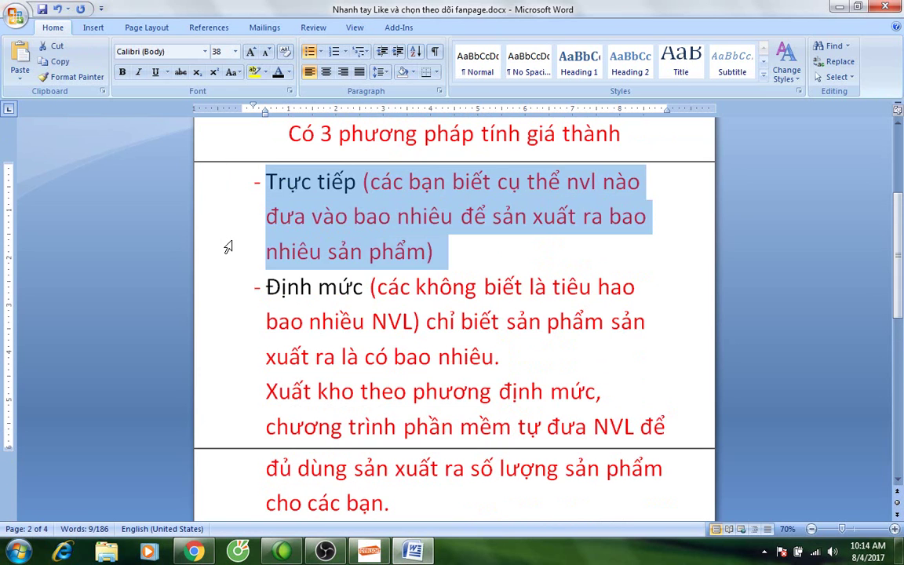
click(368, 552)
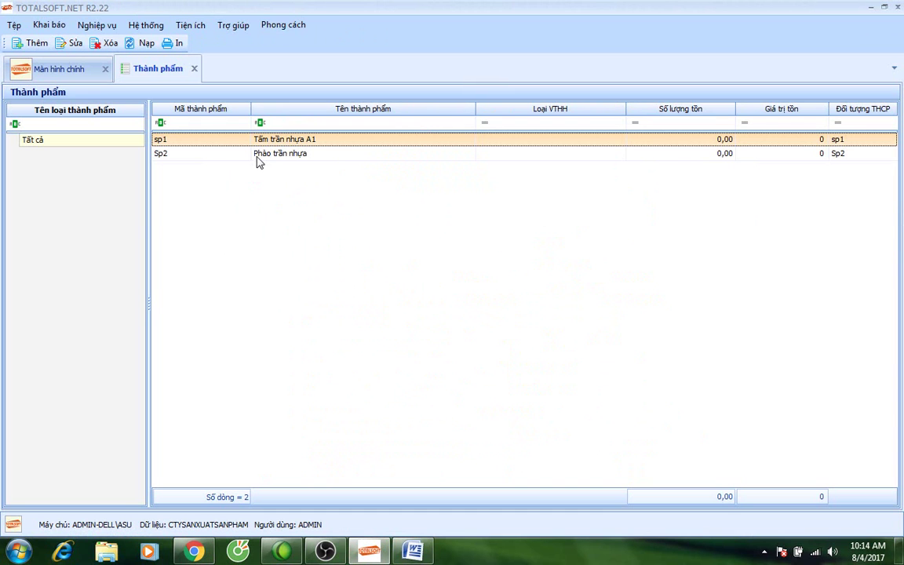
Review Hạt nhựa and Sơn in the Vật tư hàng hóa list, then close both list tabs.
click(49, 24)
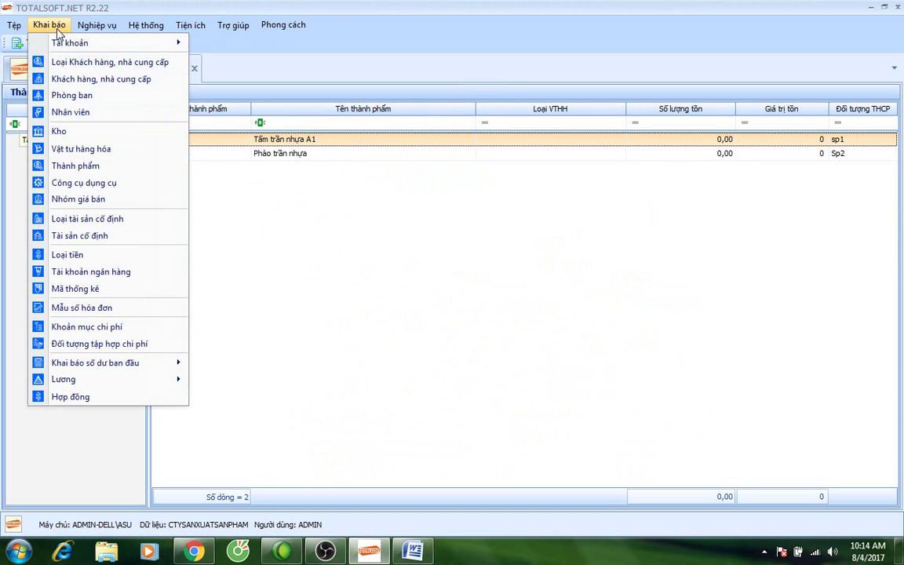
click(81, 149)
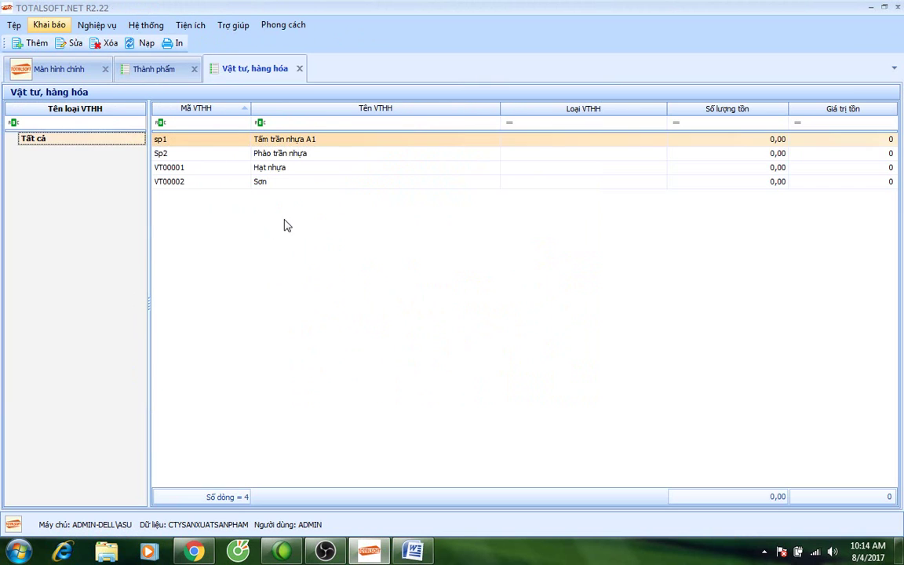
click(278, 168)
click(279, 181)
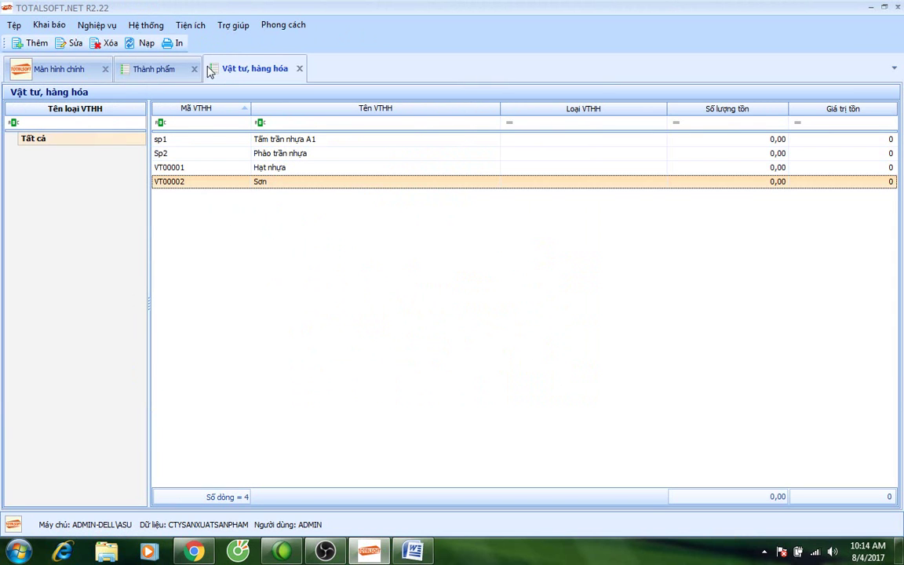
click(298, 69)
click(194, 69)
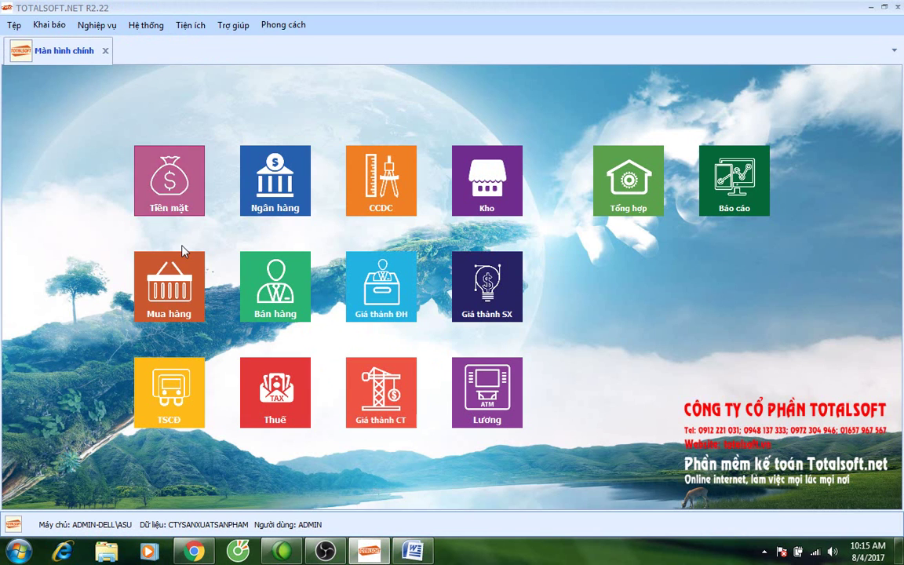
Open the Mua hàng purchase voucher list and add a new voucher.
click(161, 263)
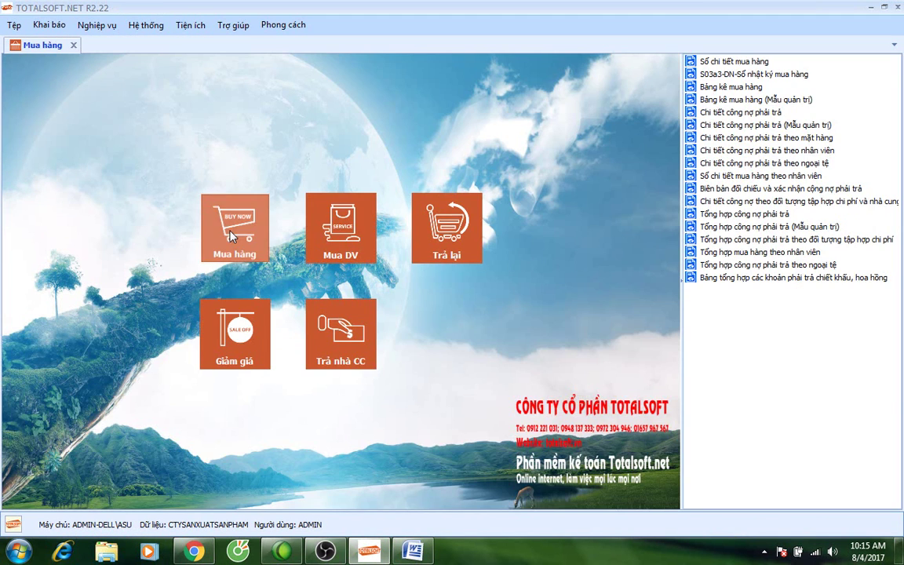
click(230, 235)
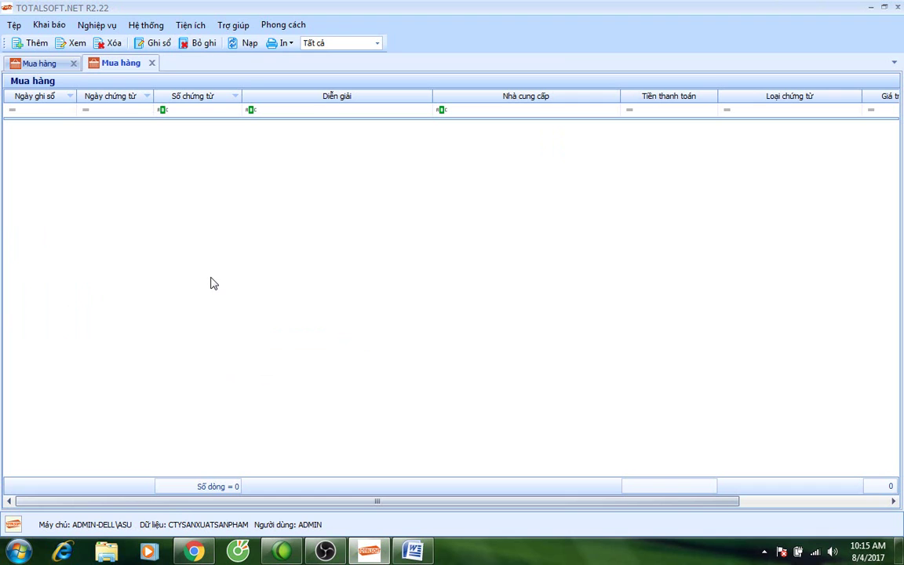
right_click(205, 180)
click(234, 188)
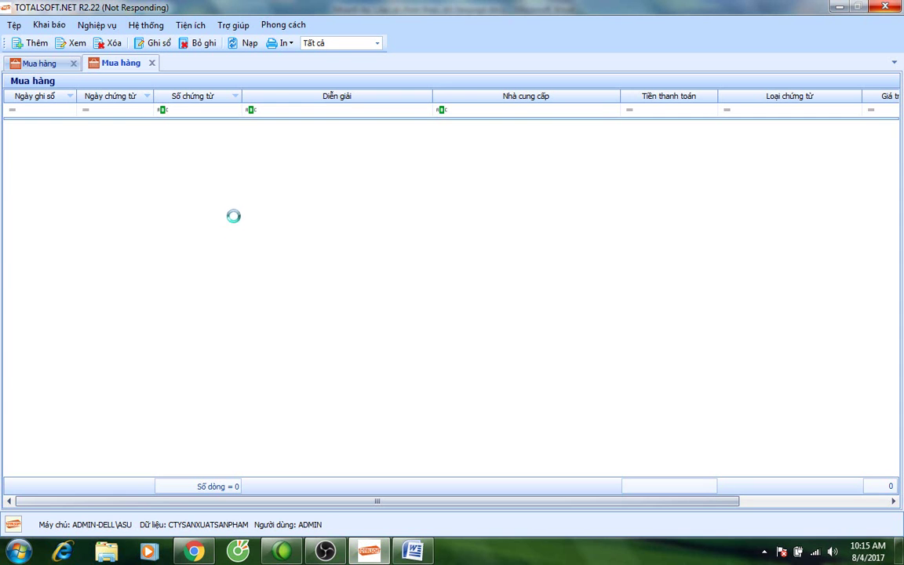
Highlight the heading 'Có 3 phương pháp tính giá thành' in yellow.
click(416, 553)
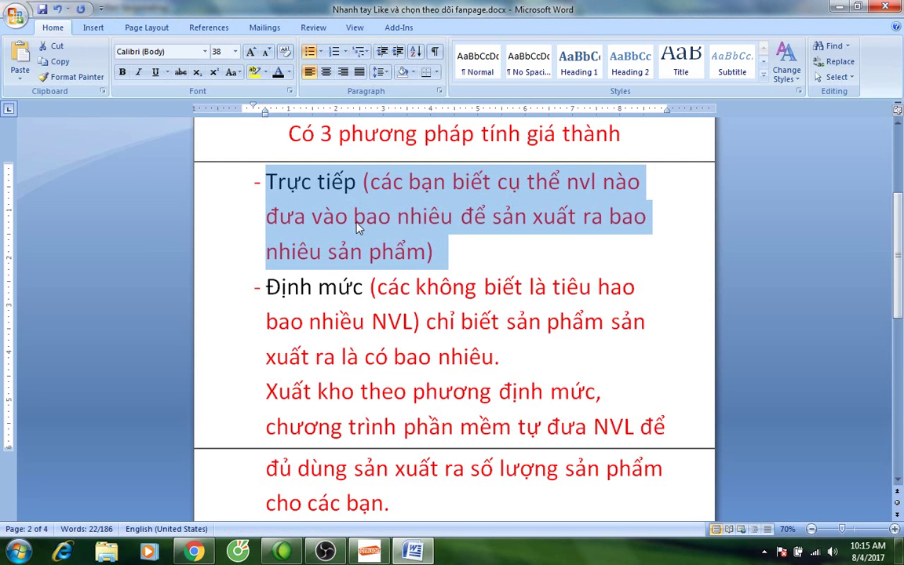
click(353, 214)
click(253, 180)
drag(254, 181, 597, 258)
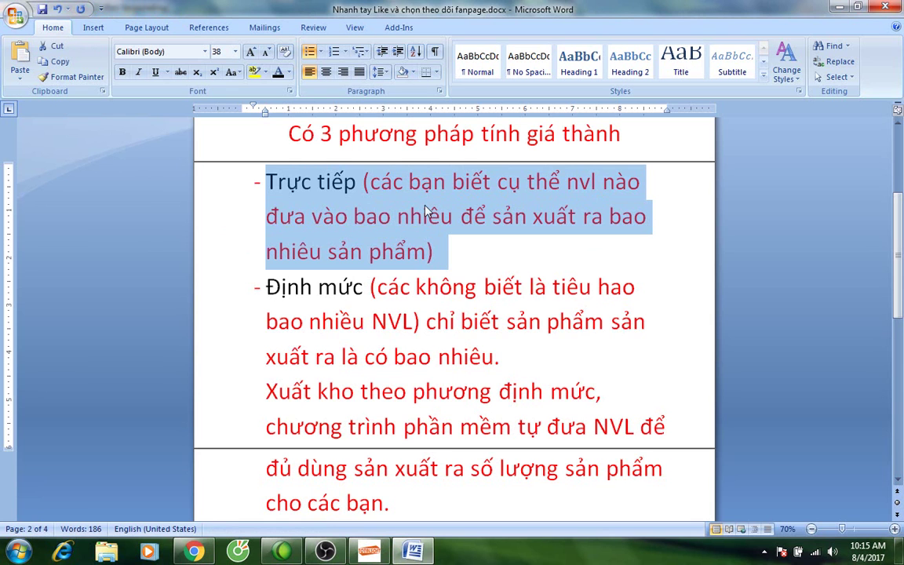
scroll(358, 175, up, 1)
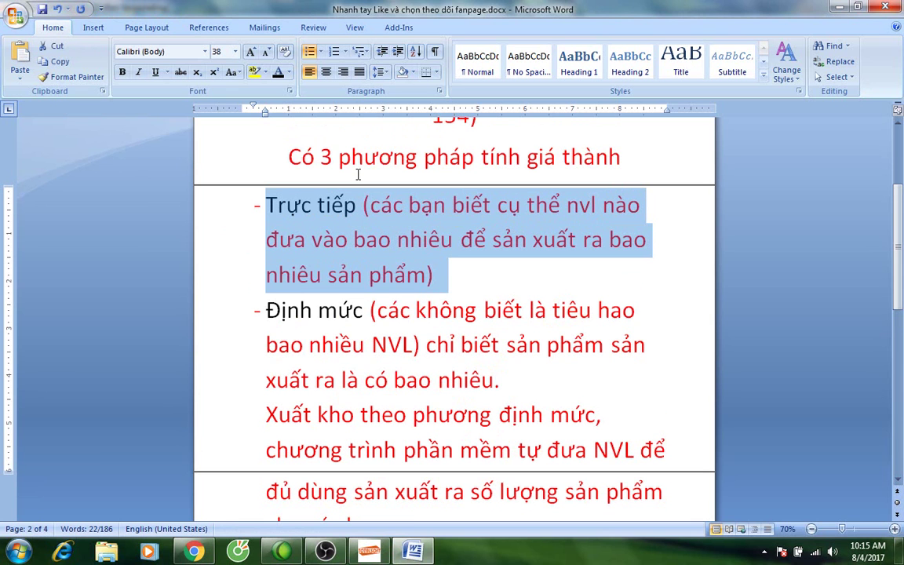
triple_click(279, 149)
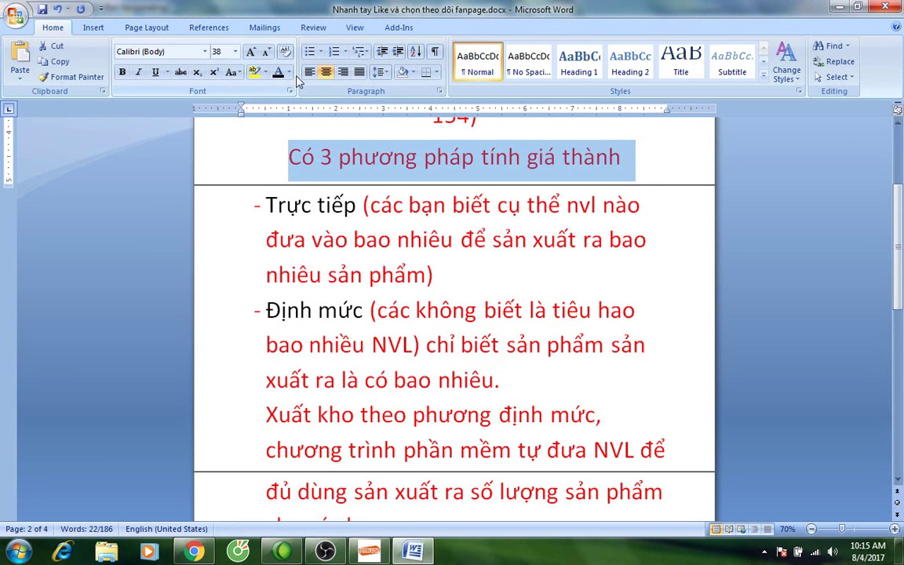
click(259, 79)
Indent both dash bullets slightly right, then show the Facebook video stats in Chrome.
click(258, 204)
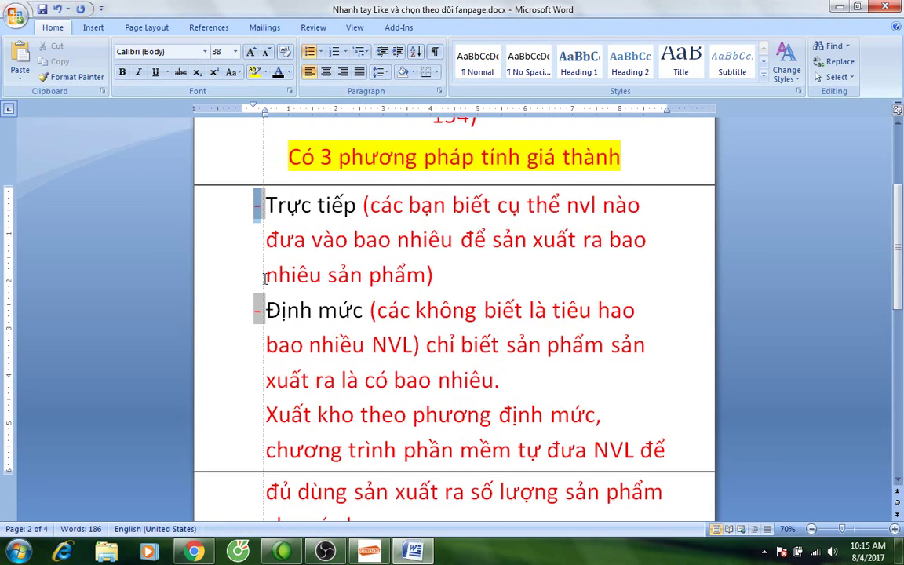
drag(255, 259, 264, 278)
click(358, 275)
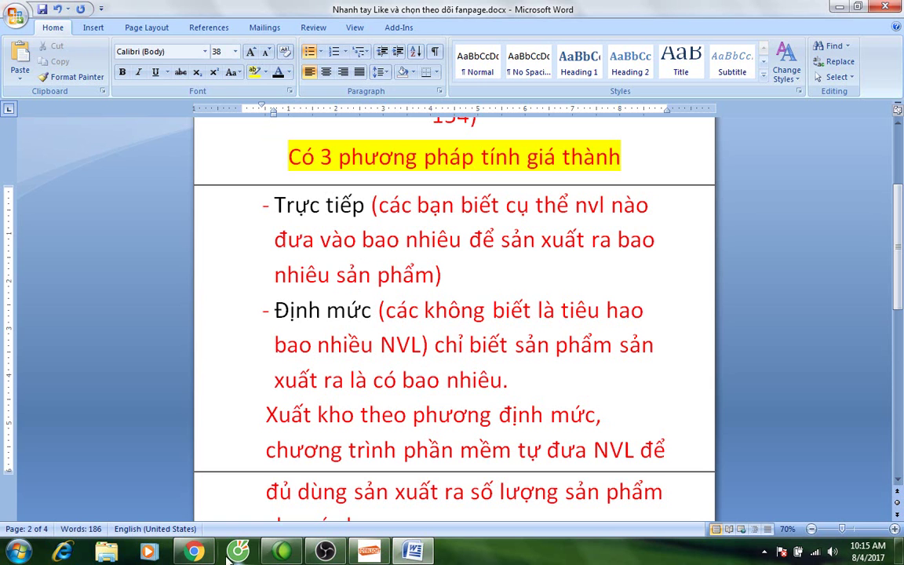
click(194, 552)
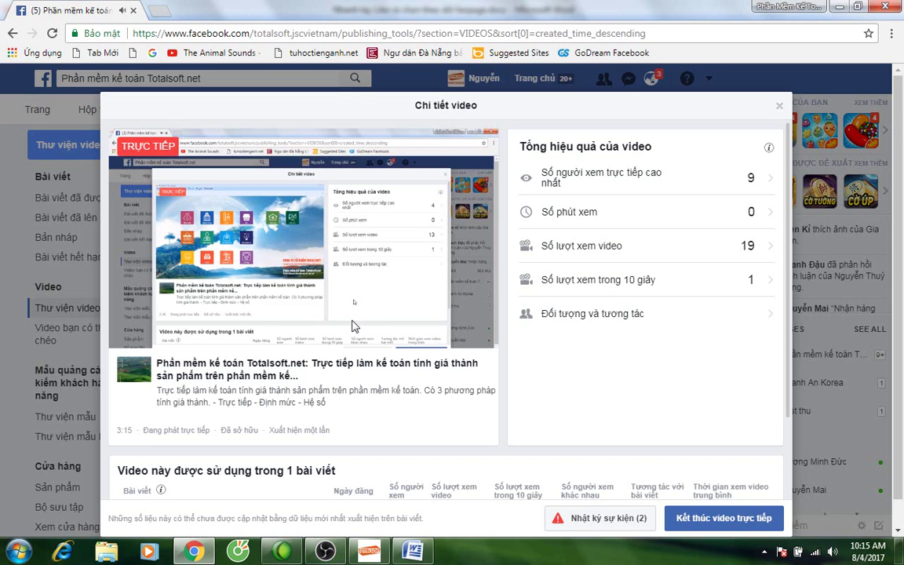
Set supplier ĐT00001 Công ty vật liệu, description 'Nhập mua NVL' and posting date 02/01/2017.
click(368, 551)
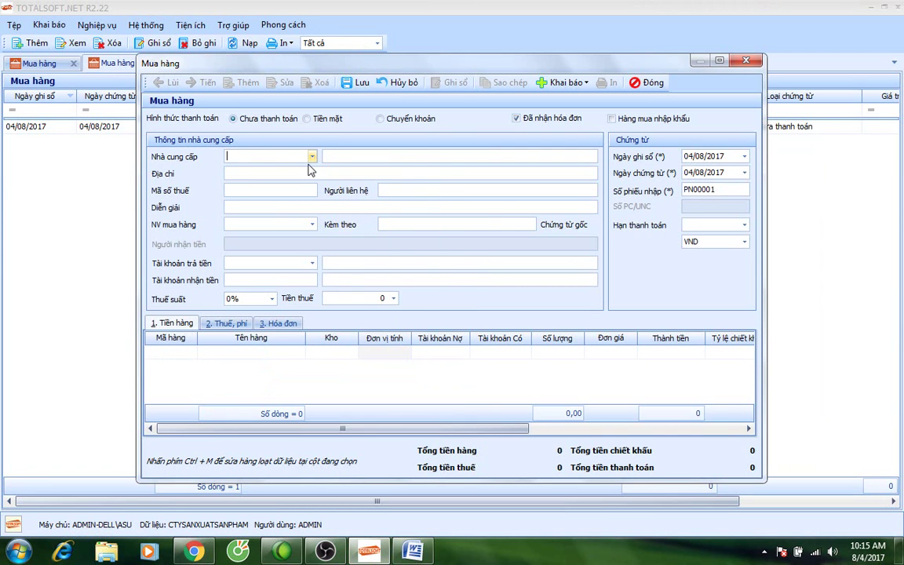
click(311, 156)
click(316, 204)
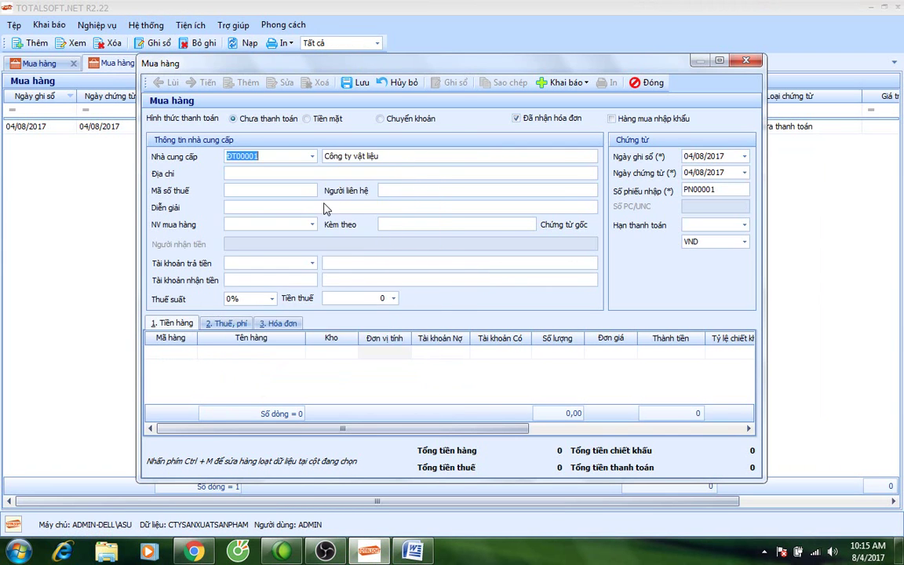
click(241, 209)
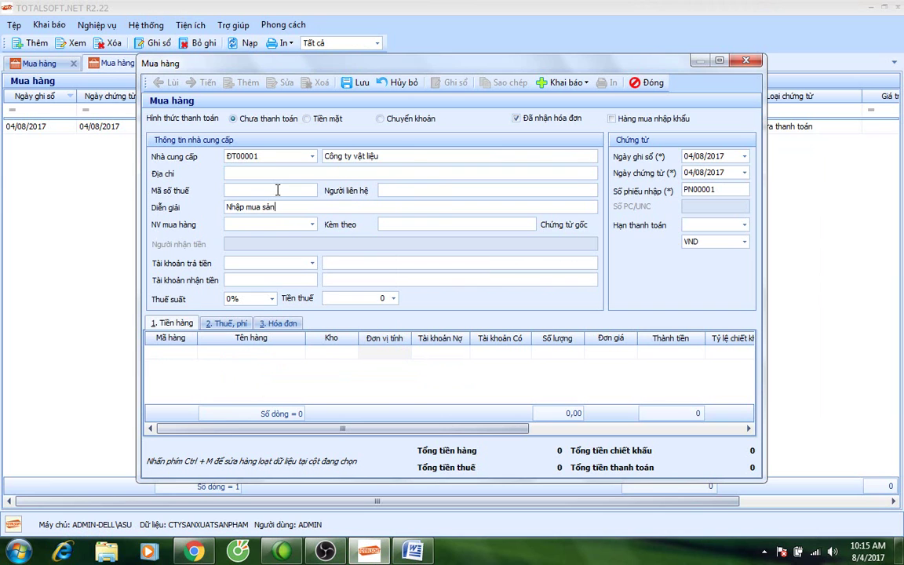
text(Nhập mua NVL)
click(684, 156)
text(01)
text(01)
text(02)
key(Return)
key(Return)
key(Return)
key(Return)
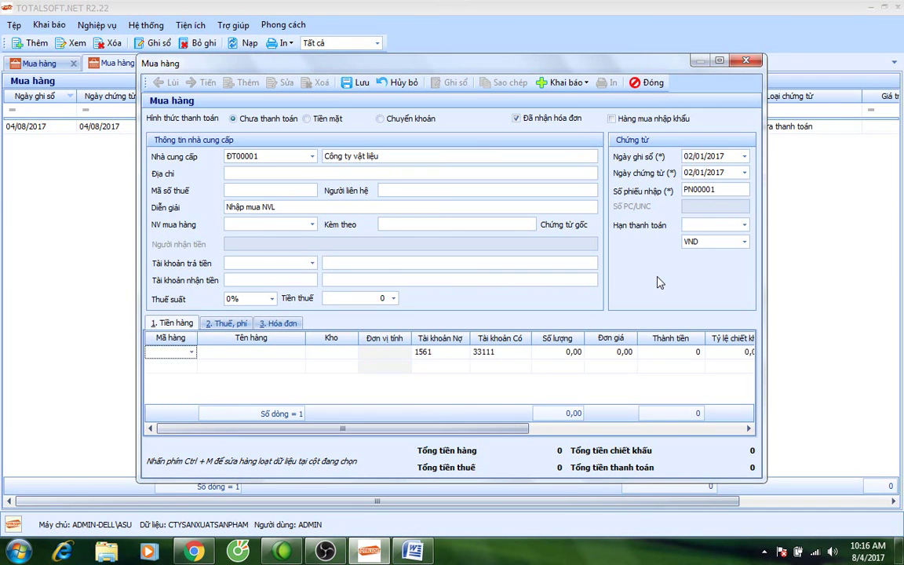
Put Hạt nhựa (VT00001) on the first goods line, stored in warehouse 152.
click(191, 353)
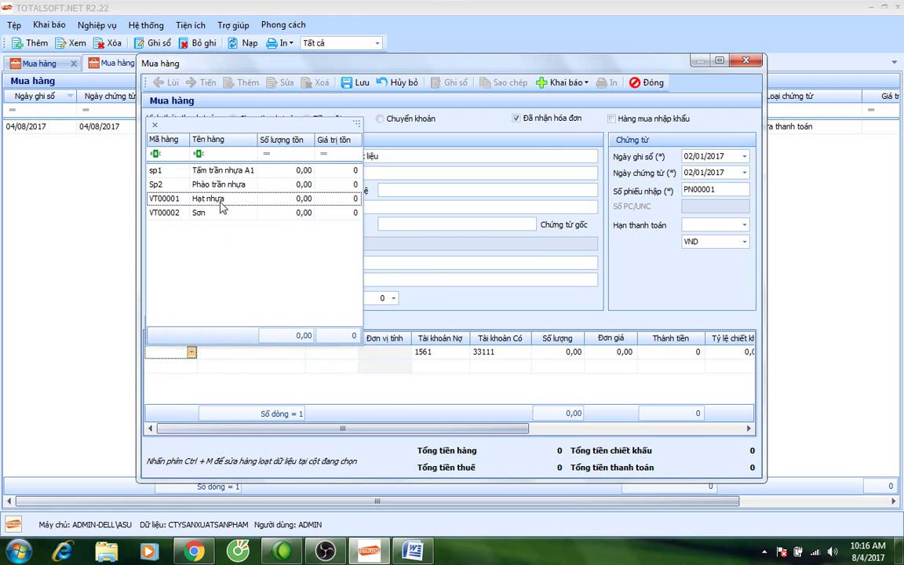
click(223, 155)
text(nhựa)
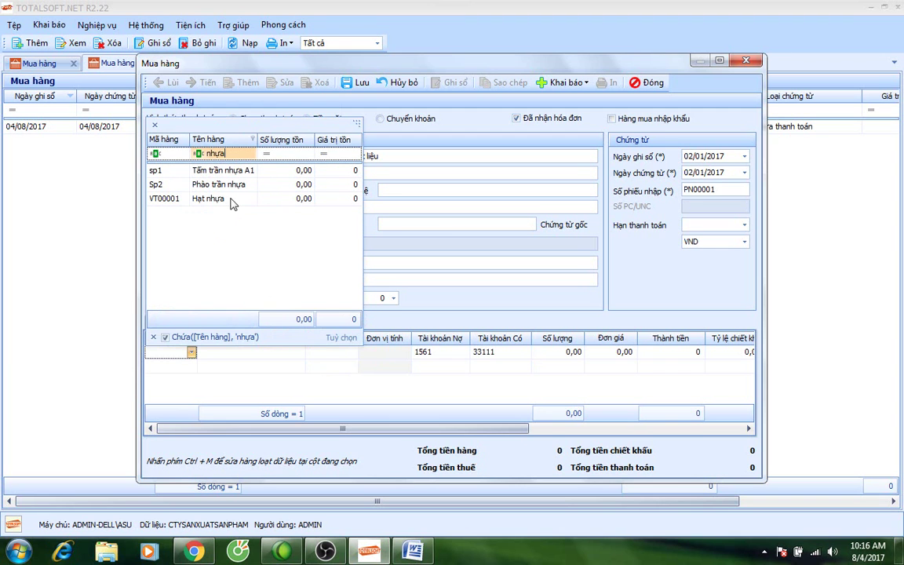
click(230, 199)
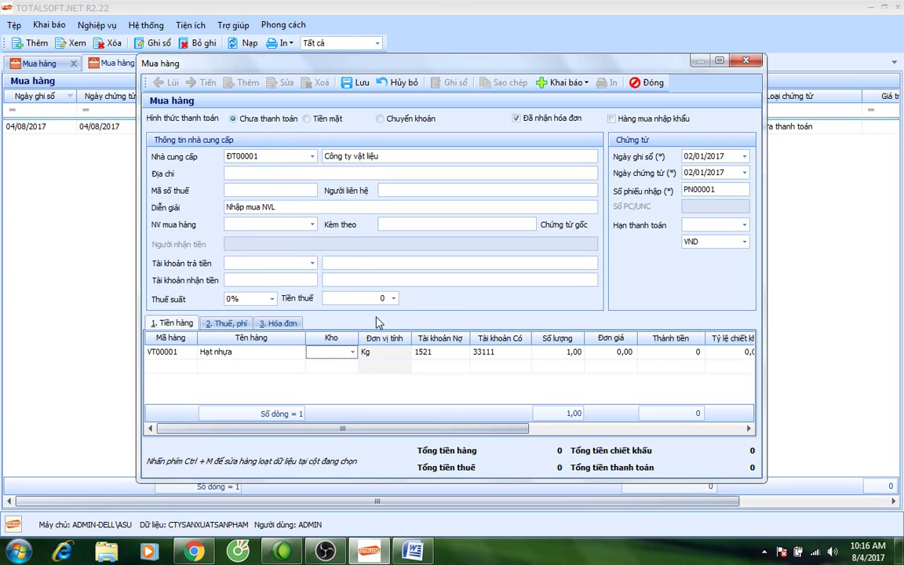
click(352, 352)
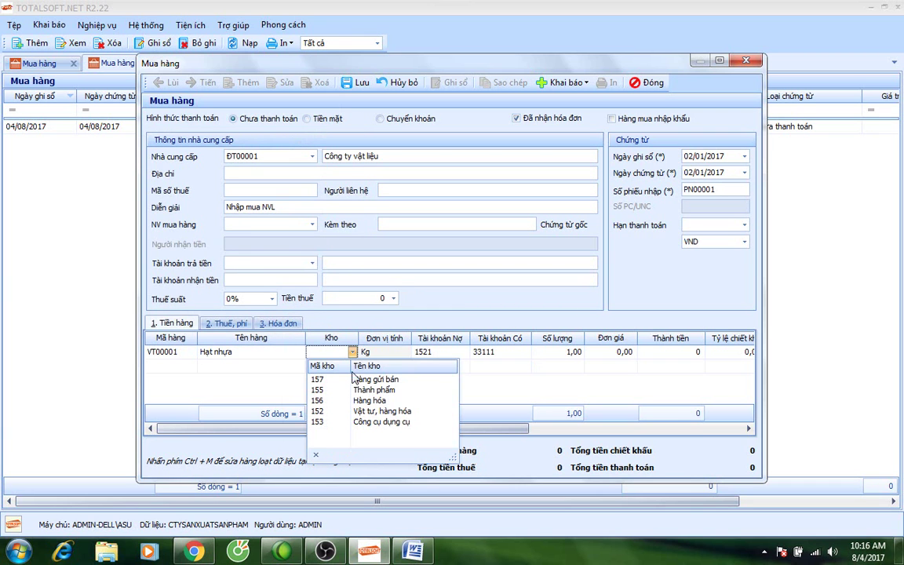
click(324, 418)
Enter quantity 40000 and unit price 2.000, giving a line total of 80.000.000.
key(Tab)
key(Tab)
key(Tab)
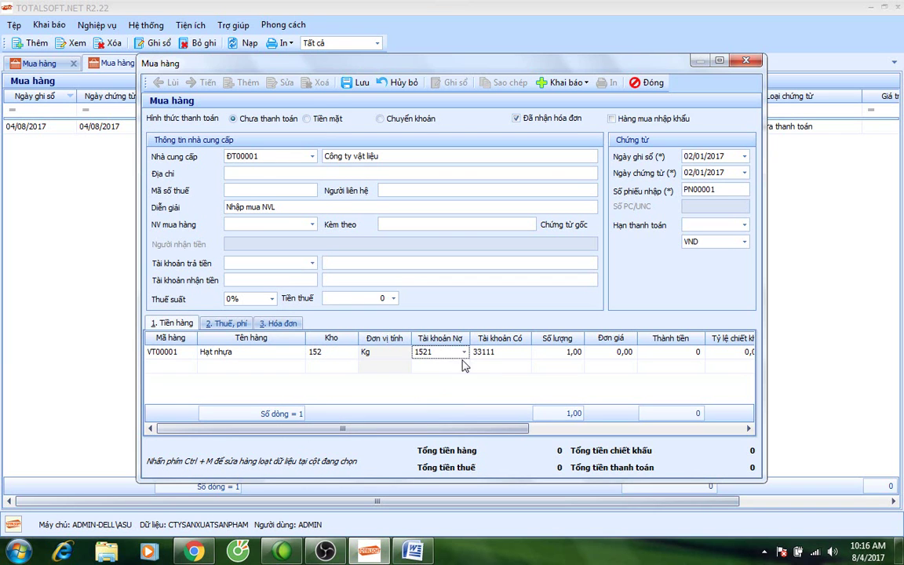
text(4.00)
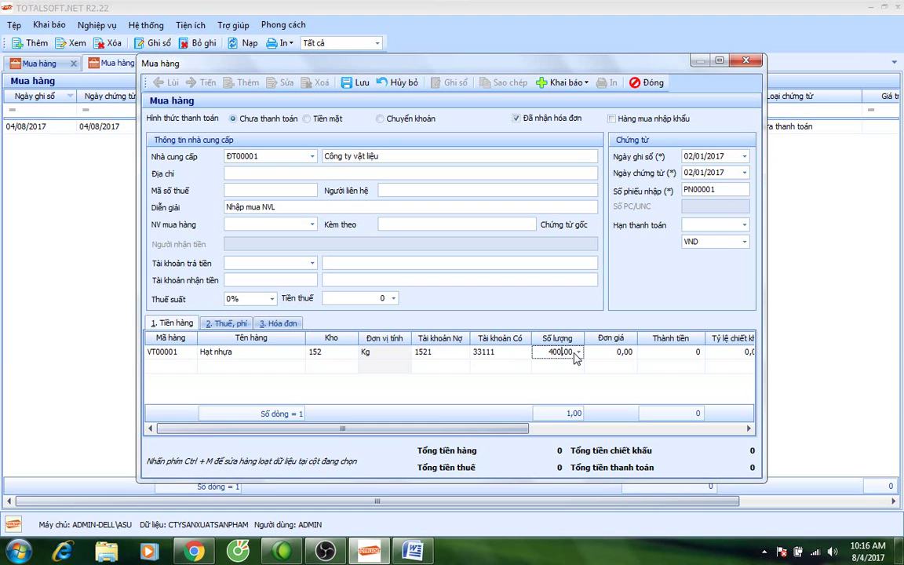
text(0)
key(Tab)
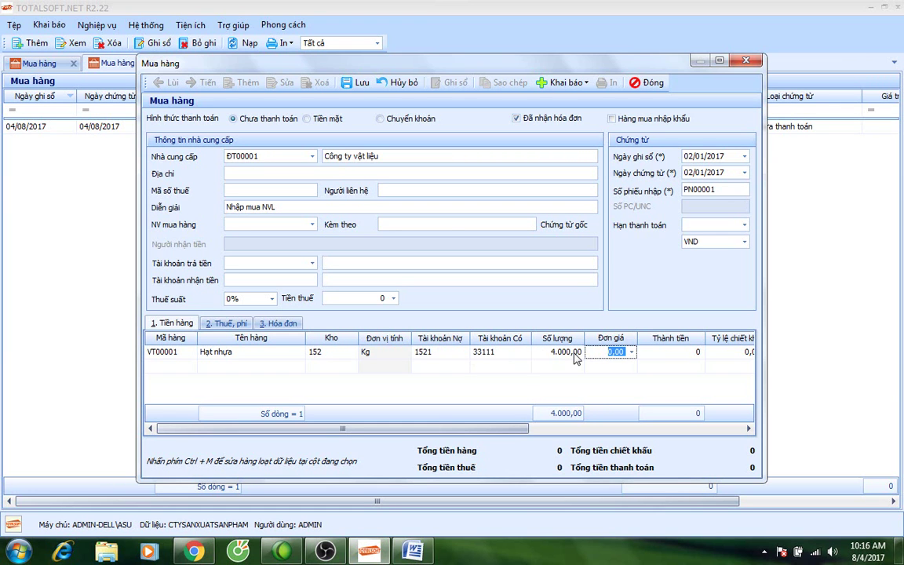
text(2.000)
key(Tab)
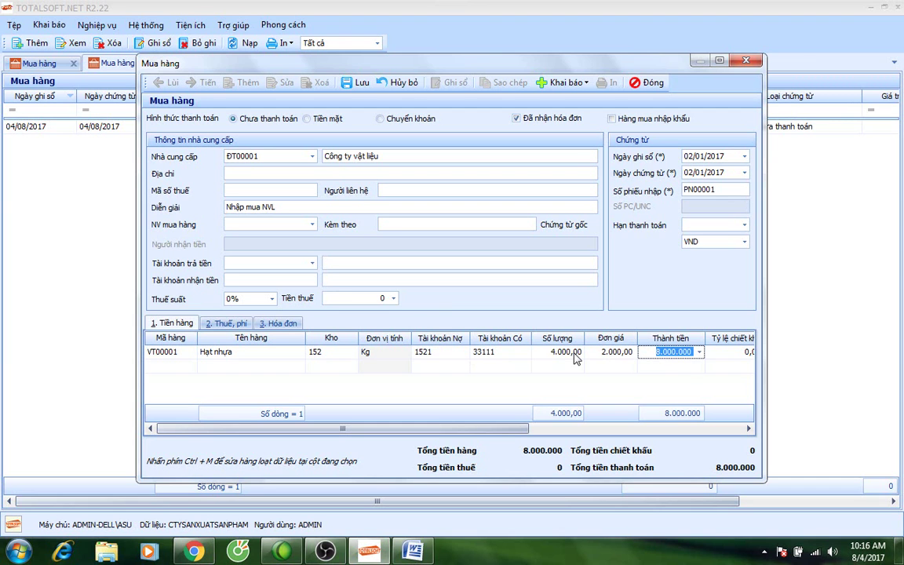
key(shift+Tab)
key(shift+Tab)
text(40000)
key(Tab)
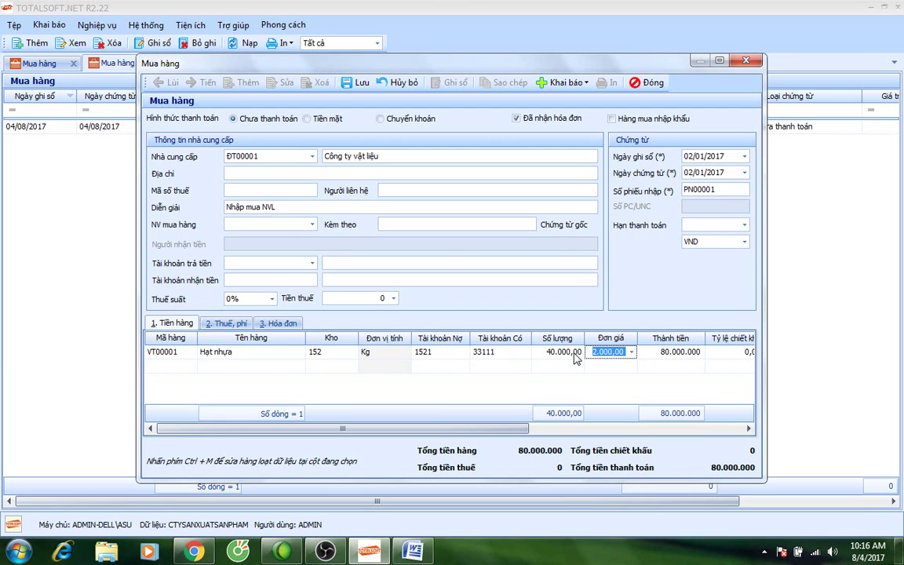
key(Tab)
key(Tab)
key(Tab)
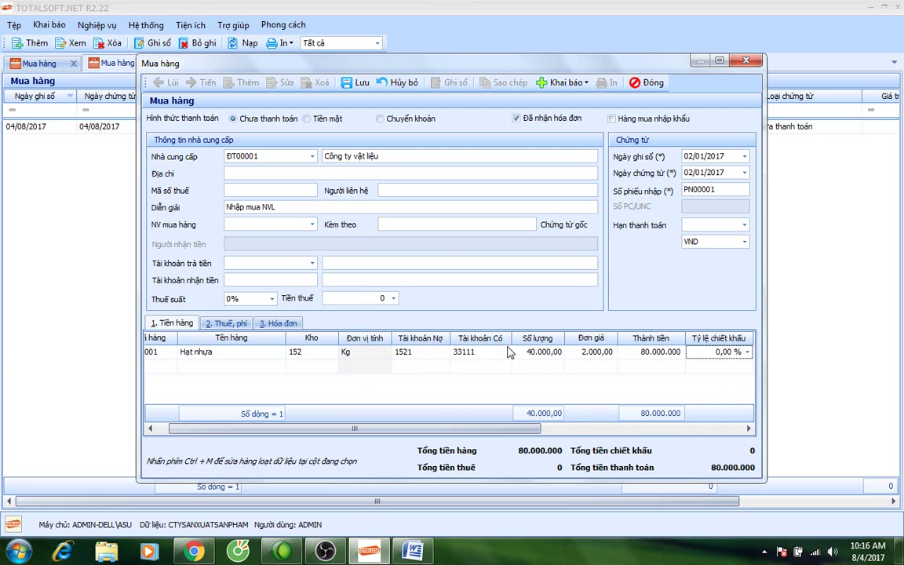
Apply 10% VAT and record a Hóa đơn GTGT invoice 0031023 in goods group 1.
click(272, 298)
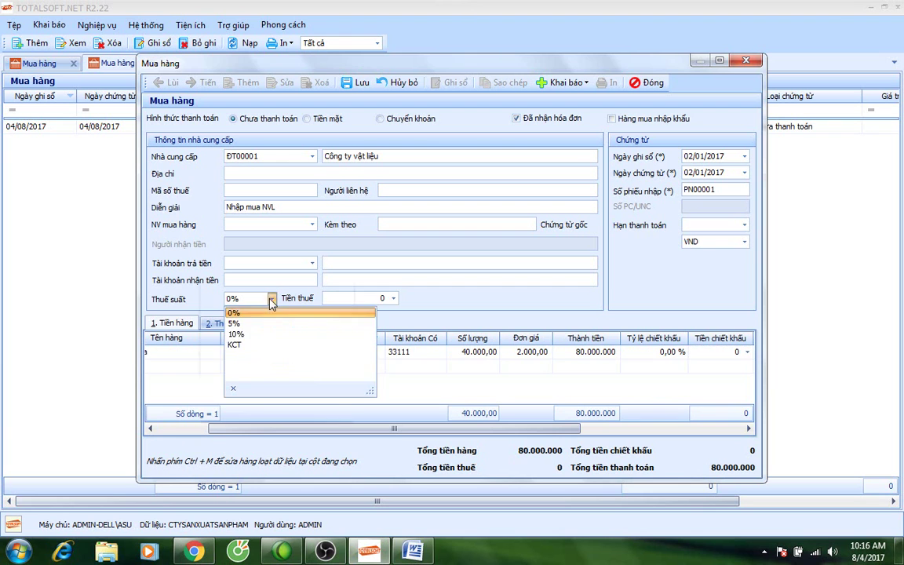
click(259, 334)
click(278, 325)
click(239, 358)
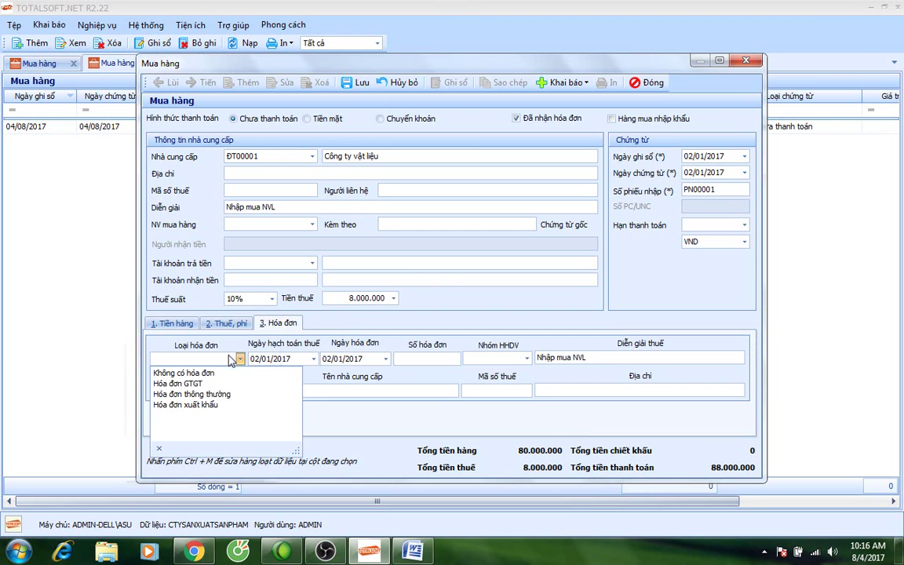
click(228, 381)
click(443, 361)
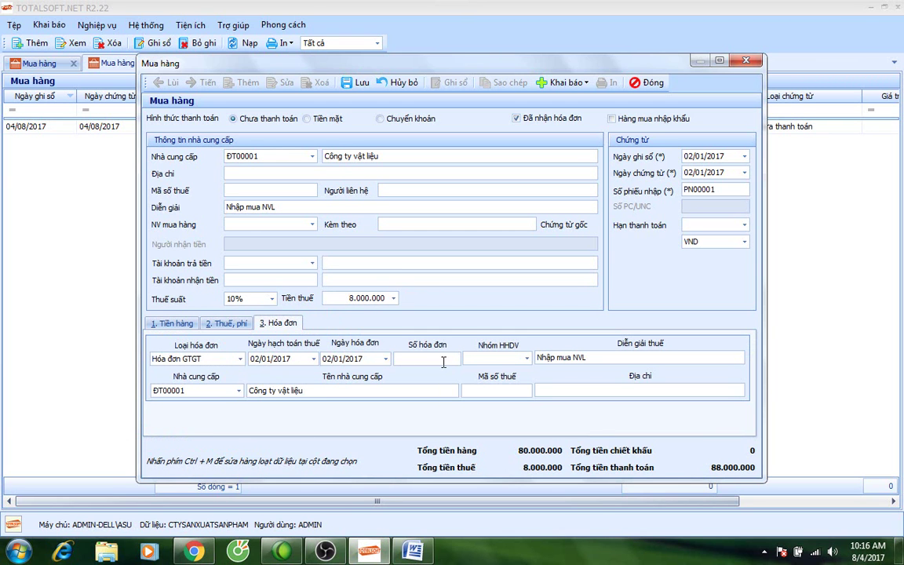
key(Tab)
text(1)
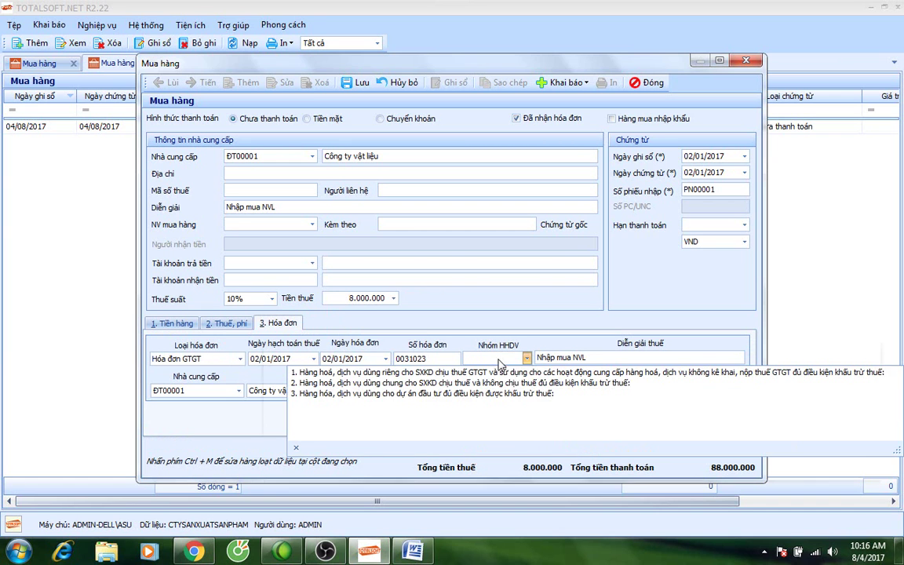
key(Tab)
key(Tab)
key(Tab)
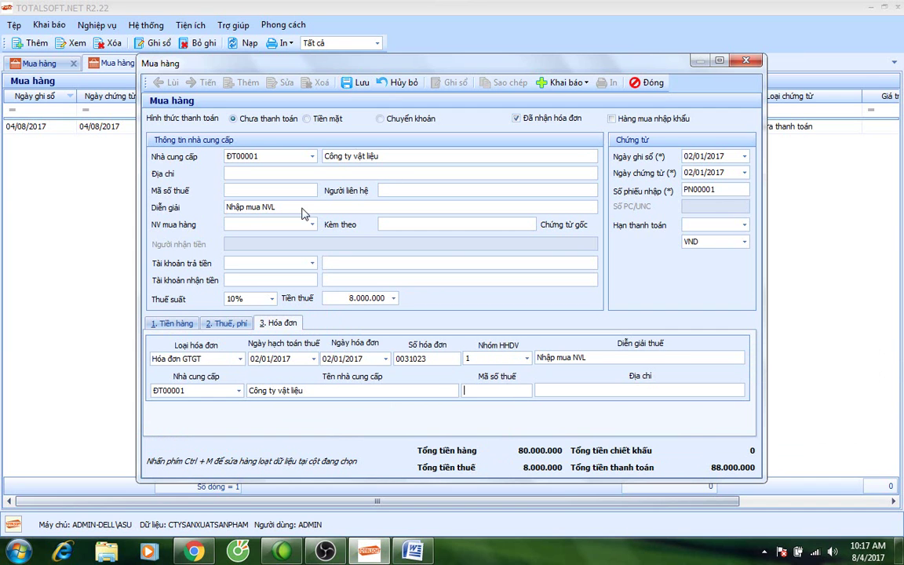
Add a second goods line of 50 Sơn (VT00002) at 130.000 each.
click(171, 322)
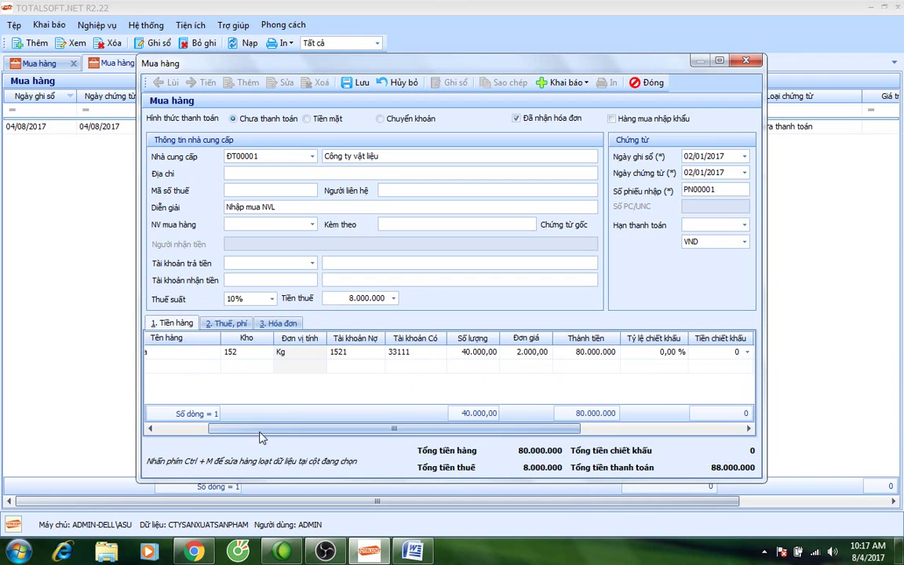
click(194, 369)
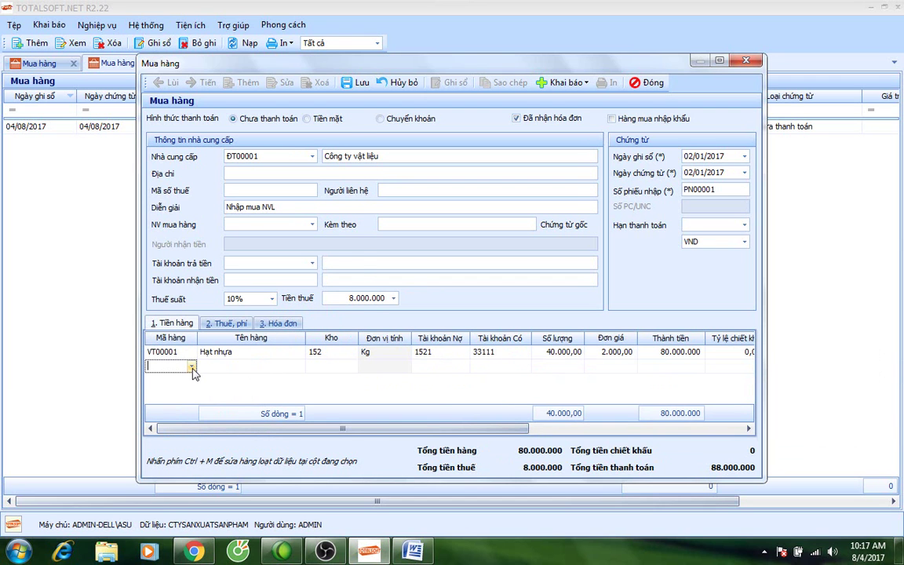
click(192, 367)
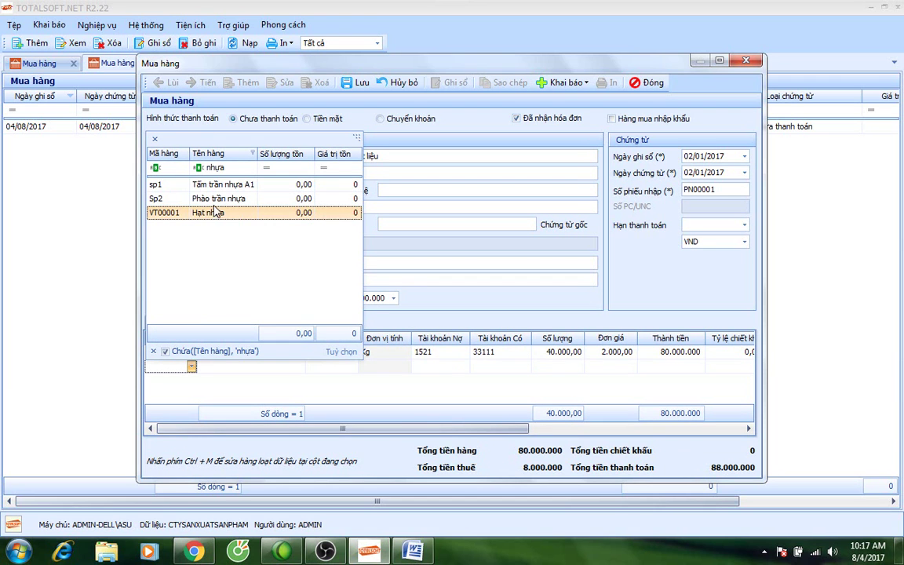
click(239, 169)
key(BackSpace)
key(BackSpace)
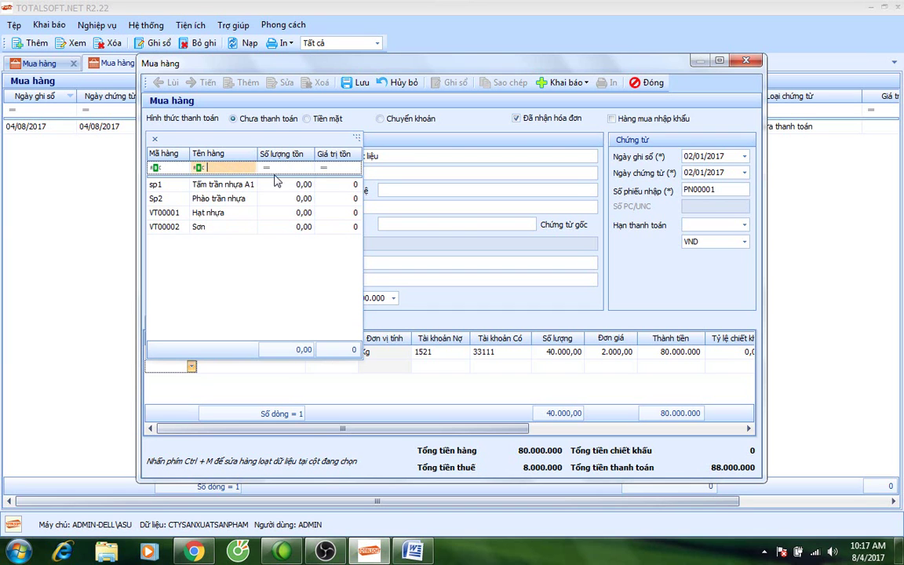
key(Tab)
key(Tab)
key(Tab)
key(Tab)
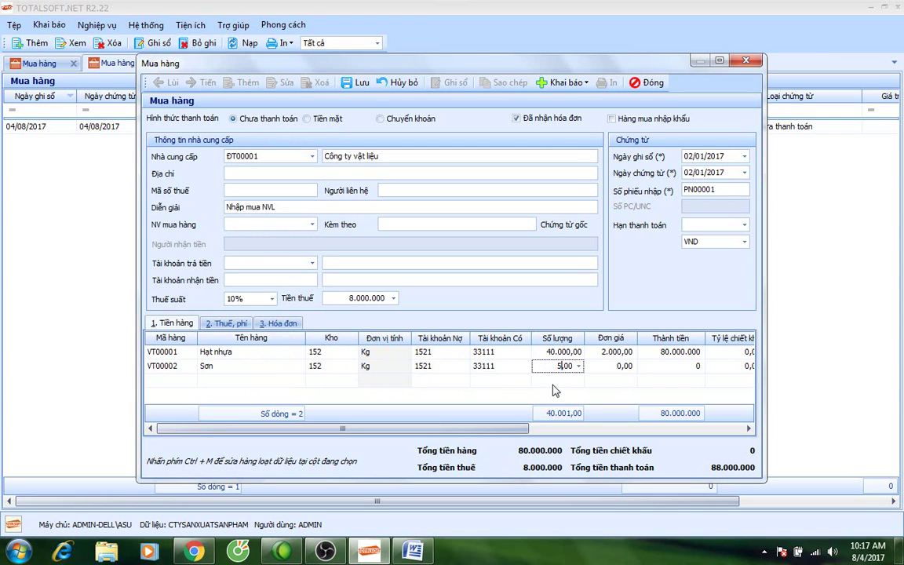
text(50)
key(Tab)
text(130.000)
key(Tab)
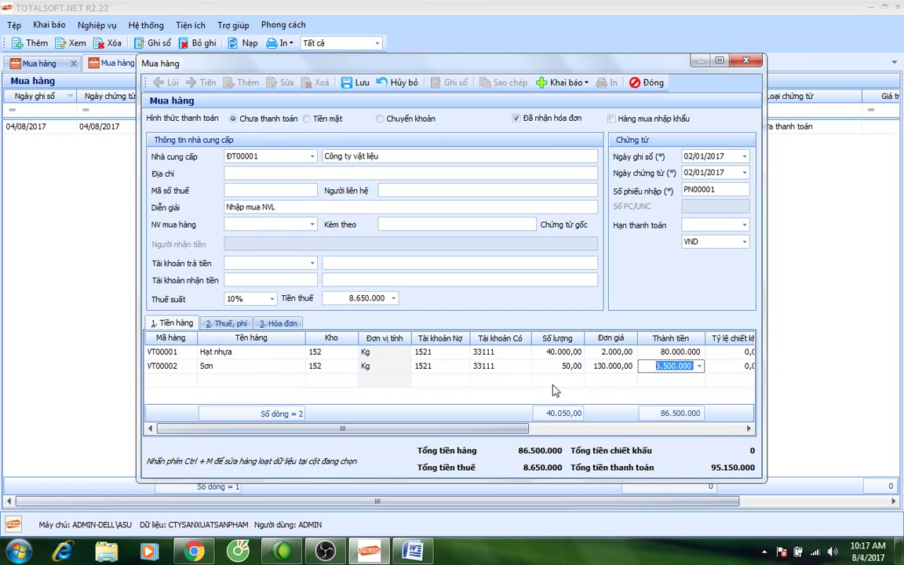
key(Tab)
key(Tab)
Save purchase voucher PN00001 totalling 95.150.000 and close the form.
drag(501, 435, 285, 435)
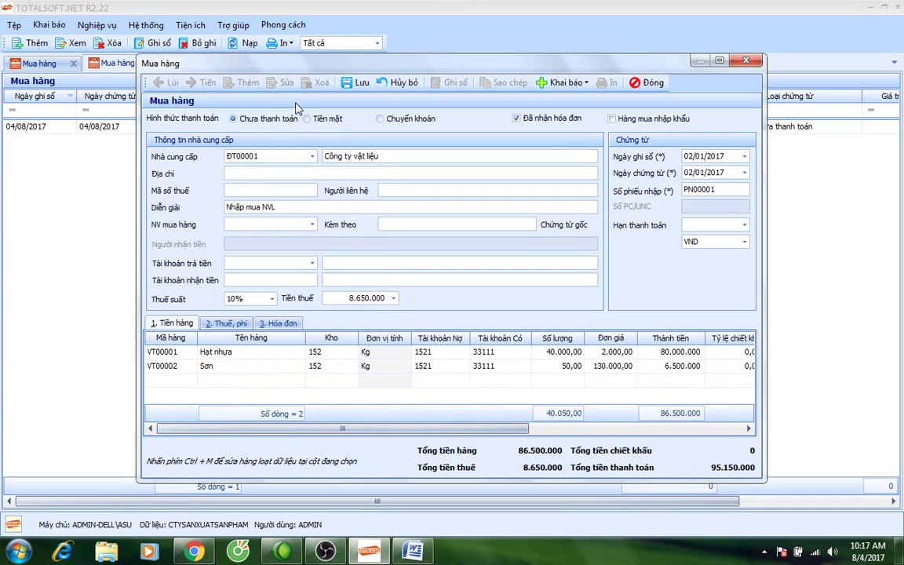
click(360, 83)
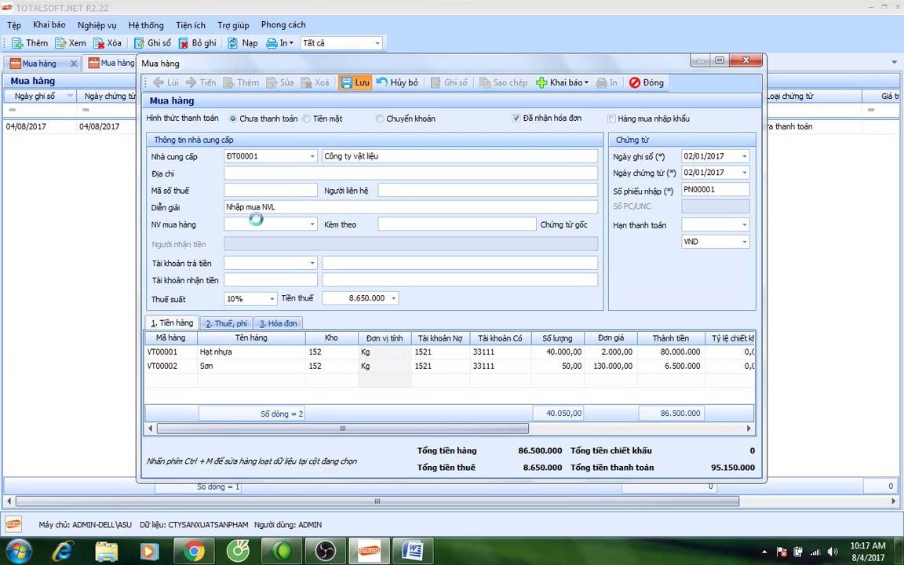
click(641, 88)
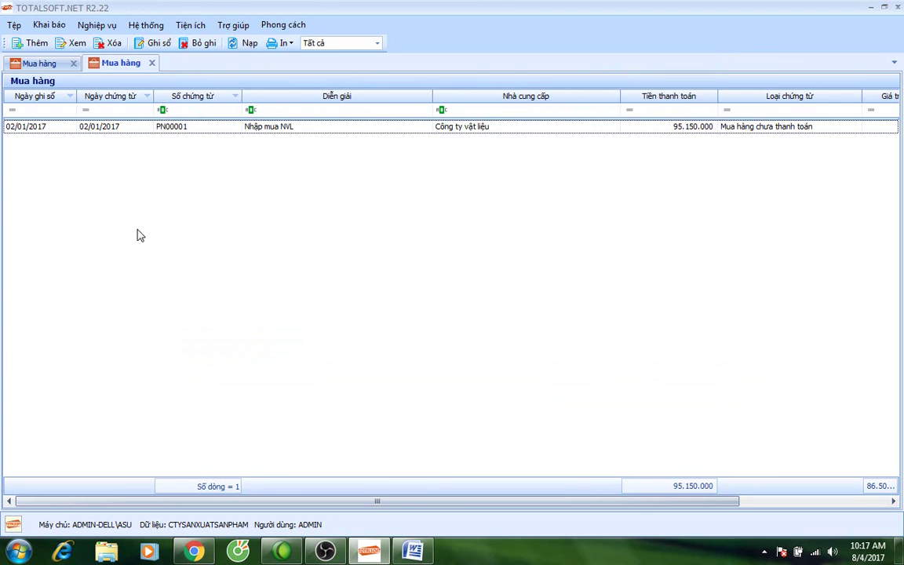
Close the purchase list and the purchases home screen, then go to the Word notes.
click(151, 63)
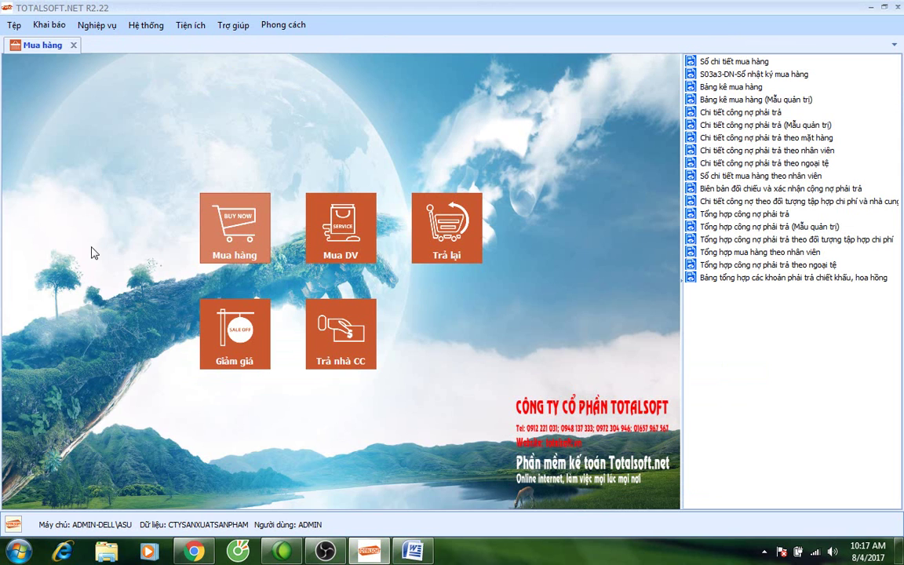
click(74, 47)
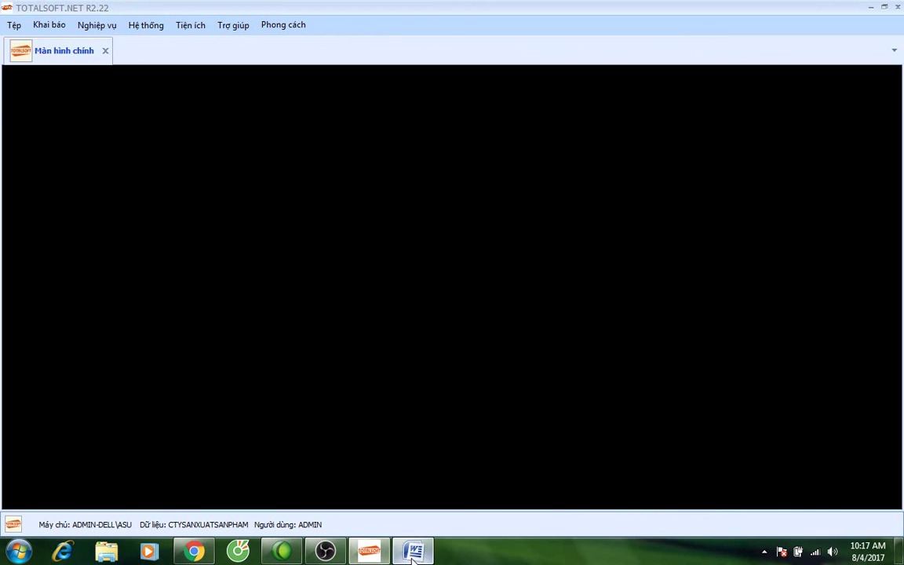
click(413, 551)
scroll(482, 425, down, 6)
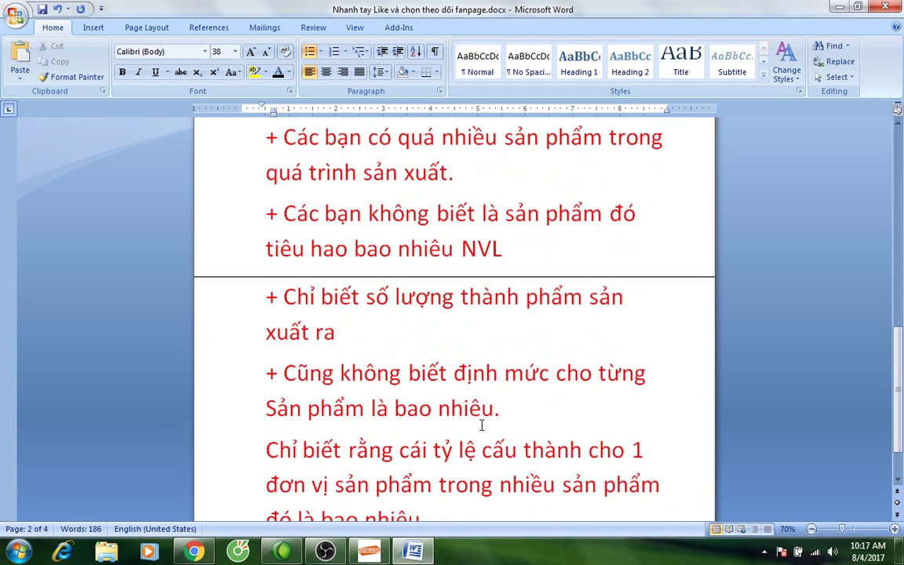
scroll(482, 426, down, 2)
Add the line 'Xuất NVL phục vụ sản xuất' after 'đó là bao nhiêu.', then return to TotalSoft.
click(476, 445)
key(Return)
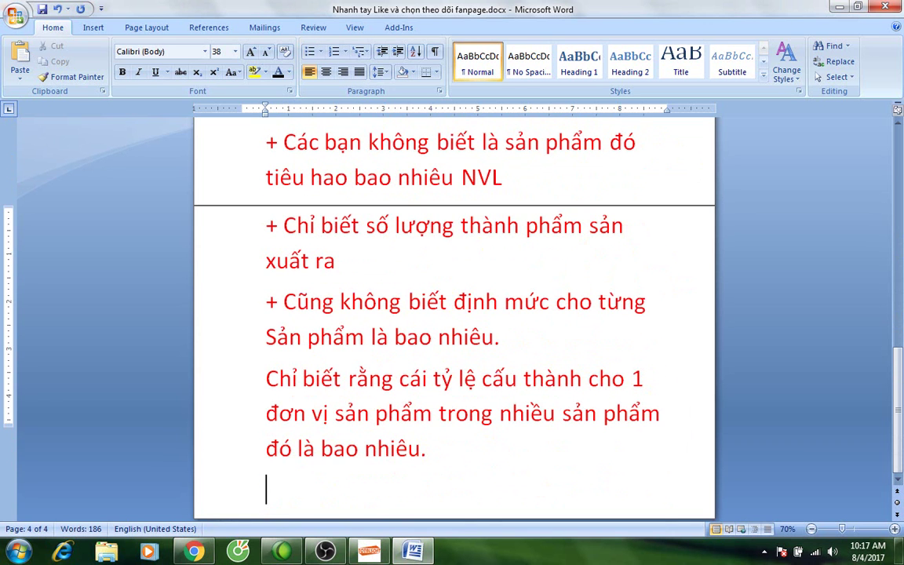
text(Xuat NVL)
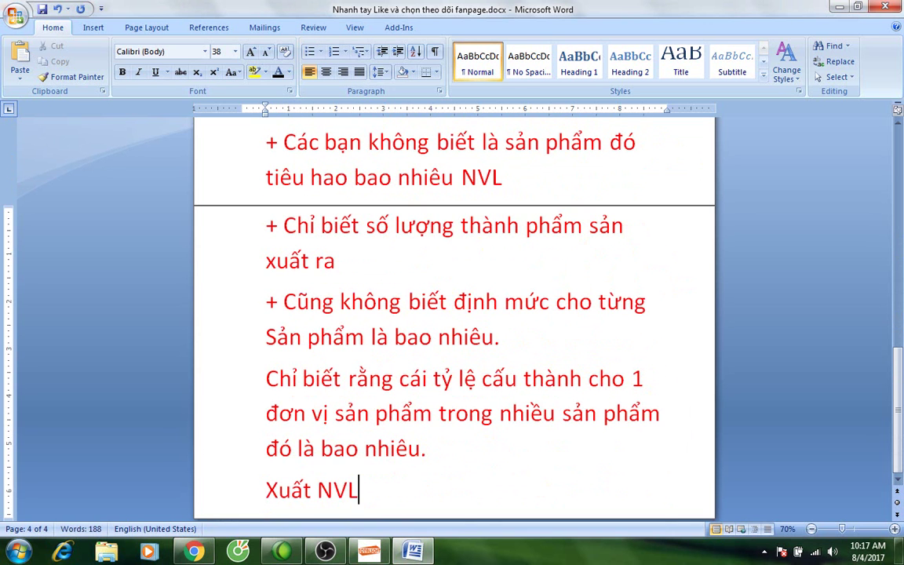
text( phục)
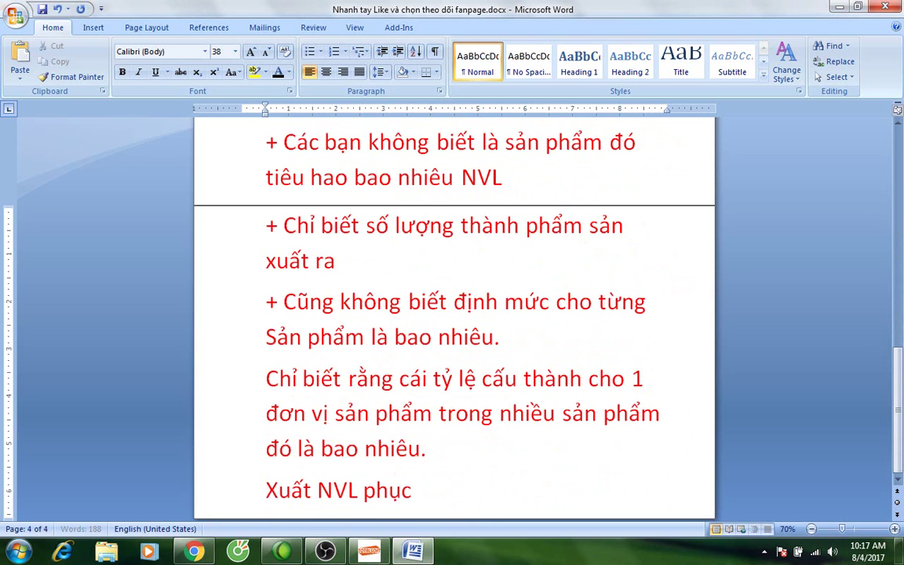
text( vụ sản)
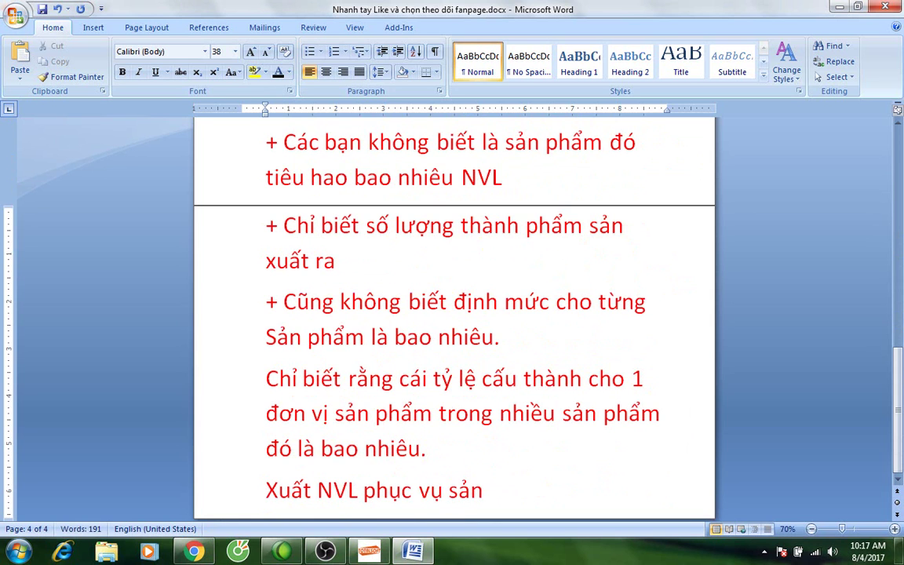
text( xuất)
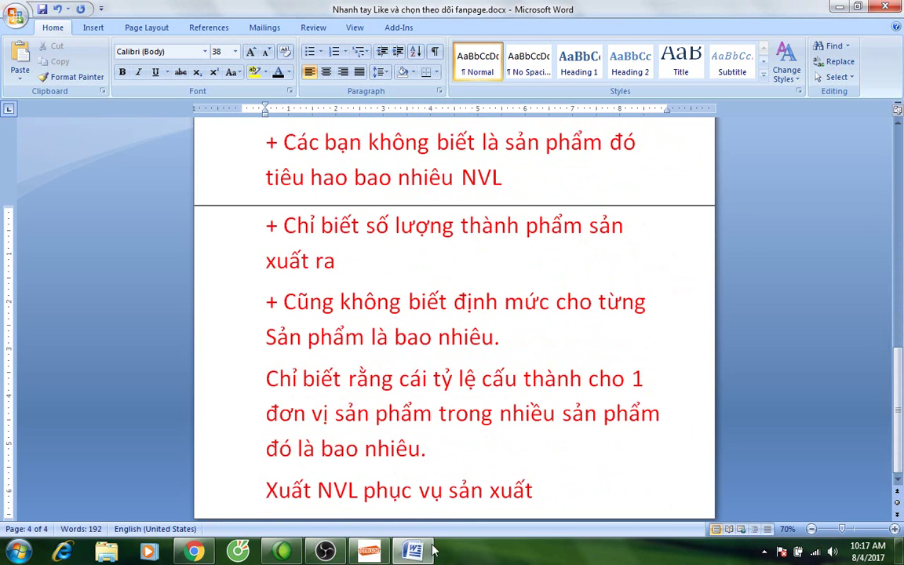
mouse_move(380, 557)
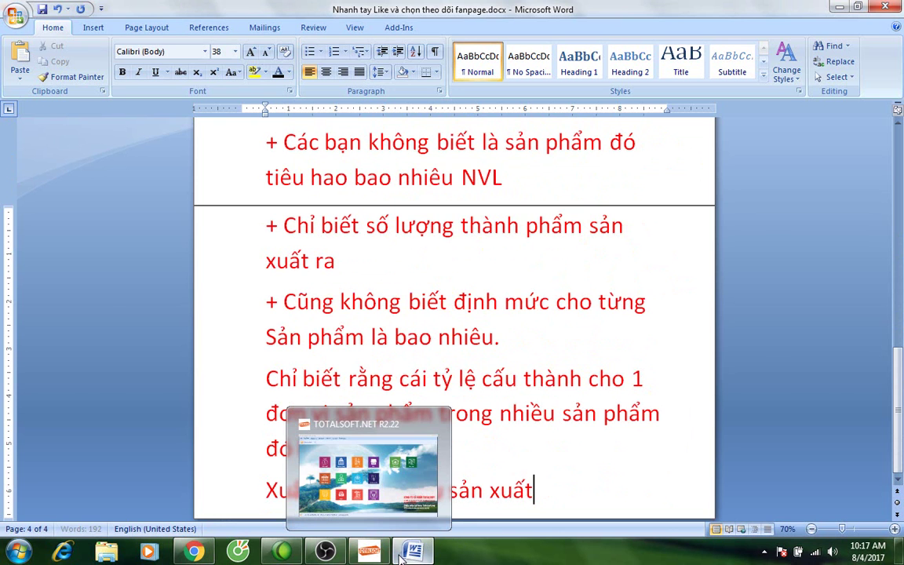
click(369, 551)
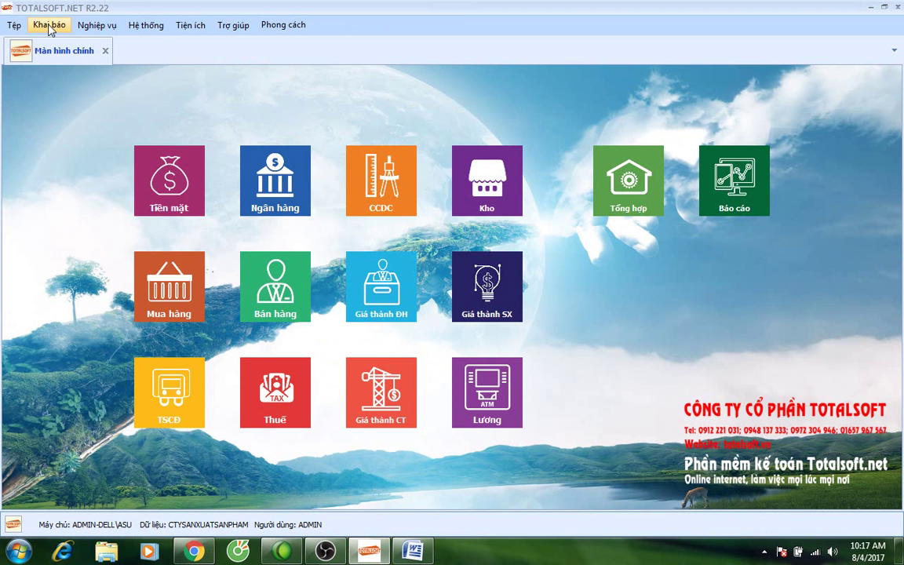
click(45, 24)
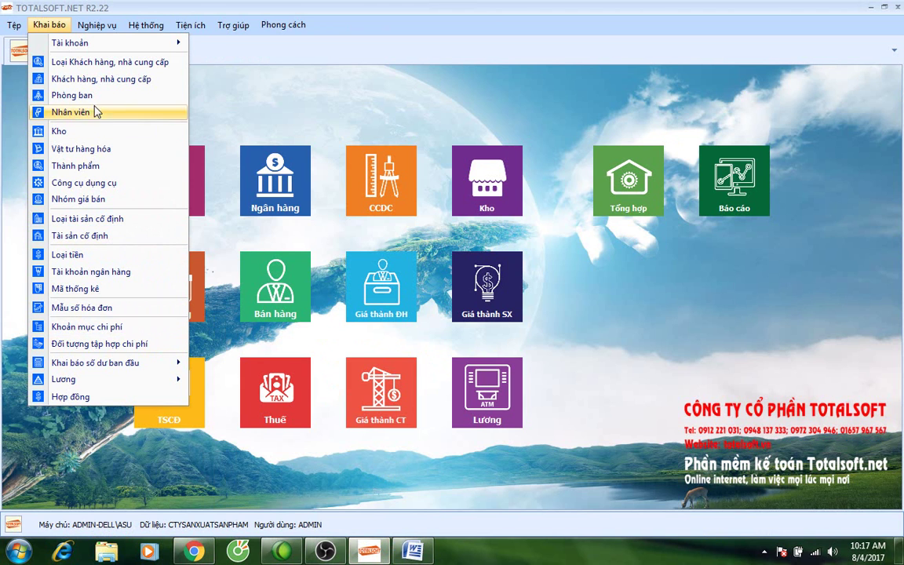
click(79, 165)
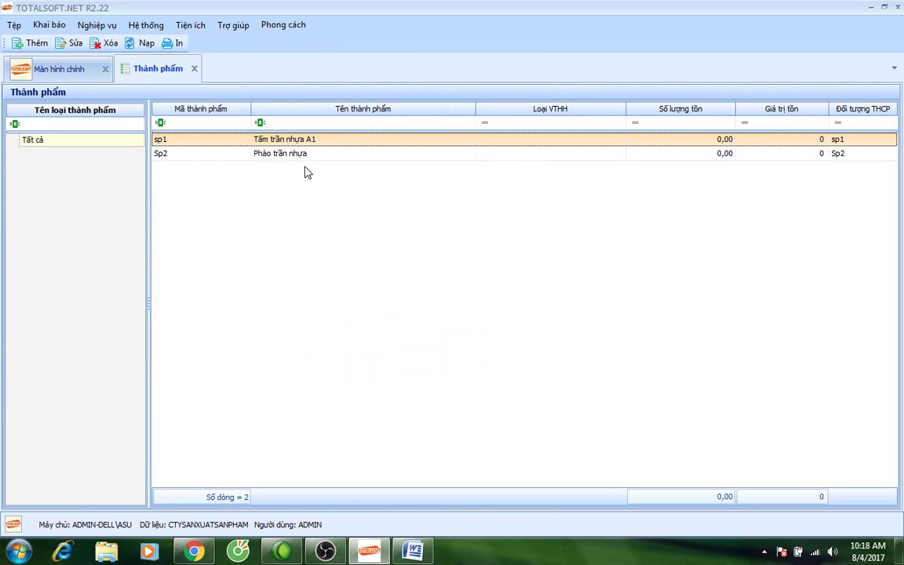
double_click(285, 141)
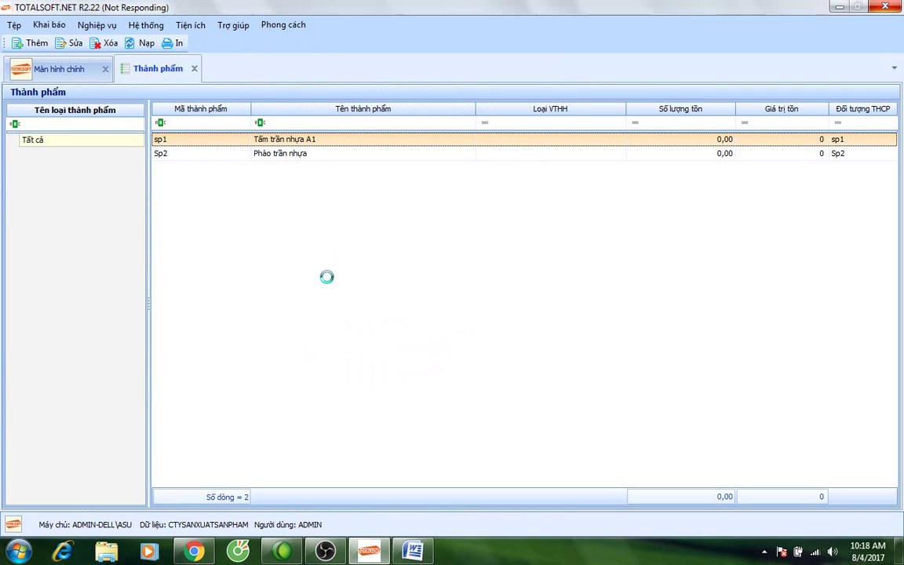
drag(345, 147, 298, 148)
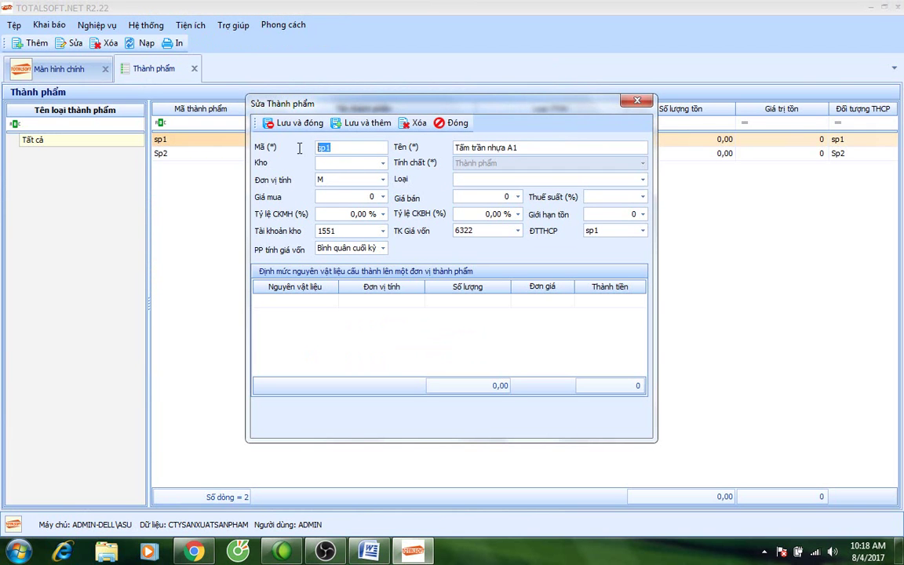
click(605, 232)
drag(333, 147, 291, 147)
drag(613, 230, 565, 231)
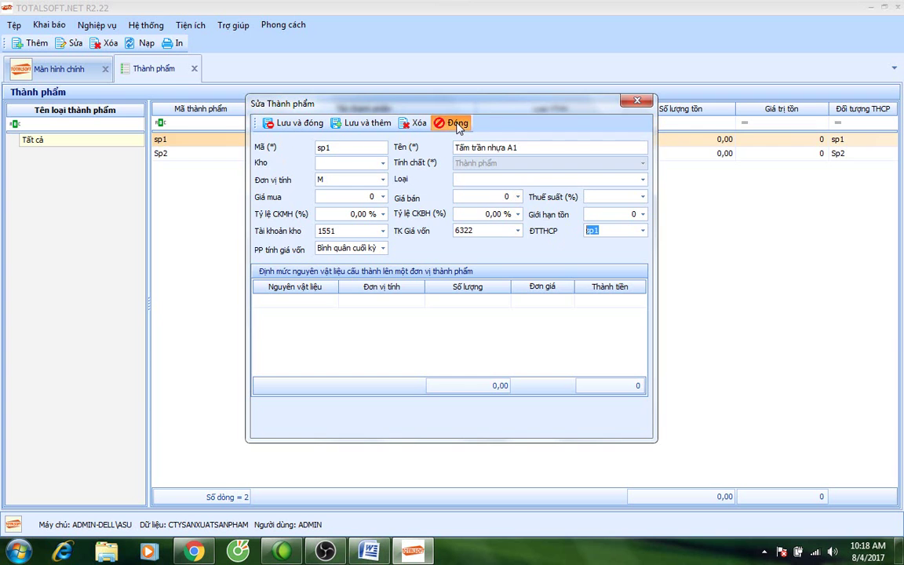
click(452, 123)
click(52, 30)
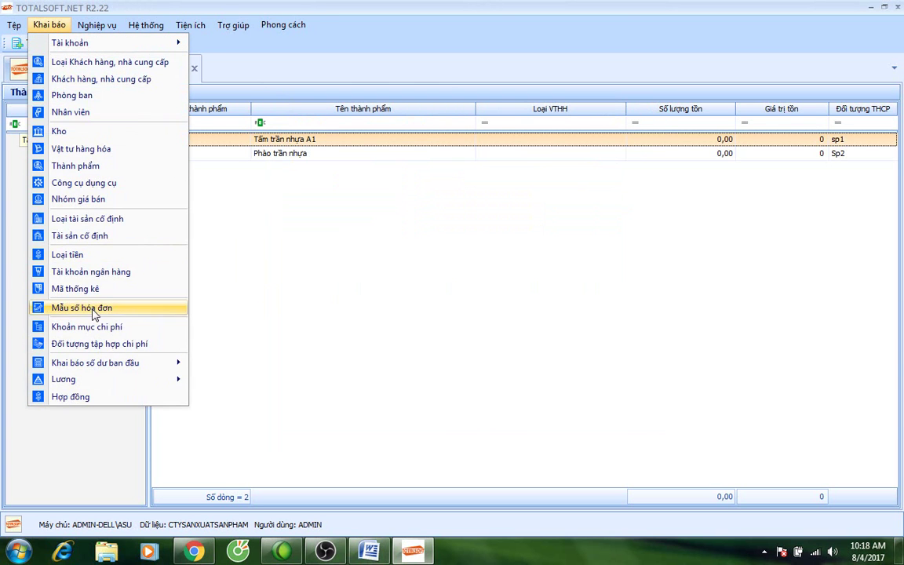
click(88, 342)
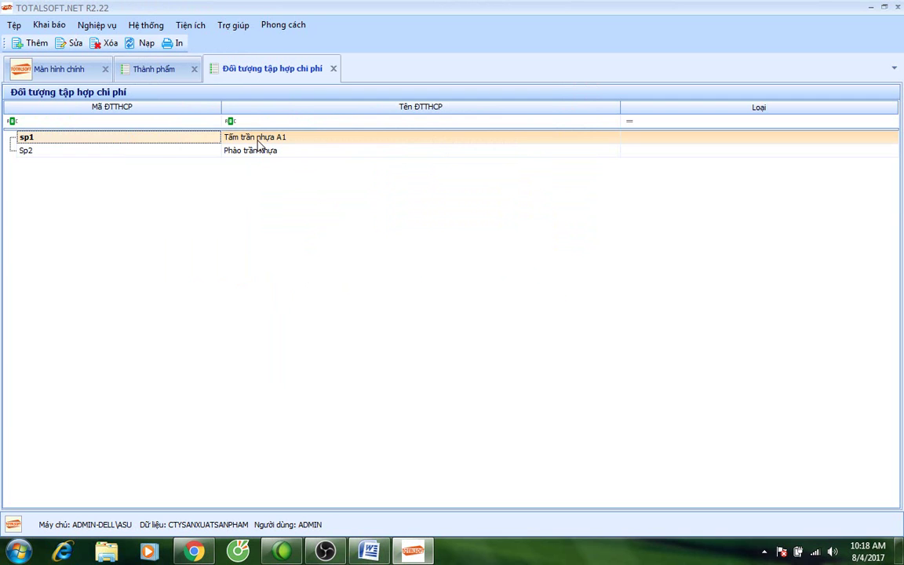
click(149, 149)
click(155, 138)
click(157, 149)
click(151, 70)
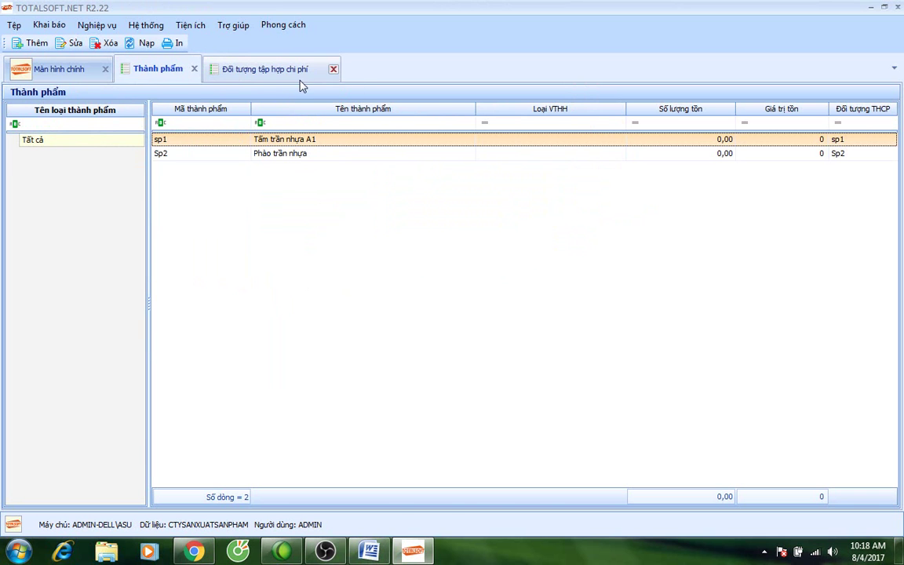
click(331, 70)
click(193, 69)
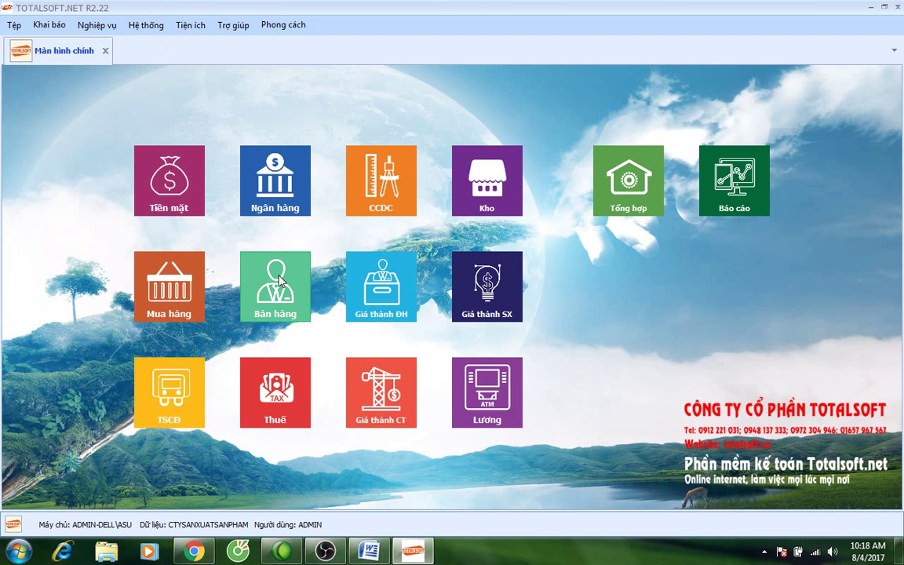
From the Kho module's stock-issue list, add a new blank voucher PX00001 dated 04/08/2017.
click(506, 186)
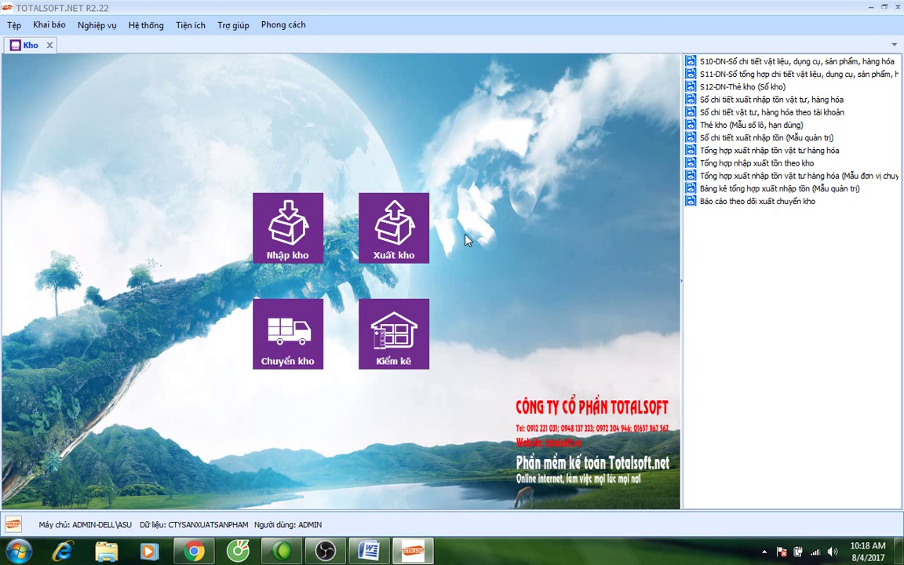
click(407, 237)
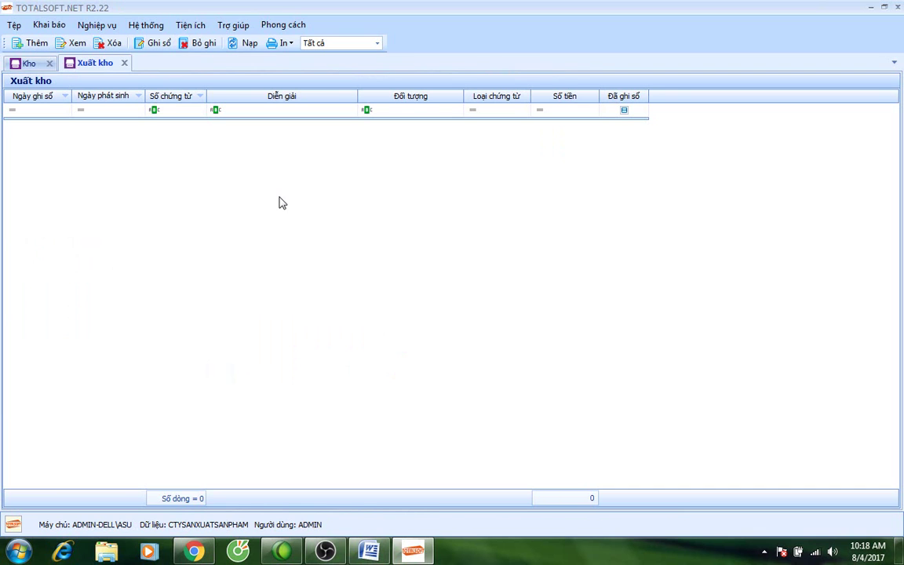
right_click(262, 153)
click(293, 159)
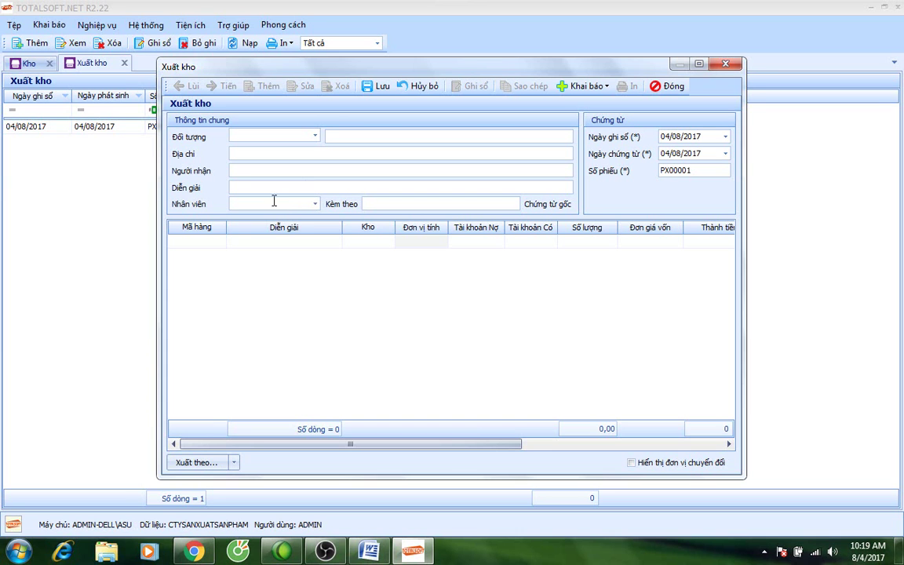
Compare the Xuất theo... fill options with the Word notes on issuing by norm, choosing none.
click(233, 462)
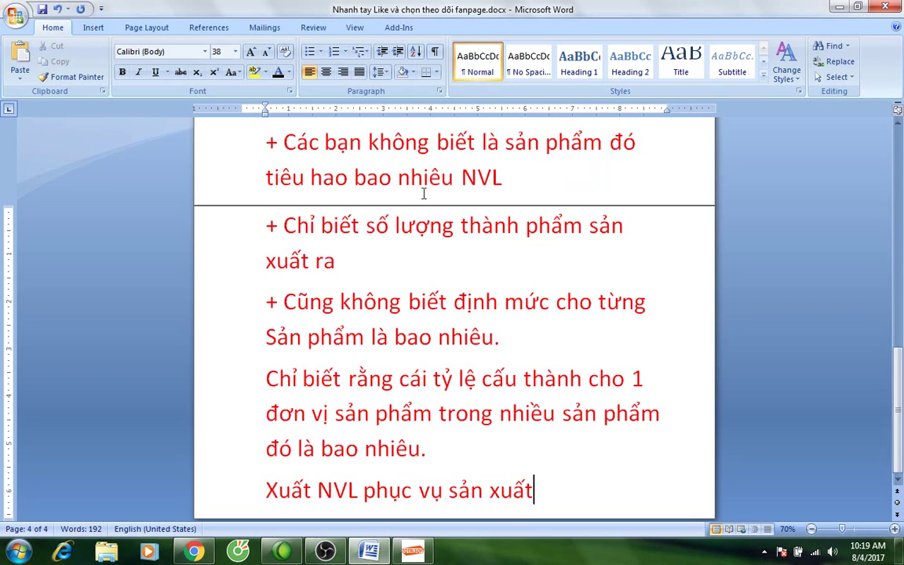
scroll(378, 248, up, 1)
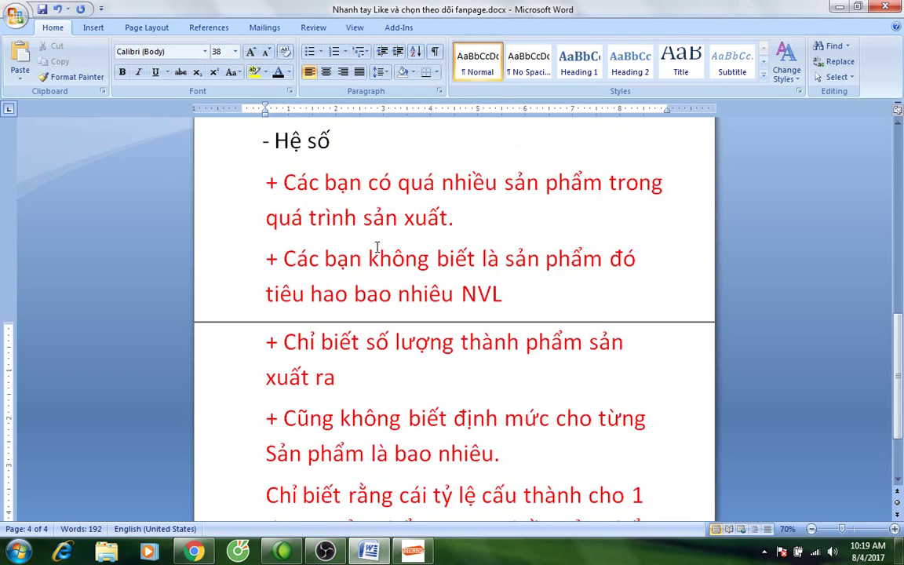
scroll(377, 248, up, 3)
drag(269, 145, 400, 362)
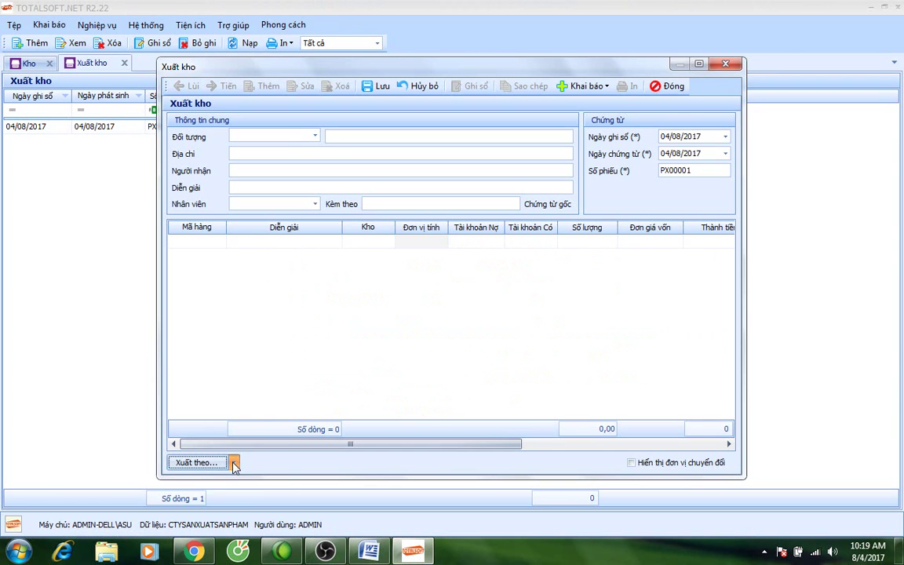
click(233, 463)
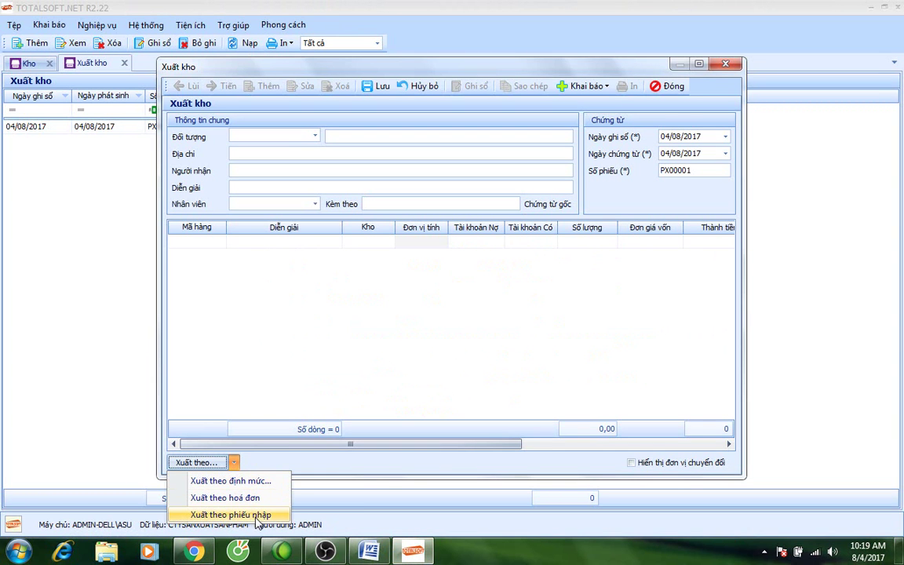
click(231, 515)
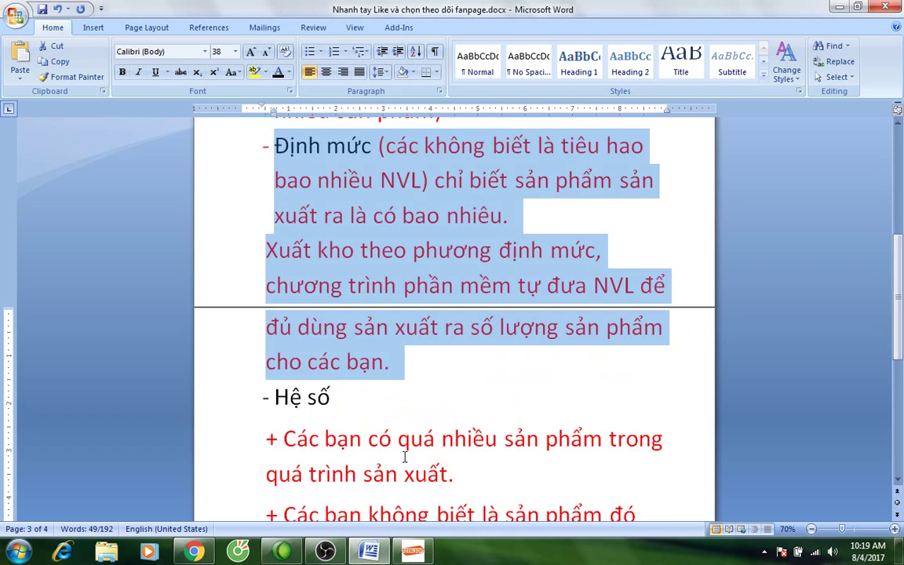
scroll(429, 427, down, 3)
scroll(429, 426, down, 3)
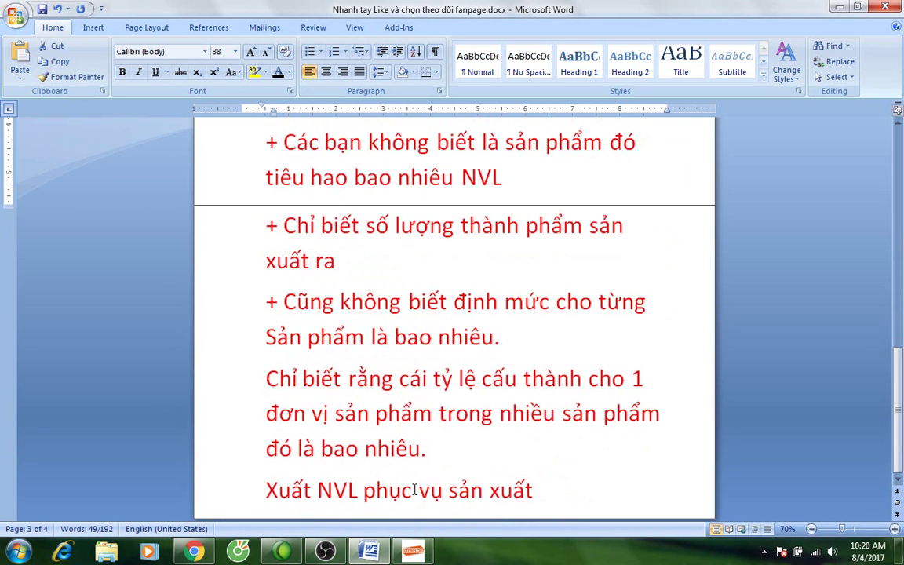
In Word, add the note 'Xuất theo phiếu nhập là xuất cụ thể 1 phiếu nhập hoặc nhiều phiếu nhập.'.
click(563, 479)
key(Return)
text(Xuats)
key(BackSpace)
key(BackSpace)
key(BackSpace)
text(aất the)
key(BackSpace)
text(eo ph)
key(BackSpace)
text(phiếu)
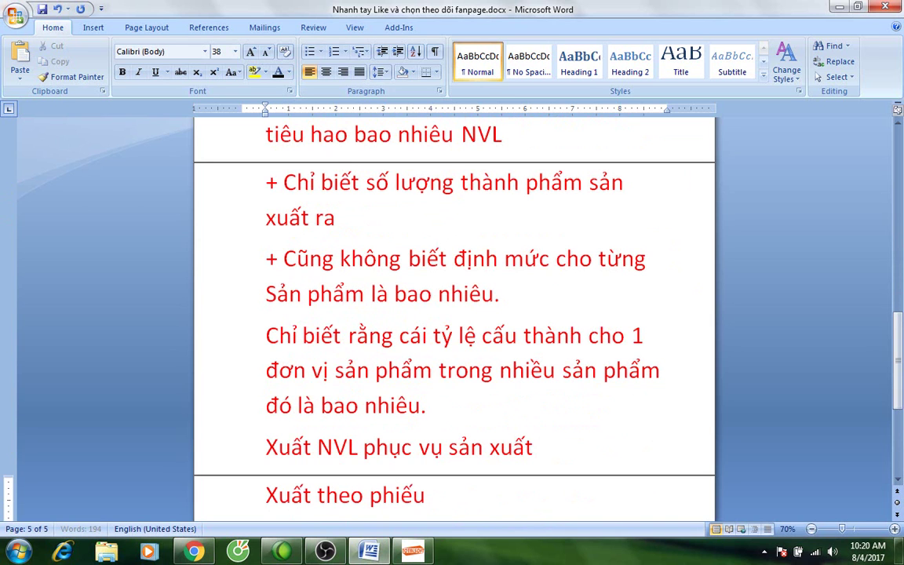
text( nhập là xuất cụ thể 1 phiếu nhâ)
text(p hoạ)
text(c nhiều p)
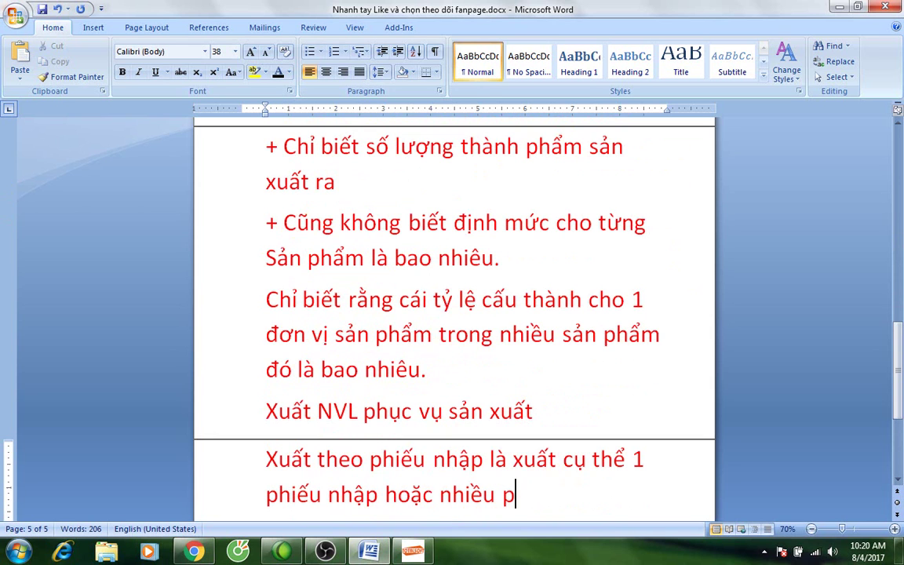
text(hiêu nhập.)
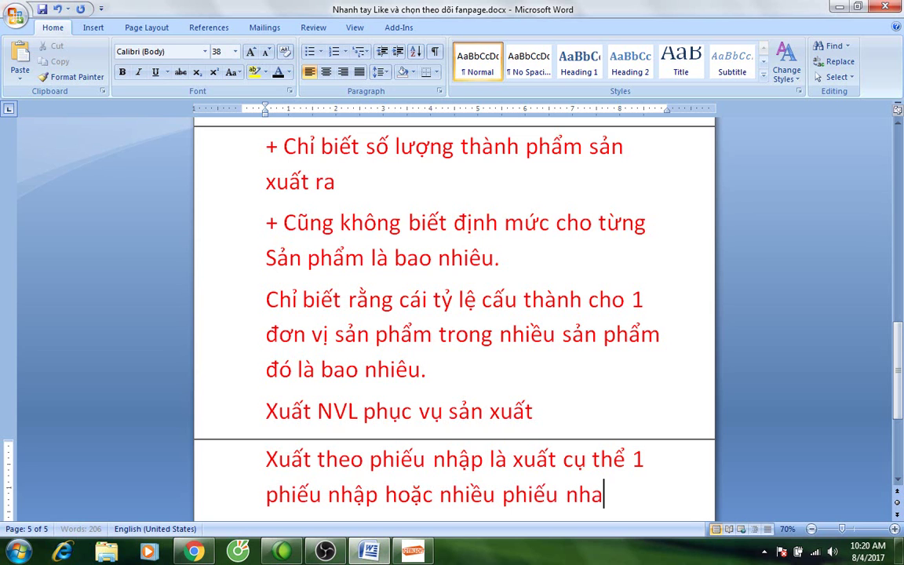
Add the line 'Áp dụng cho công ty kinh doanh xây lắp, xây dựng' and return to TotalSoft's voucher.
key(Return)
text(Áp dụng cho công ty )
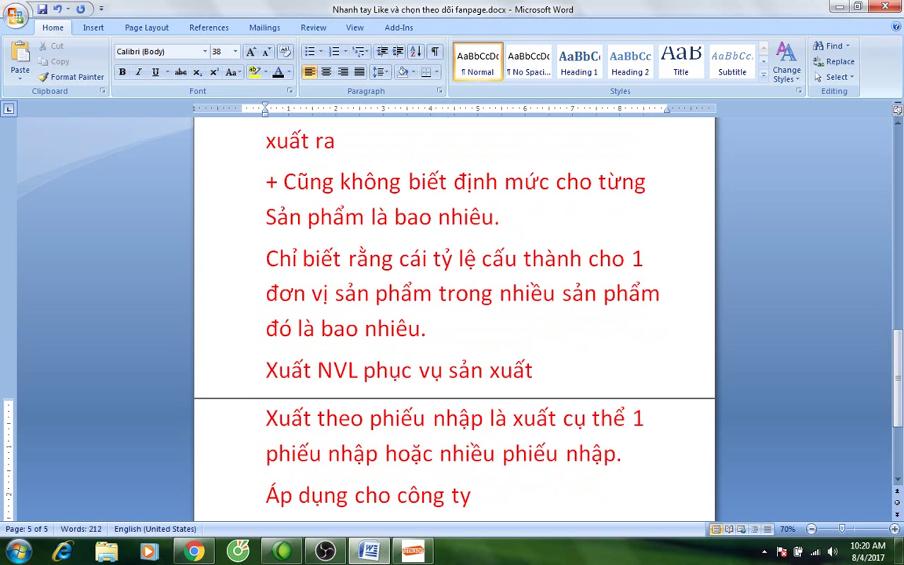
text(kinh d)
text(oanh xây lắp)
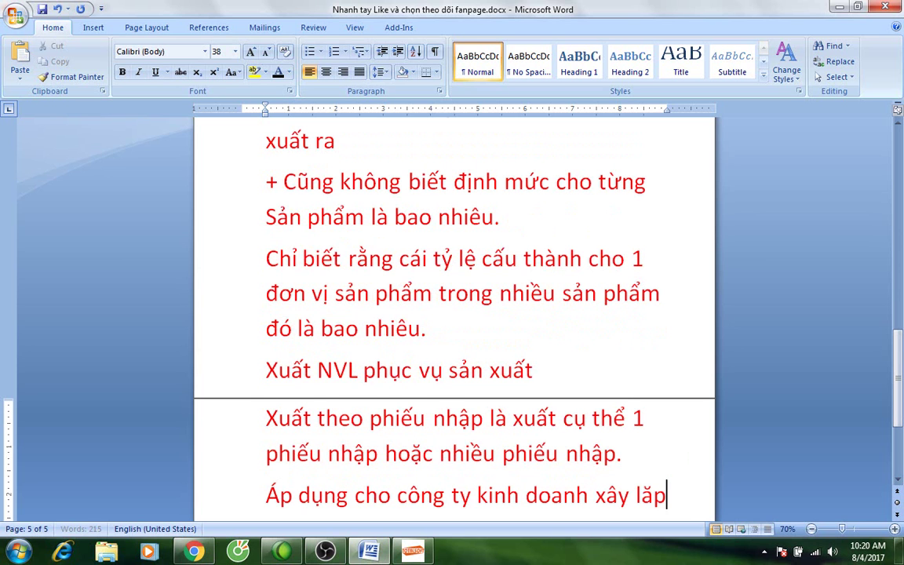
text(, xây dựng)
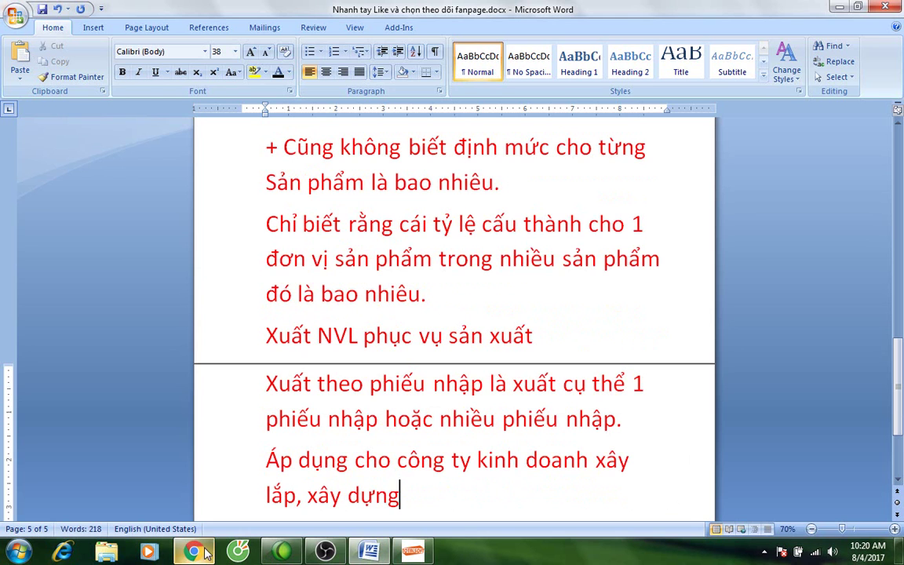
click(412, 552)
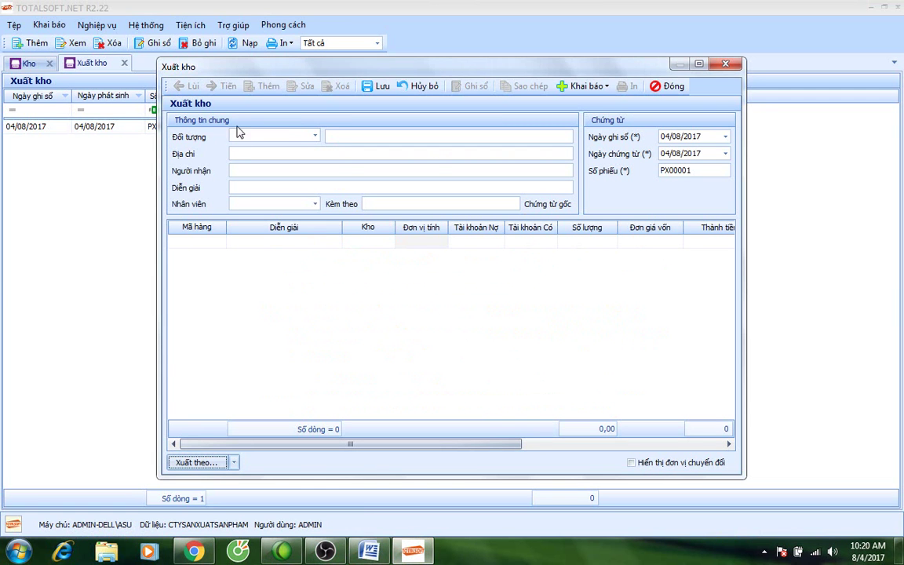
click(315, 136)
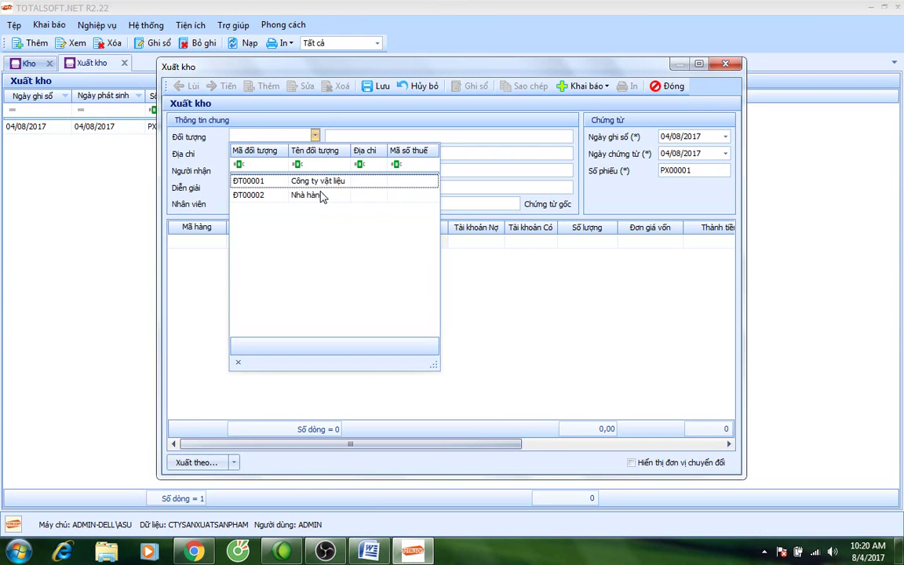
Start a new employee record NV00001, Thủ kho, from the Khai báo menu.
click(584, 86)
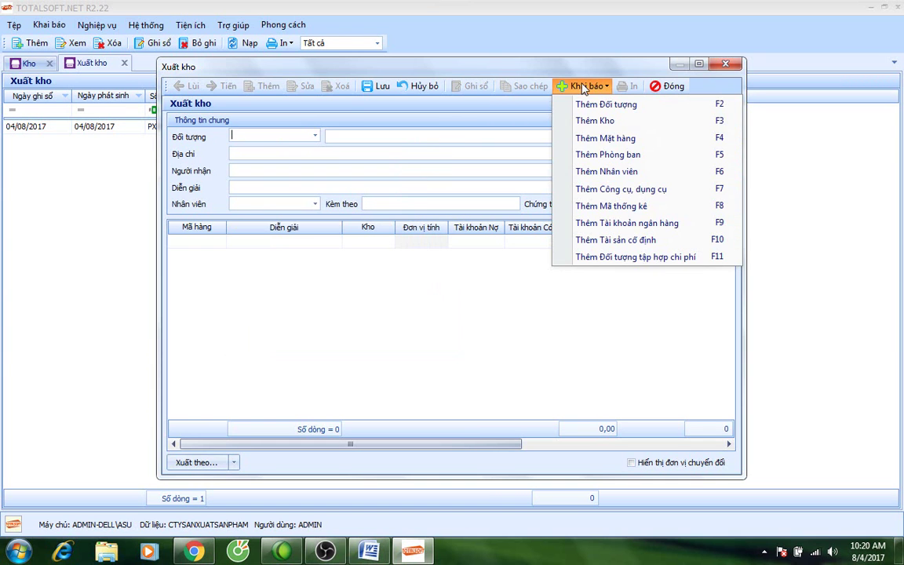
click(605, 170)
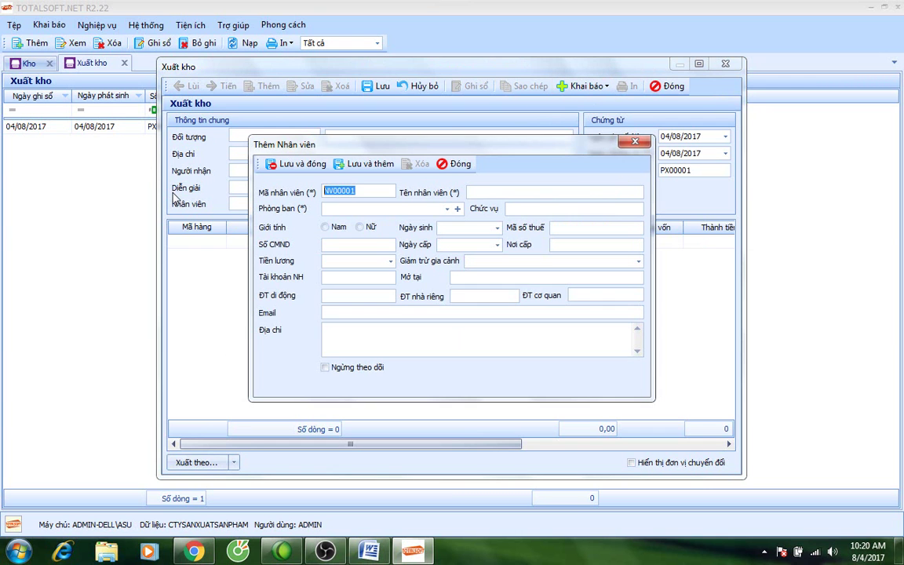
click(493, 190)
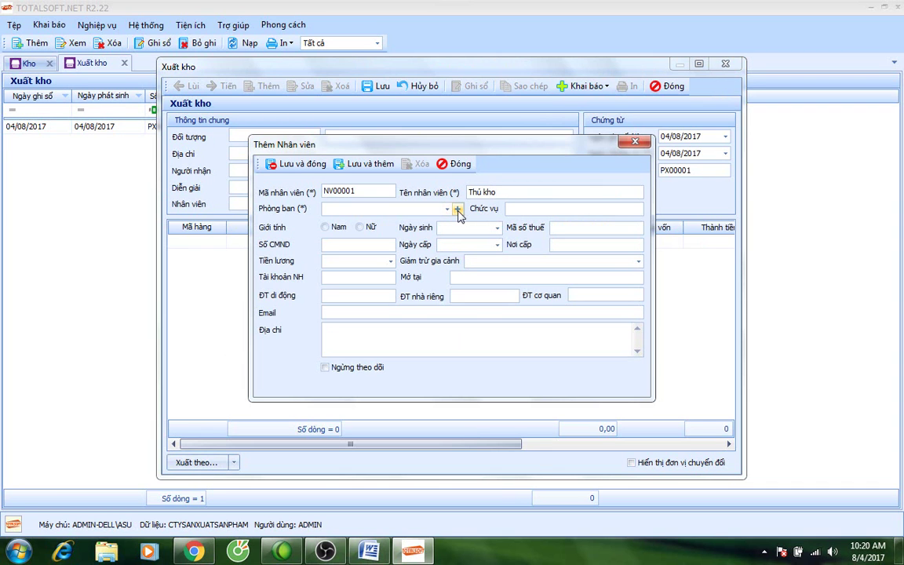
Create department VT 'Phòng vật tư' with expense account 6271.
click(457, 209)
text(VT)
key(Tab)
text(Phòng )
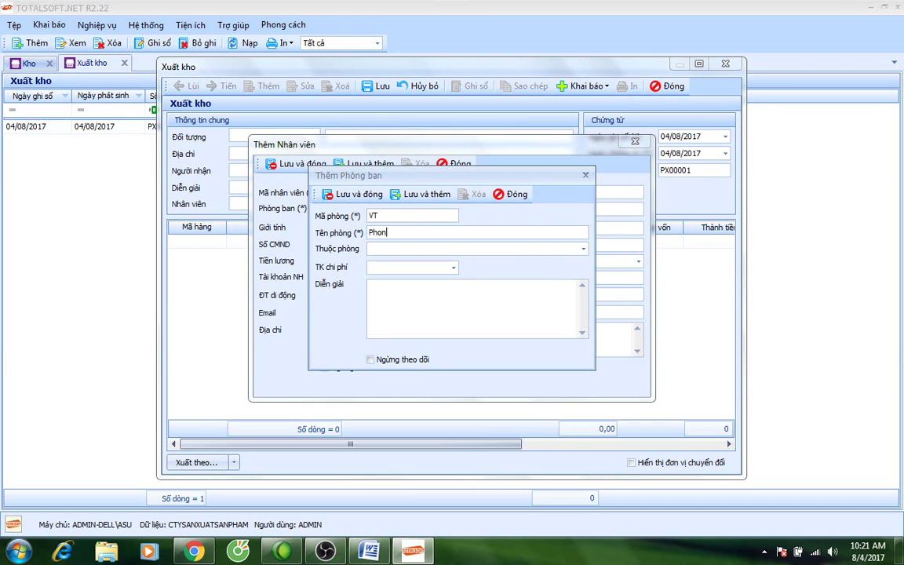
text(vaật tư)
click(405, 267)
text(6271)
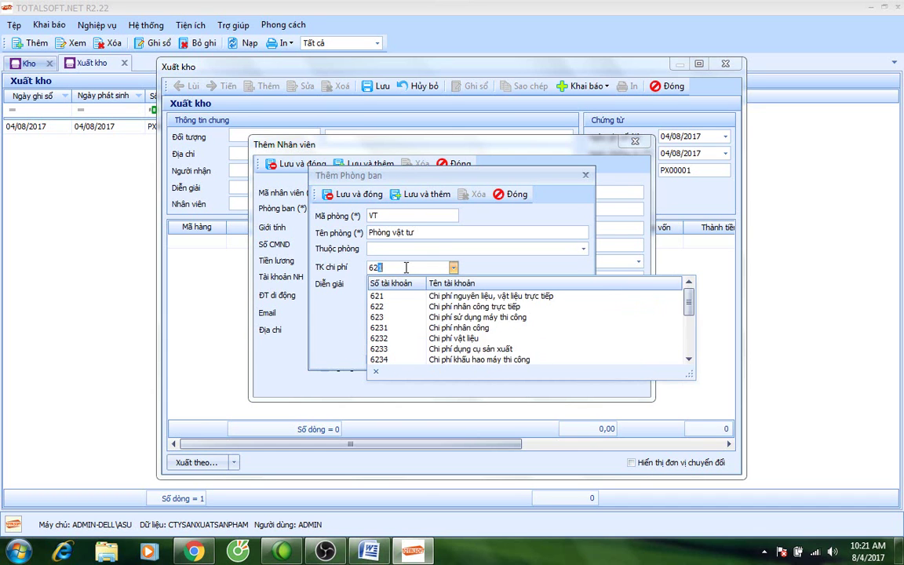
key(Tab)
click(325, 194)
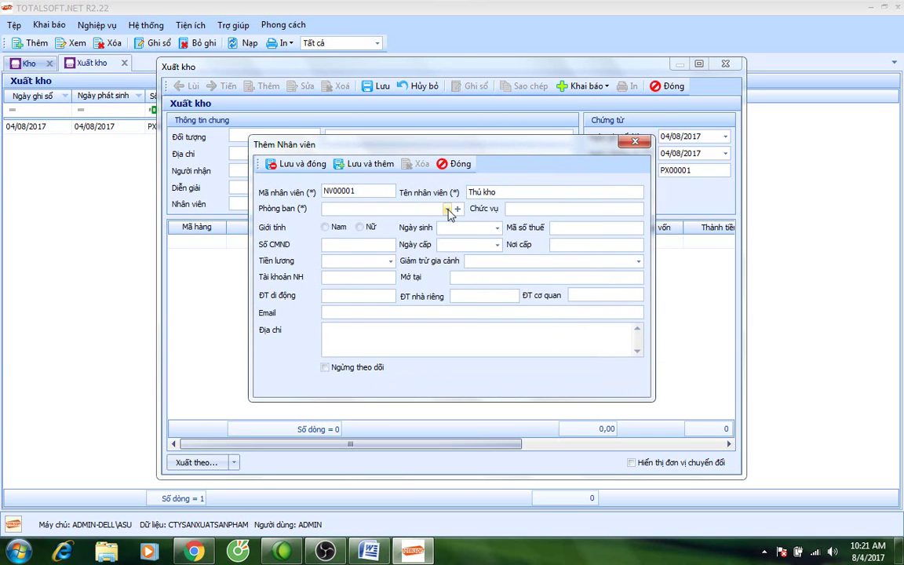
Assign the employee to Phòng vật tư as a male Nhân viên with salary 3.100.000, and save.
click(448, 208)
click(426, 237)
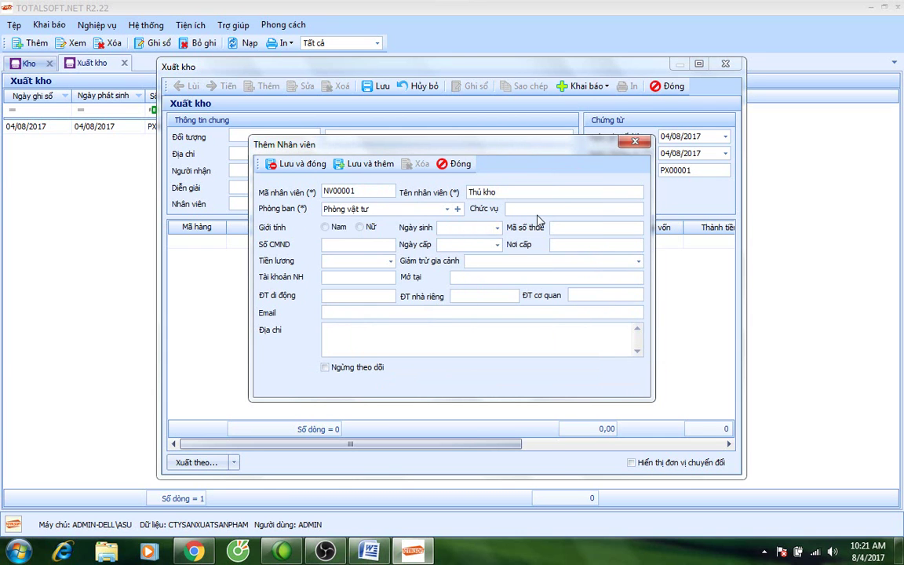
text(Nhân viên)
click(325, 226)
click(350, 246)
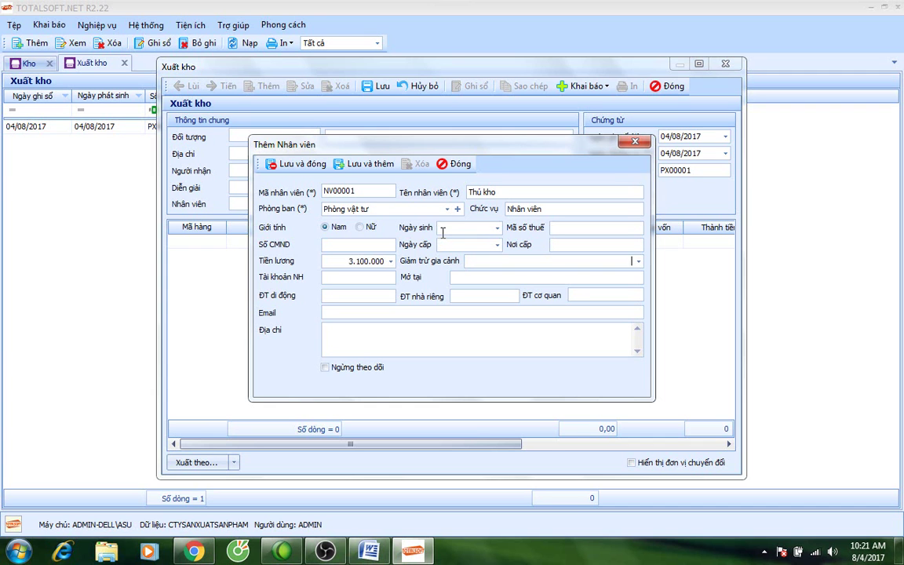
click(292, 164)
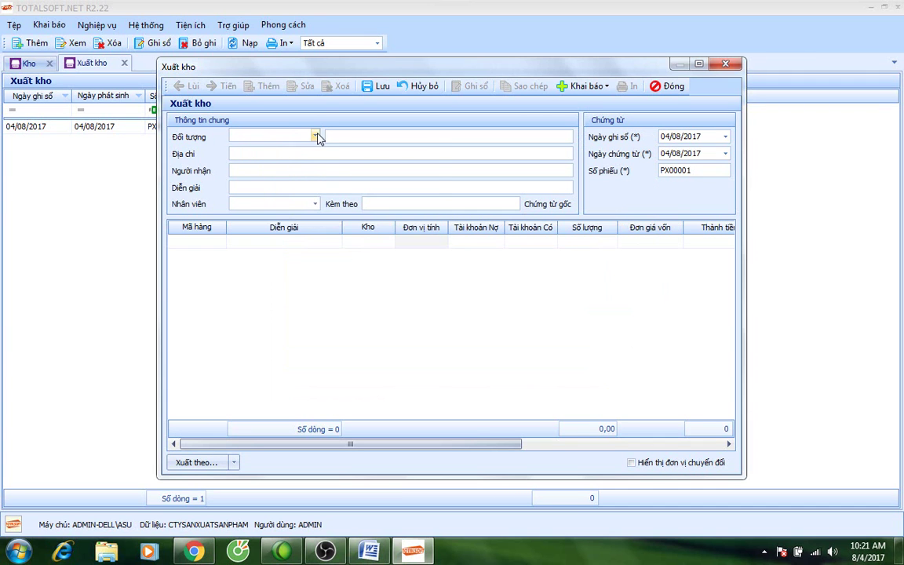
Set counterparty and employee NV00001, description 'Xuất NVL phục vụ sản xuất sản phẩm', posting date 03/01/2017.
click(315, 137)
click(313, 209)
key(Tab)
text(Xuất NVL phục)
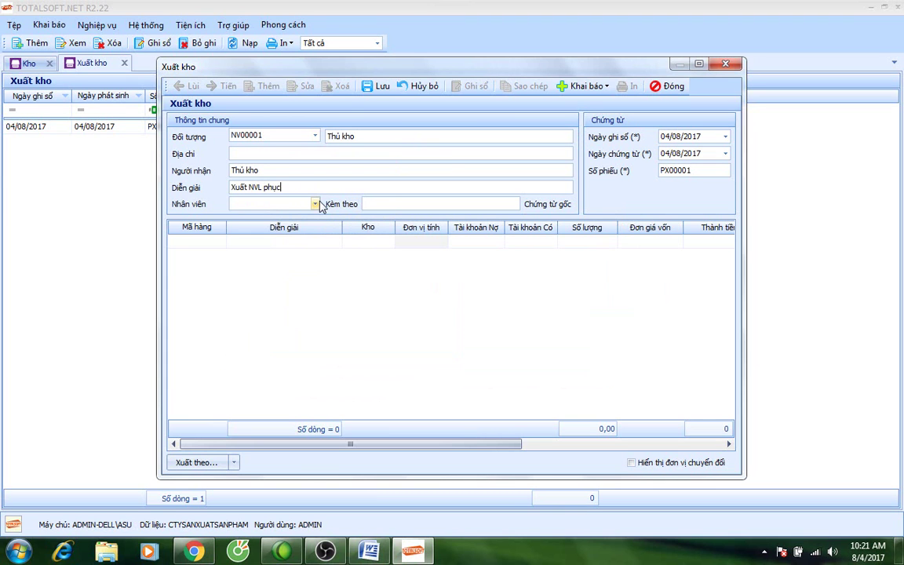
text(r ph)
text(xuất)
text( awn p)
text(phâm)
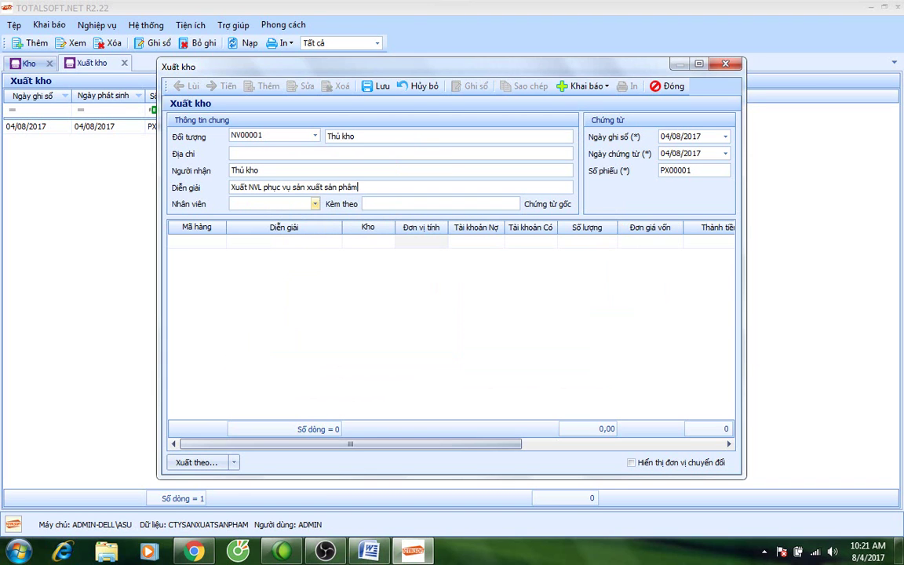
click(315, 204)
click(243, 248)
key(Tab)
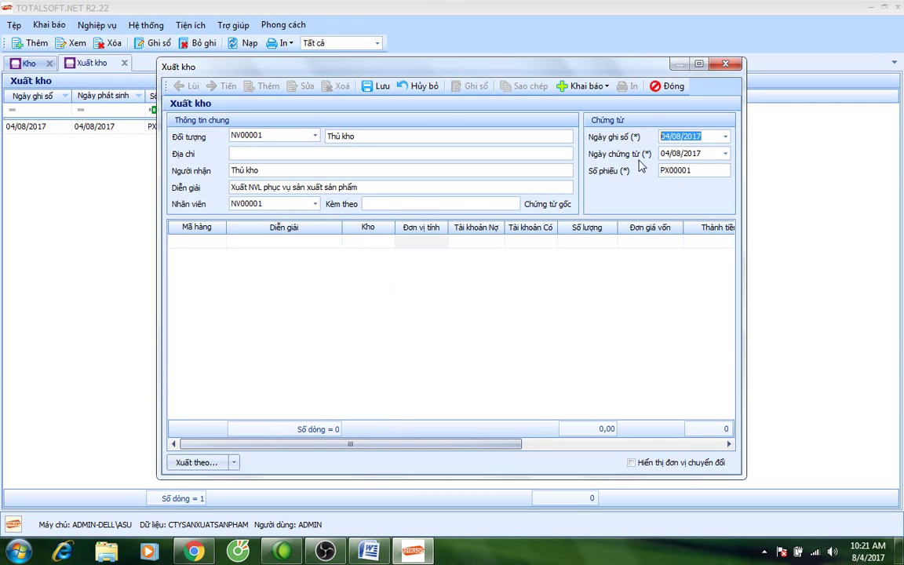
text(03012017)
key(Tab)
key(Tab)
key(Tab)
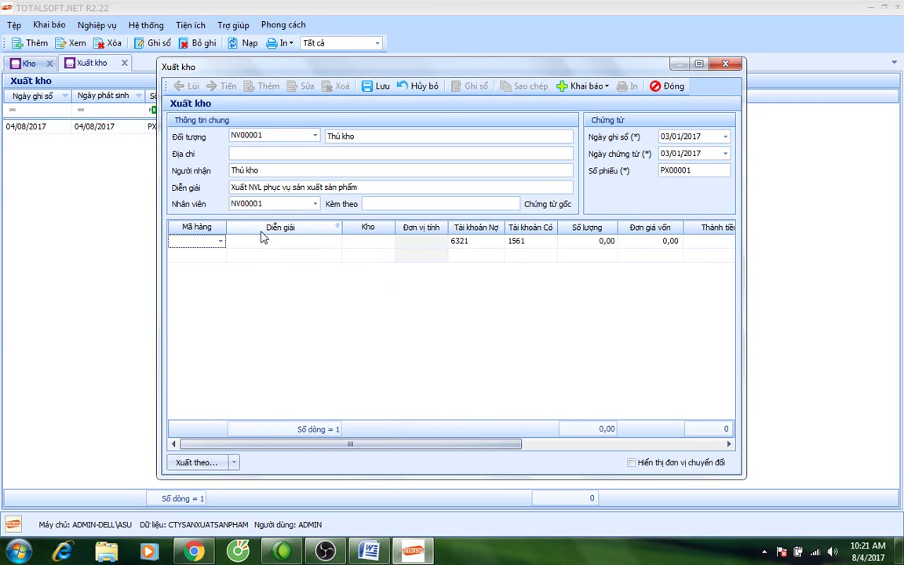
Start the first line with item VT00001 Hạt nhựa issued from warehouse 152.
click(221, 242)
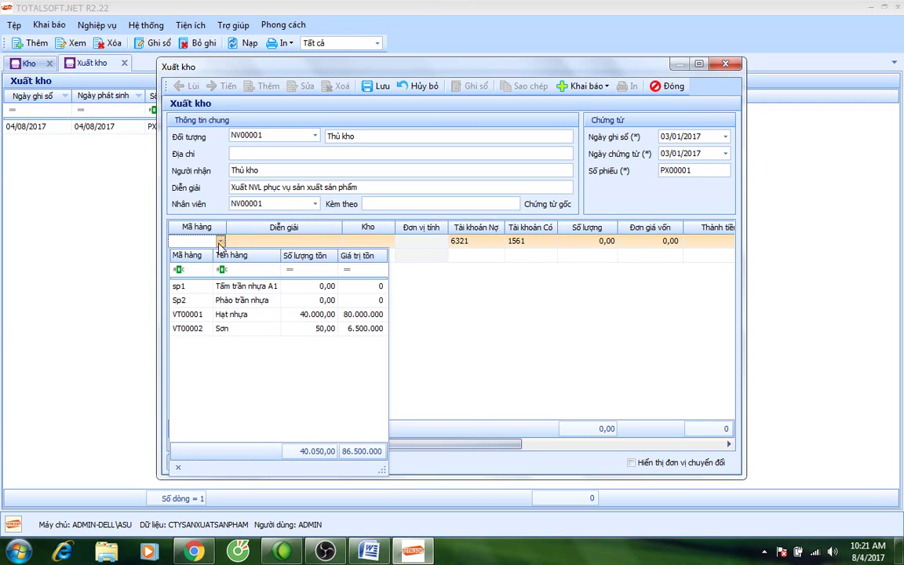
click(230, 314)
key(Tab)
click(389, 241)
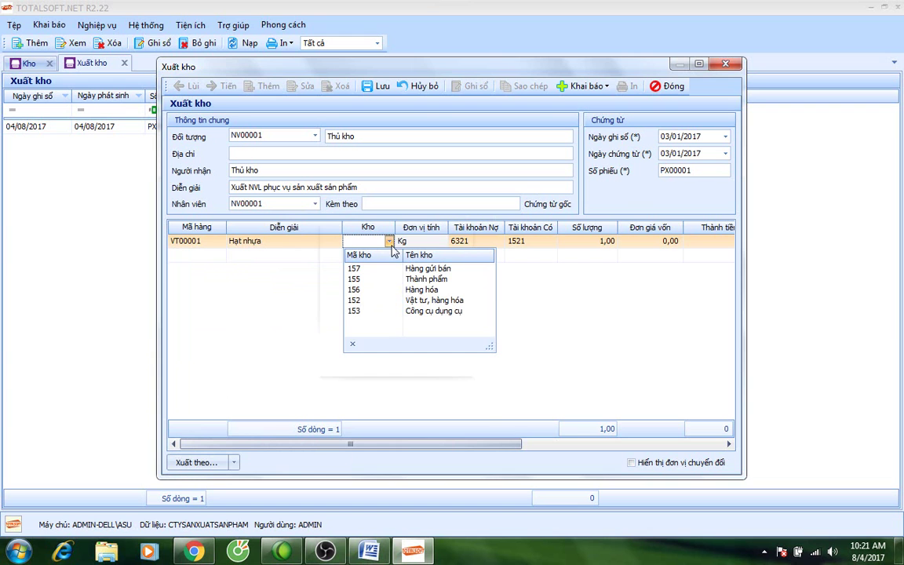
click(388, 308)
key(Tab)
key(Tab)
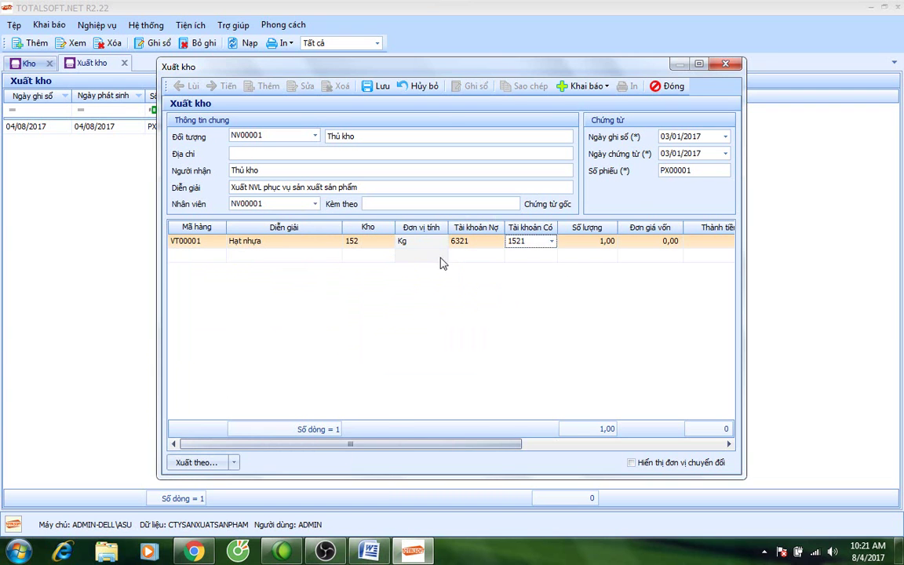
Check the Hạt nhựa stock and set the line's debit account to 621.
click(220, 247)
click(221, 241)
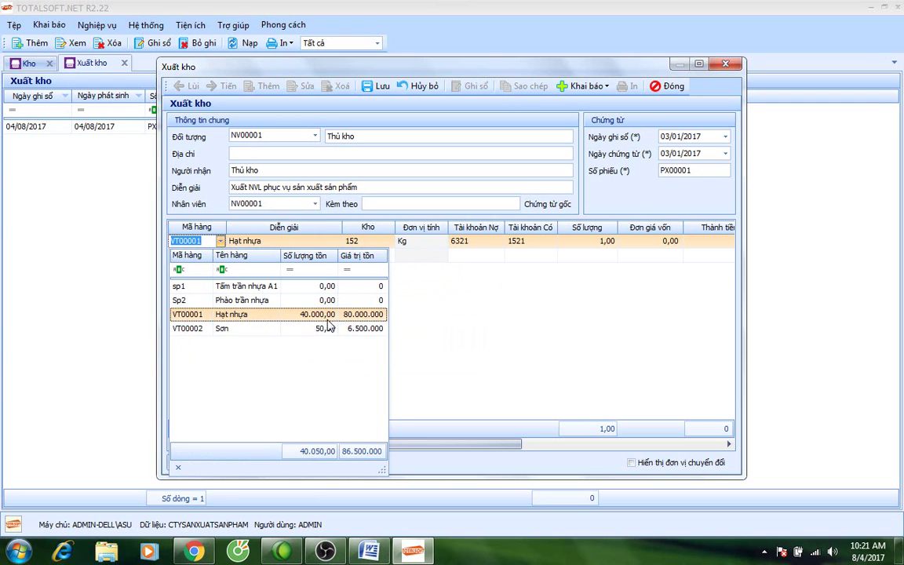
click(448, 309)
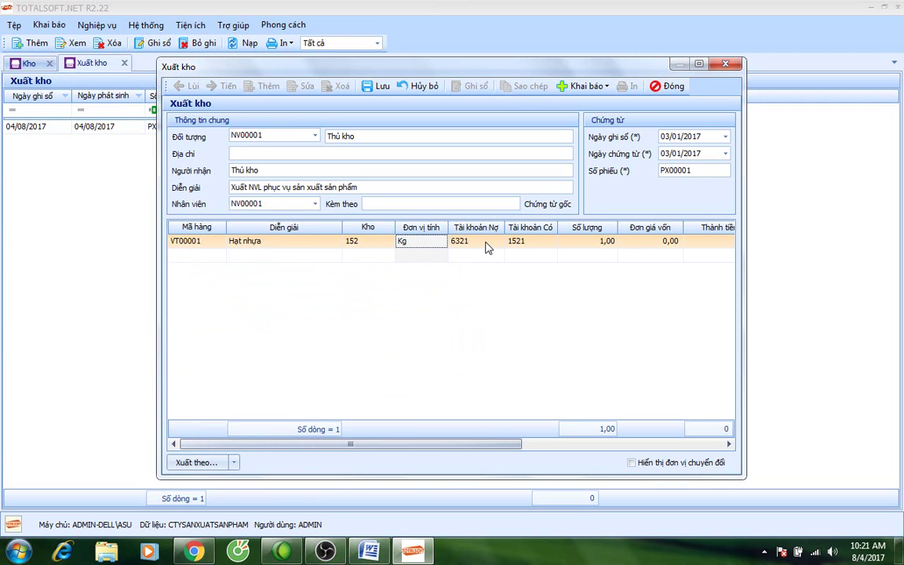
click(482, 243)
text(621)
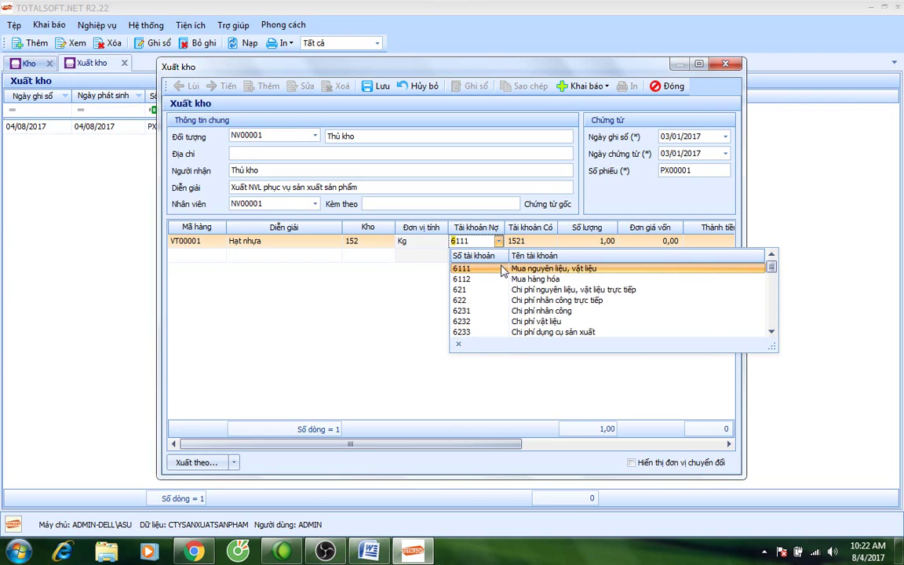
click(502, 269)
key(Return)
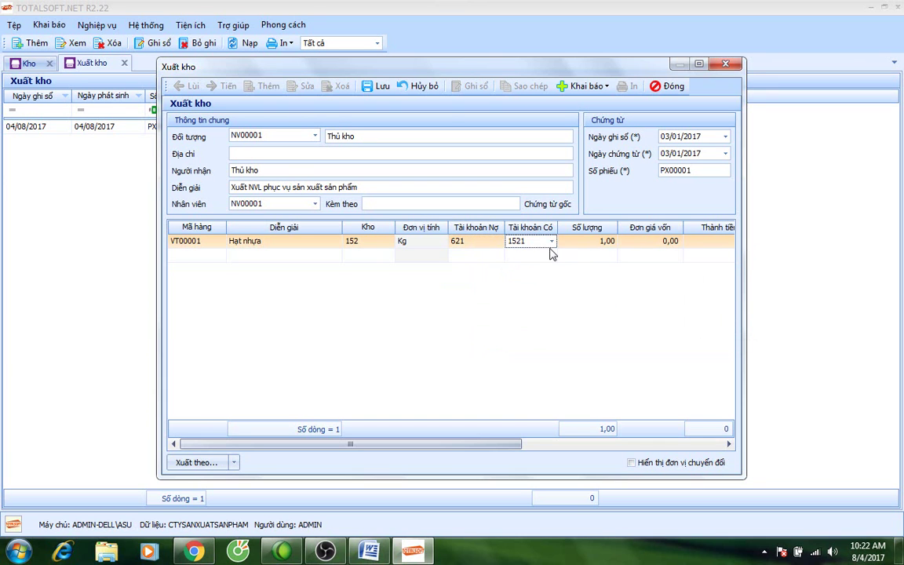
Enter a quantity of 20.000 Kg on the Hạt nhựa line.
click(582, 241)
drag(583, 240, 615, 250)
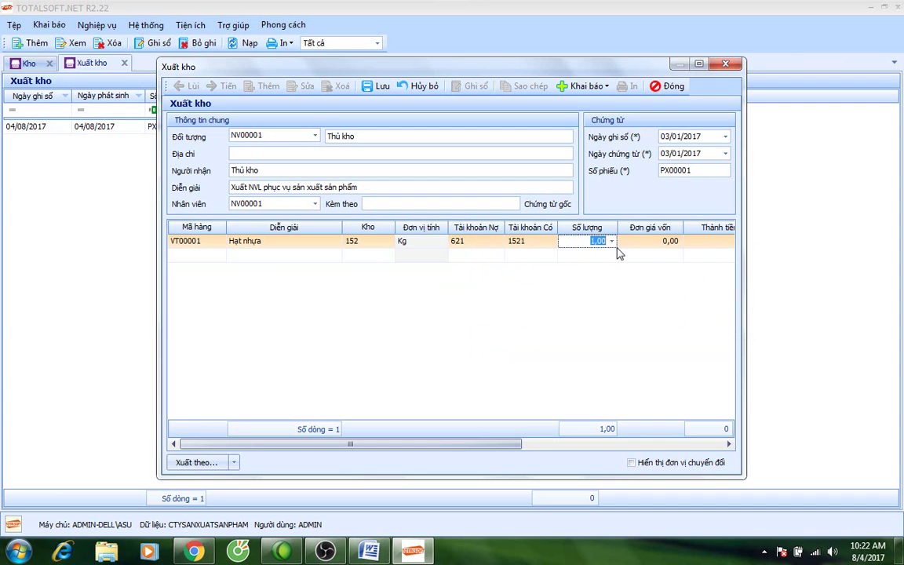
click(222, 243)
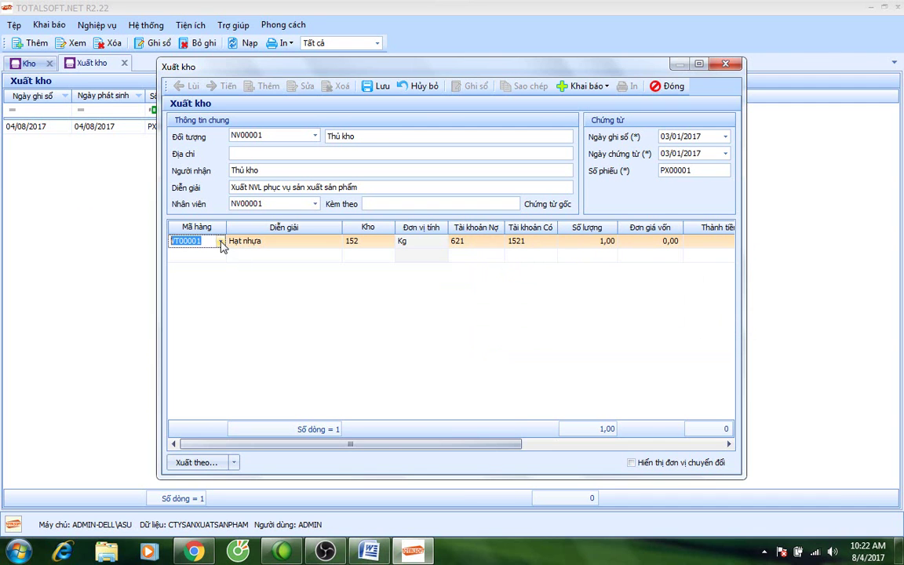
click(221, 242)
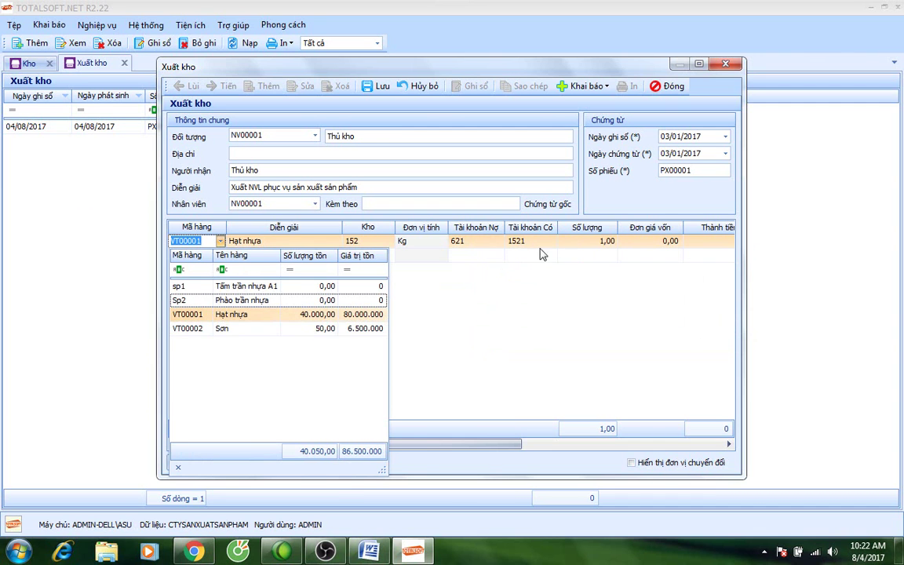
click(584, 240)
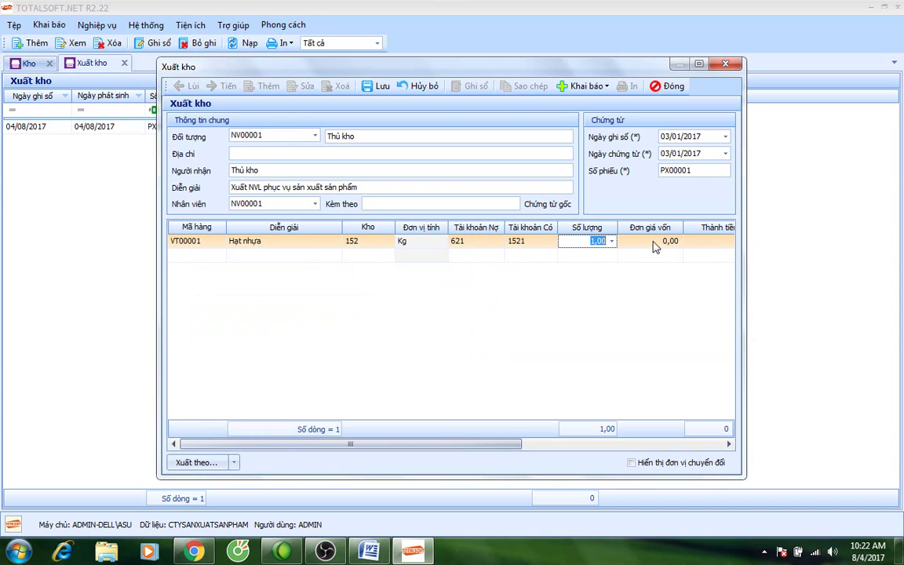
text(20.000,0)
key(BackSpace)
click(653, 243)
key(Tab)
key(Tab)
key(Tab)
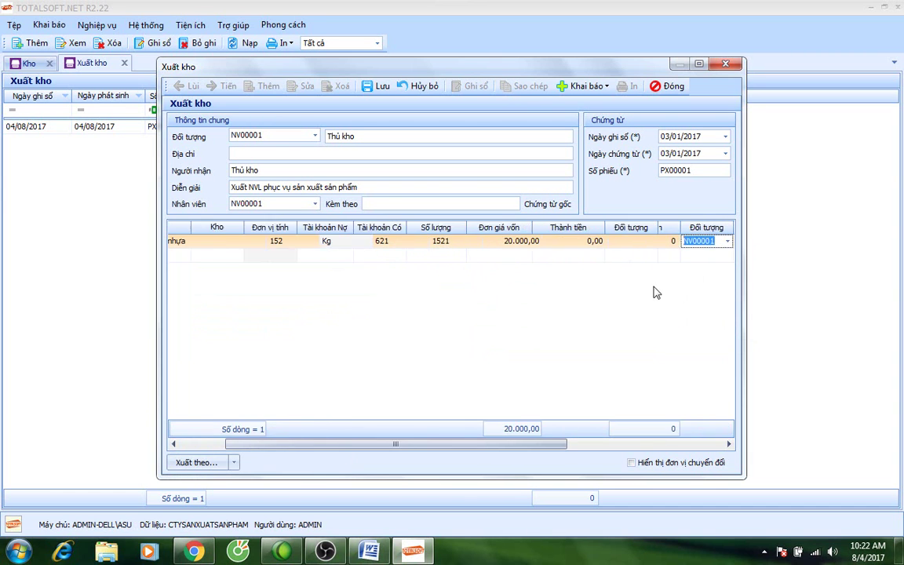
Set the first line's cost item to NVLTT and its costing object to sp1.
drag(474, 445, 625, 452)
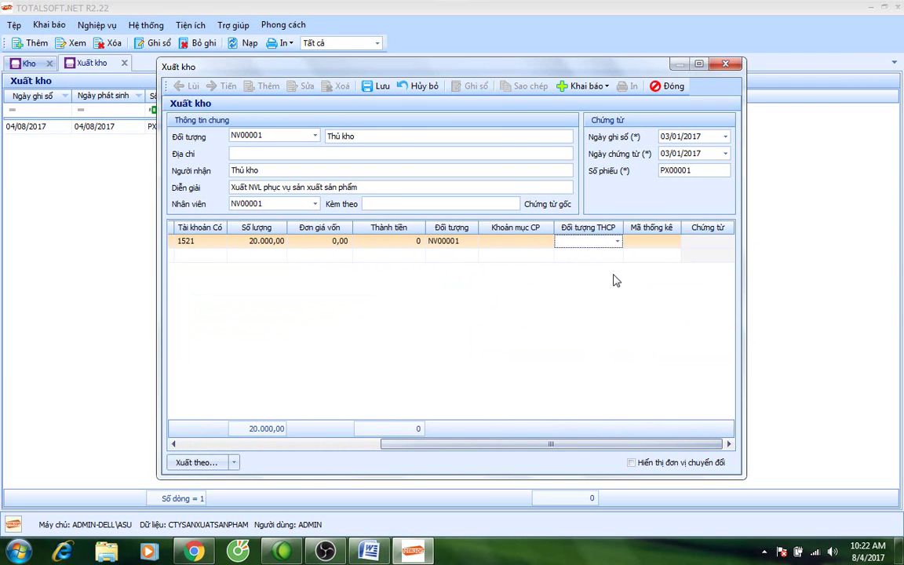
click(549, 243)
click(547, 242)
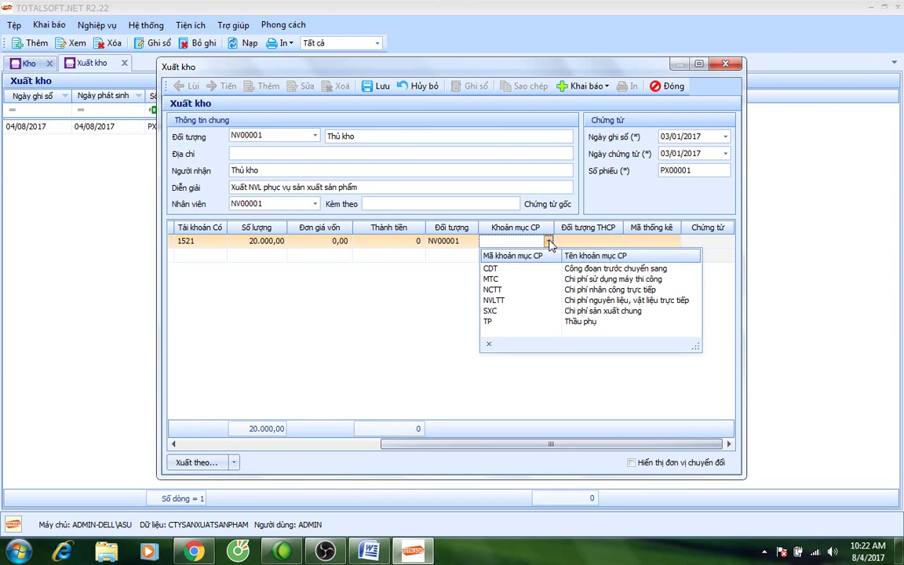
click(498, 304)
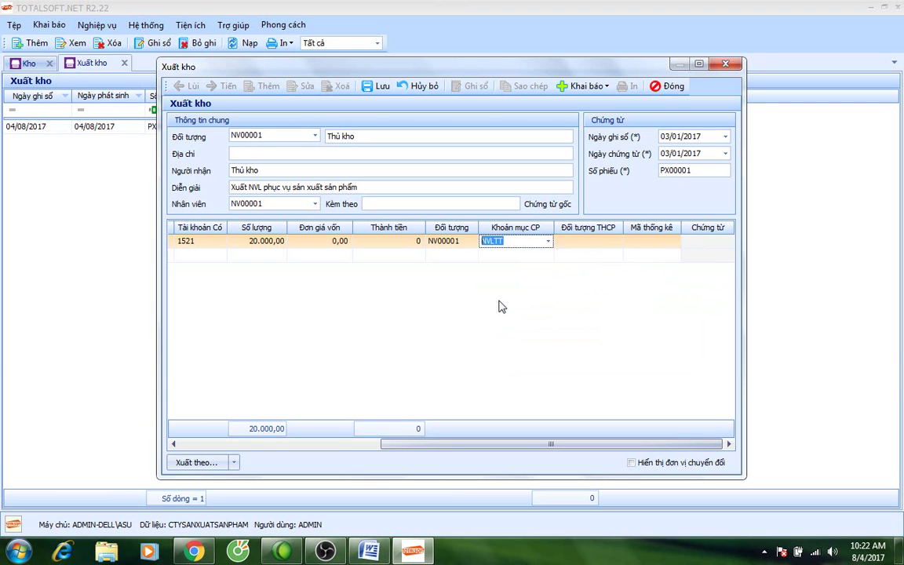
click(606, 242)
click(618, 243)
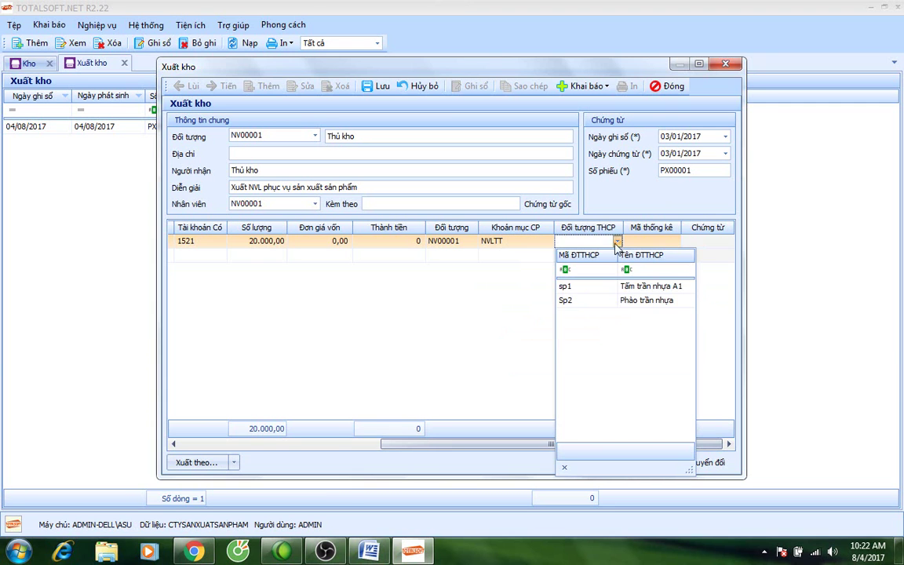
click(622, 297)
drag(533, 444, 346, 453)
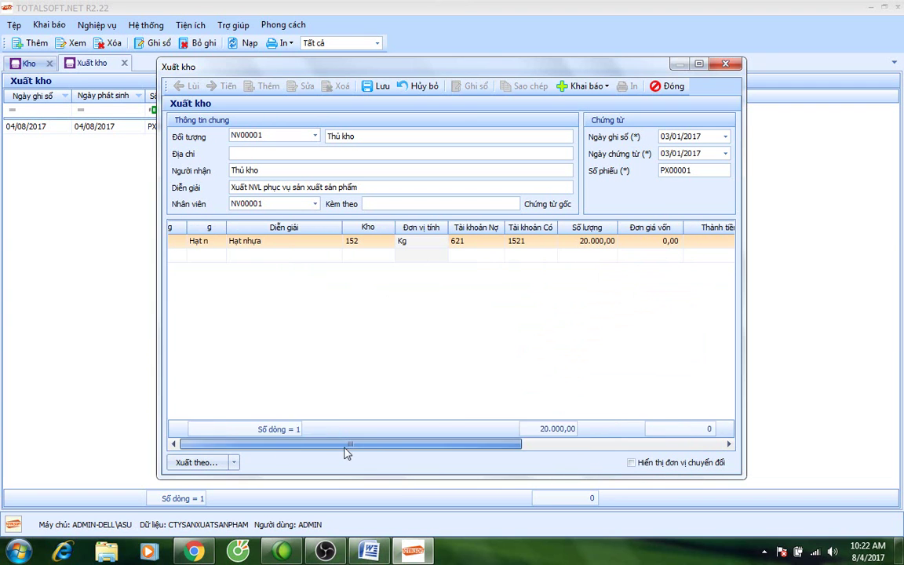
Add a second Hạt nhựa (VT00001) line of 10.000 Kg, debit account 621, costing object Sp2.
click(223, 262)
click(220, 255)
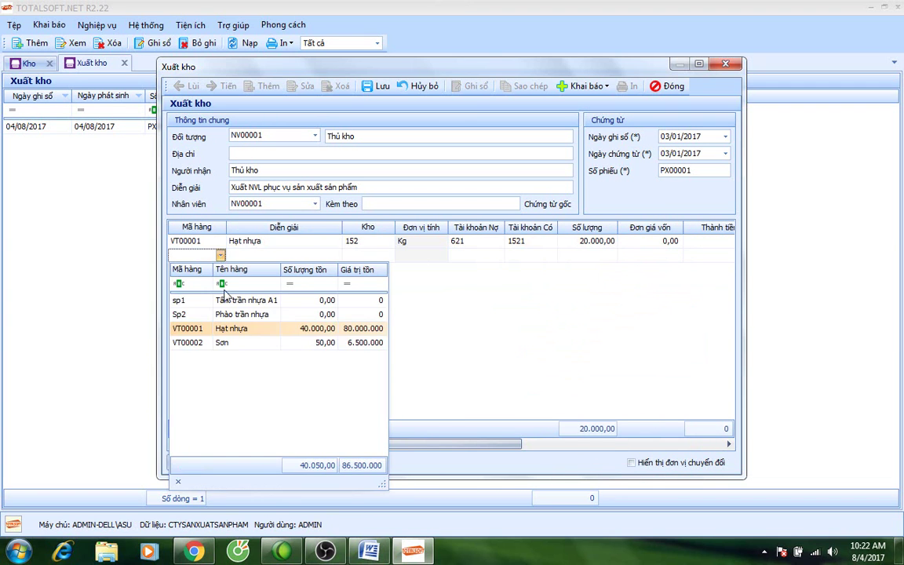
click(226, 331)
key(Return)
key(Return)
key(Return)
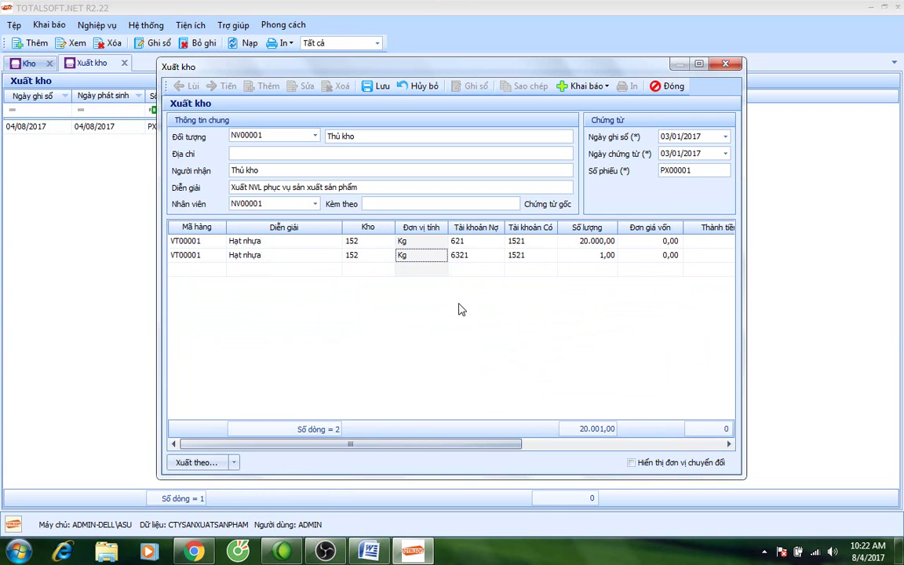
text(621)
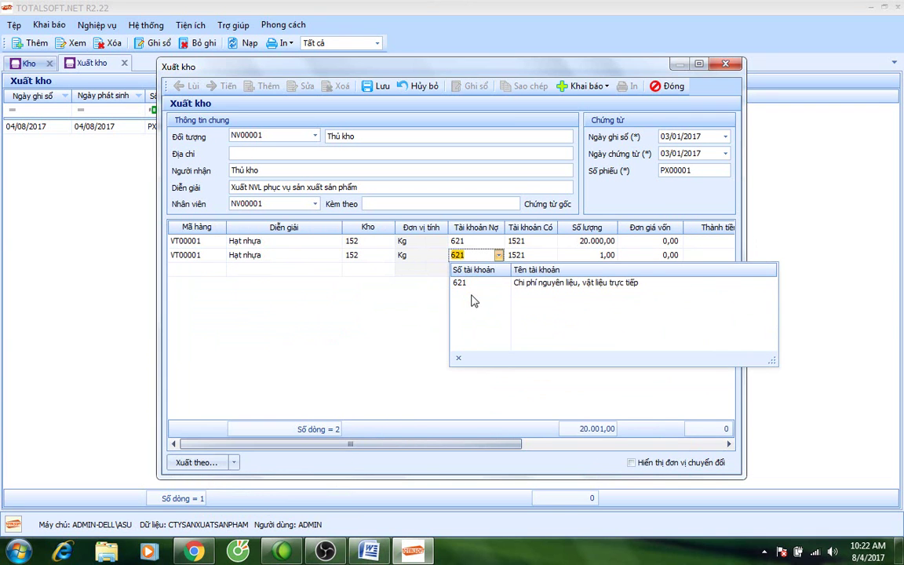
key(Return)
key(Return)
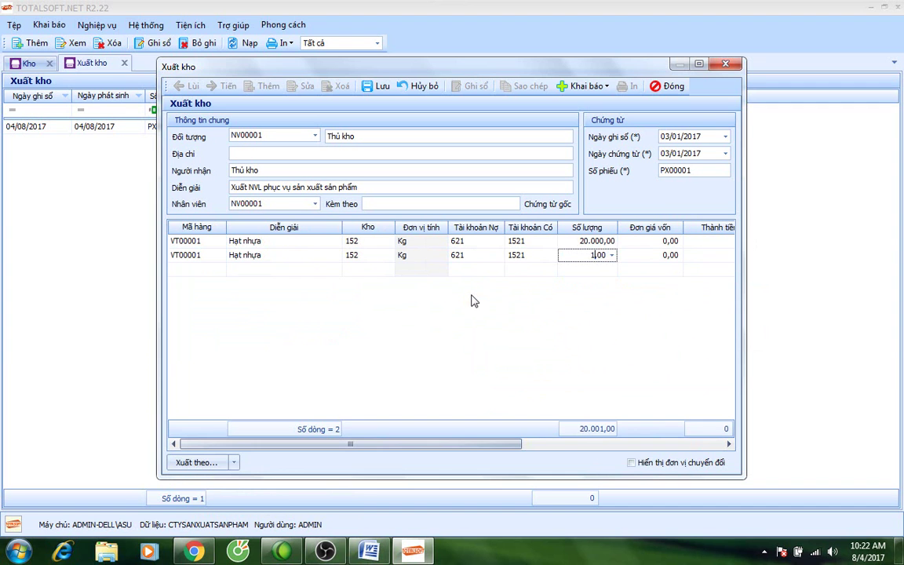
key(Return)
key(Return)
key(Return)
key(Return)
key(Return)
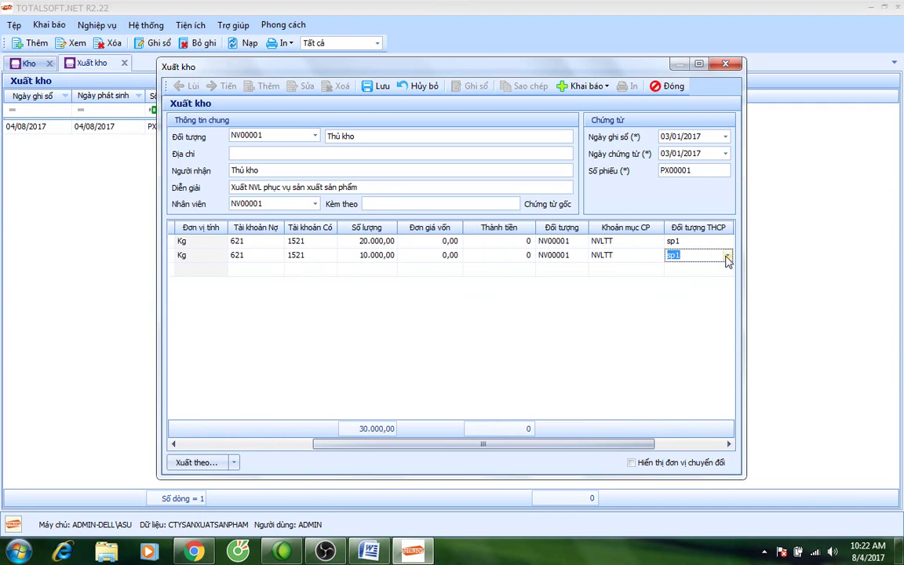
click(703, 256)
click(708, 317)
drag(465, 448, 321, 446)
Add a third line for Sơn (VT00002) and pick its debit account.
click(213, 270)
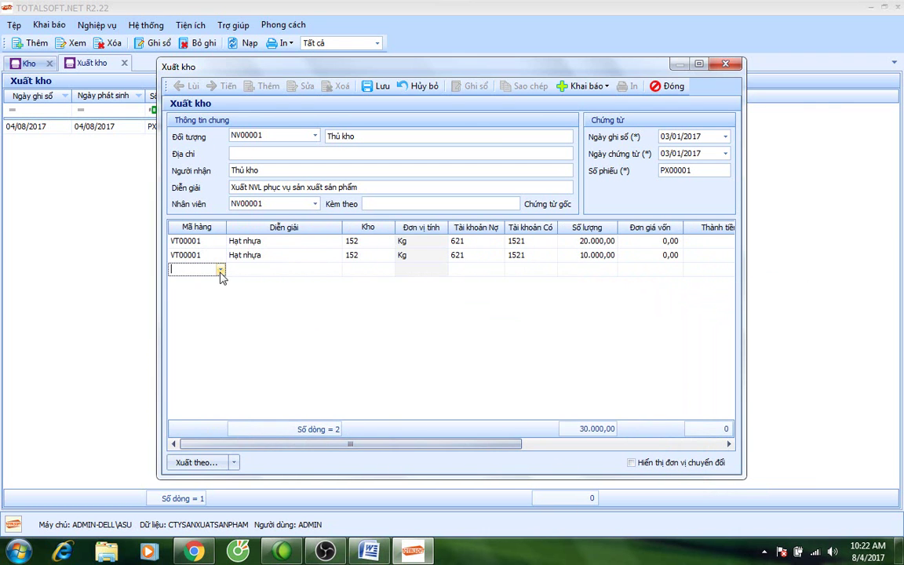
click(221, 269)
click(227, 358)
key(Tab)
key(Tab)
key(Tab)
key(Tab)
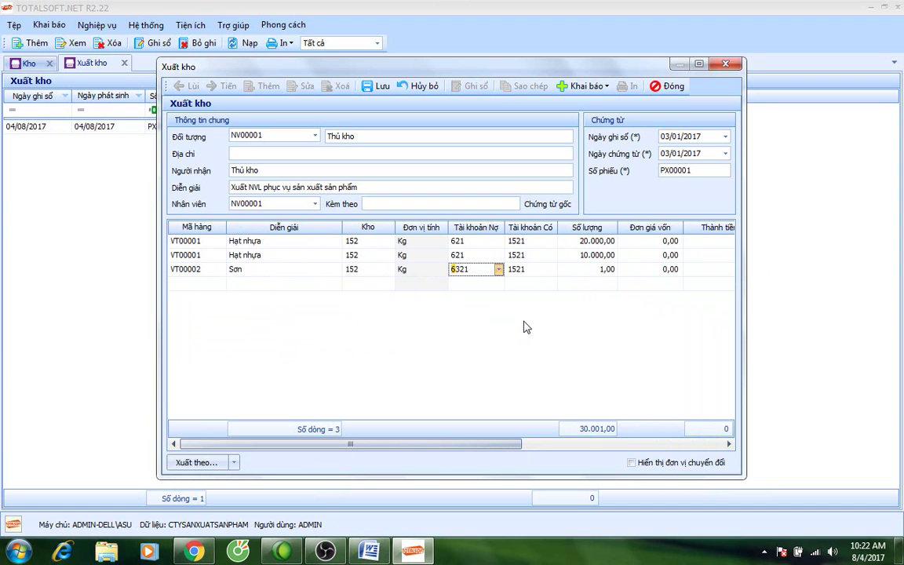
text(6)
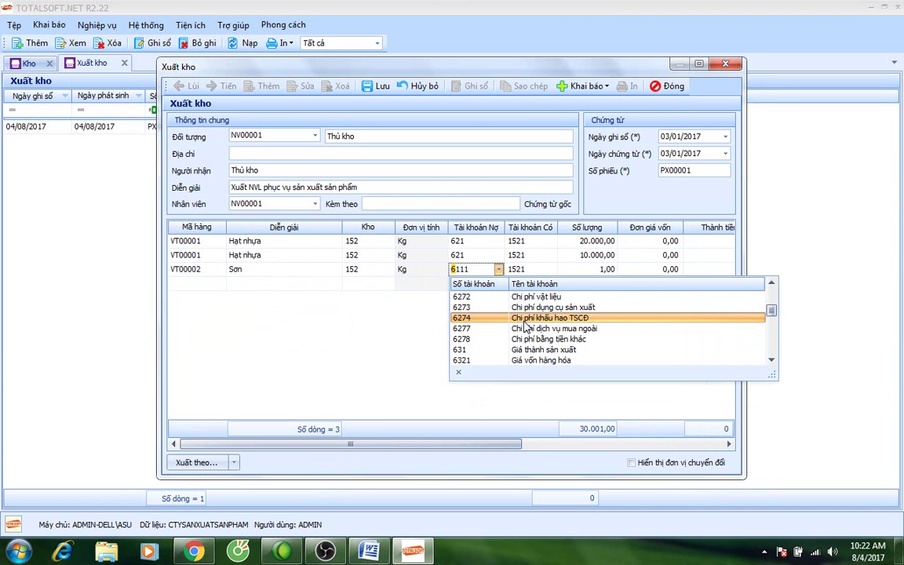
text(27)
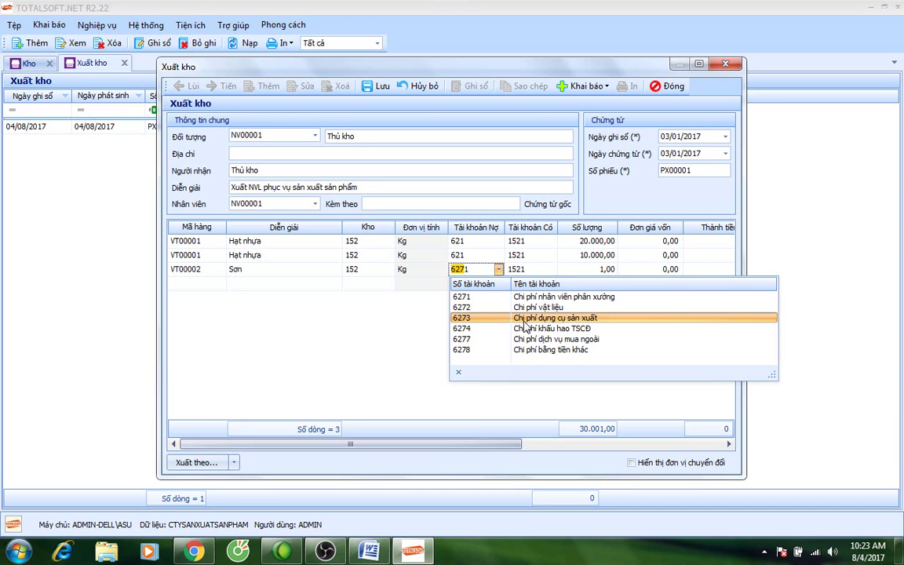
click(520, 308)
key(Tab)
key(Tab)
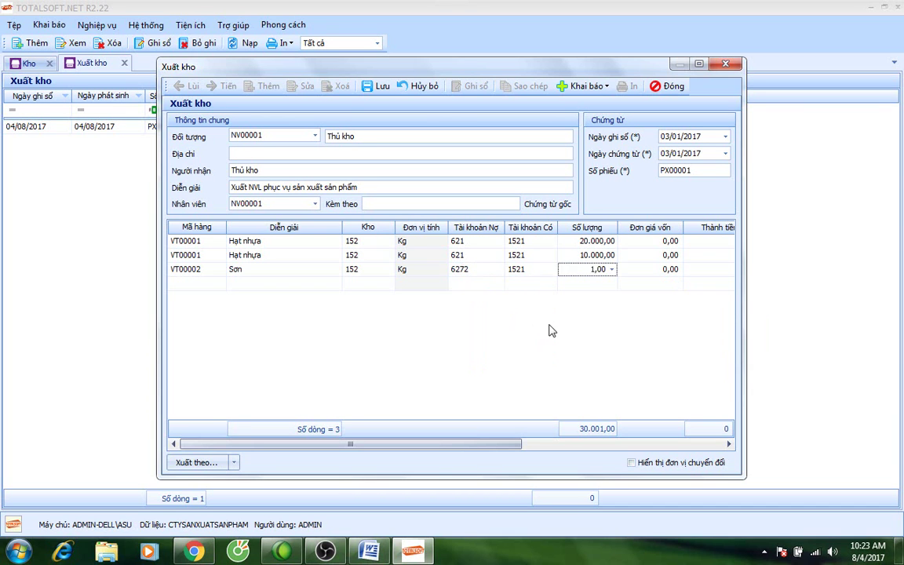
Set the Sơn line's quantity to 13 and leave its costing object empty.
click(200, 269)
click(221, 270)
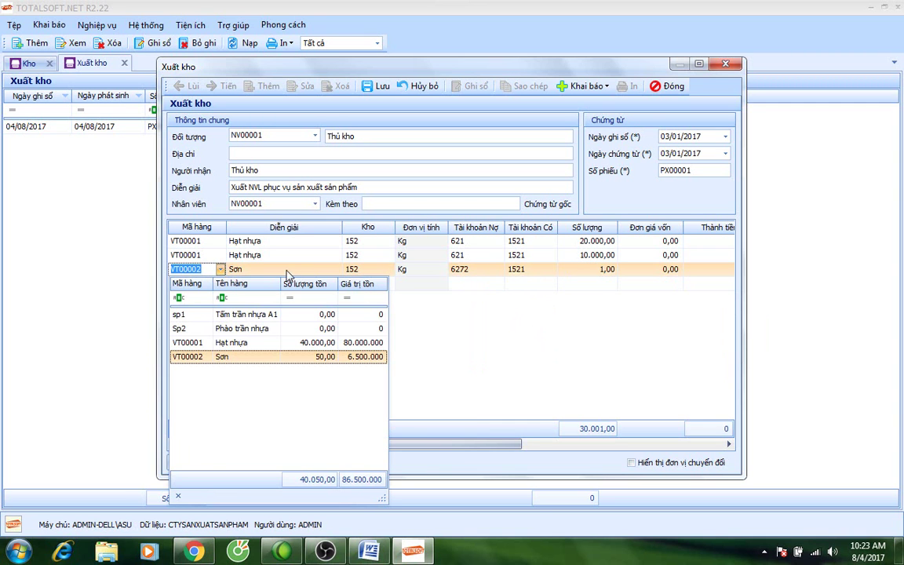
key(Return)
key(Tab)
key(Tab)
key(Tab)
key(Tab)
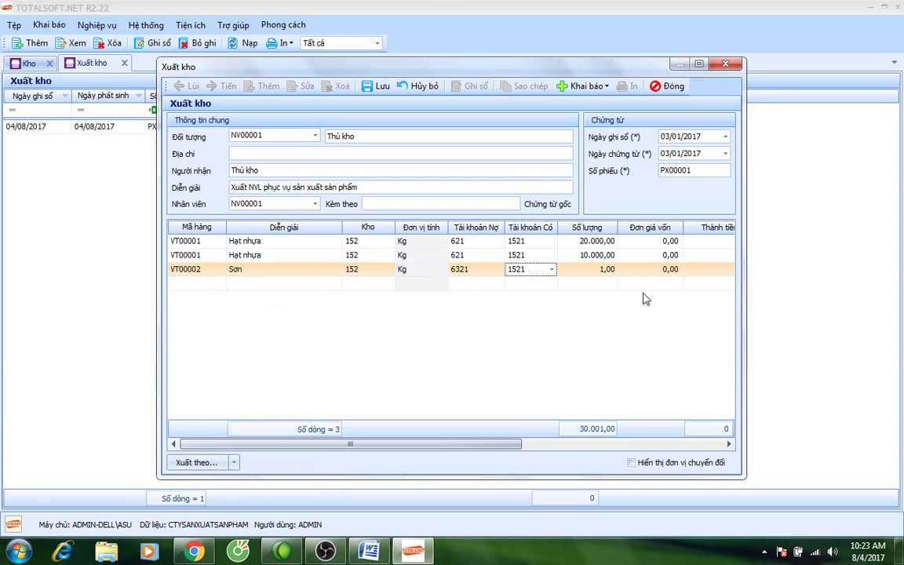
text(3)
key(Tab)
key(Tab)
key(Tab)
key(Tab)
key(Tab)
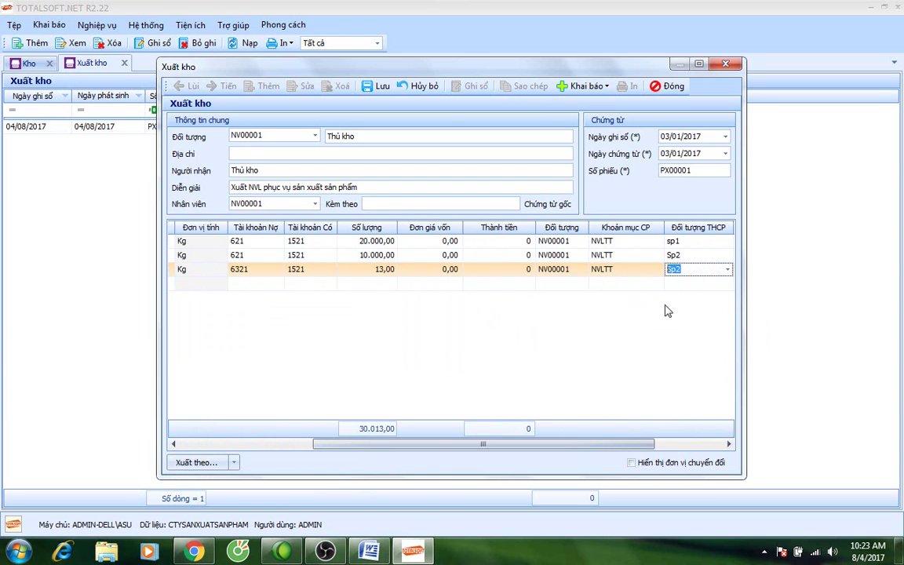
key(Delete)
drag(631, 444, 700, 451)
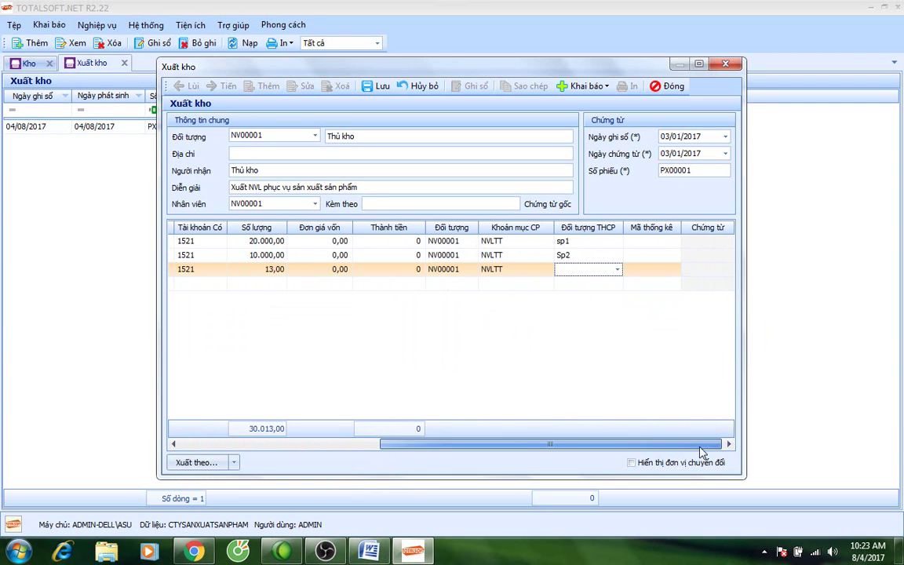
click(617, 269)
click(617, 269)
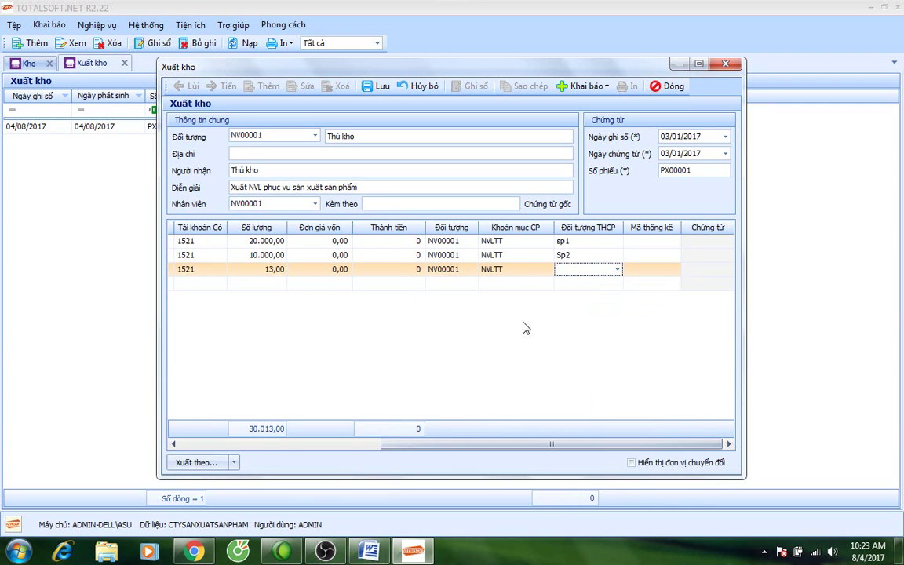
click(541, 269)
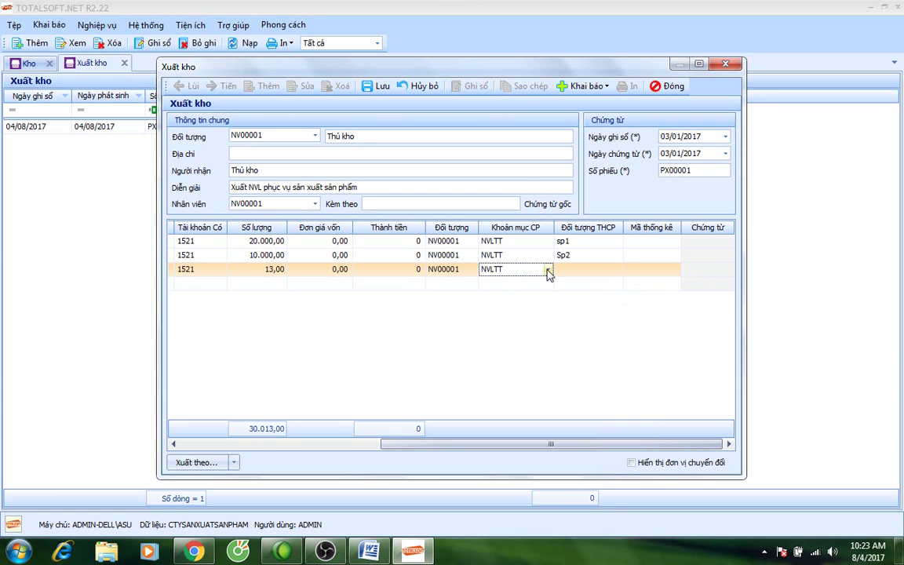
click(548, 269)
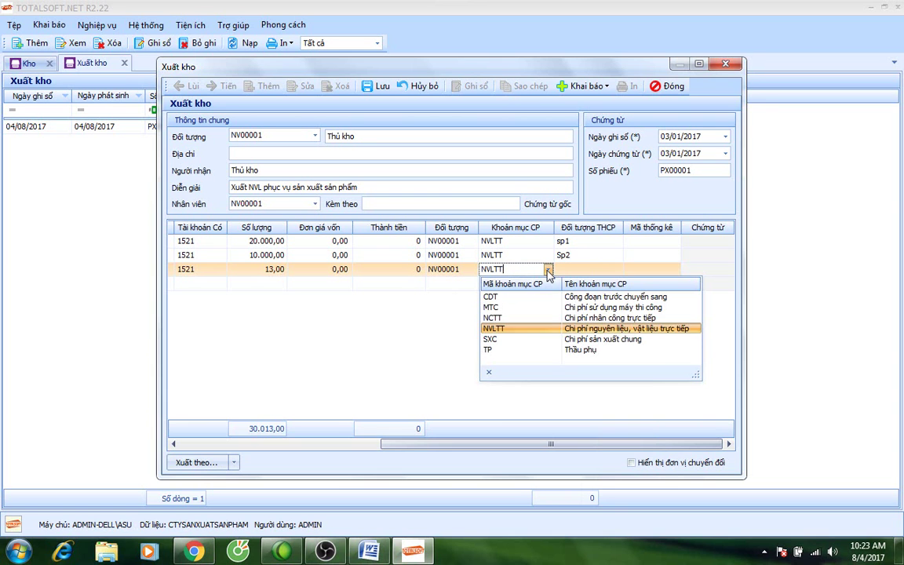
Set the Sơn line's cost item to SXC.
click(508, 340)
drag(505, 445, 548, 444)
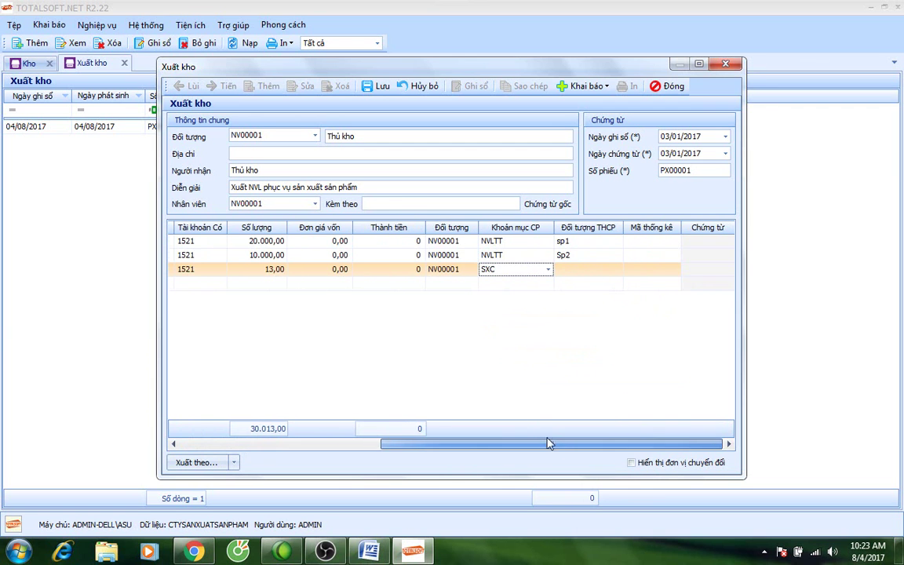
click(548, 269)
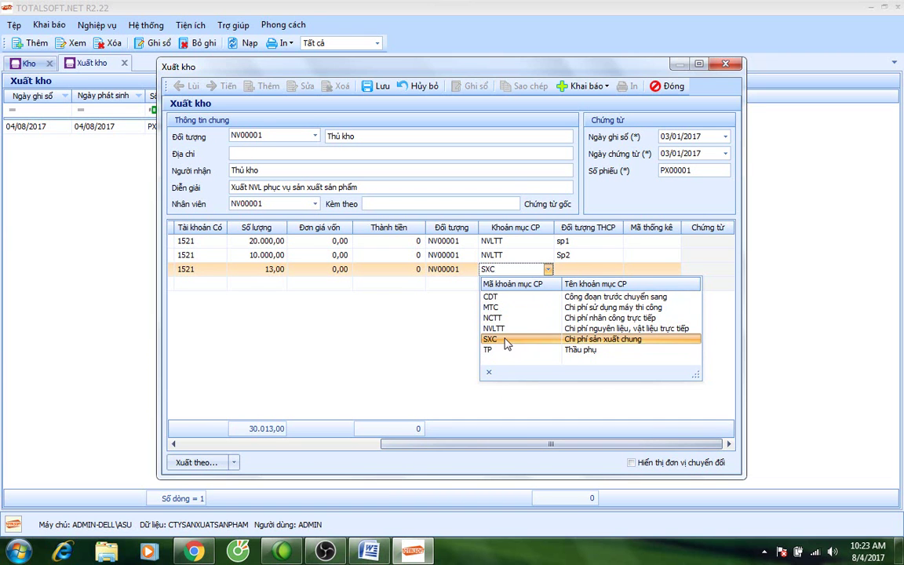
click(508, 340)
click(203, 444)
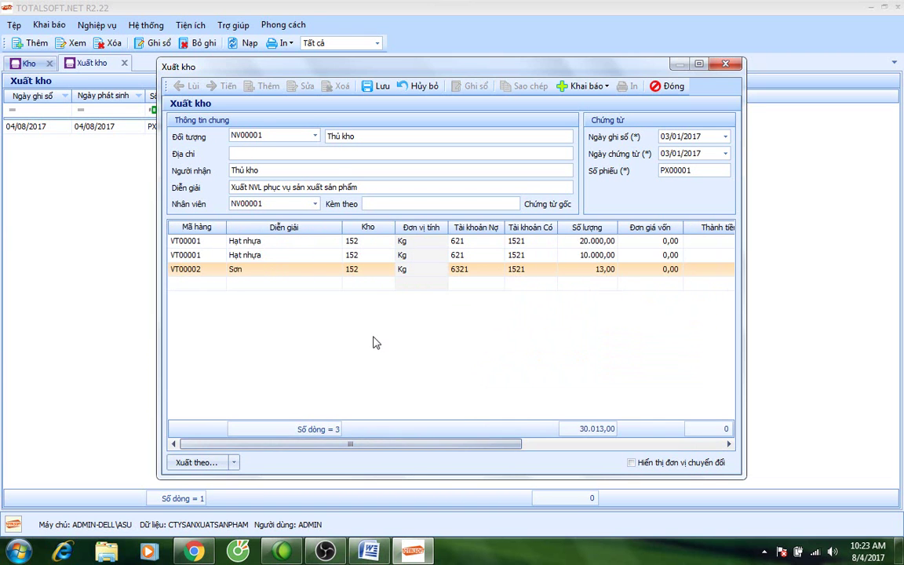
Save voucher PX00001 and close the Xuất kho and Kho tabs.
click(382, 88)
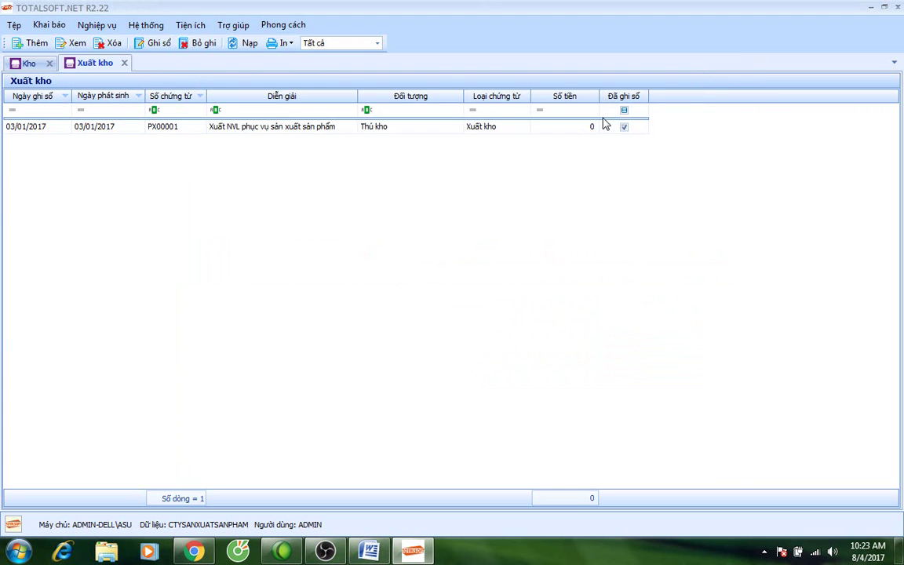
click(668, 87)
click(124, 63)
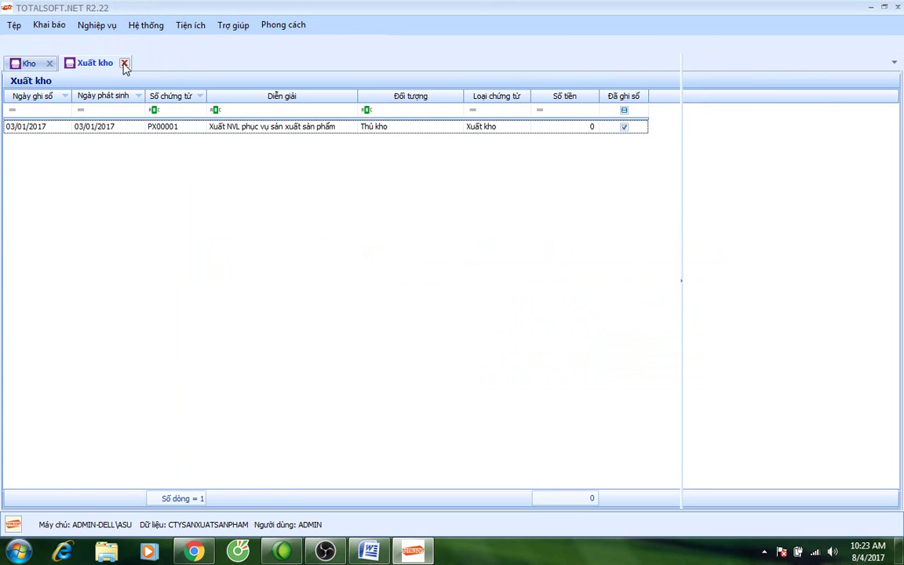
click(49, 46)
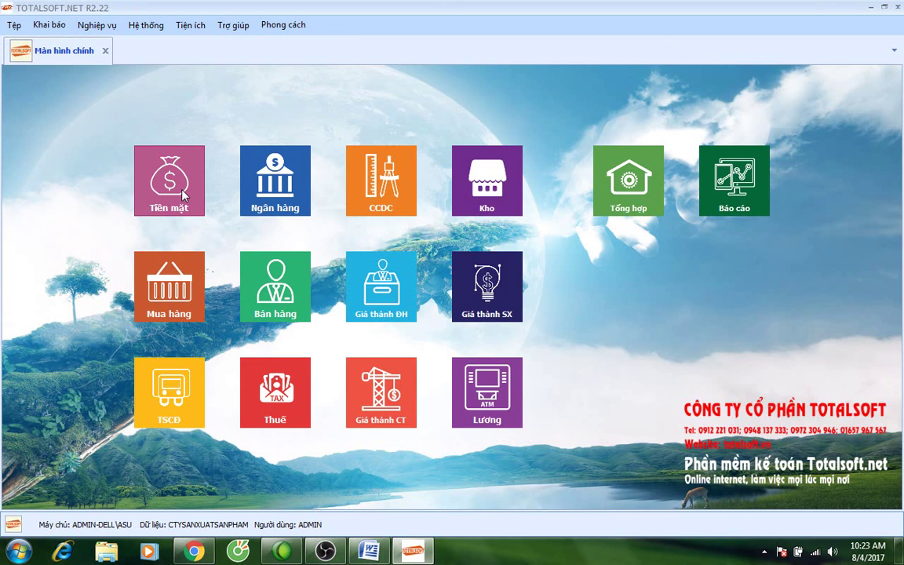
Review cash payment voucher PC00001: debit 6278, cost item SXC, then close it.
click(163, 170)
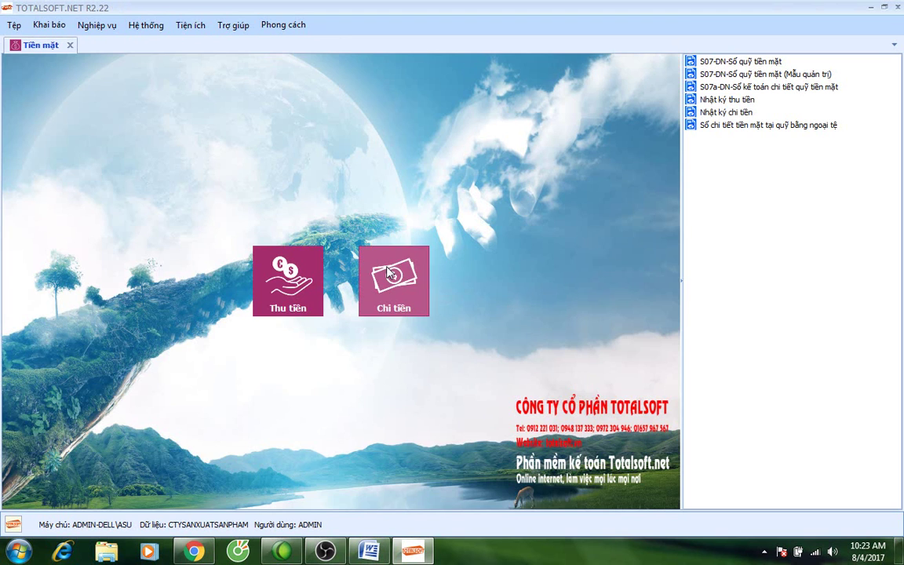
click(394, 287)
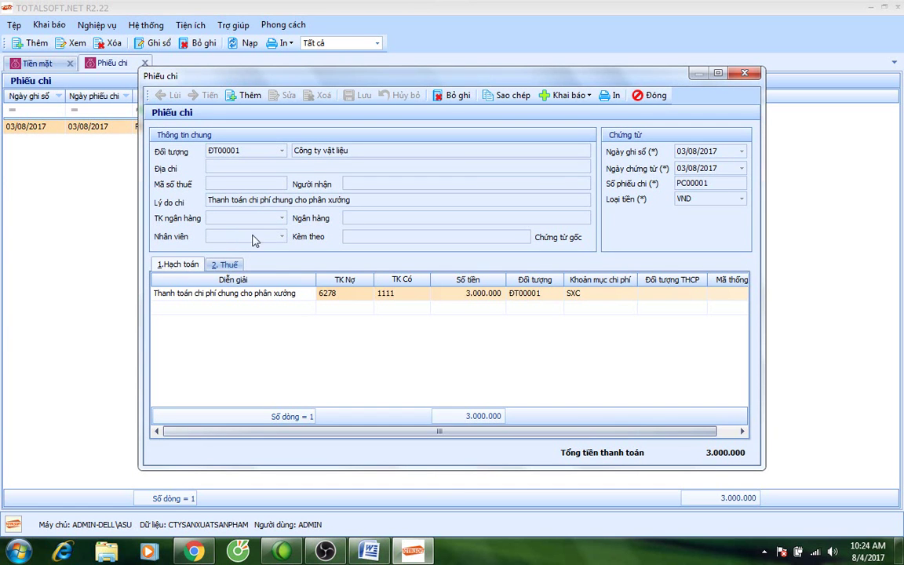
click(359, 300)
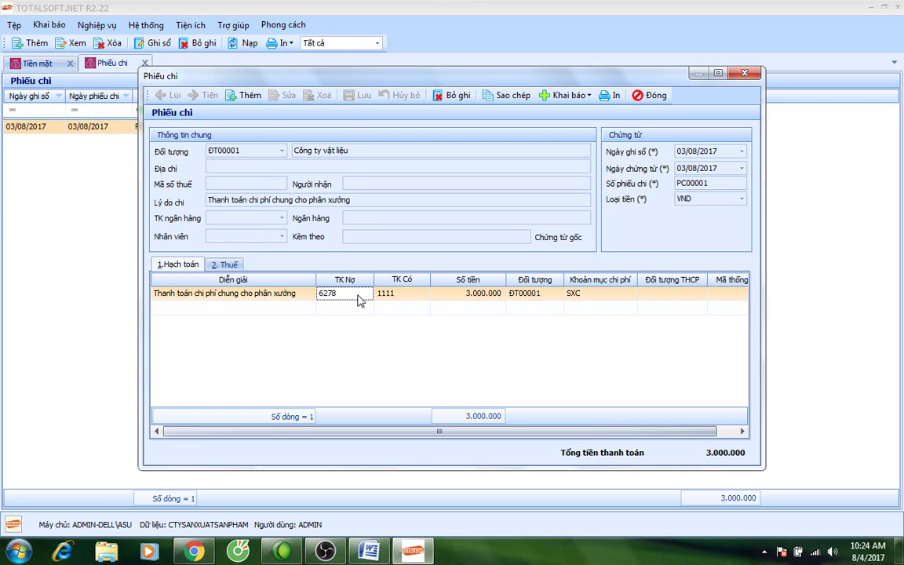
key(Tab)
key(Tab)
key(Tab)
key(Tab)
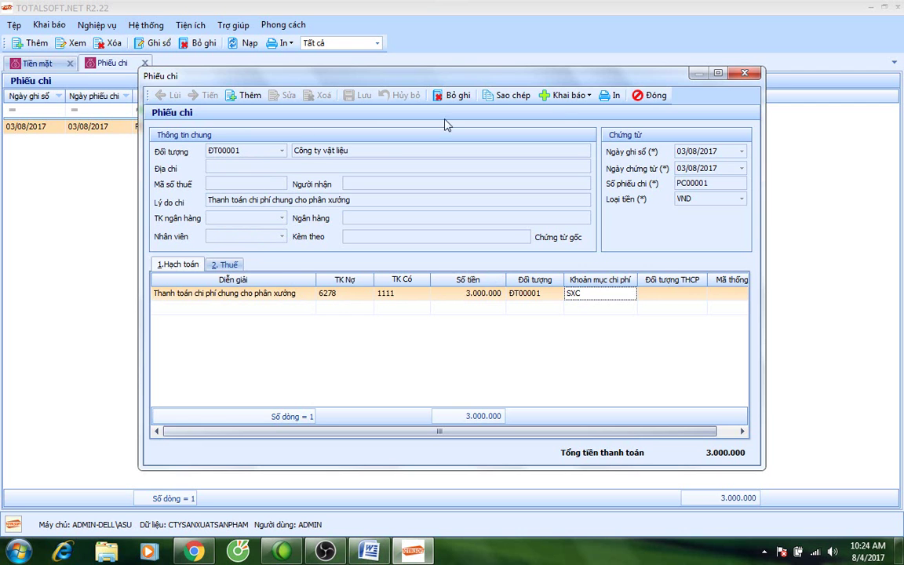
click(650, 95)
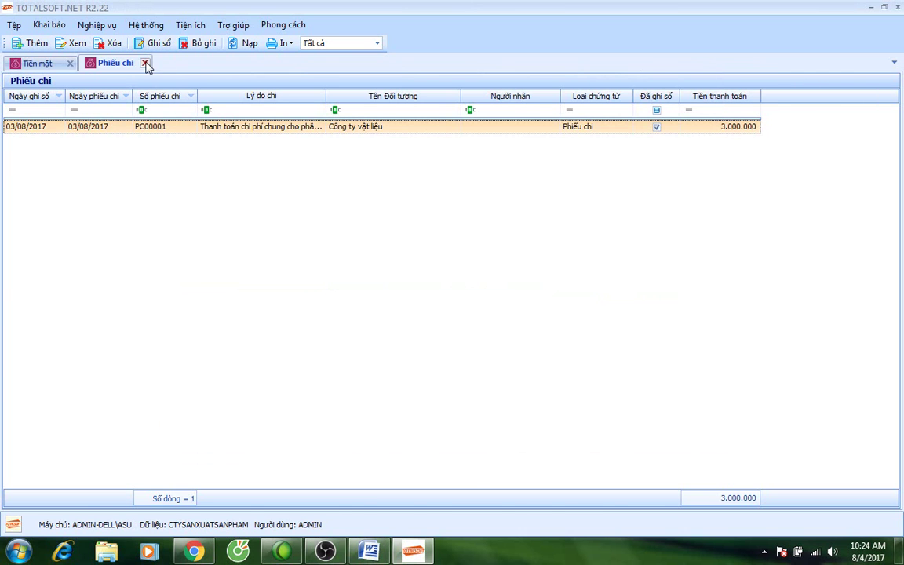
click(144, 62)
Add the line 'Chi phí đã có' to the Word notes, then reopen the Phiếu chi list.
click(369, 551)
click(447, 485)
key(Return)
text(Chi phí)
text( đã co)
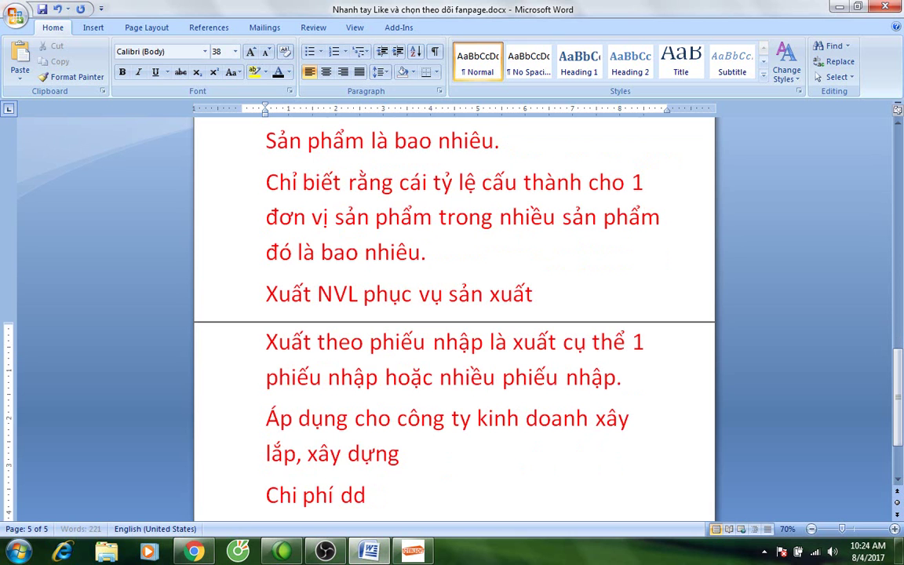
text(s)
key(Return)
click(413, 552)
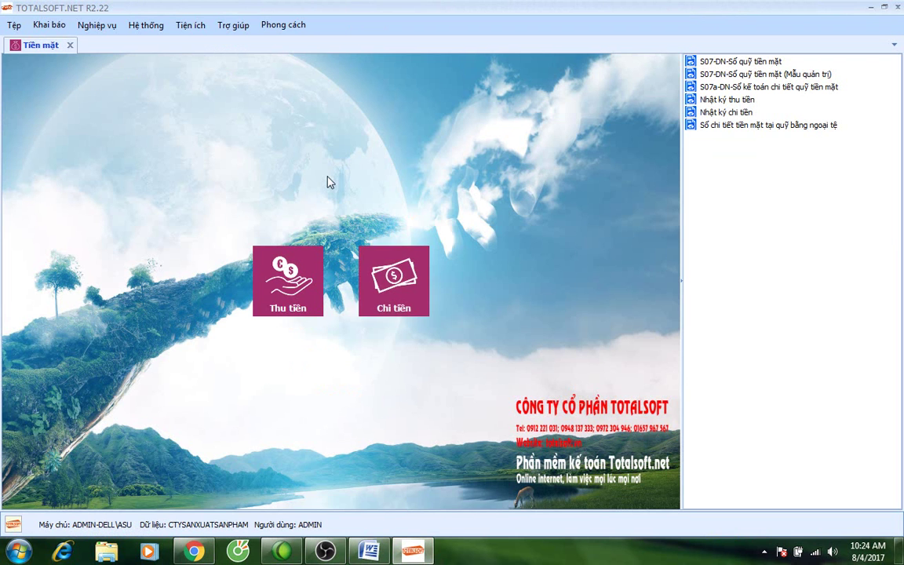
click(400, 290)
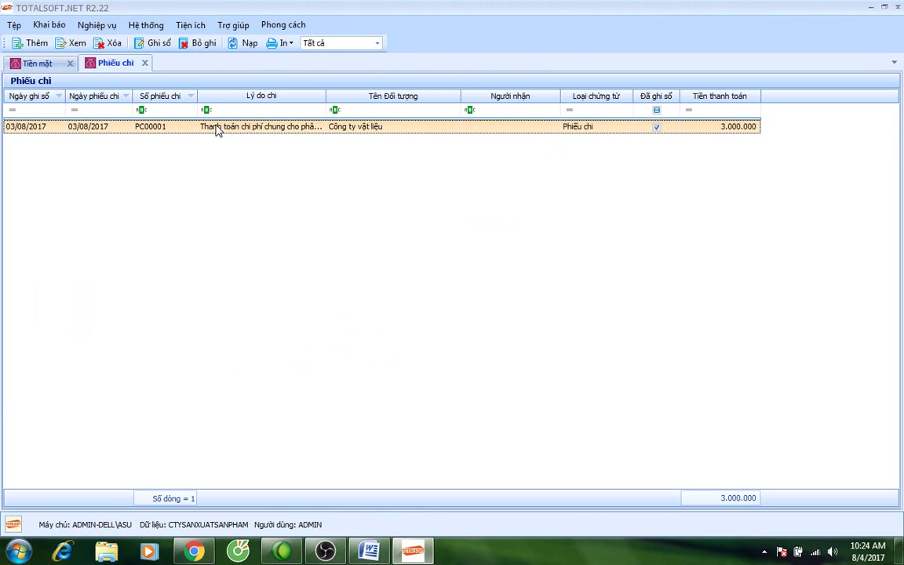
Change PC00001's posting date to 04/01/2017 and save the voucher.
double_click(235, 127)
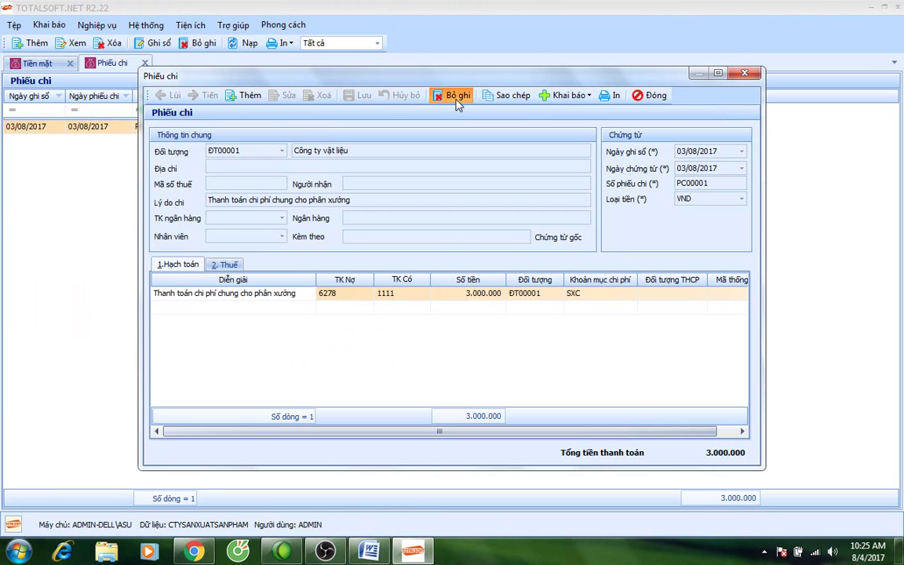
click(287, 95)
drag(699, 152, 675, 152)
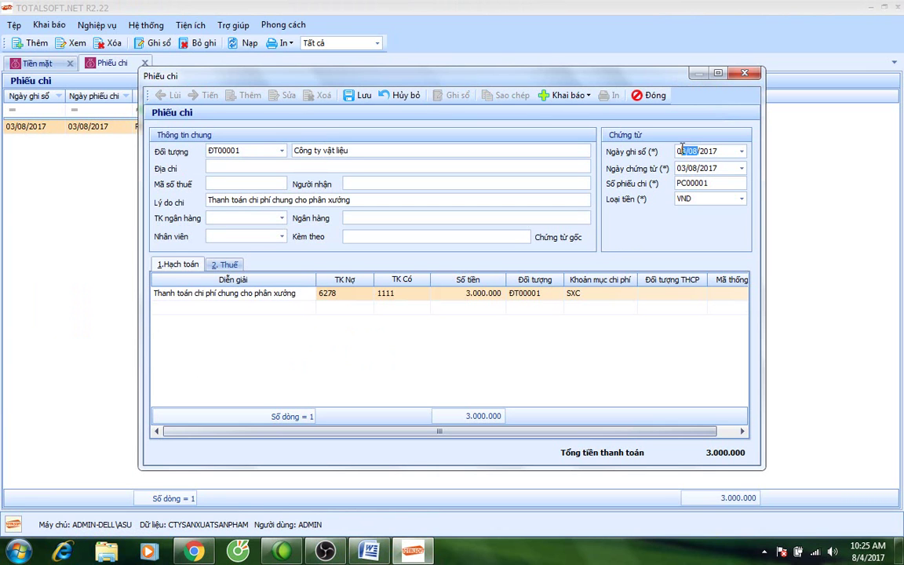
text(0401)
key(Tab)
click(359, 95)
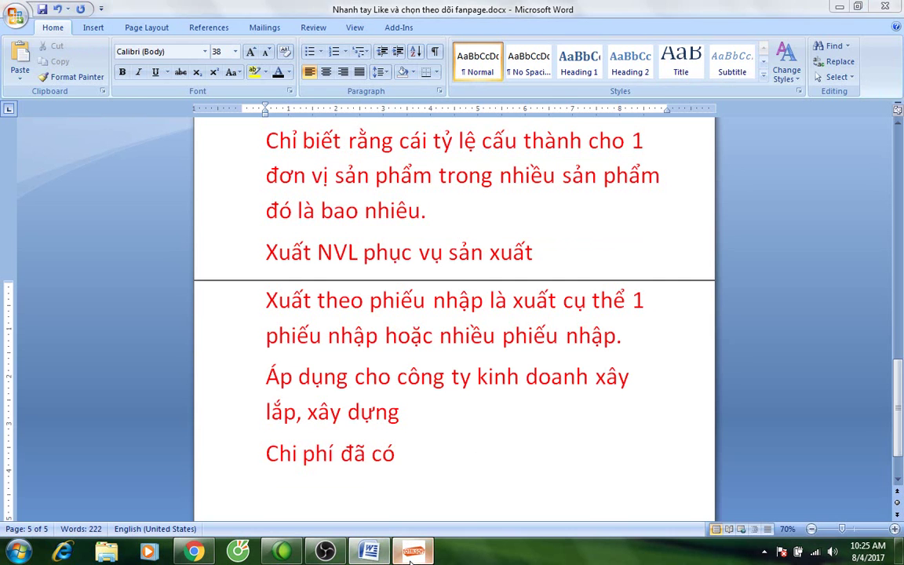
Confirm saving the voucher, then add '621 xuất NVL' below 'Chi phí đã có' in the Word notes.
click(413, 552)
click(488, 317)
click(370, 552)
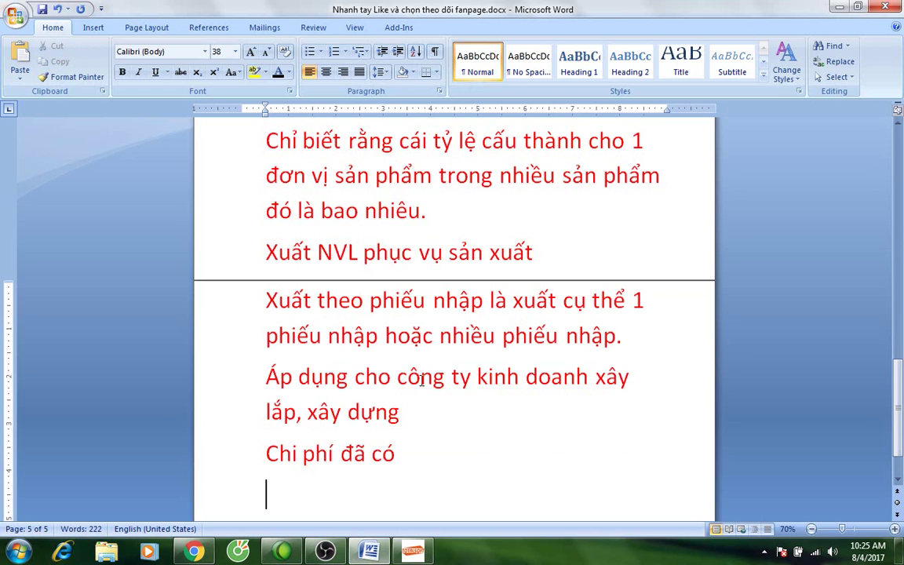
key(Return)
text(621 x)
text(ia)
key(BackSpace)
key(BackSpace)
text(uất)
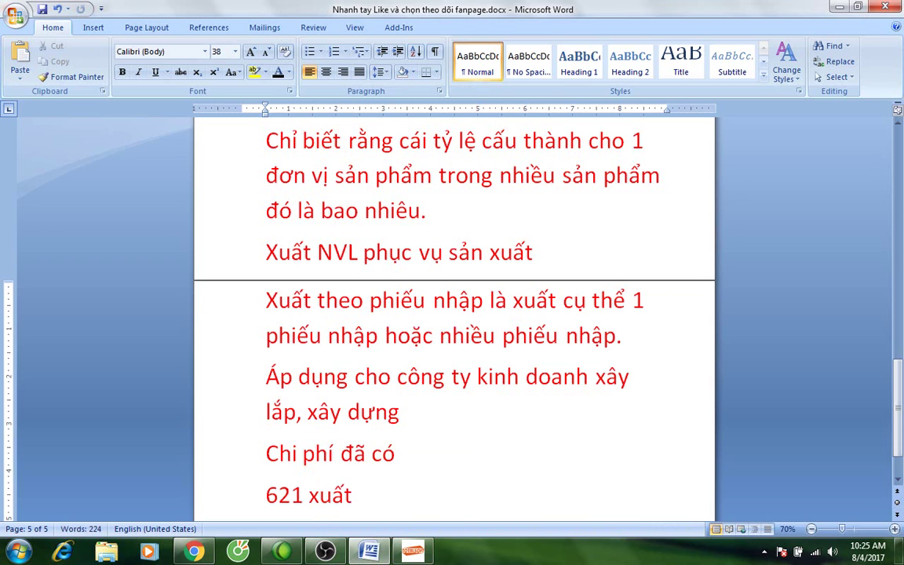
text( NVL)
Add '627 - Chi phí chung' on the next line of the notes.
key(Return)
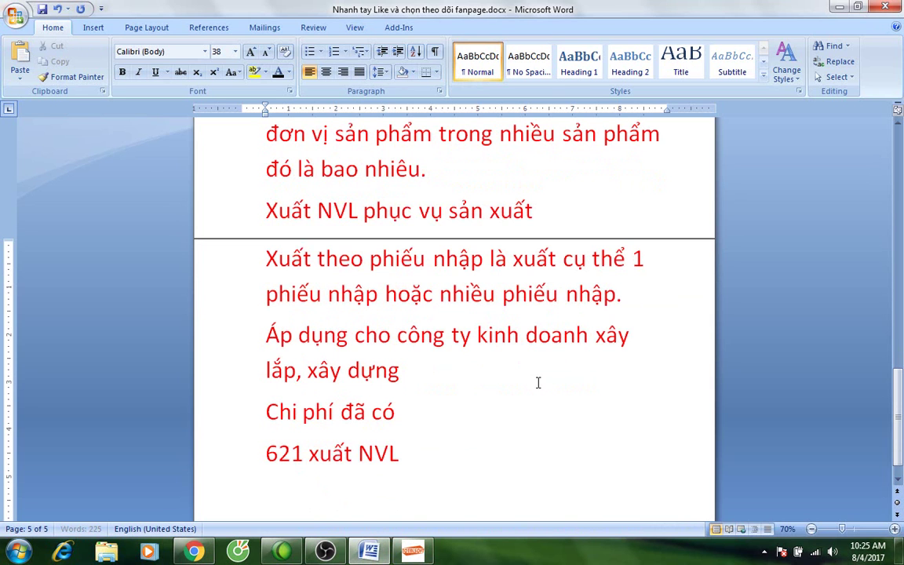
text(627 - Chi)
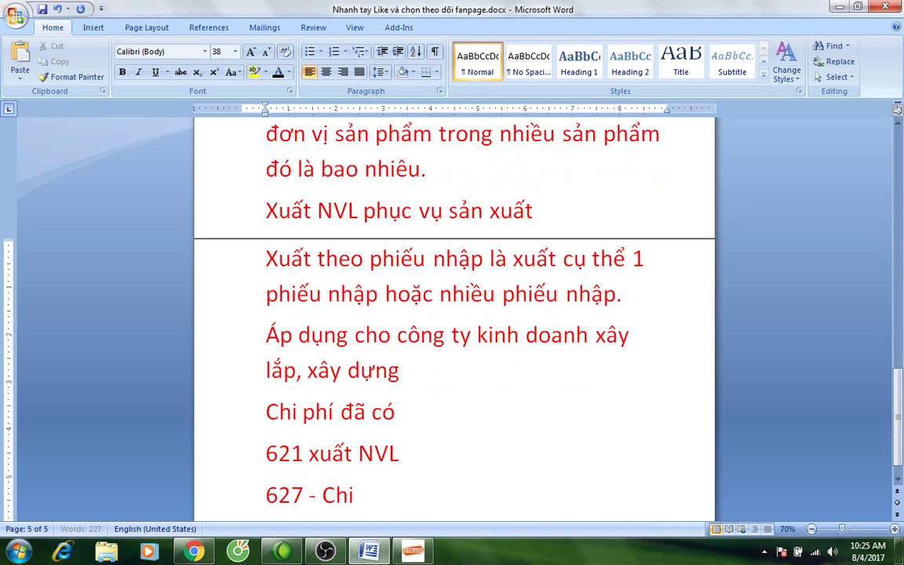
text( phí chung)
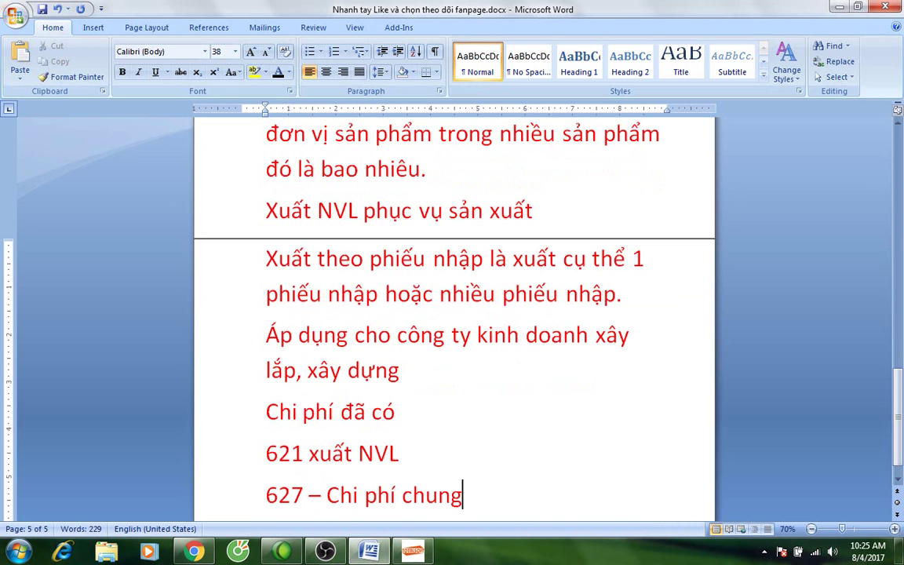
key(Return)
Finish the note with '622', close the payment voucher and its list, and open Lương.
text(622)
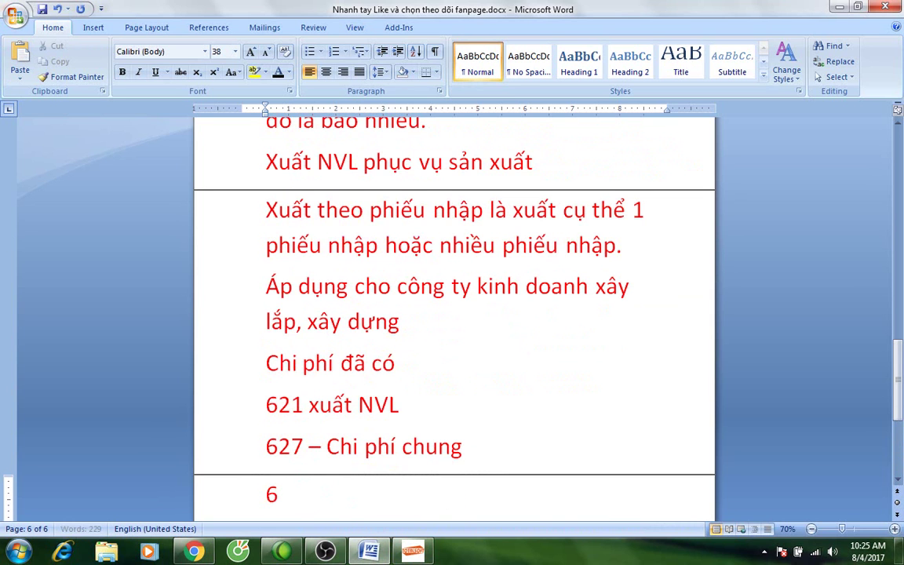
click(378, 556)
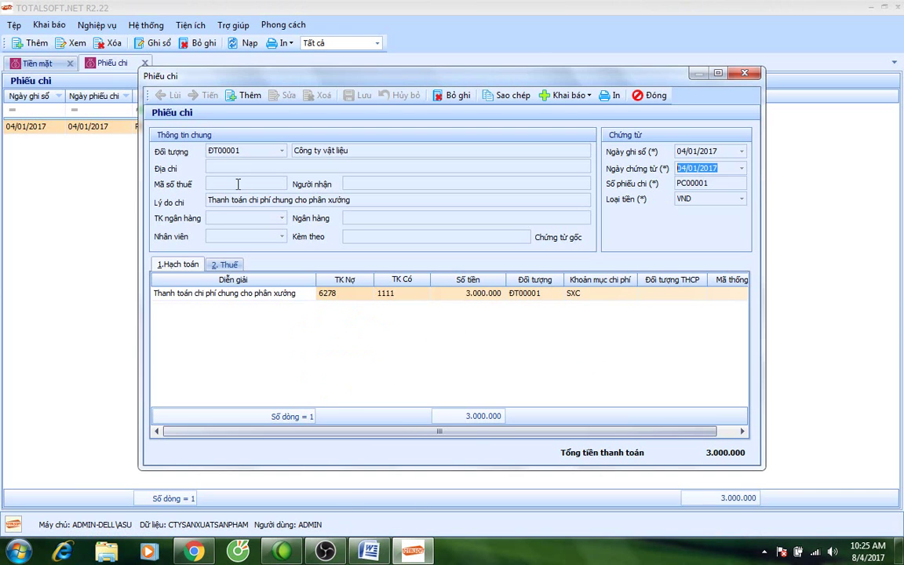
click(652, 95)
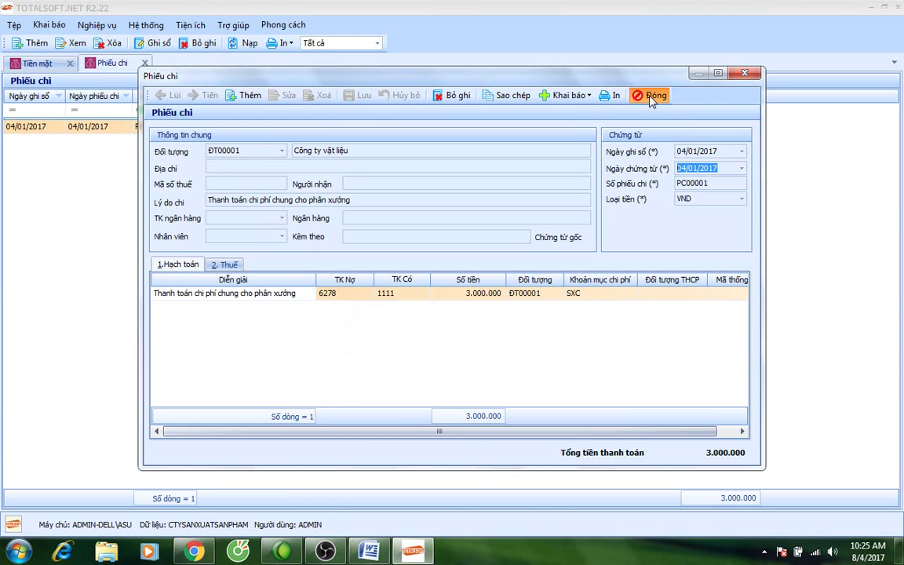
click(144, 64)
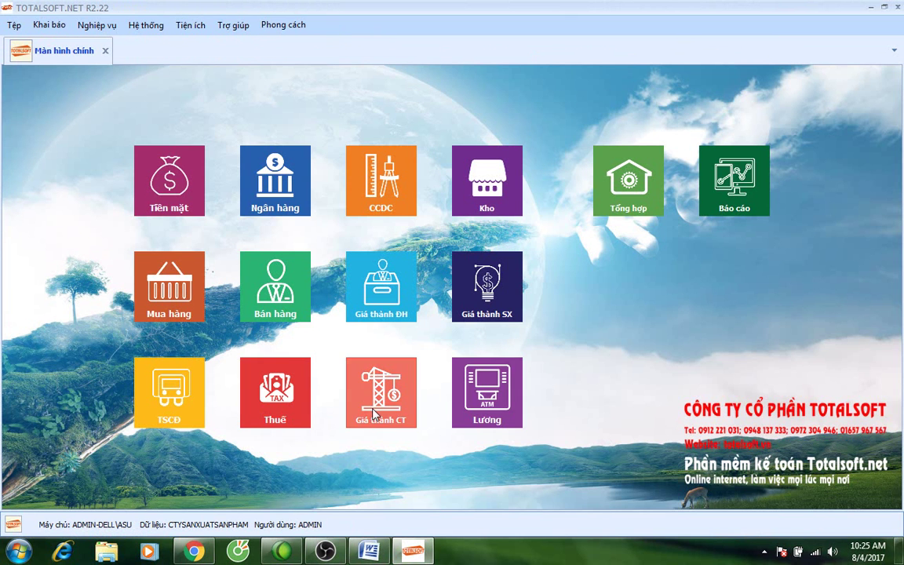
click(482, 396)
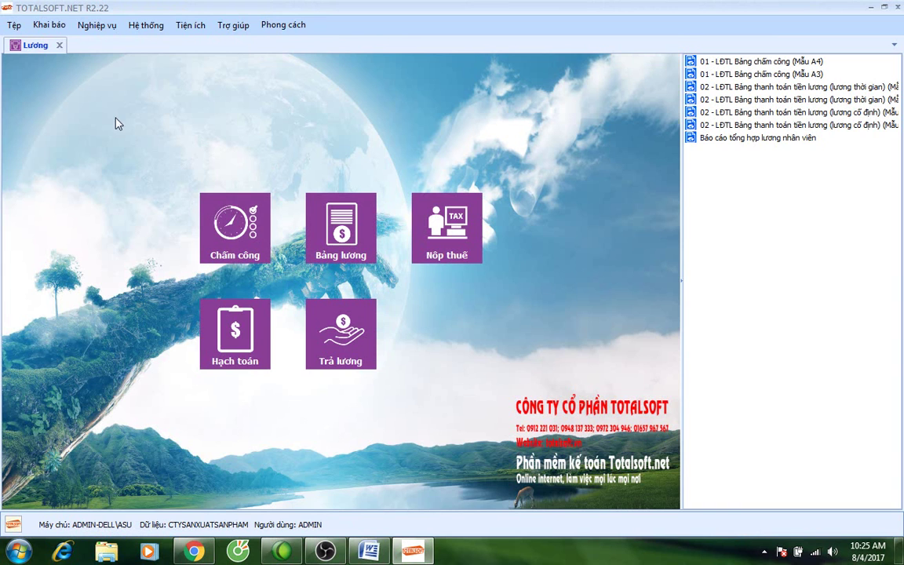
Create a new Tháng 1 2017 timesheet, not based on an existing timesheet.
click(214, 212)
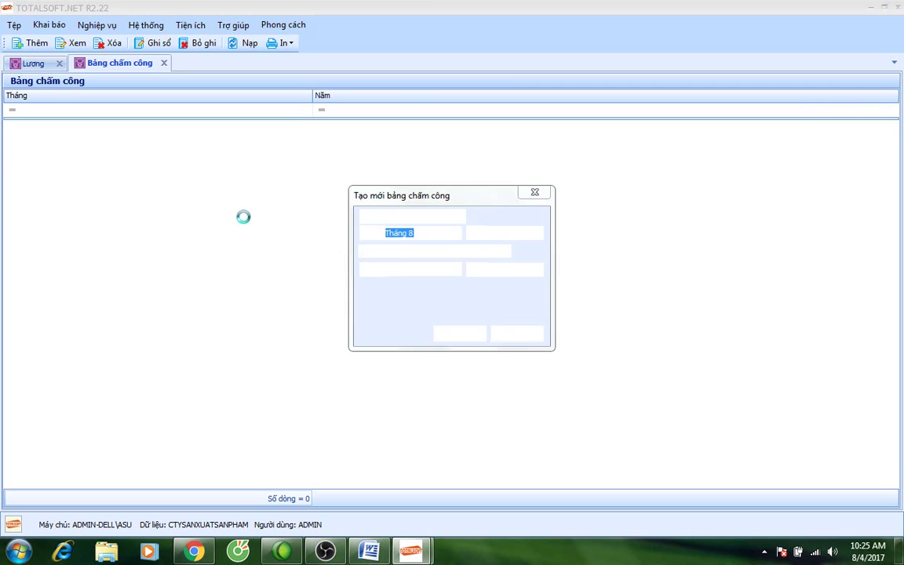
click(457, 233)
scroll(454, 274, up, 1)
click(416, 260)
click(400, 252)
click(466, 336)
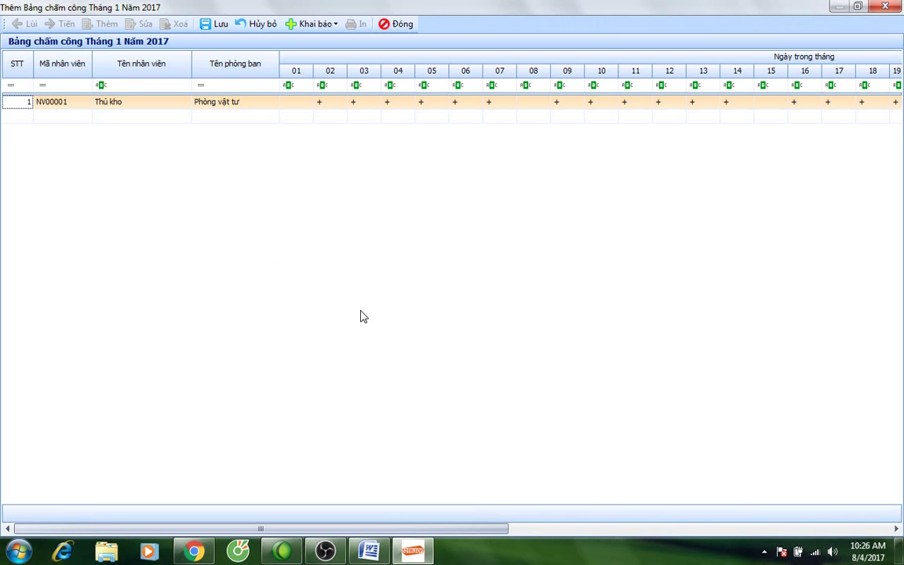
Check the storekeeper's attendance grid, leaving day 29 unchanged, then save and close the timesheet.
drag(263, 531, 680, 527)
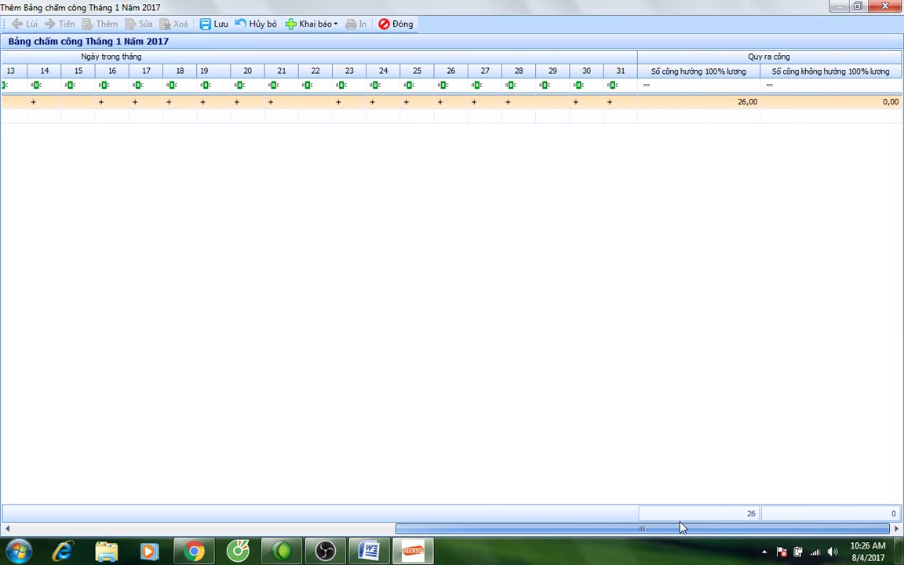
click(557, 103)
click(389, 157)
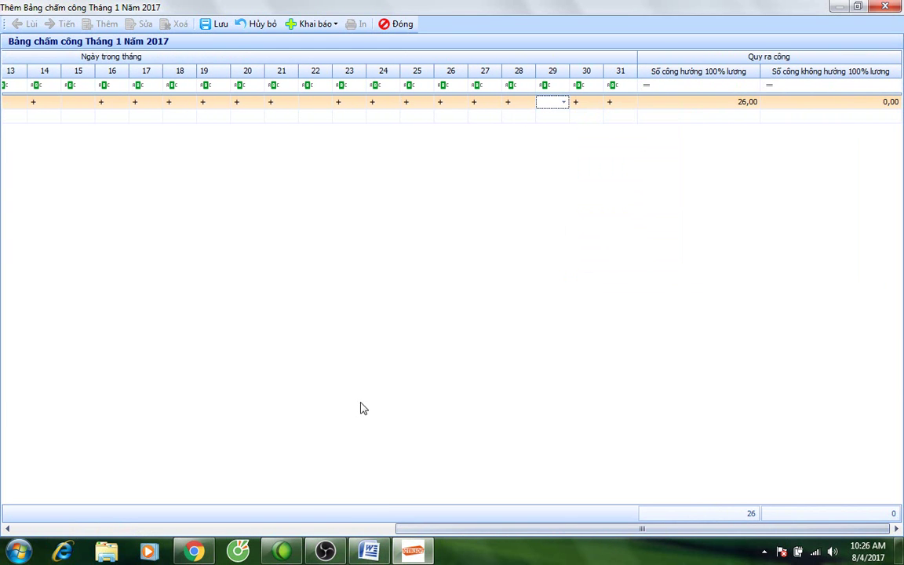
drag(442, 533, 593, 476)
click(563, 103)
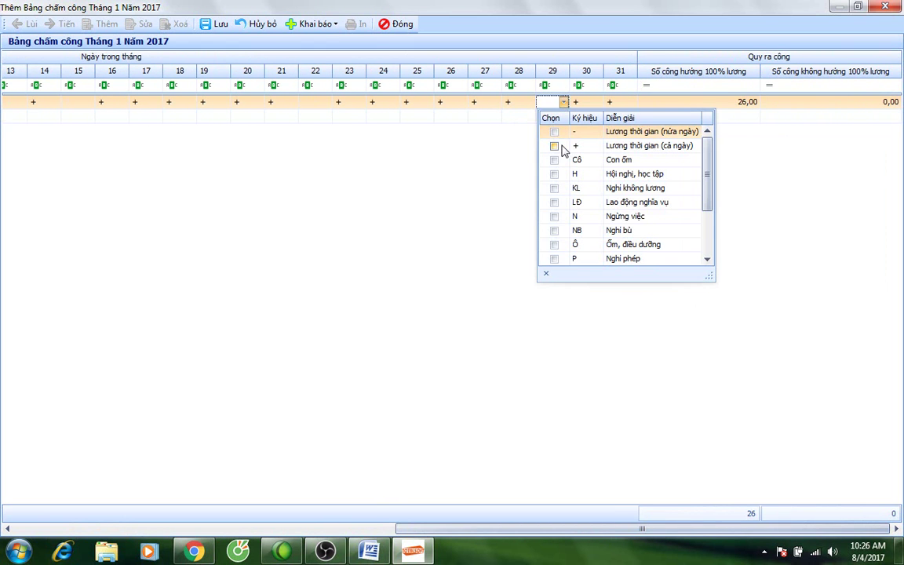
click(444, 206)
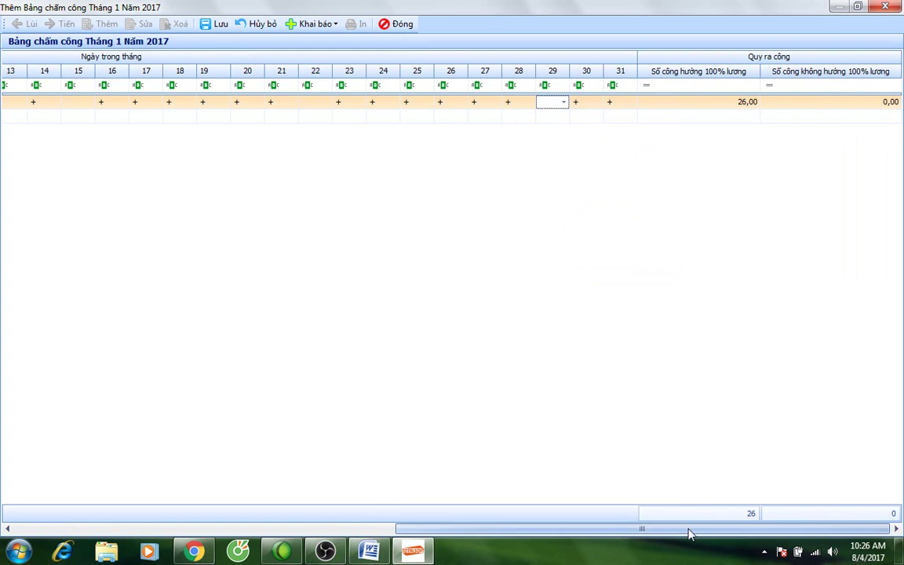
drag(686, 531, 233, 495)
click(215, 24)
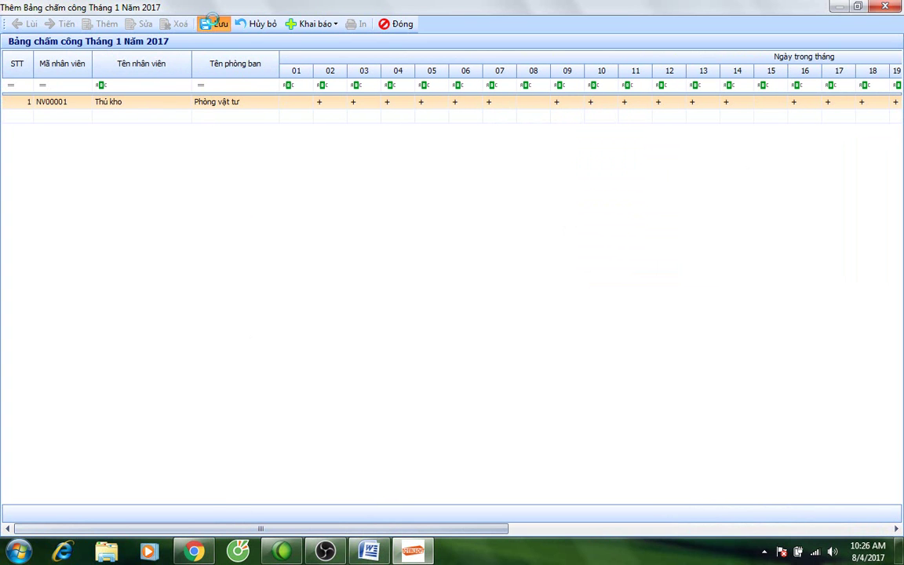
click(398, 25)
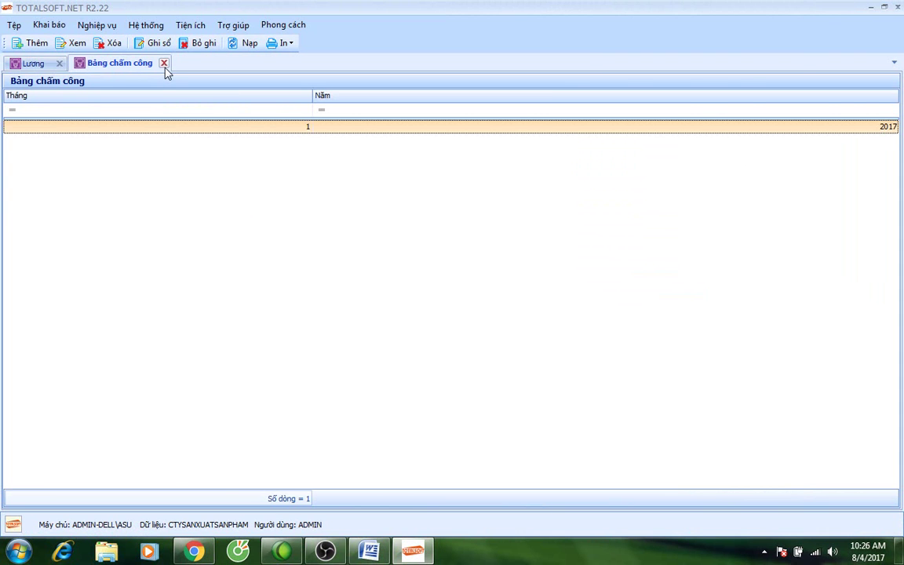
Add a Bảng lương thời gian payroll for Tháng 1/2017, unticking Tạo mới dựa trên bảng lương khác.
click(164, 63)
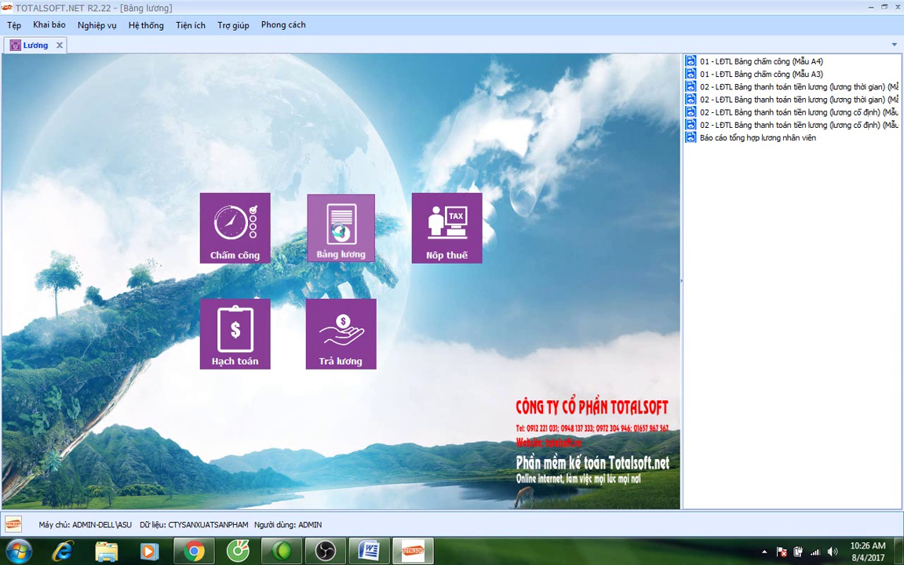
click(341, 233)
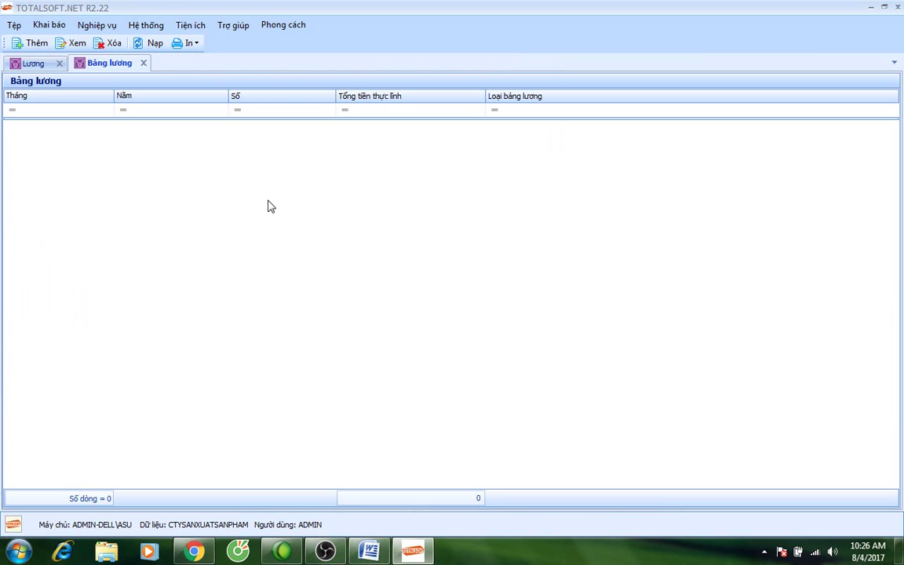
right_click(241, 176)
click(281, 184)
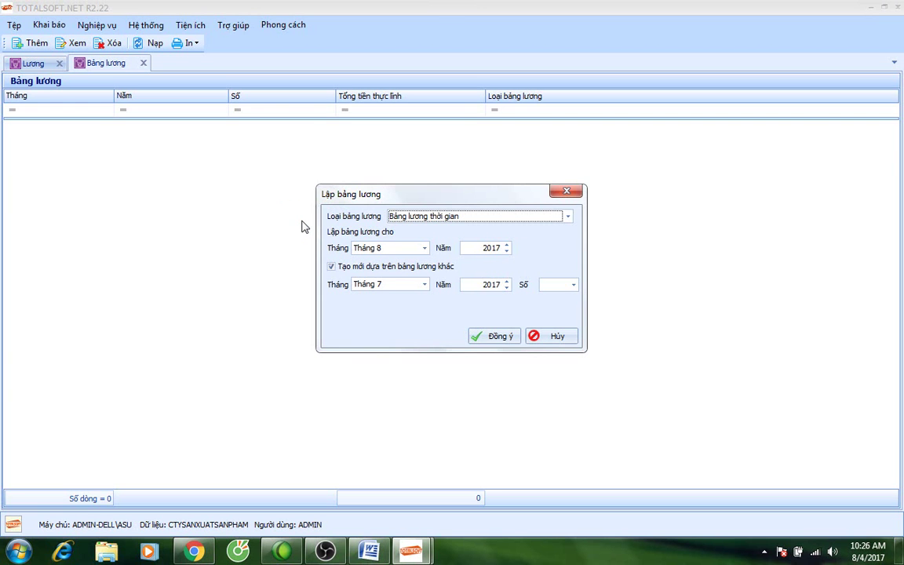
click(453, 220)
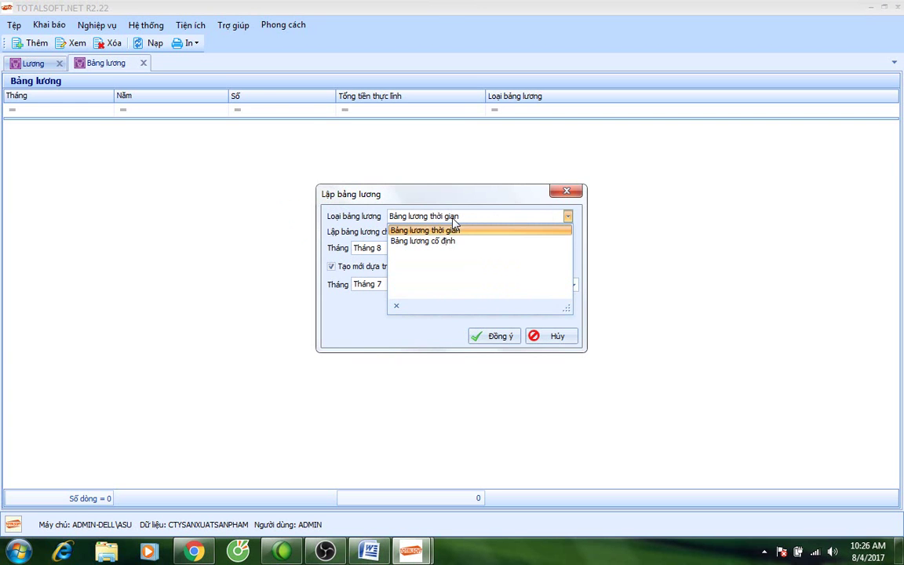
click(379, 250)
click(389, 248)
scroll(398, 283, up, 1)
click(405, 284)
click(348, 268)
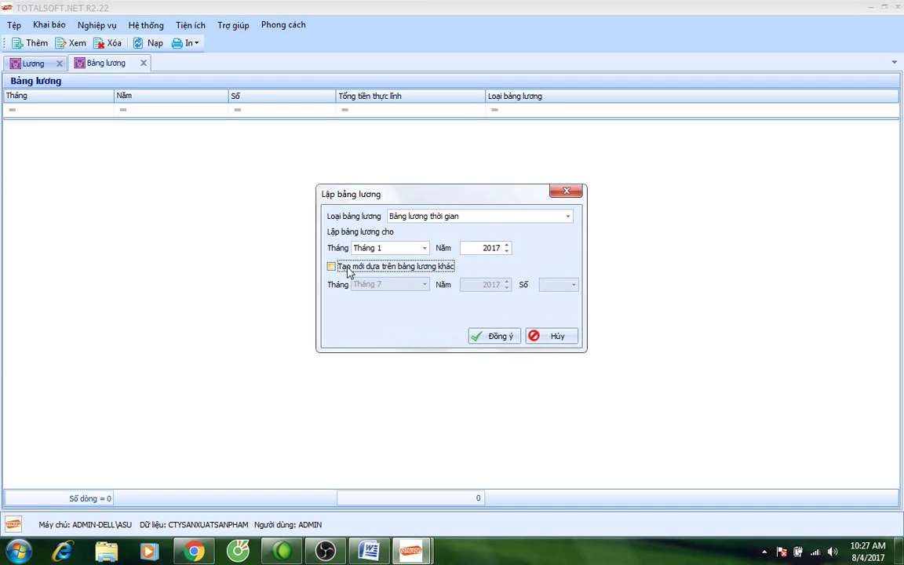
click(494, 336)
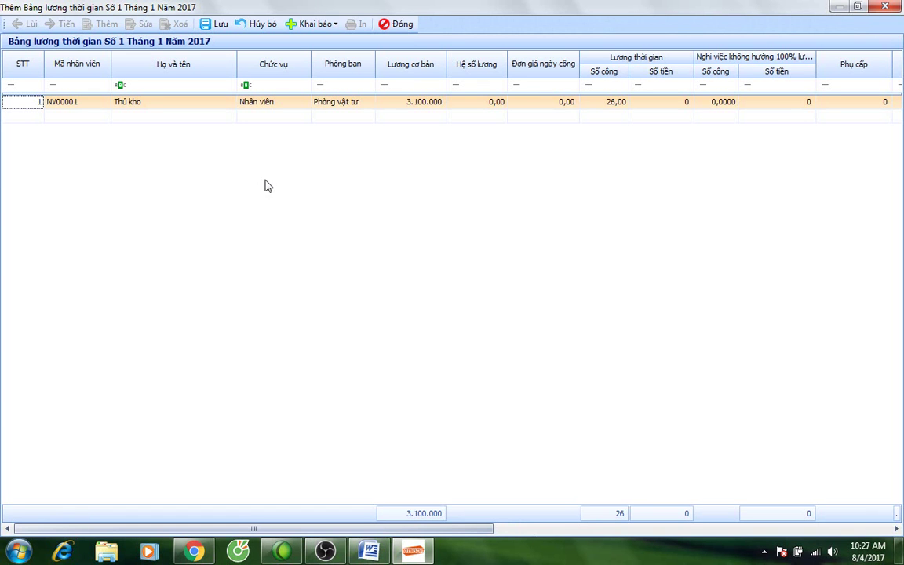
Enter a 500.000 Đơn giá ngày công for Thủ kho and check the computed time-based pay.
click(469, 104)
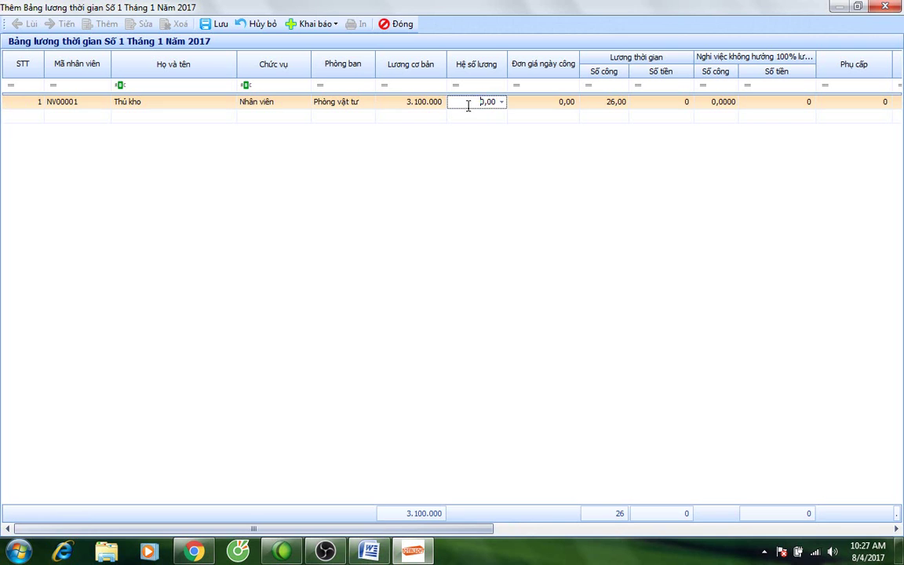
click(537, 106)
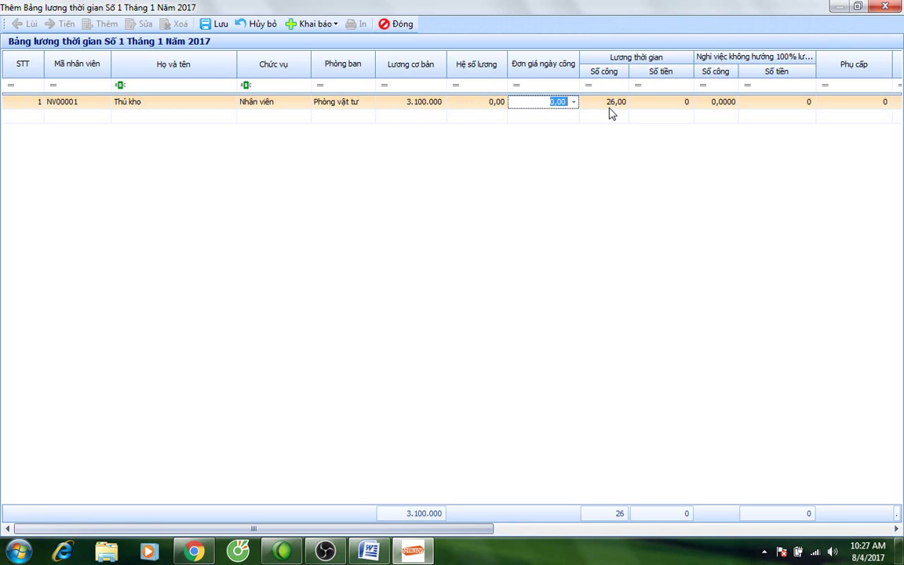
text(500.00)
click(610, 106)
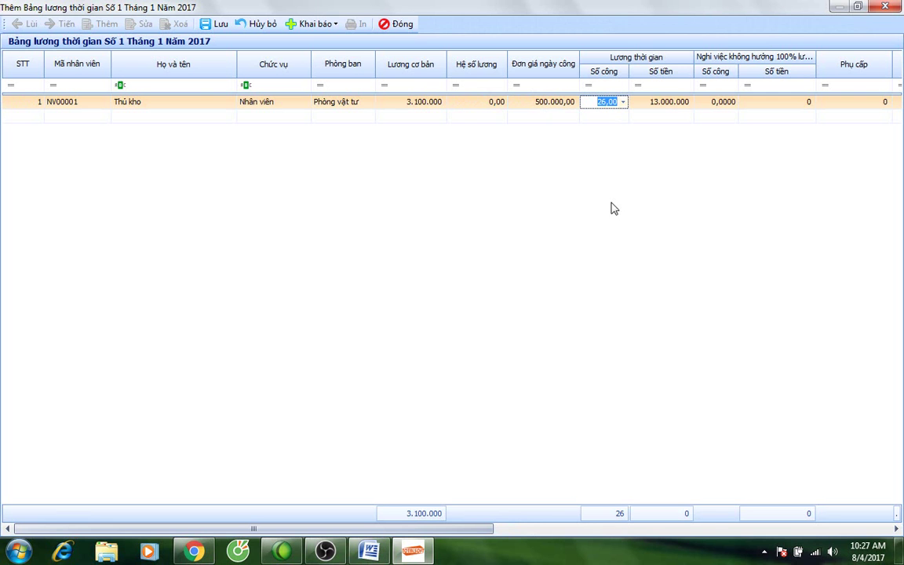
drag(464, 528, 585, 541)
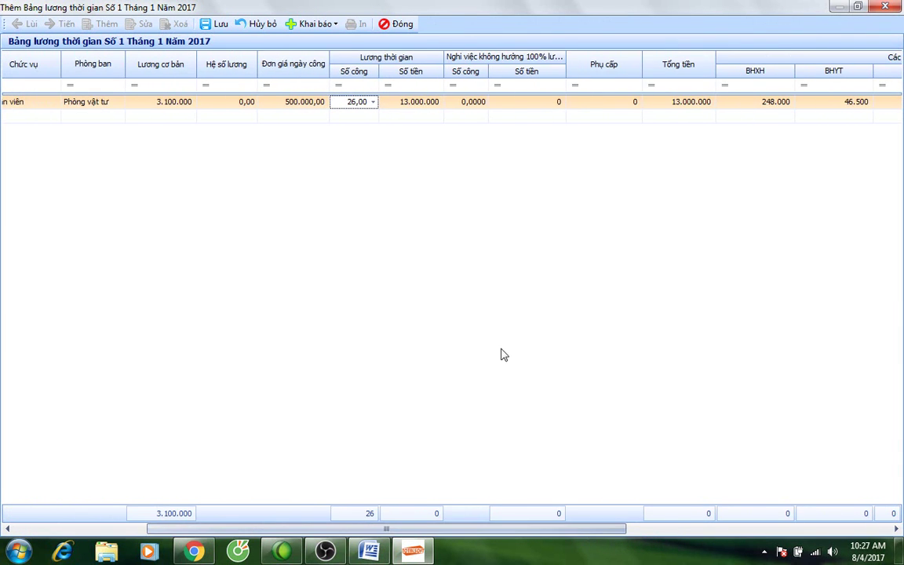
click(300, 103)
click(398, 103)
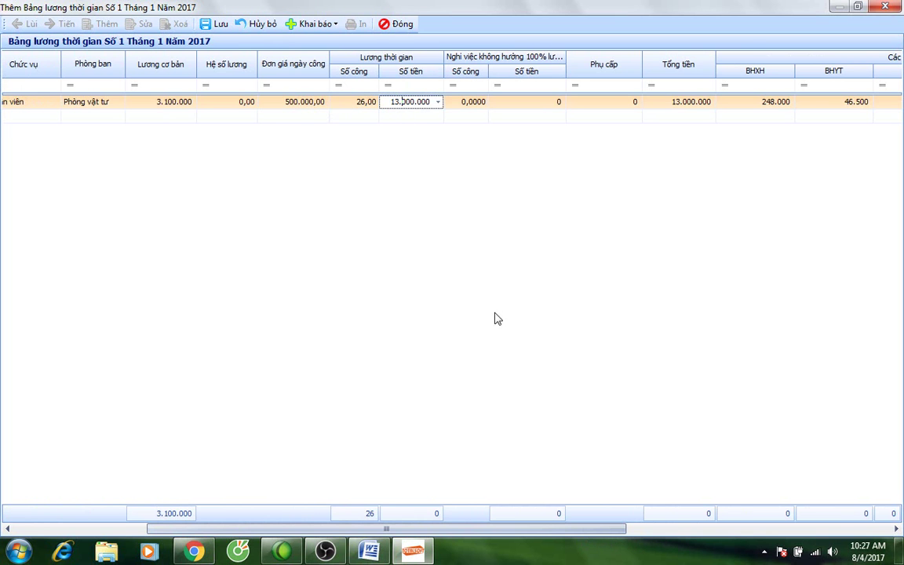
Review the insurance and income-tax deduction columns, then save and close the January payroll.
drag(484, 530, 642, 528)
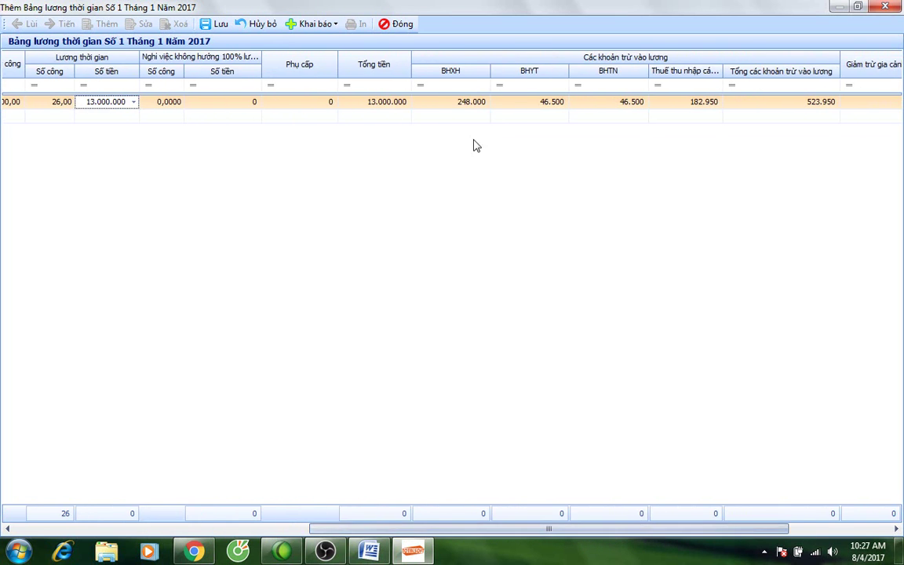
click(607, 102)
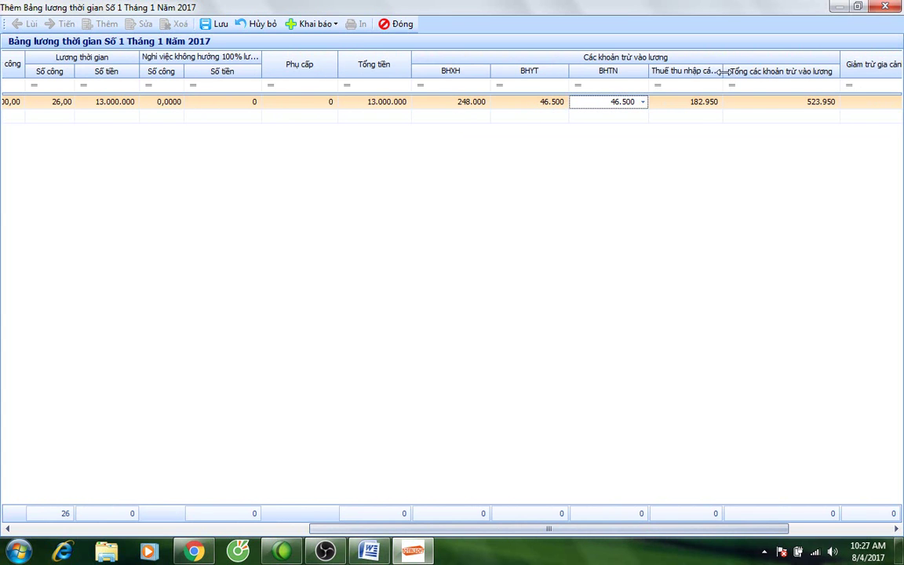
drag(764, 70, 762, 70)
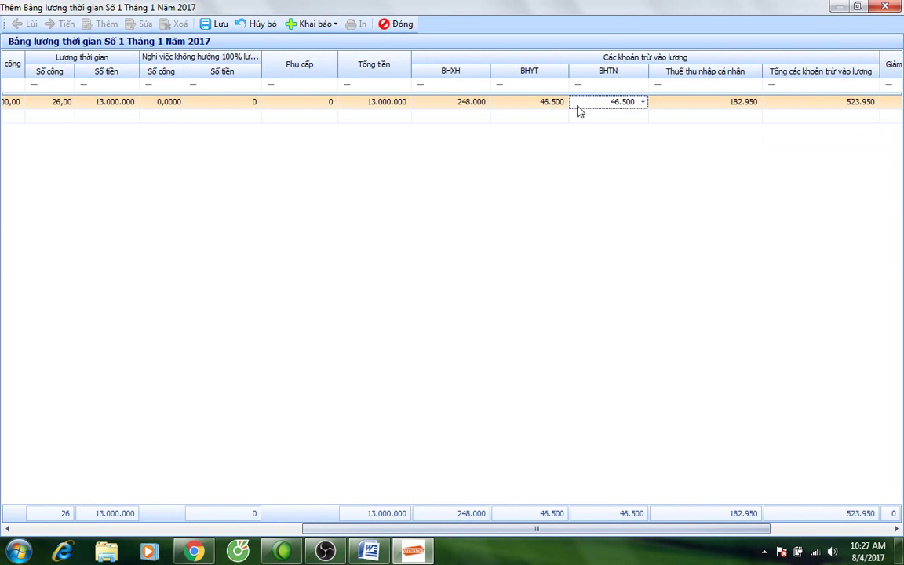
click(518, 104)
click(447, 102)
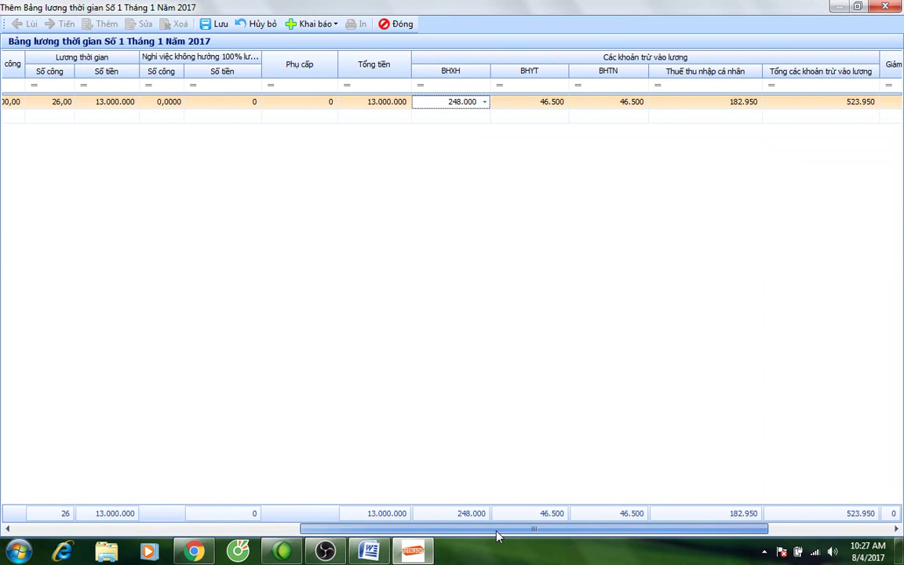
drag(496, 534, 216, 534)
click(382, 101)
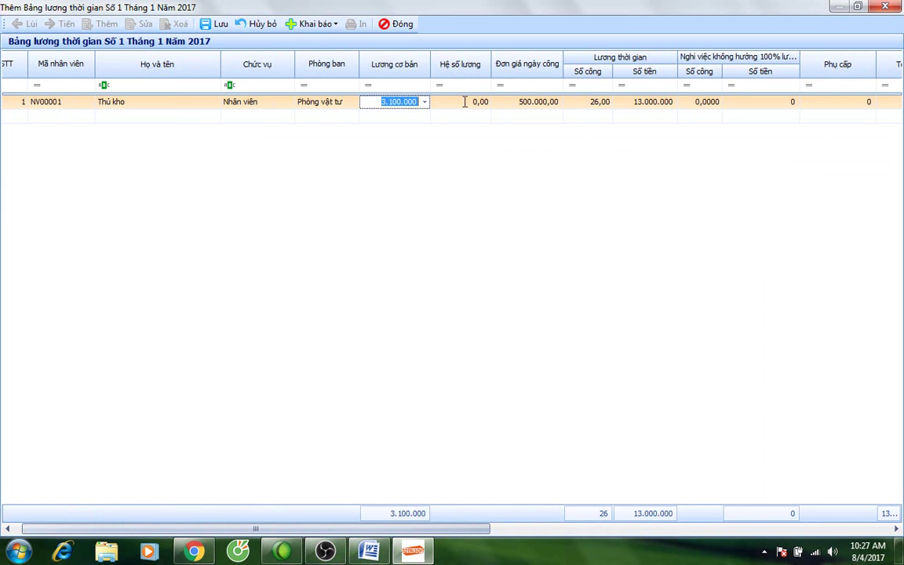
drag(453, 530, 527, 534)
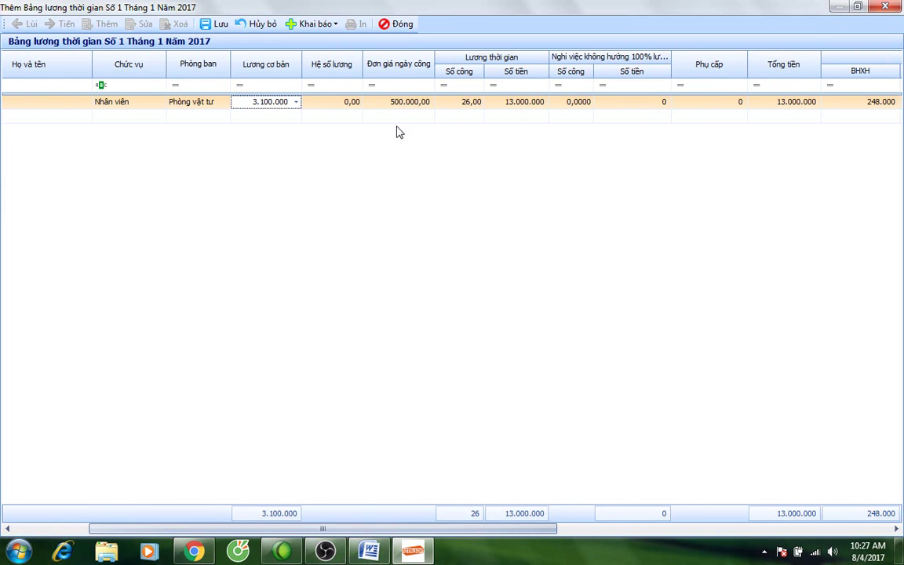
click(506, 103)
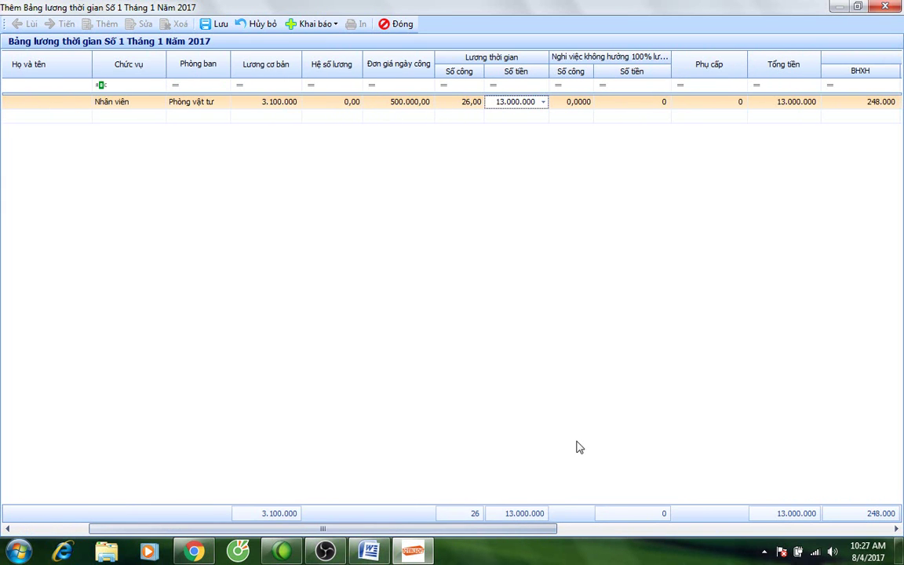
drag(394, 534, 663, 534)
scroll(667, 455, right, 1)
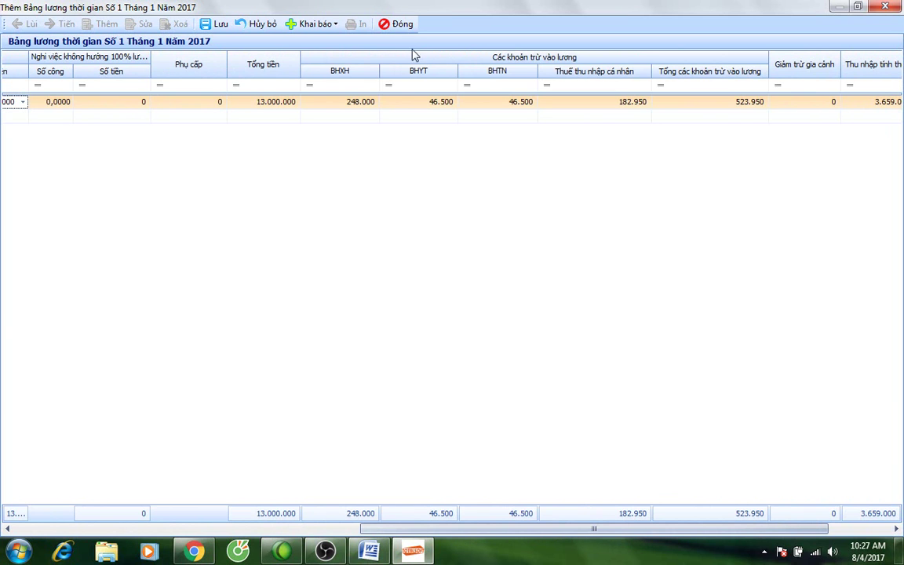
click(210, 25)
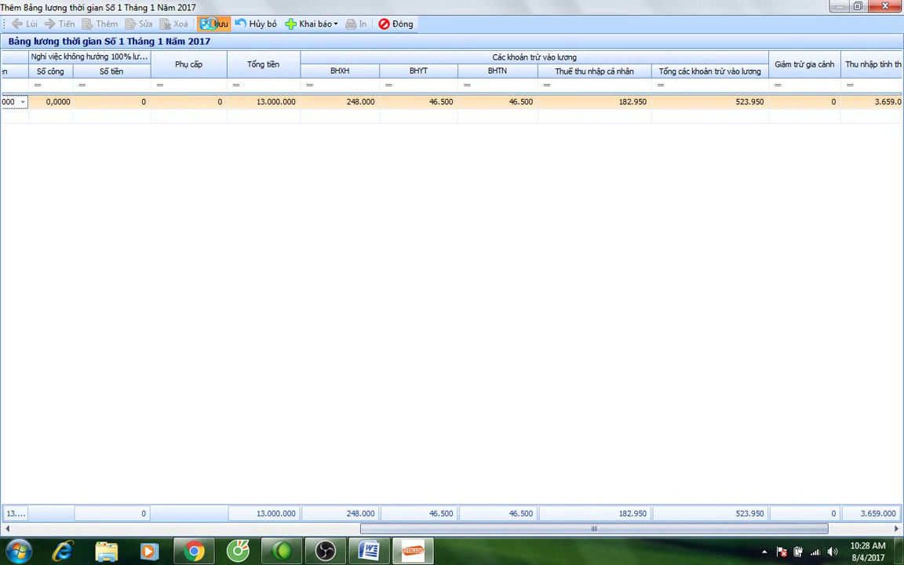
click(397, 25)
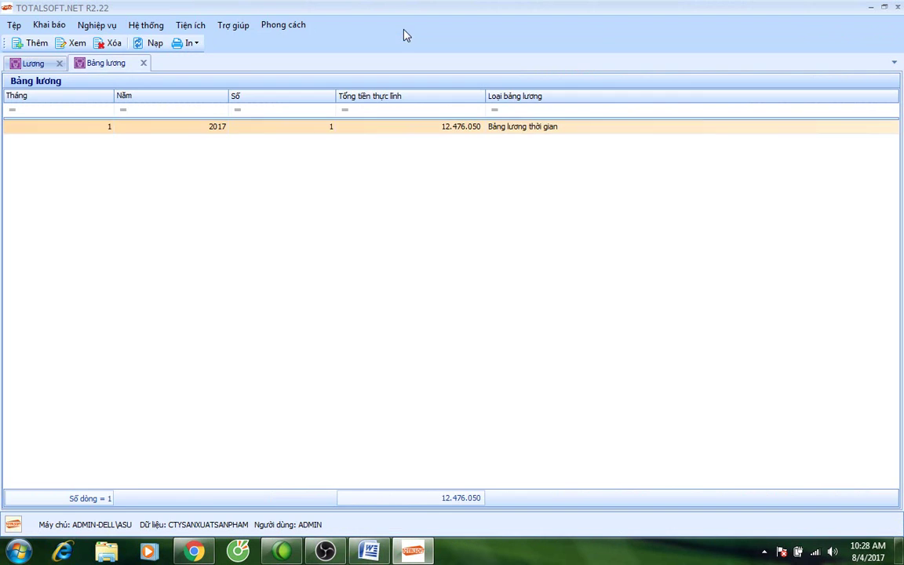
Change the Phòng vật tư (VT) department's TK chi phí from 6271 to 622 and close the departments list.
click(143, 62)
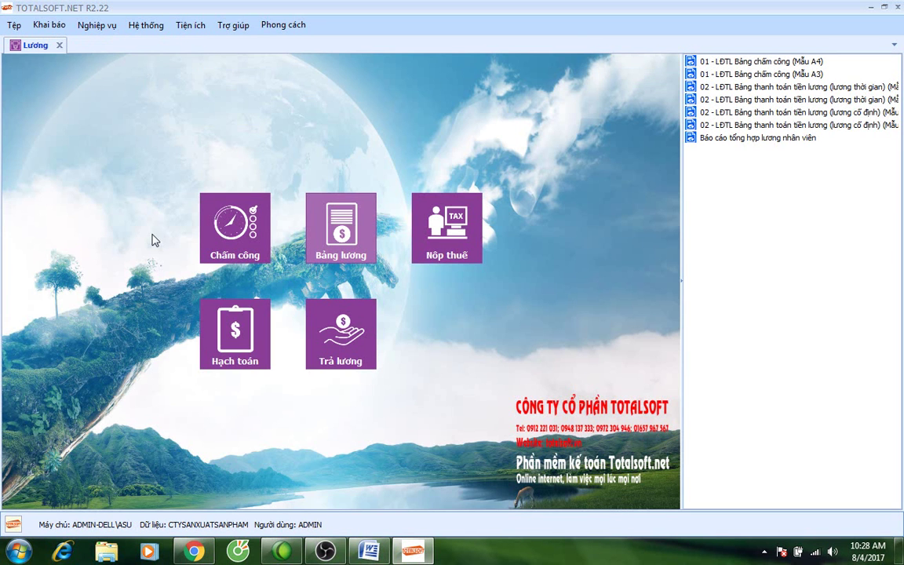
click(50, 25)
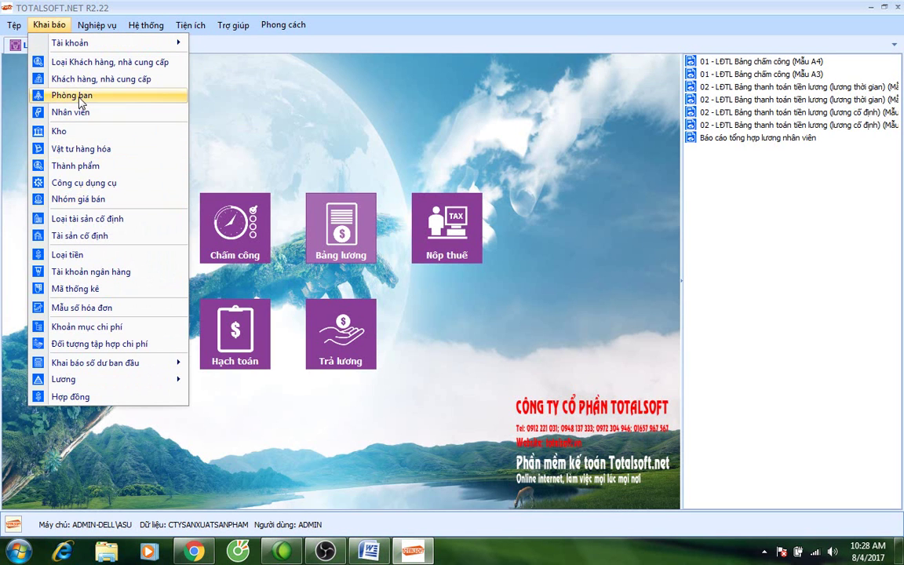
click(72, 95)
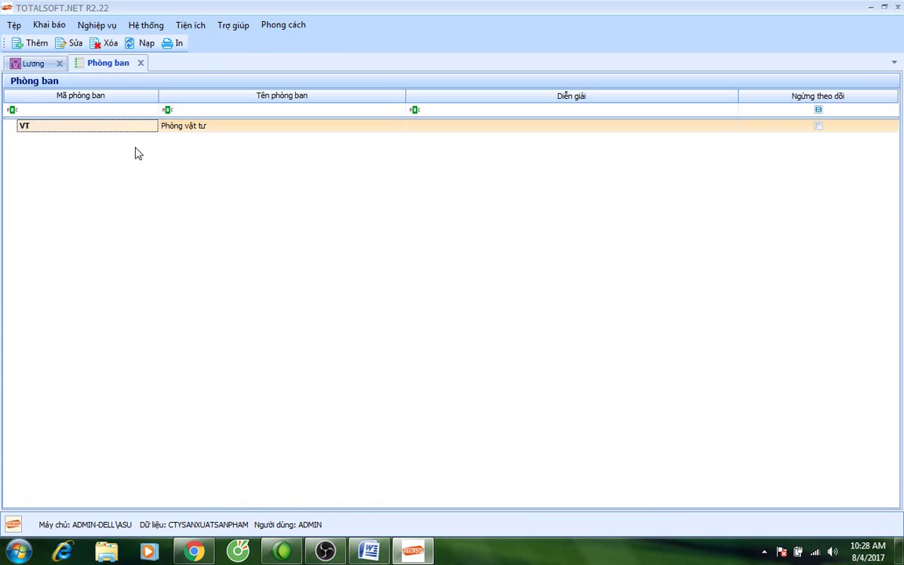
click(187, 128)
double_click(187, 128)
click(402, 267)
key(BackSpace)
key(BackSpace)
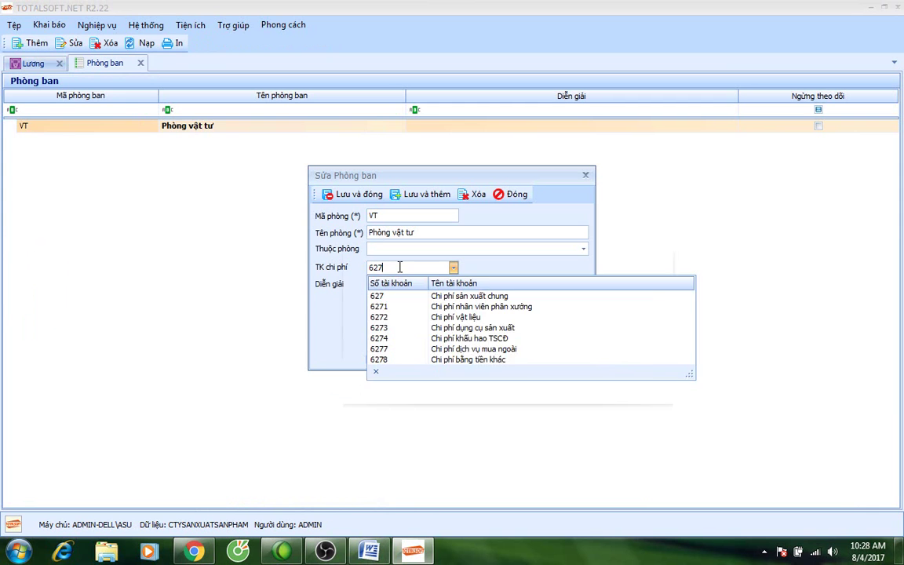
text(2)
click(345, 195)
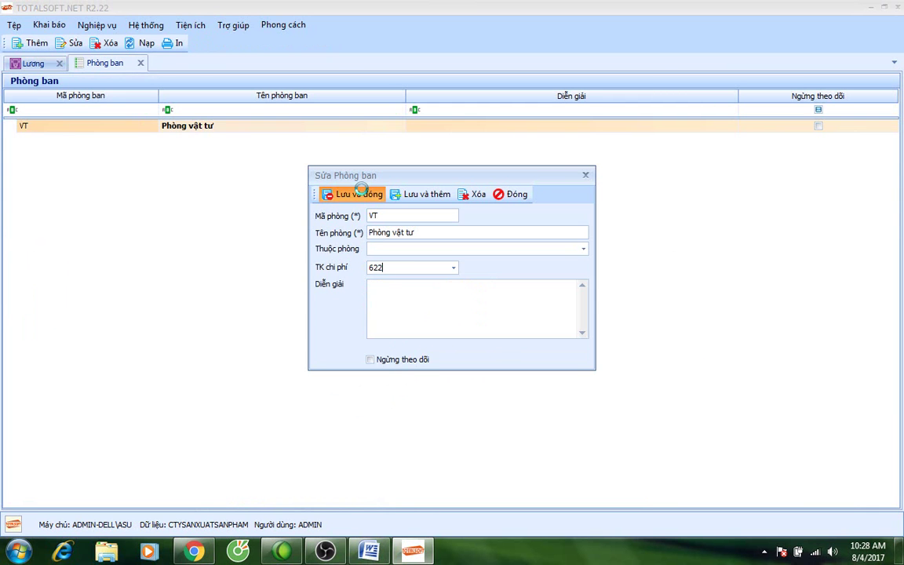
click(140, 64)
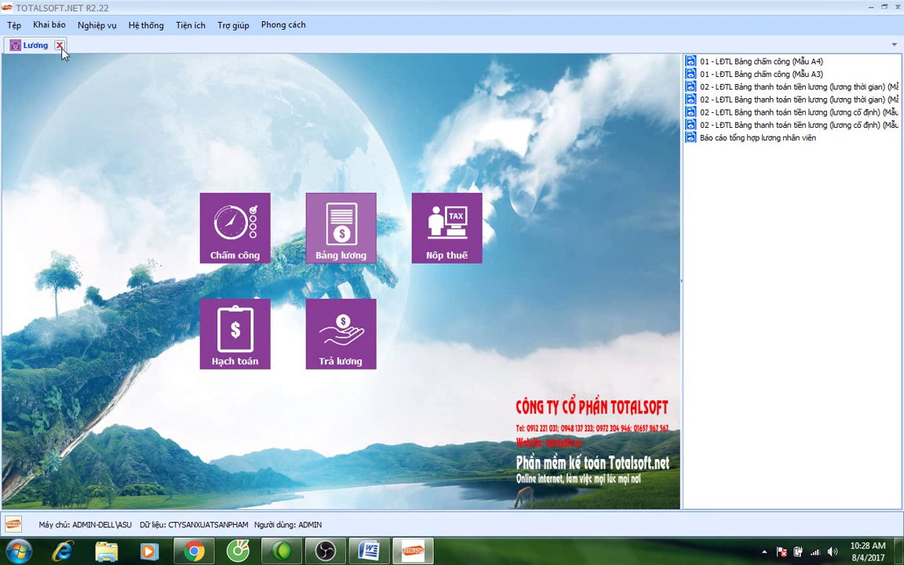
Post the January 2017 payroll to a voucher and review its debit accounts.
click(266, 337)
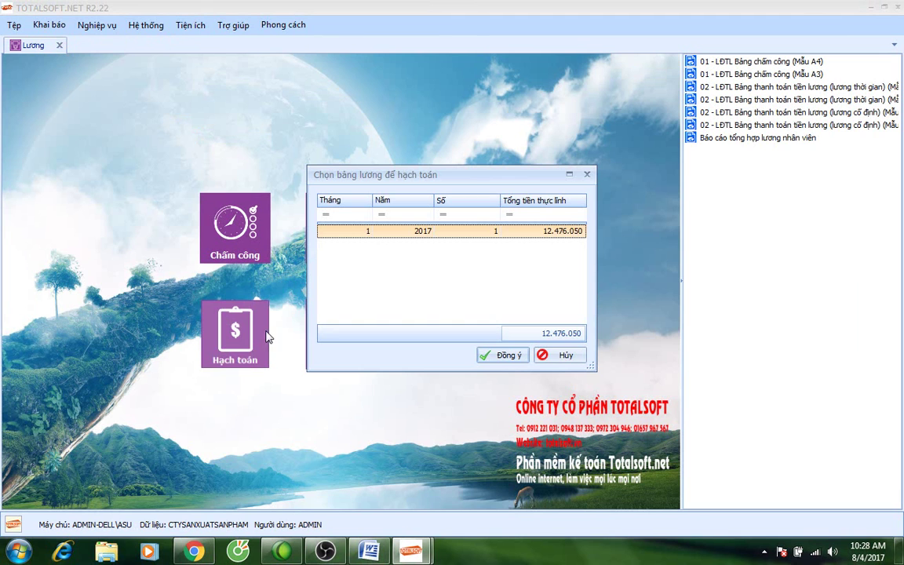
click(501, 357)
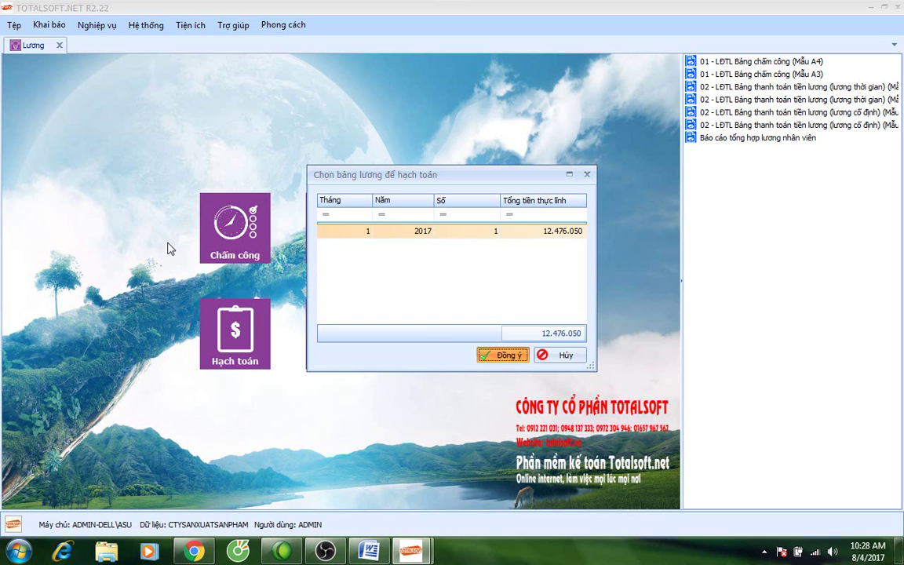
key(Return)
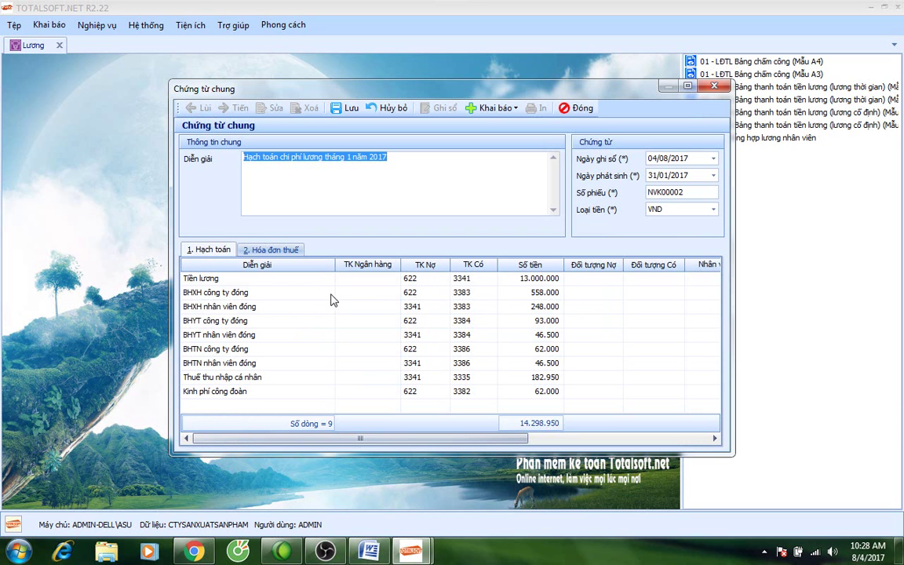
click(420, 328)
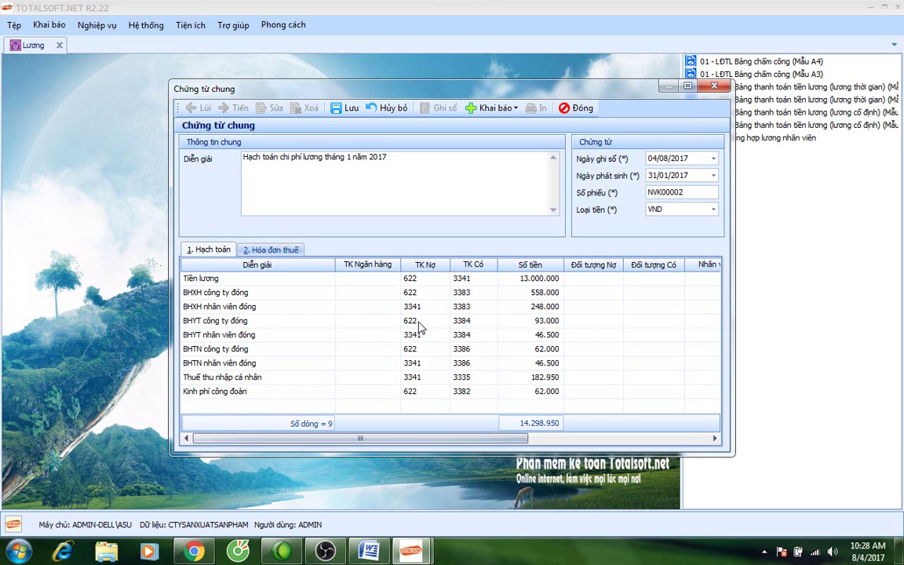
click(419, 324)
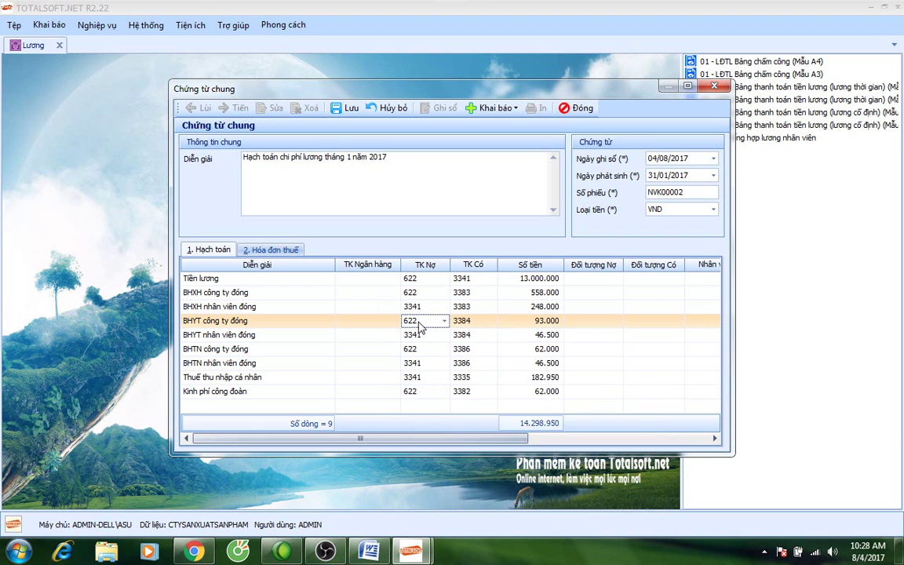
click(420, 281)
click(420, 281)
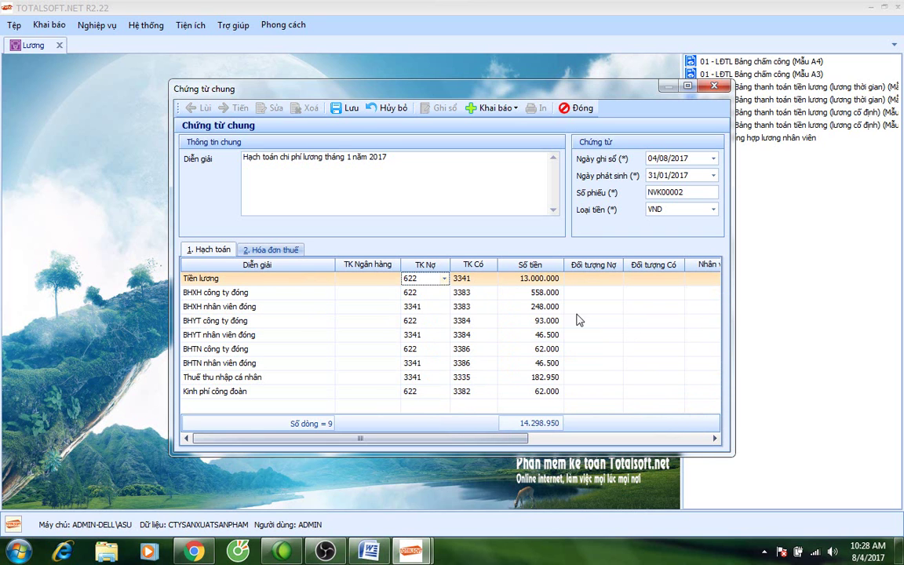
Set Ngày ghi sổ to 31/01/2017 and save, triggering the account 622 cost-item warning.
click(350, 113)
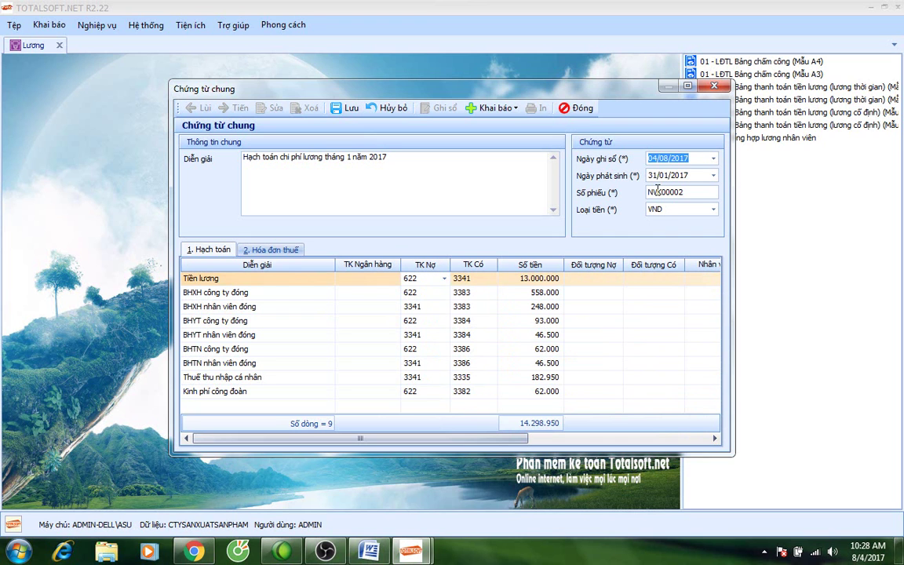
text(1)
text(31)
text(1)
key(Tab)
key(Tab)
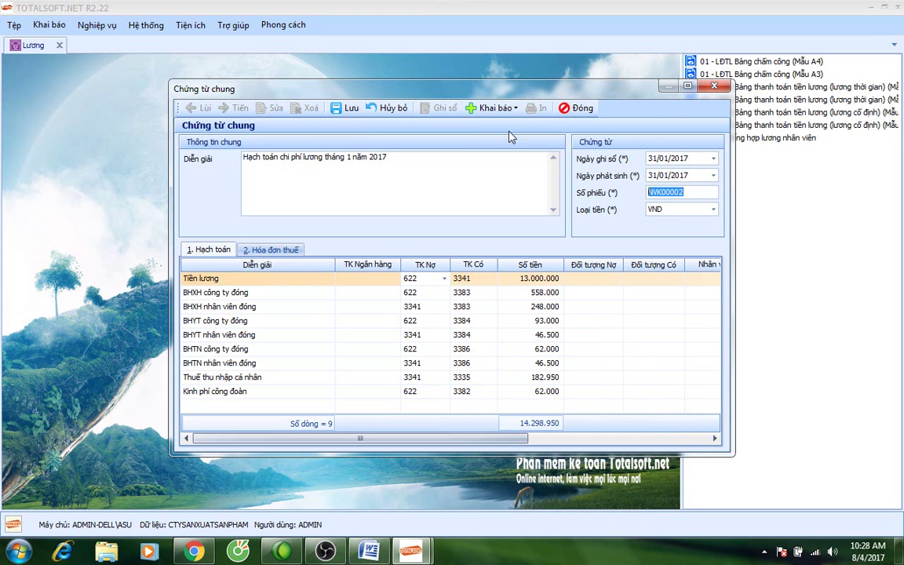
click(351, 109)
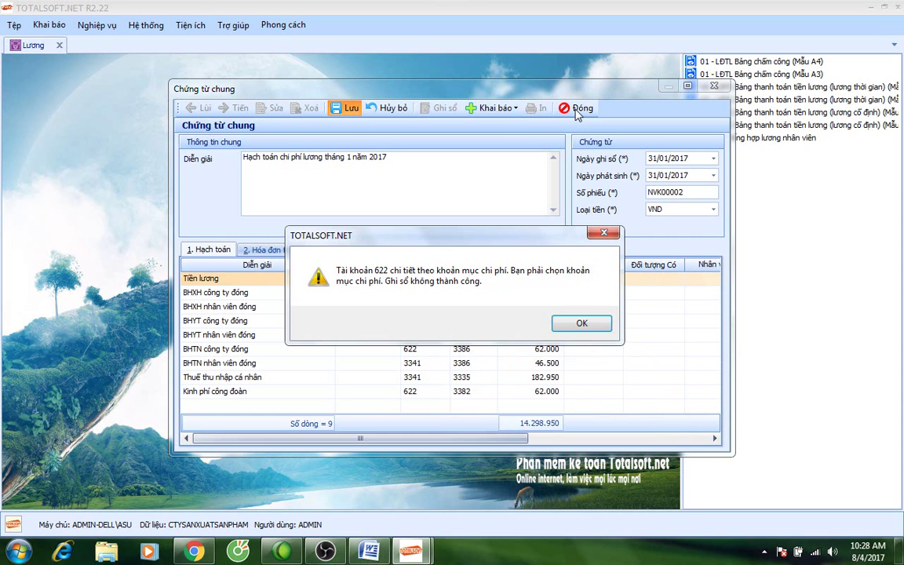
Dismiss the warning, reopen the voucher for editing, and set the first 622 line's cost item to NCTT.
click(571, 326)
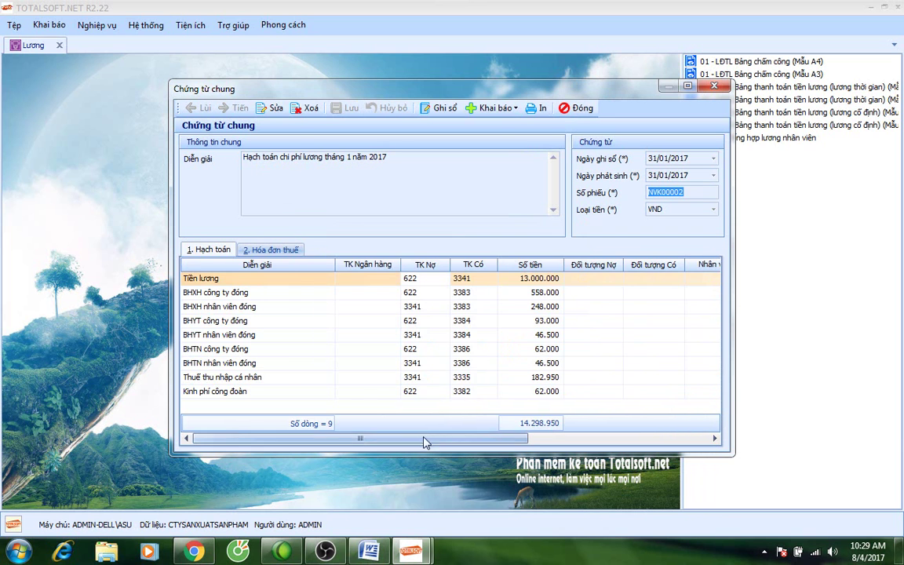
drag(424, 441, 605, 441)
click(273, 107)
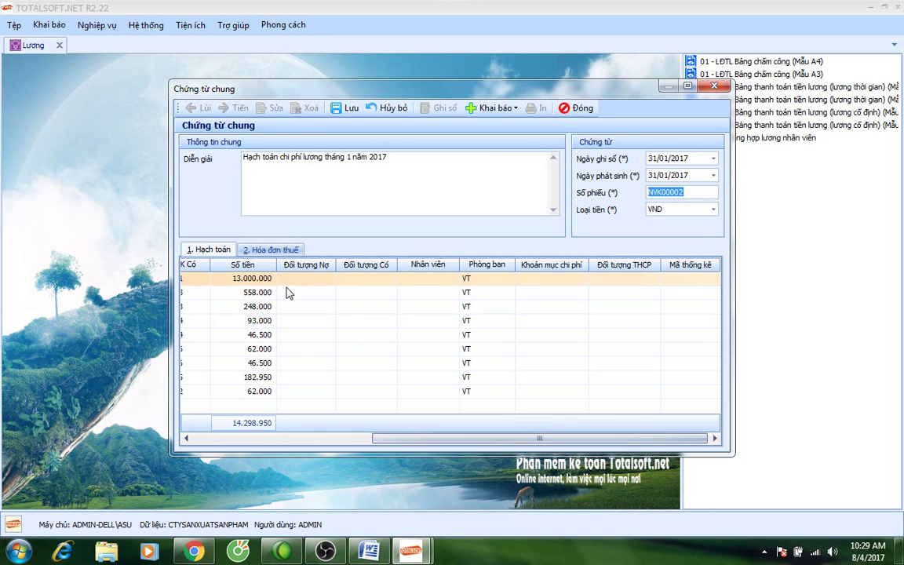
drag(401, 441, 335, 430)
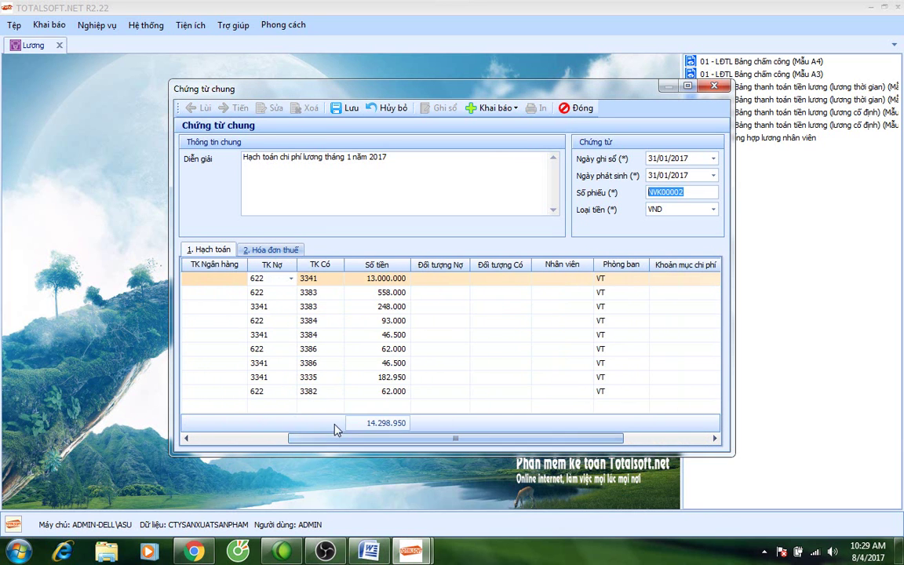
click(565, 278)
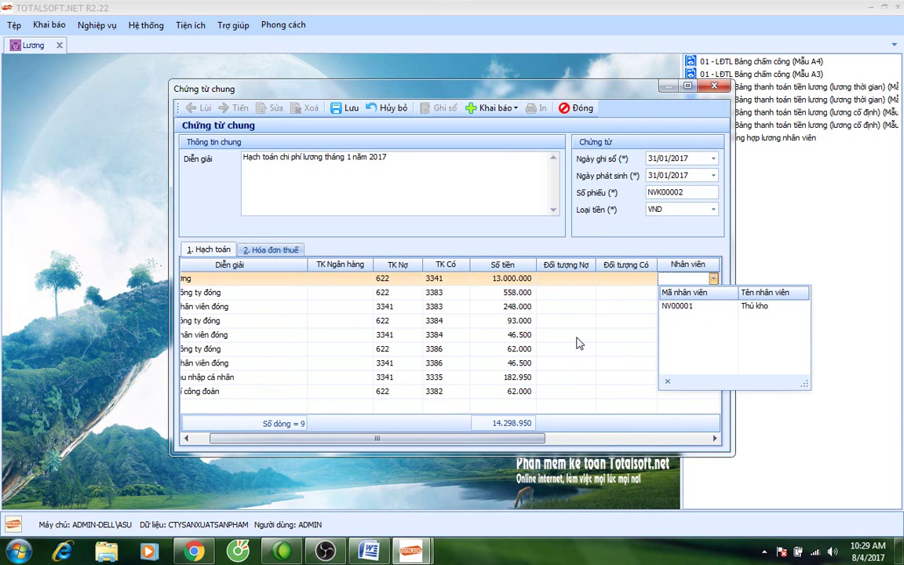
drag(521, 441, 627, 445)
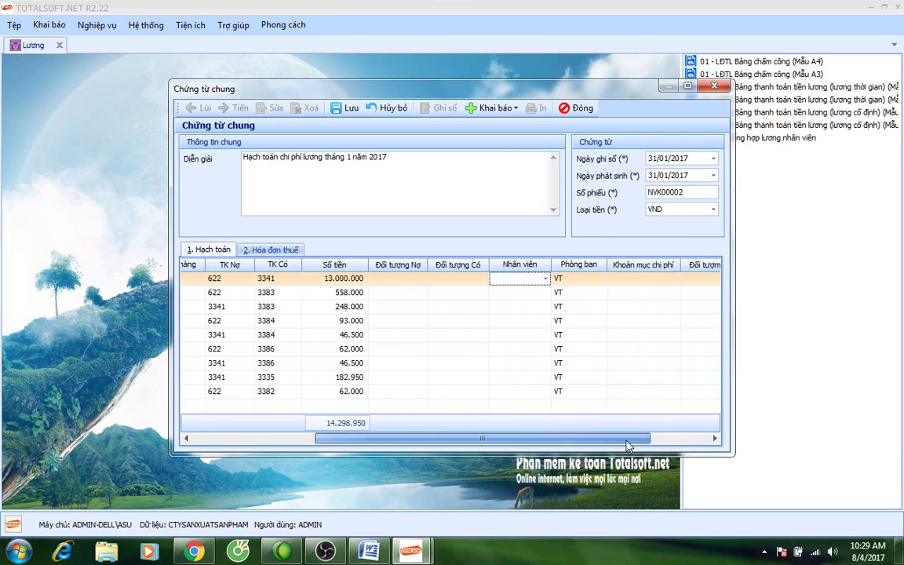
click(678, 281)
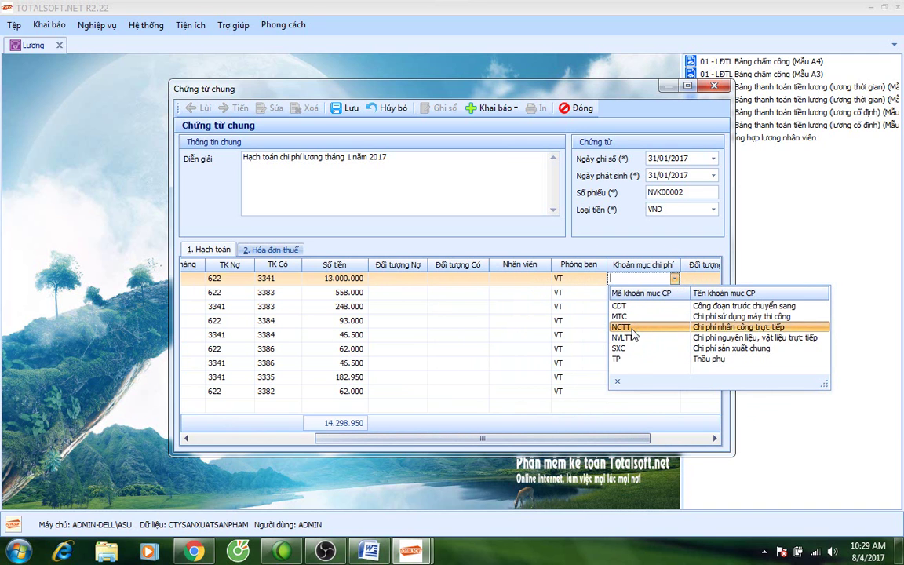
click(633, 328)
Set NCTT as the cost item on the remaining 622 lines, including 622/3386 and 622/3382.
click(674, 291)
click(674, 292)
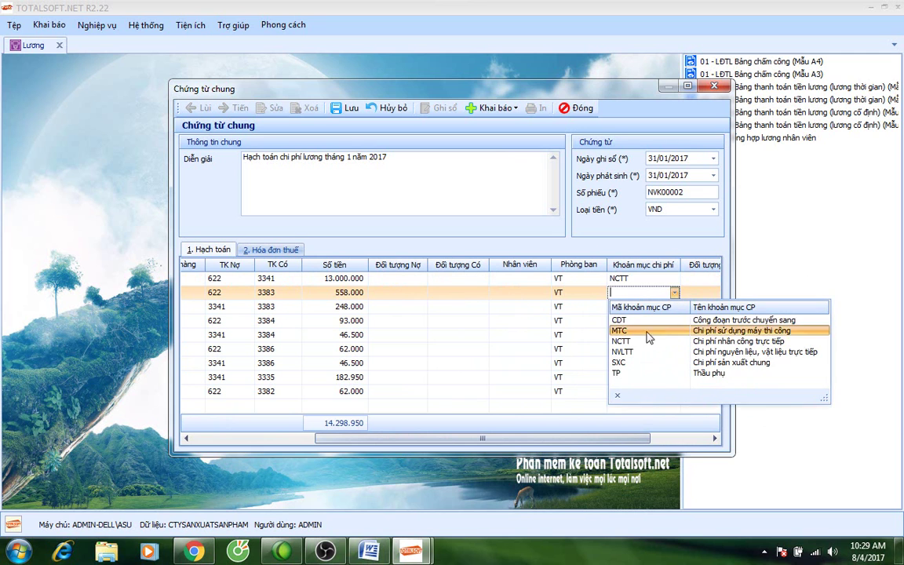
click(648, 341)
click(673, 322)
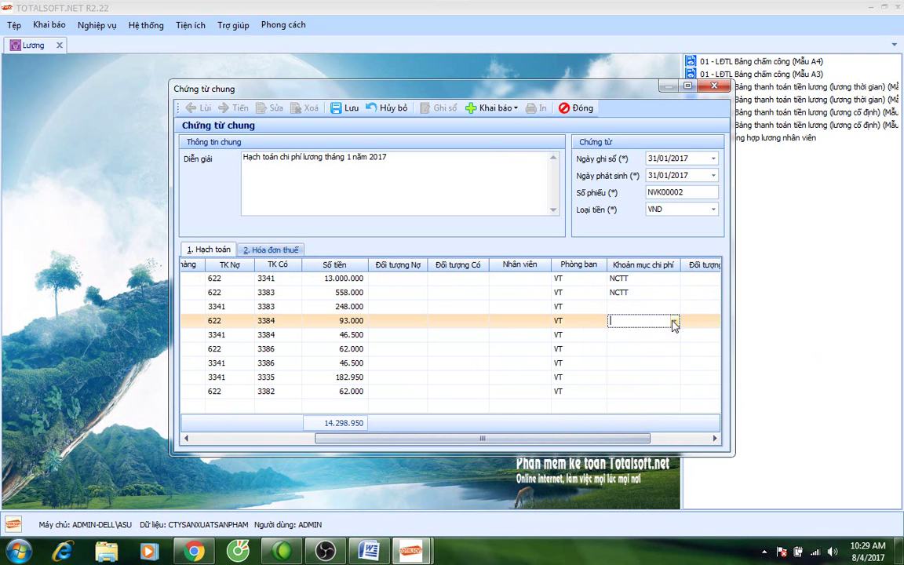
click(673, 321)
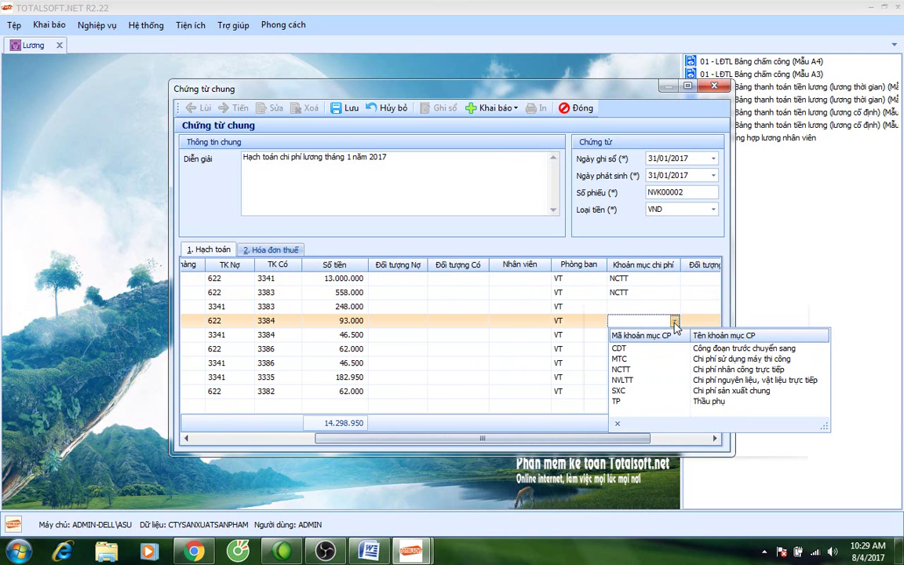
click(648, 371)
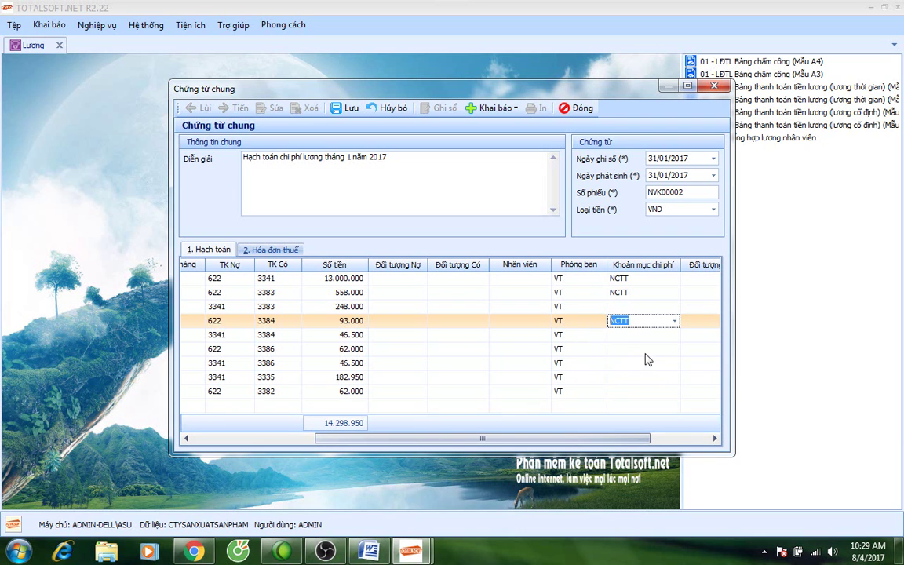
click(673, 348)
click(673, 349)
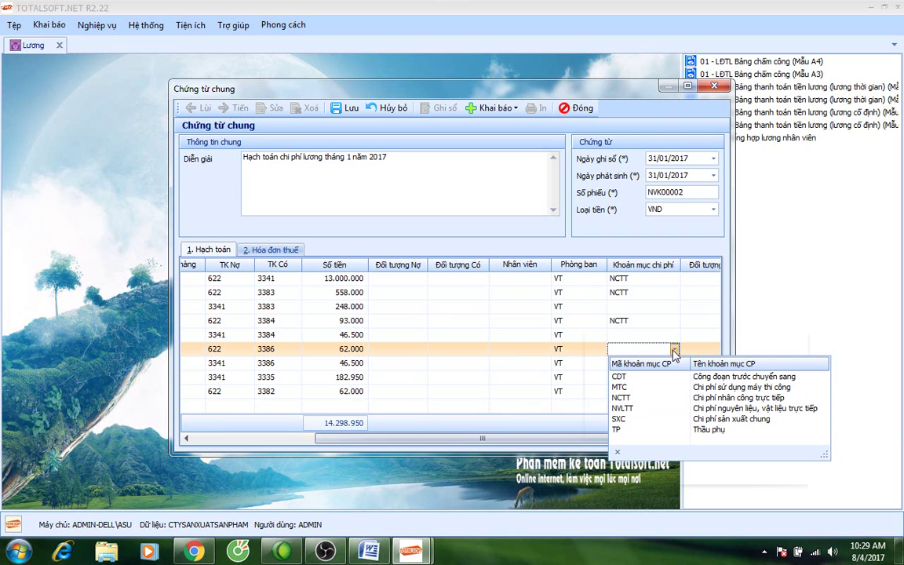
click(618, 400)
click(664, 390)
click(674, 390)
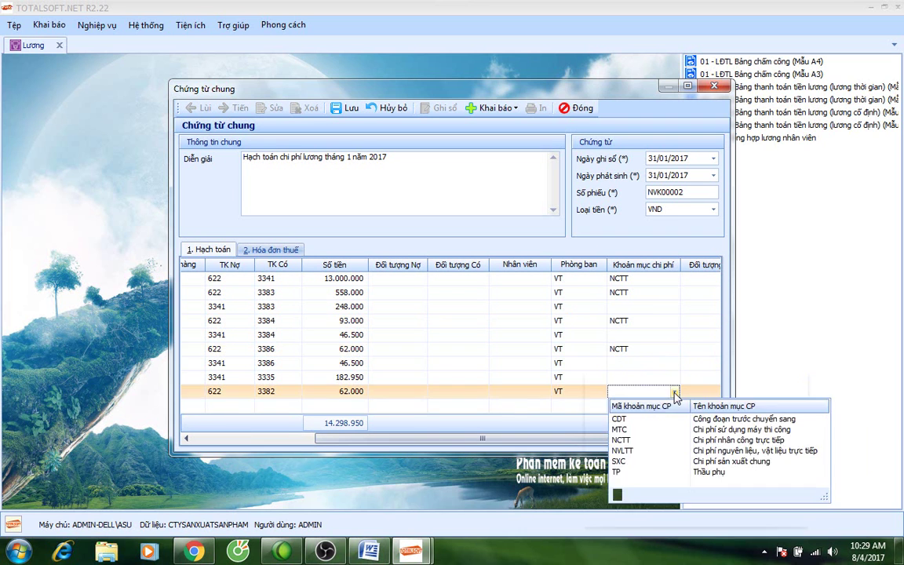
click(624, 439)
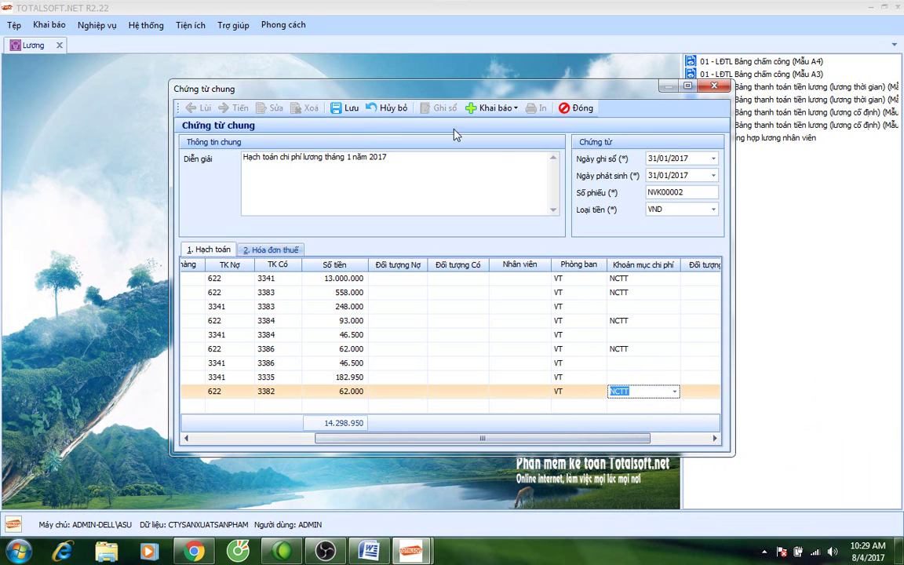
Save payroll voucher NVK00002 and close the Chứng từ chung window.
click(337, 110)
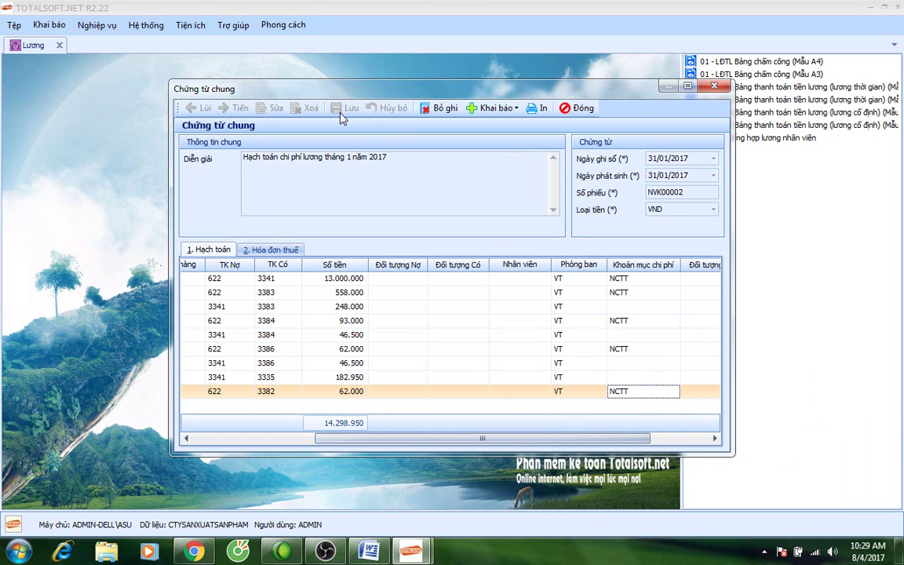
mouse_move(466, 437)
mouse_down()
mouse_move(321, 437)
mouse_move(452, 437)
mouse_up()
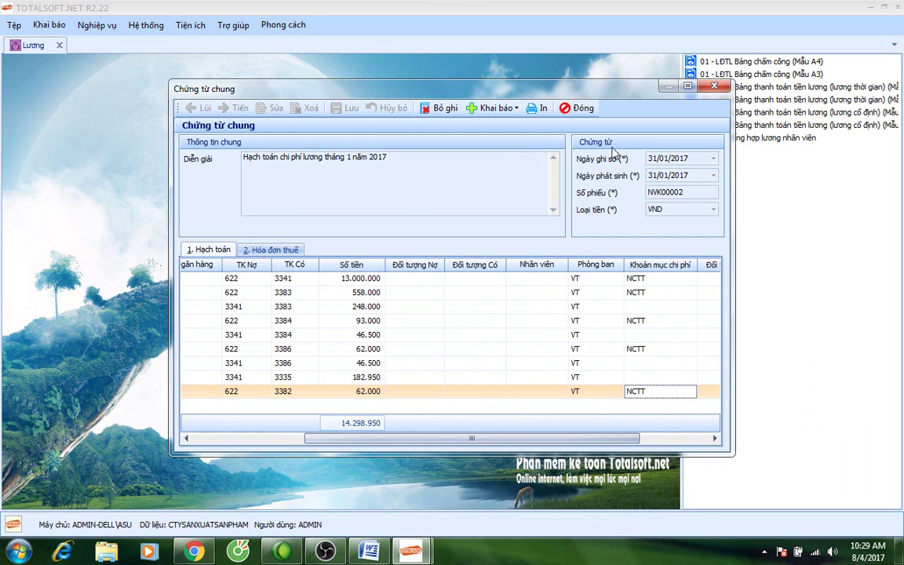
click(577, 107)
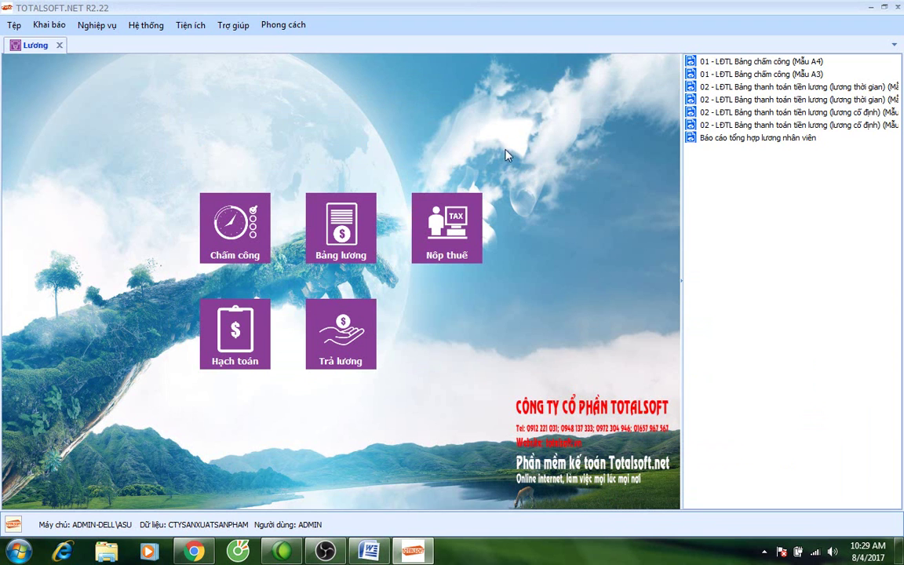
Open Báo cáo and run F01-DN Bảng cân đối tài khoản for Năm nay at account level 2.
click(59, 45)
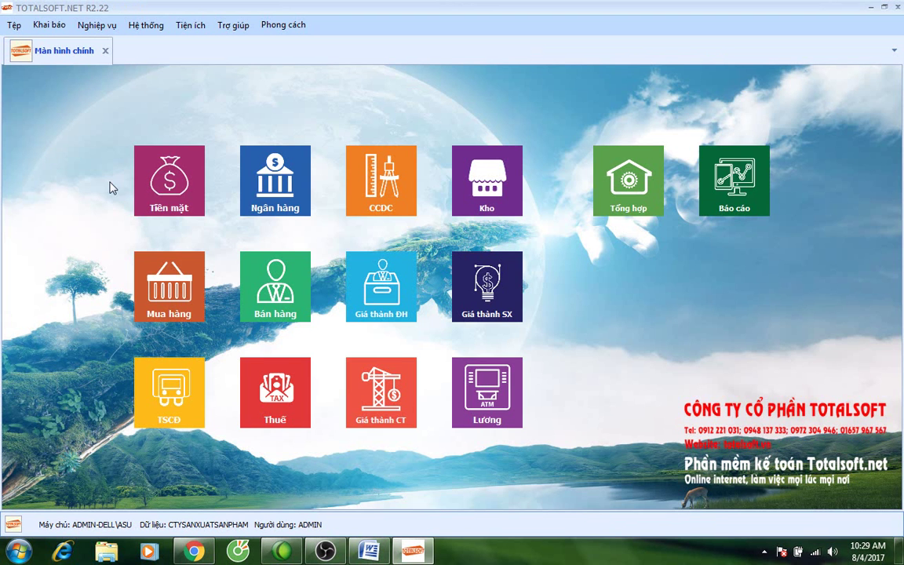
click(704, 193)
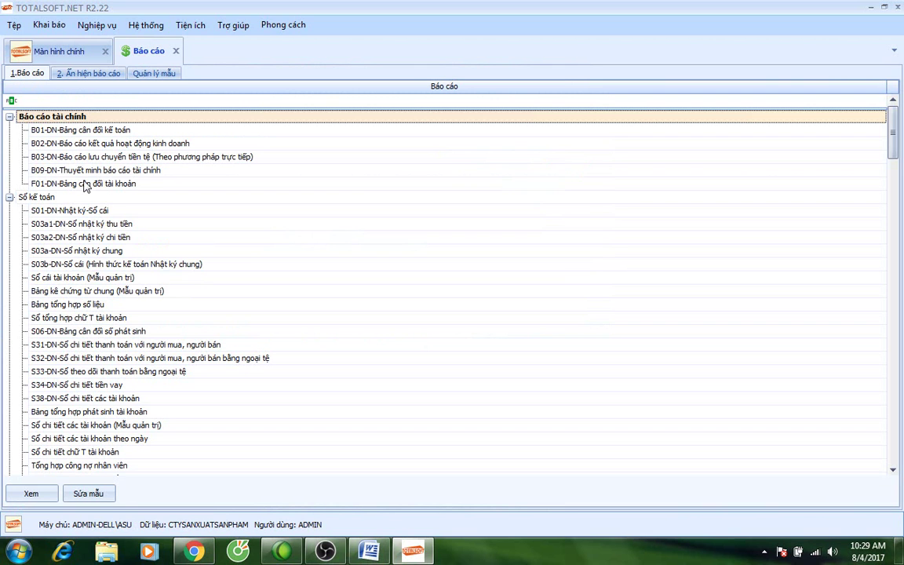
double_click(88, 185)
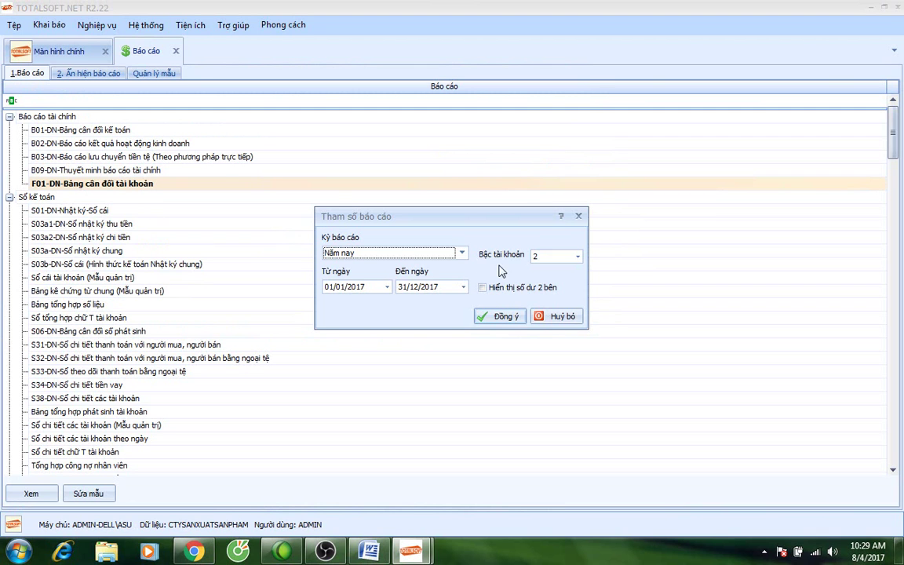
click(494, 316)
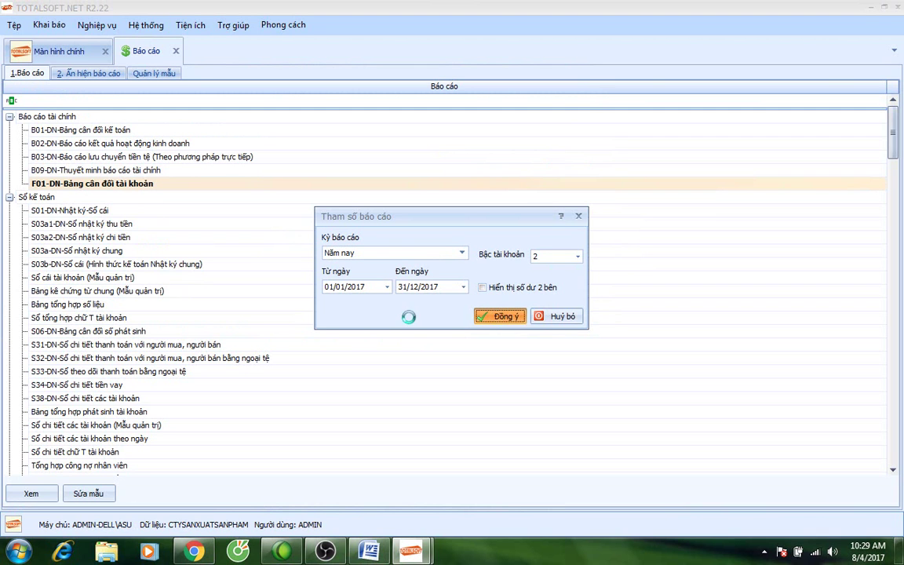
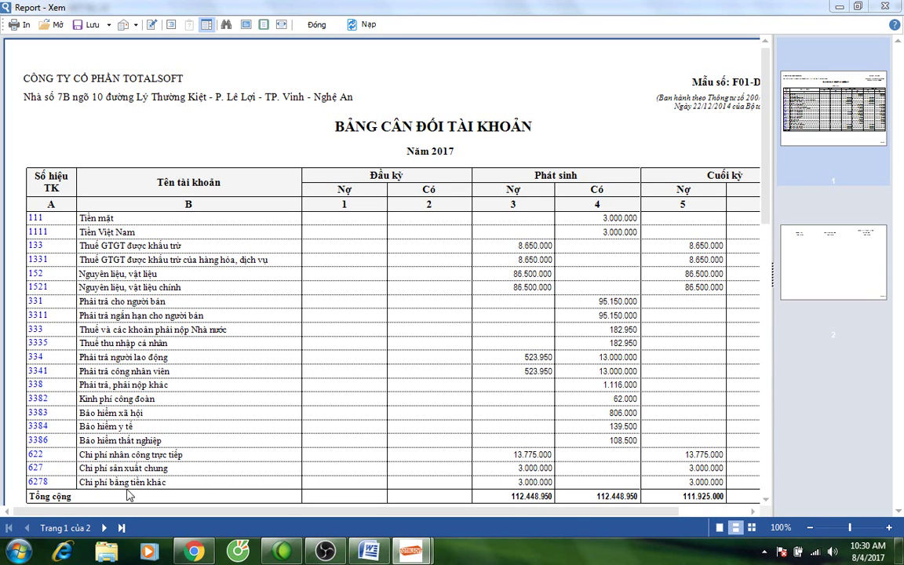
Close the trial balance and reports list, then set Tính giá xuất kho's period to Tháng 1.
click(316, 26)
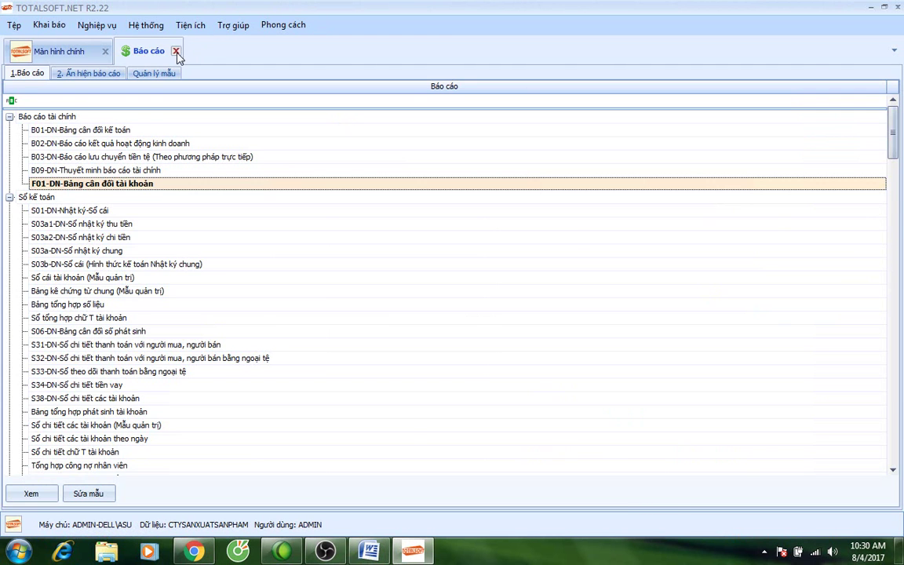
click(176, 51)
click(92, 26)
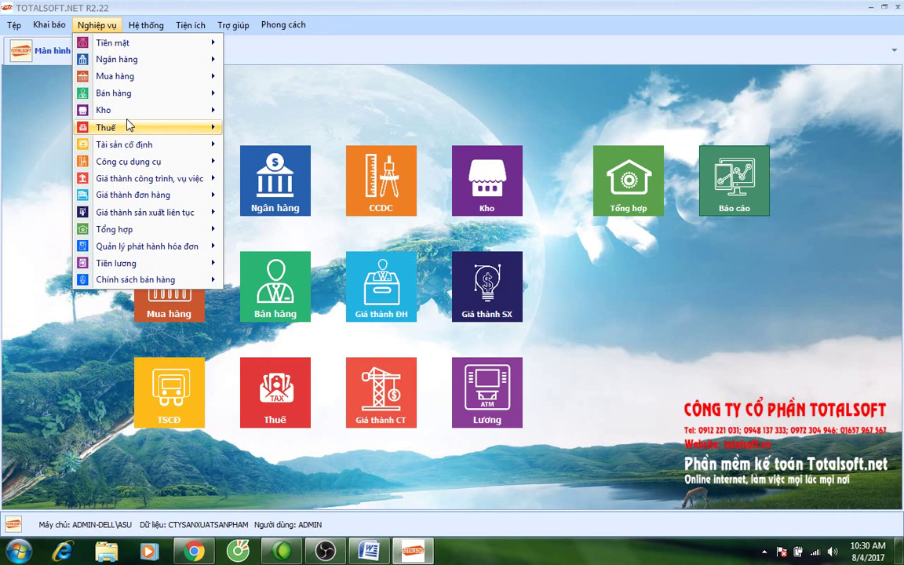
mouse_move(126, 111)
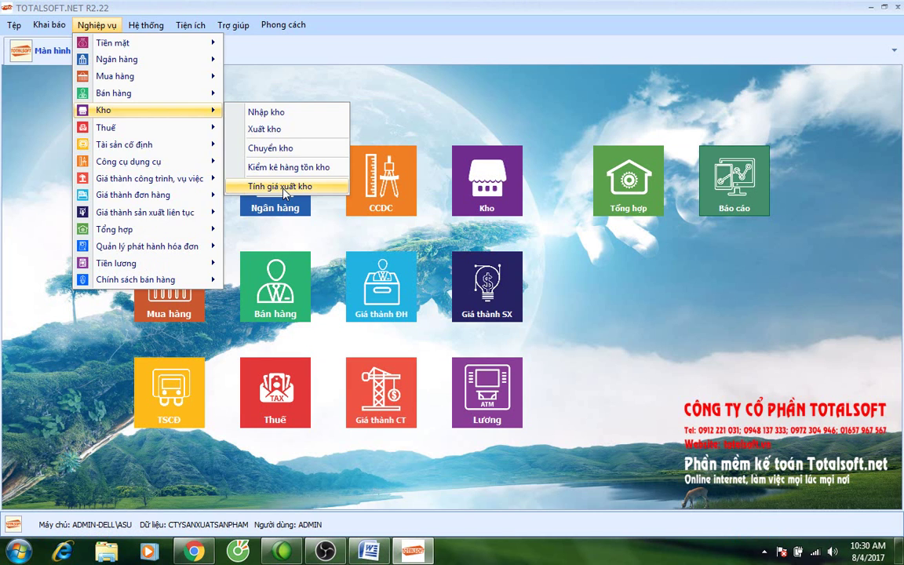
click(281, 186)
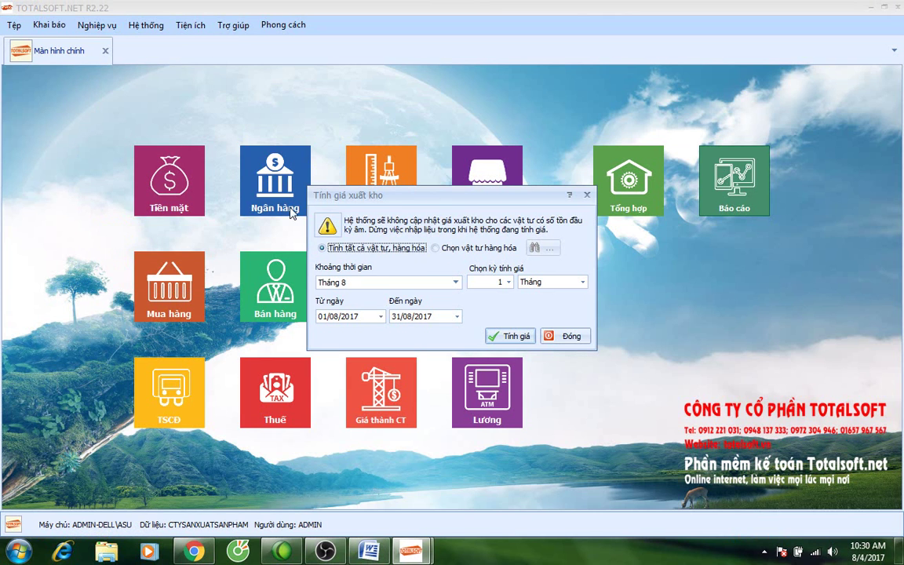
click(418, 289)
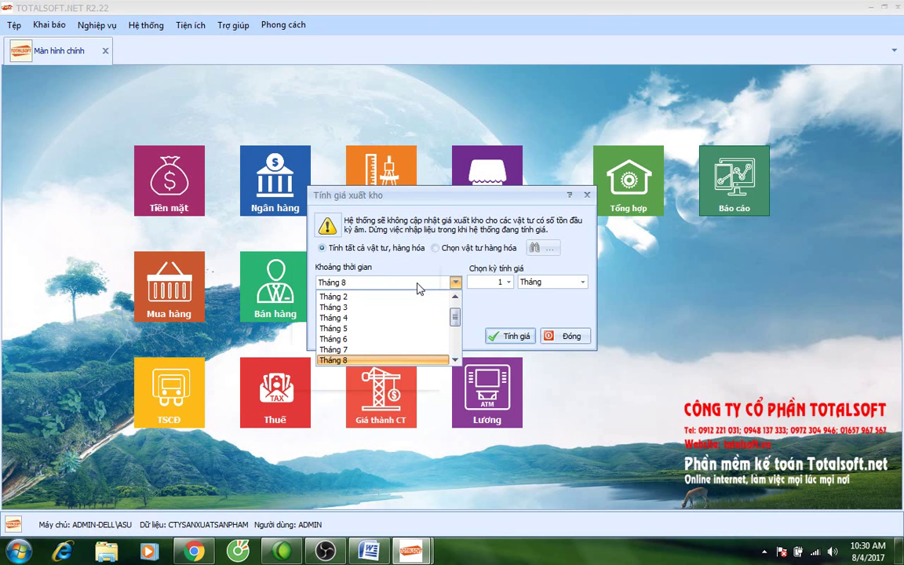
scroll(410, 306, up, 2)
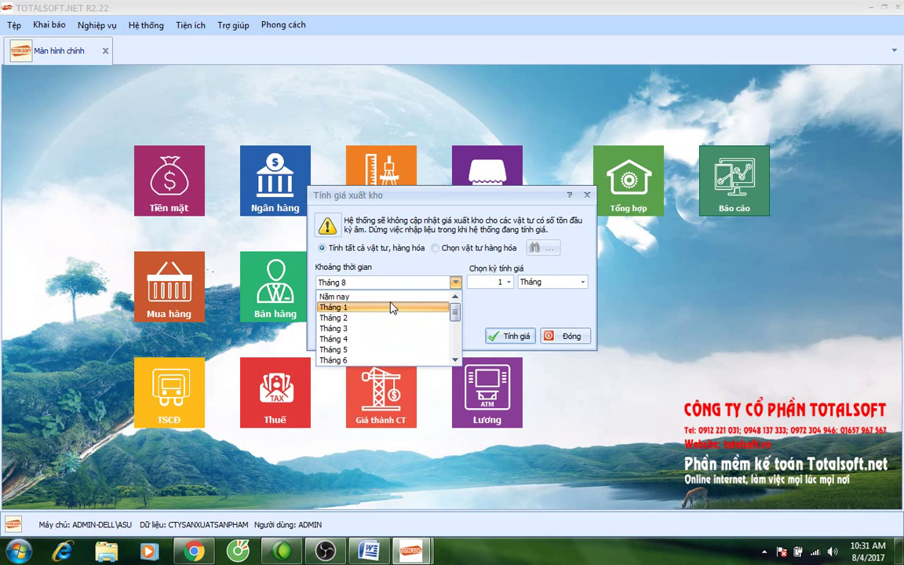
click(393, 307)
drag(401, 194, 329, 154)
Try a whole-year, 12-period setting, revert to Tháng 1, and run the issue price calculation.
click(433, 242)
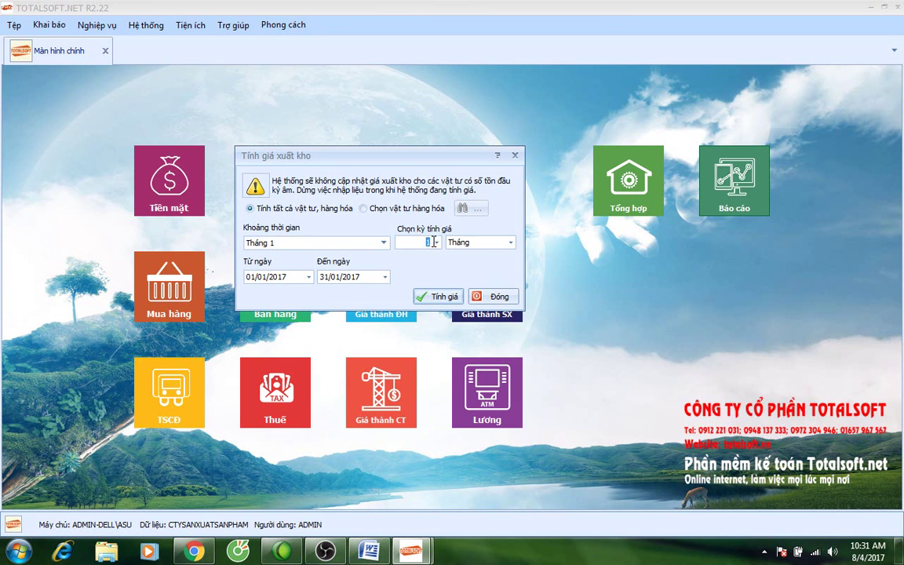
click(383, 242)
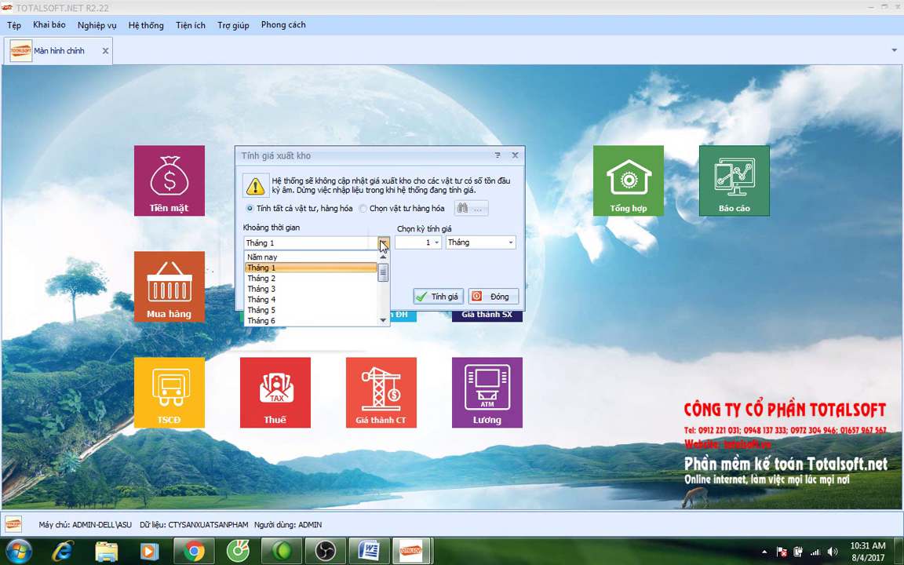
click(326, 258)
click(426, 243)
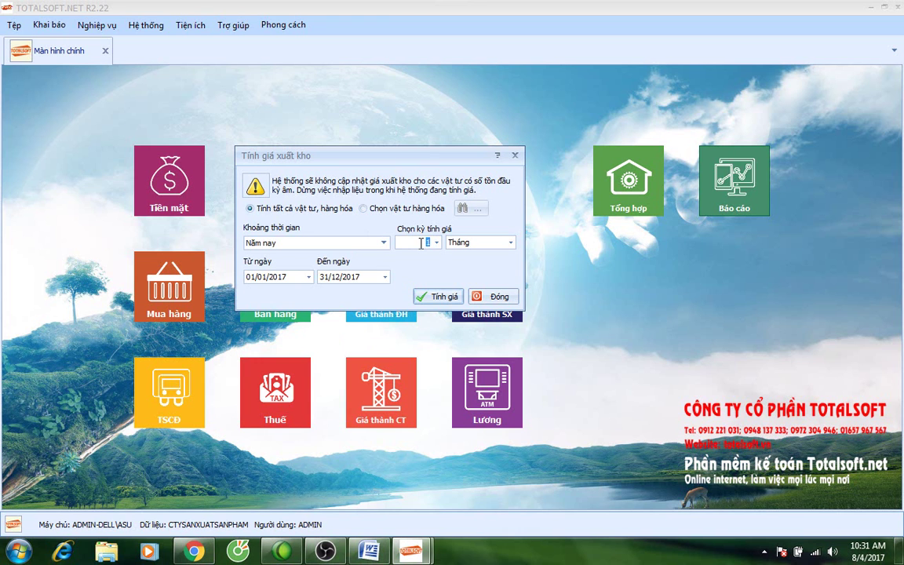
click(295, 243)
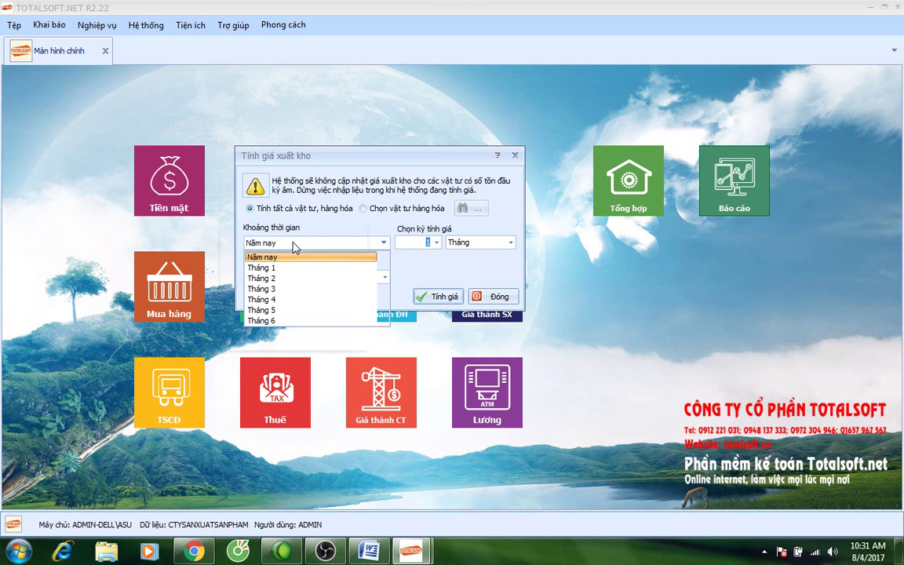
click(409, 243)
text(12/2017)
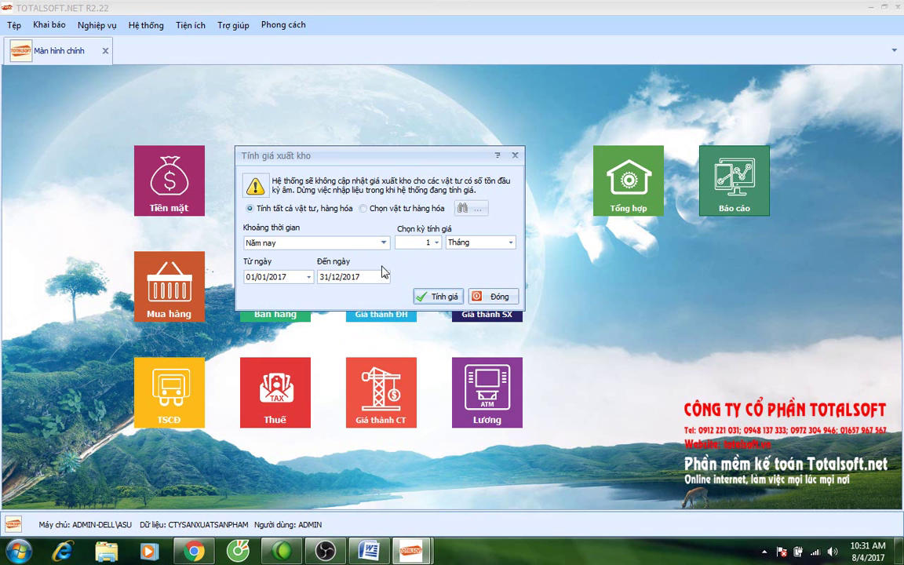
click(383, 243)
click(299, 269)
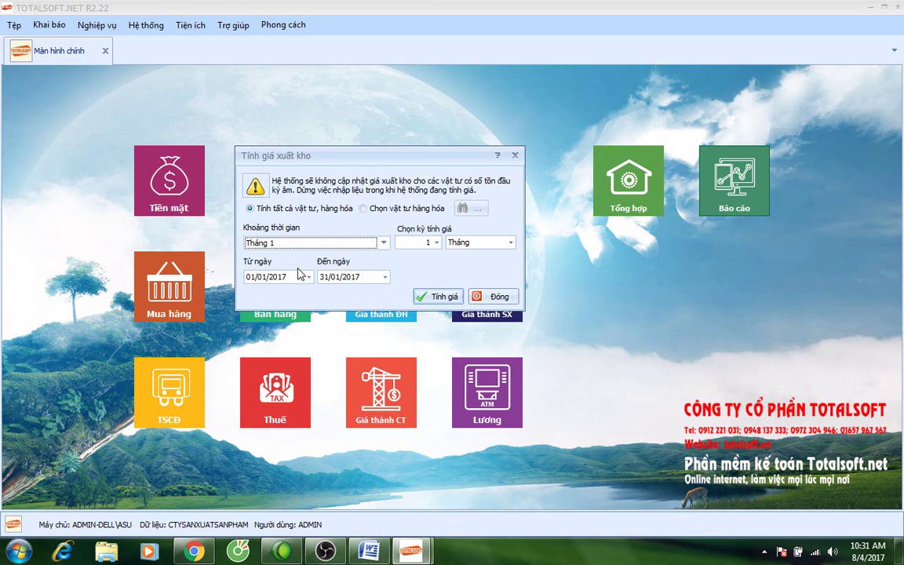
click(437, 297)
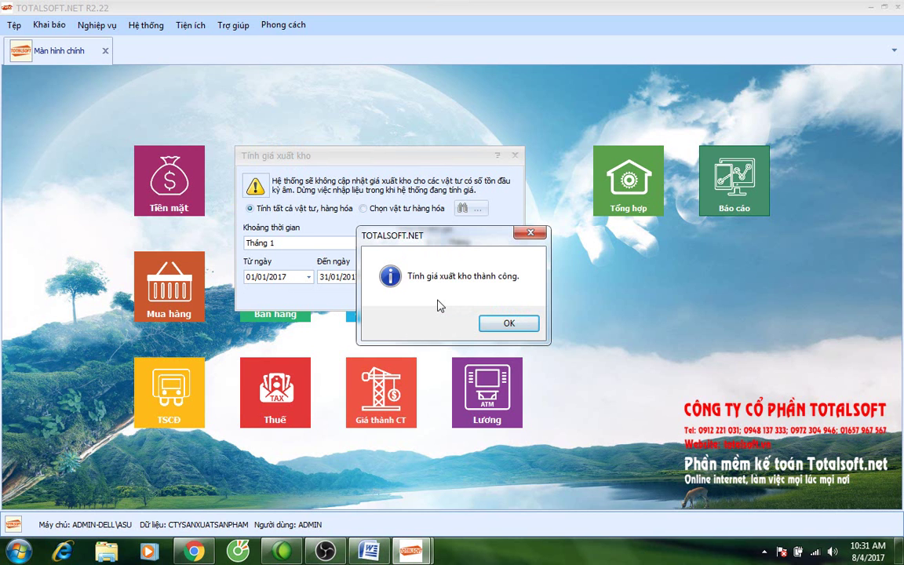
click(509, 323)
Run Tổng hợp nhập xuất tồn theo kho for warehouse 152, then close the August preview.
click(479, 195)
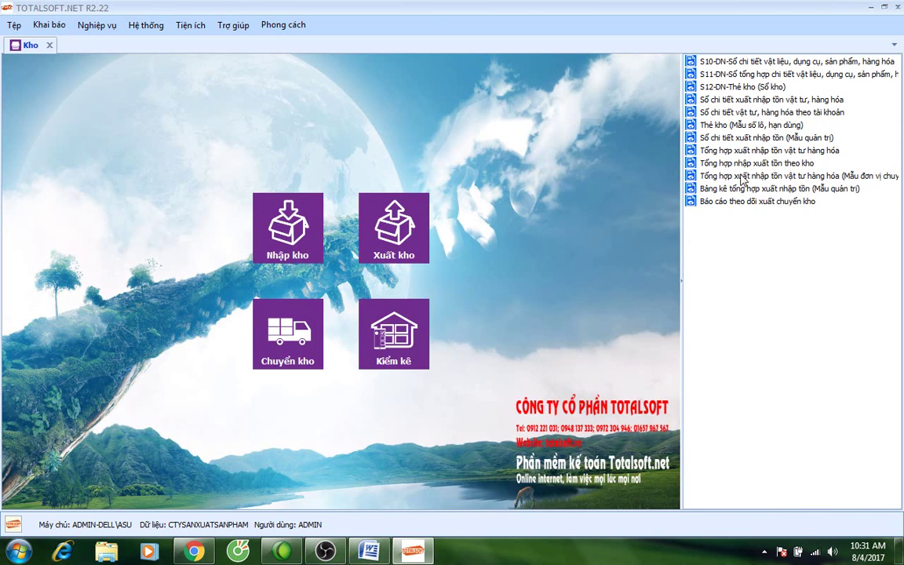
click(749, 164)
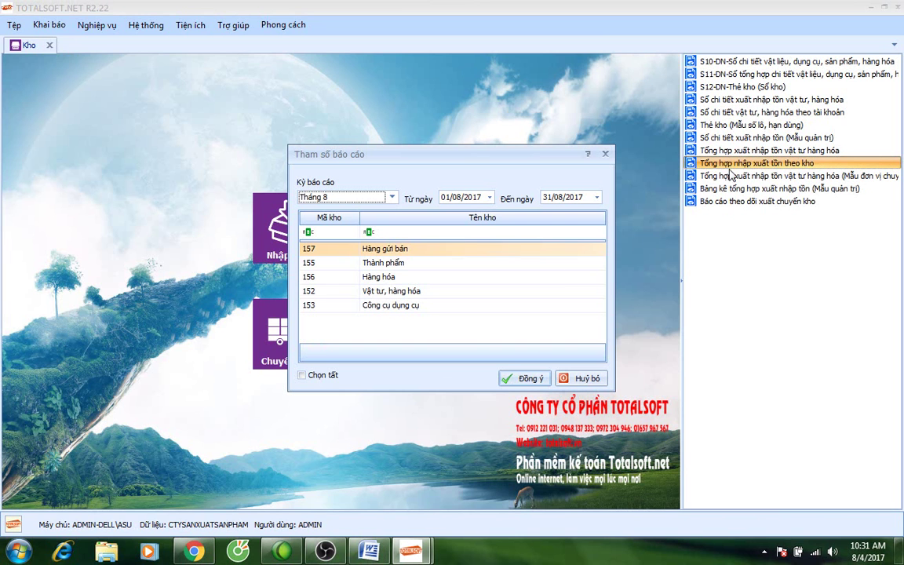
click(310, 290)
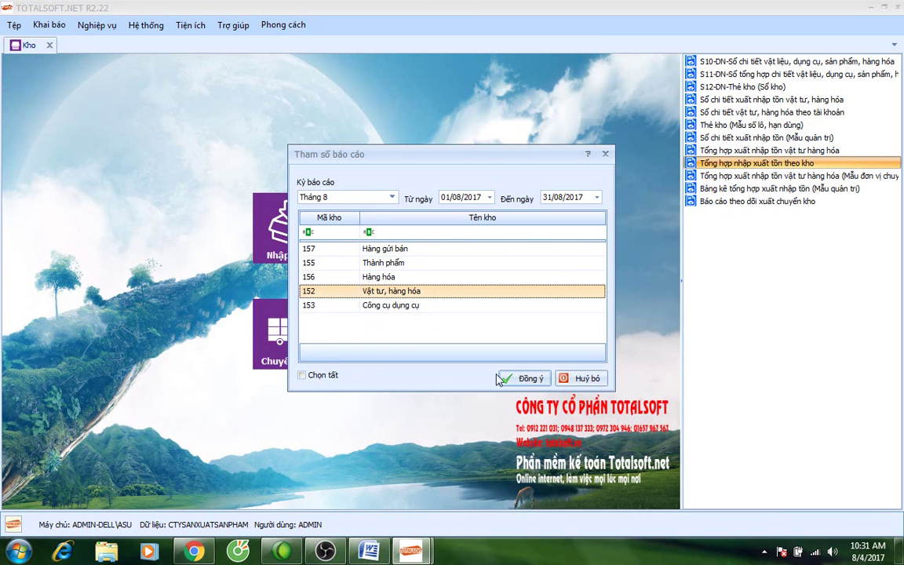
click(524, 378)
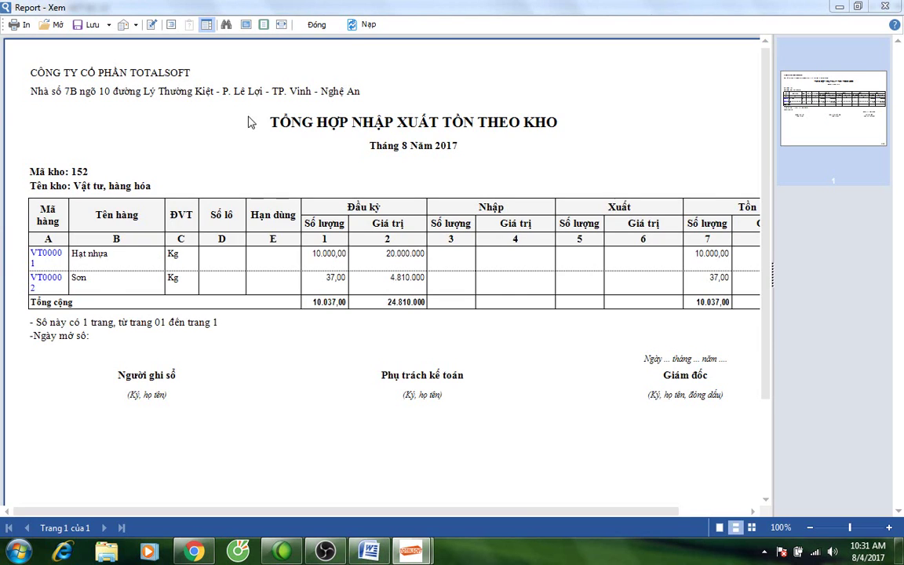
click(316, 25)
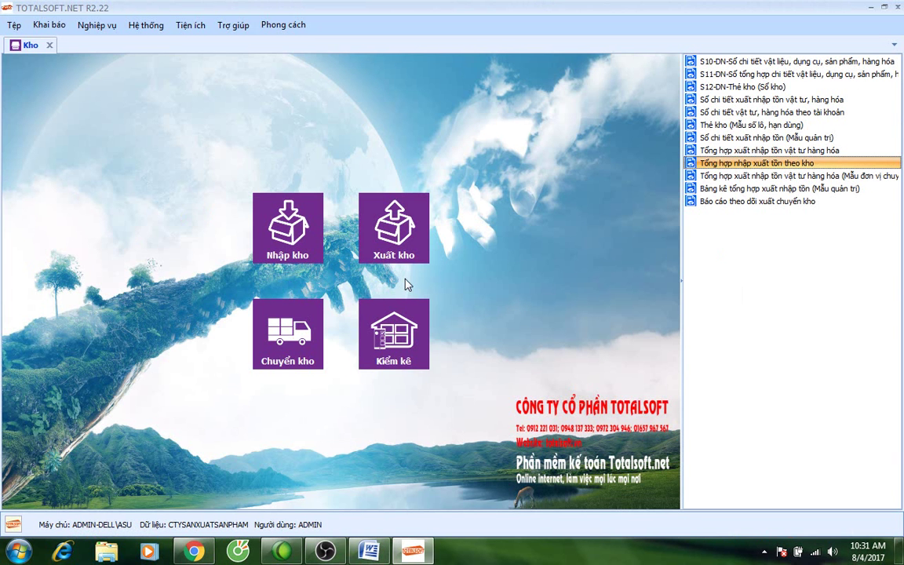
Rerun the warehouse 152 stock summary for January 2017, inspect it, and close it.
click(758, 163)
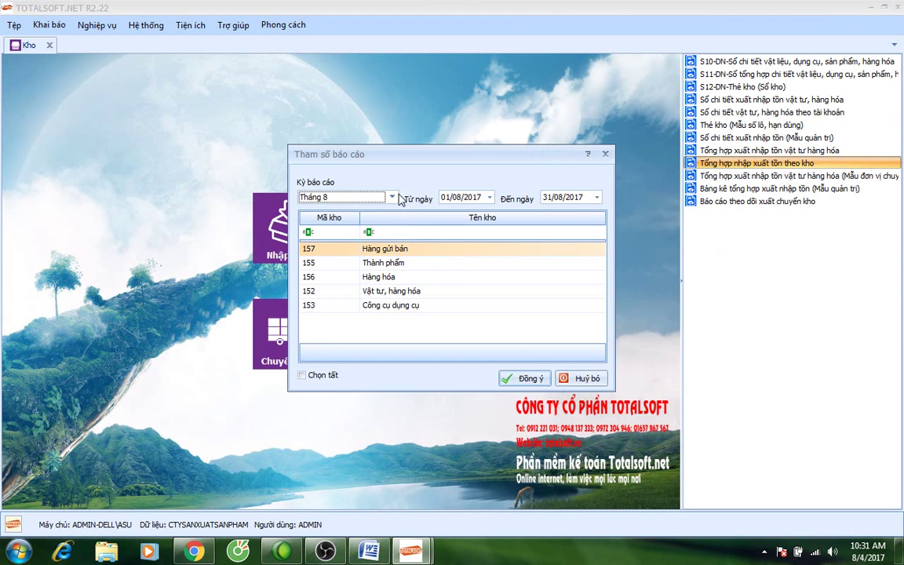
click(365, 197)
scroll(367, 223, up, 1)
click(368, 222)
click(314, 290)
click(525, 378)
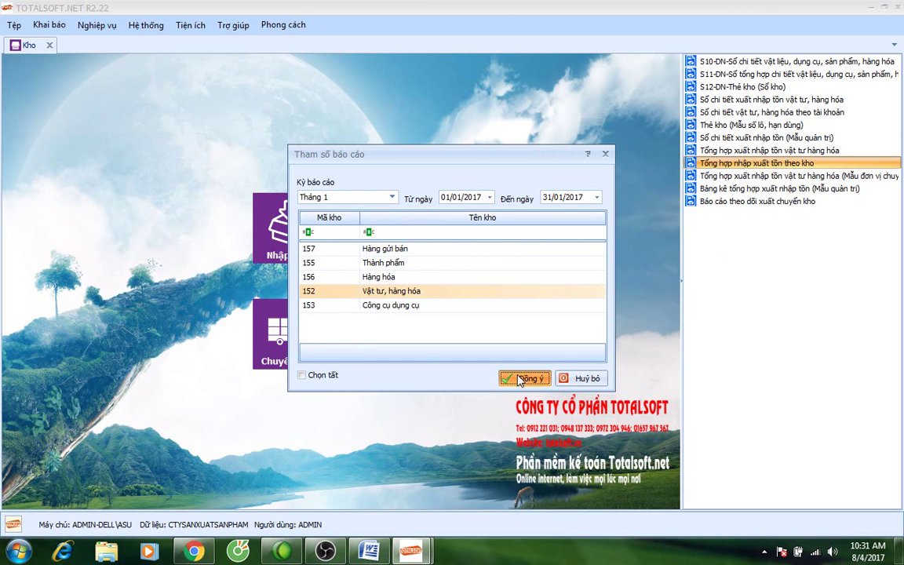
click(302, 375)
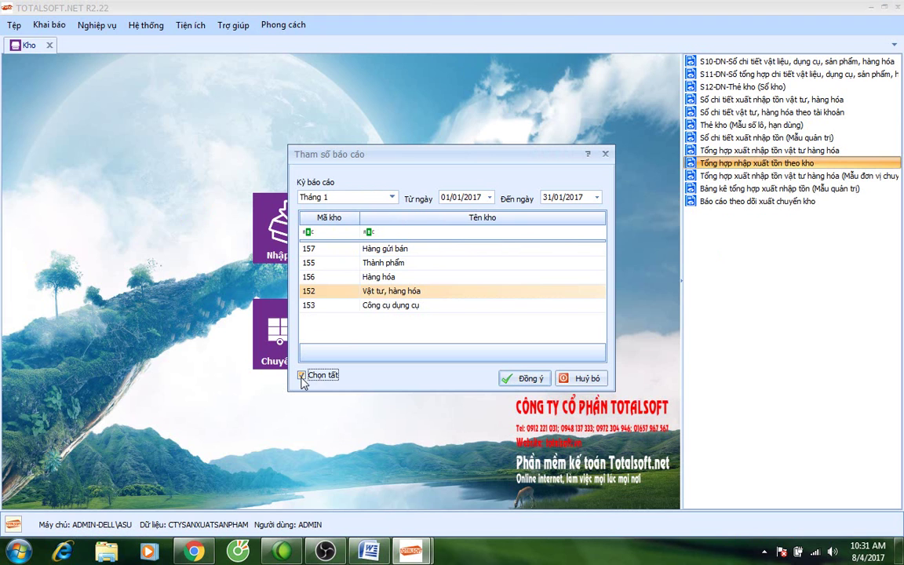
click(524, 378)
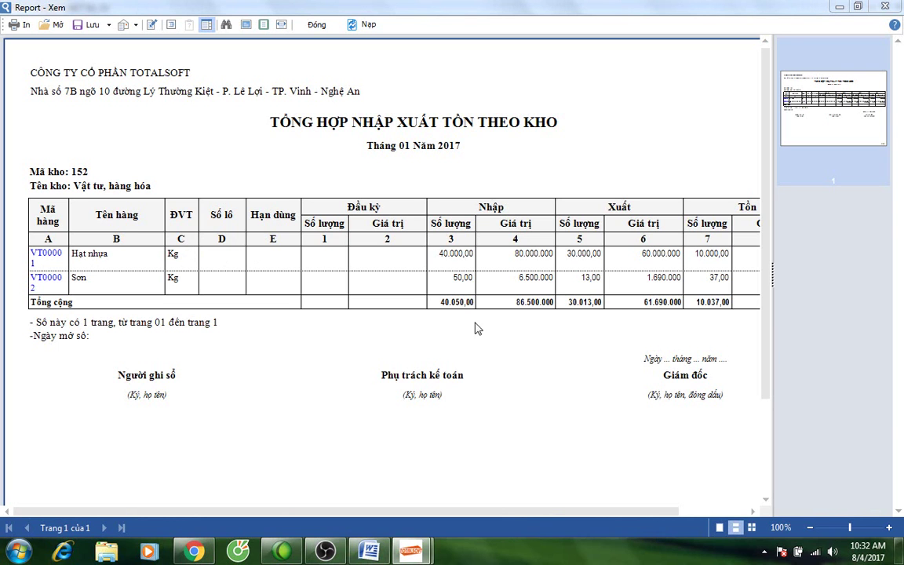
drag(365, 511, 437, 517)
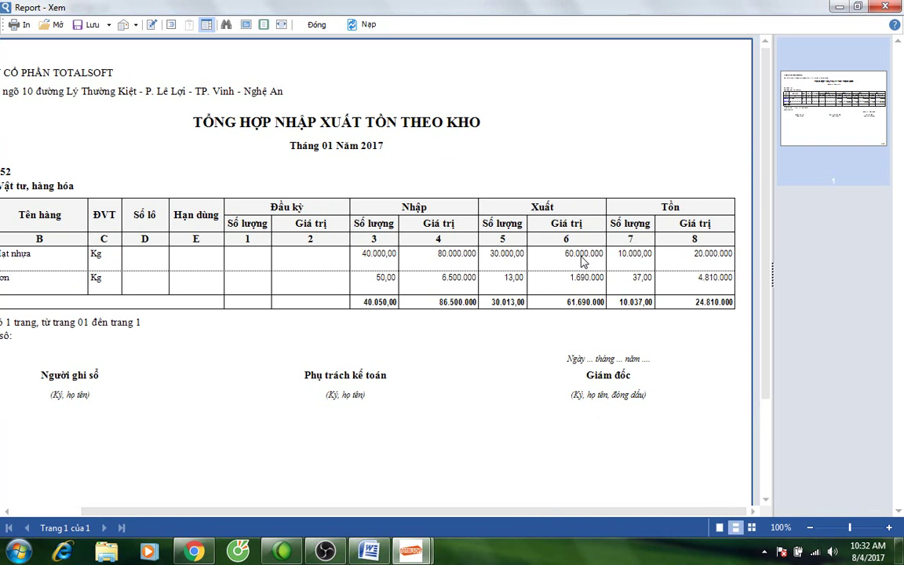
click(316, 24)
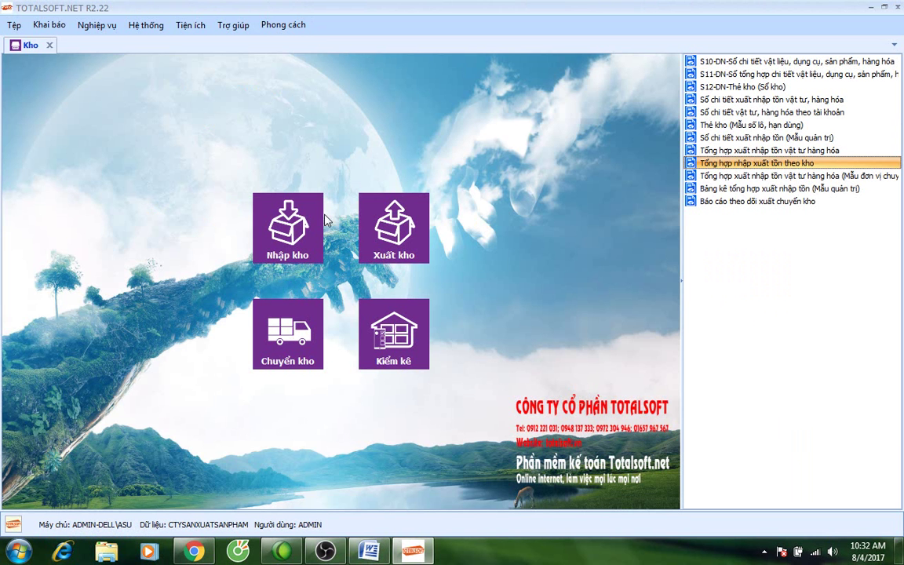
Generate the F01-DN trial balance, check account 152's 61.690.000 credit, then close the reports.
click(49, 45)
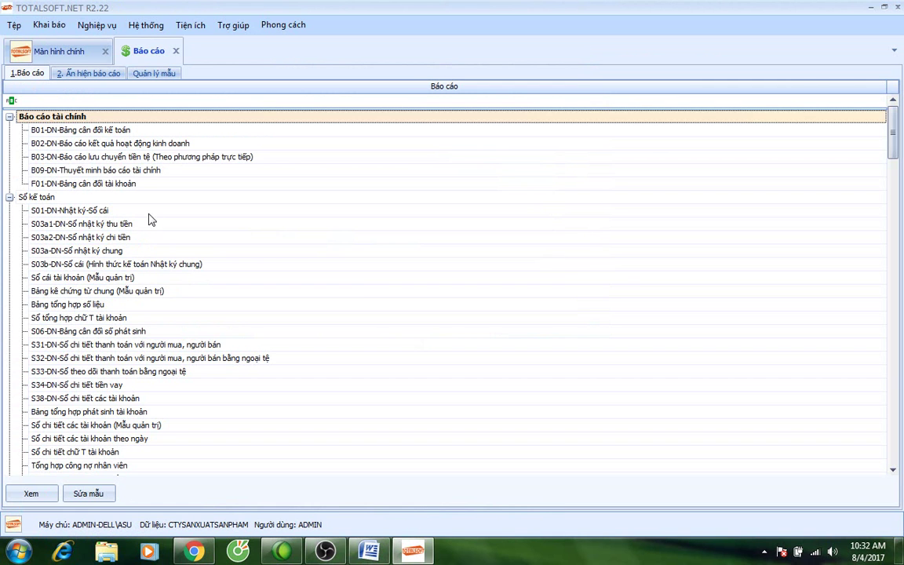
click(119, 183)
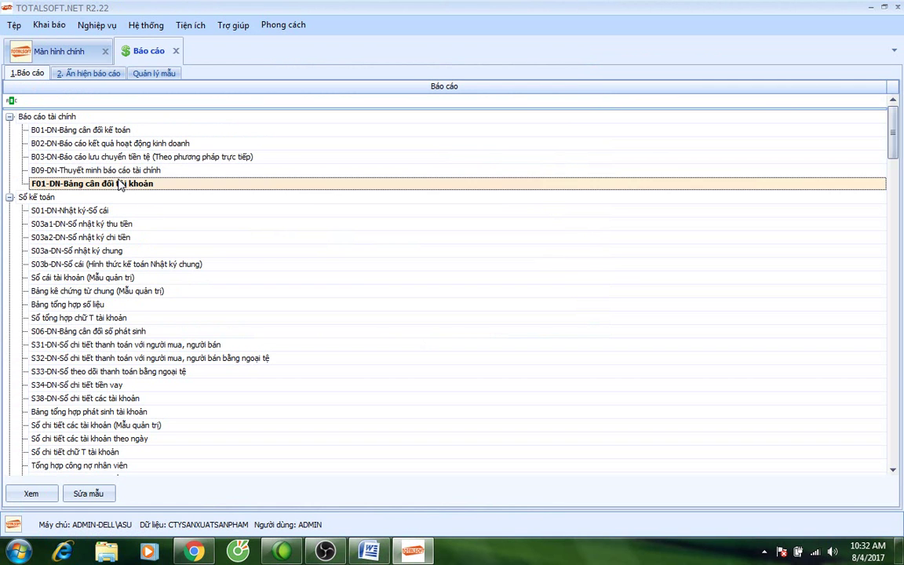
double_click(120, 183)
click(475, 316)
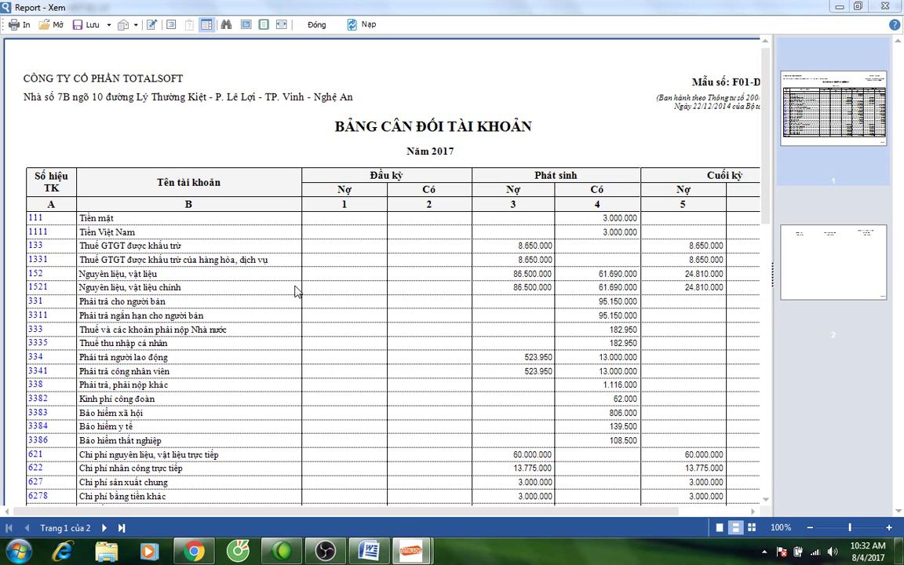
scroll(463, 321, down, 5)
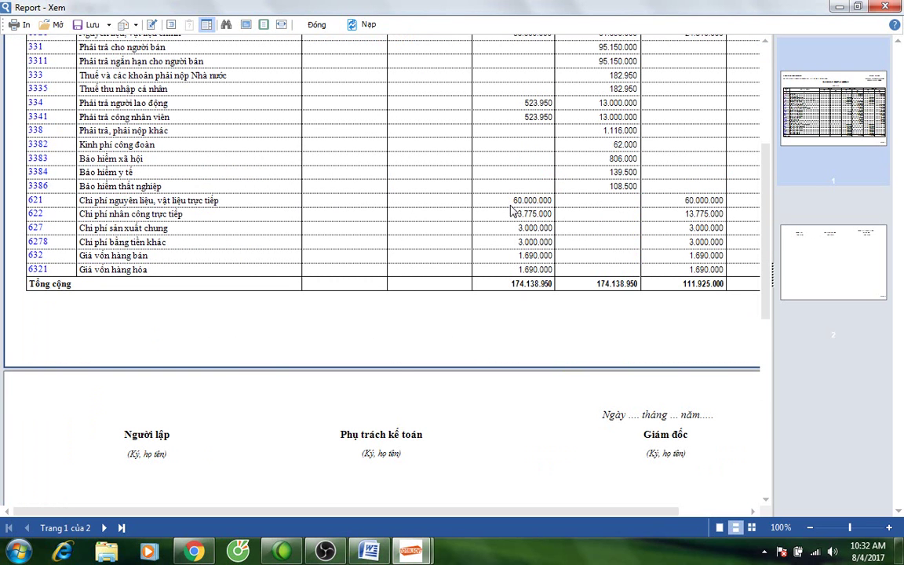
scroll(363, 174, up, 2)
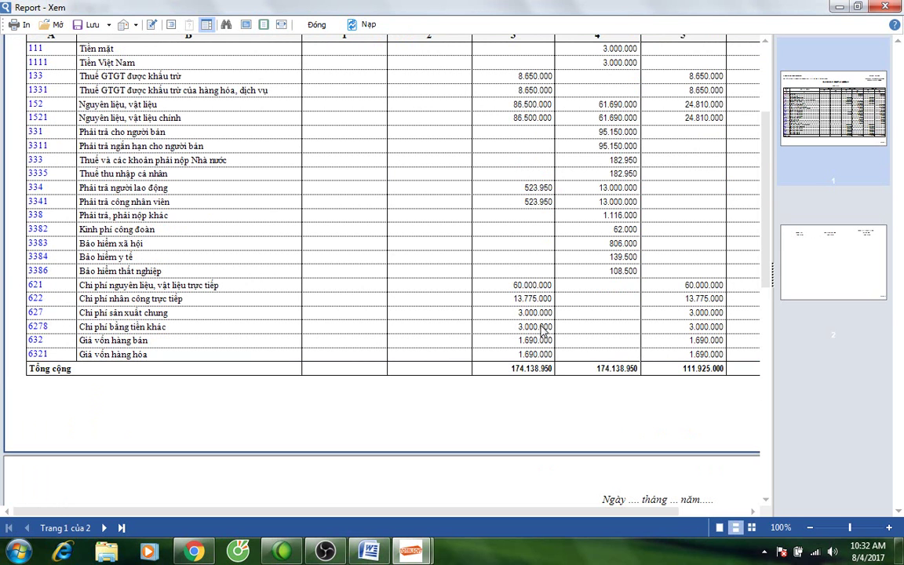
click(314, 24)
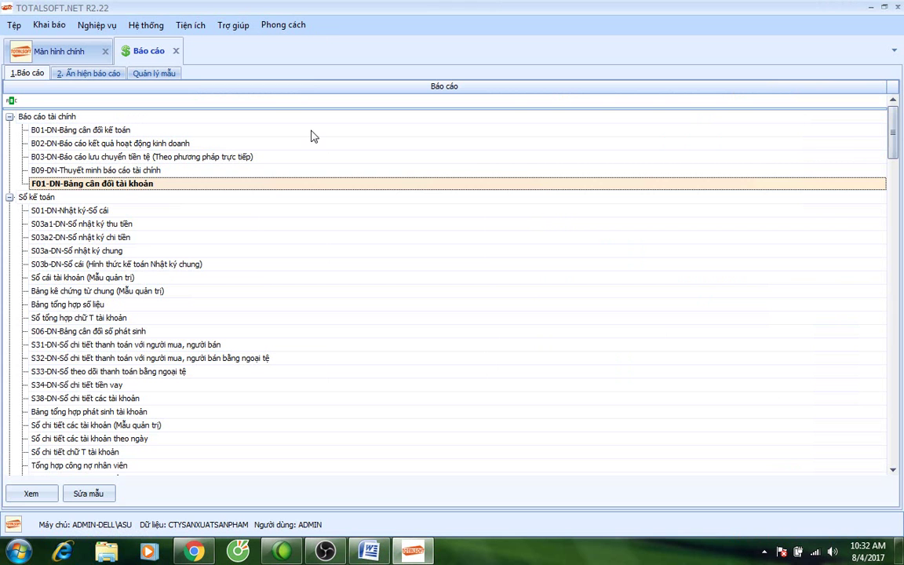
click(177, 51)
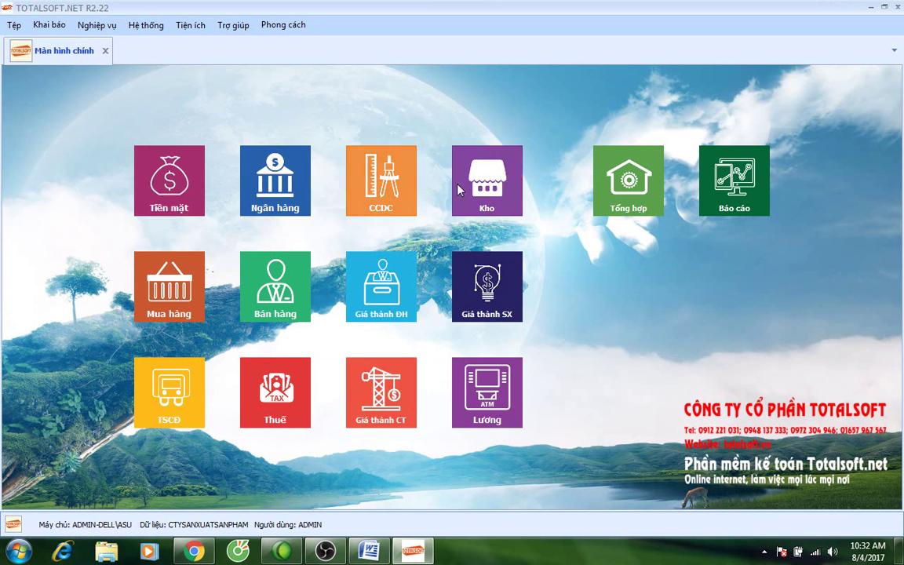
Open stock issue voucher PX00001 from Kho > Xuất kho, unpost it and enter edit mode.
click(487, 182)
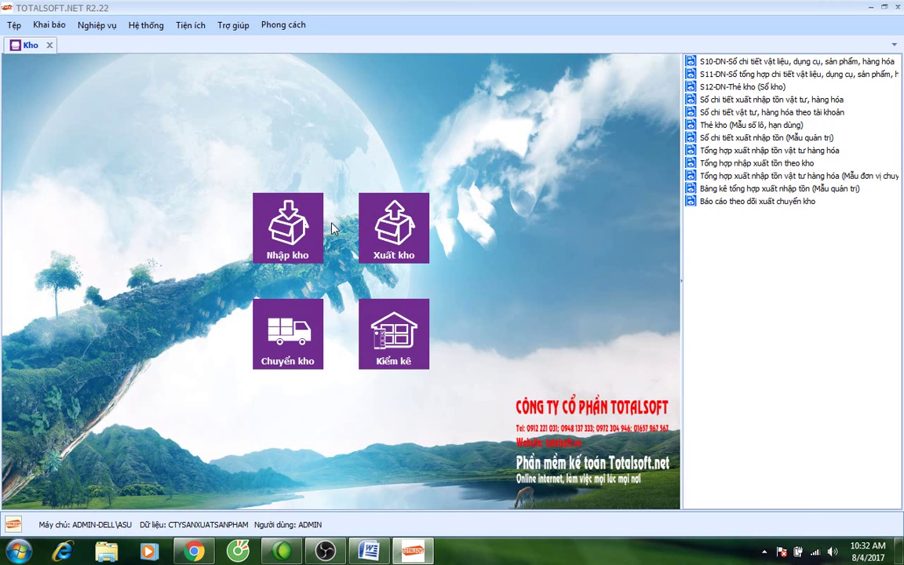
click(393, 227)
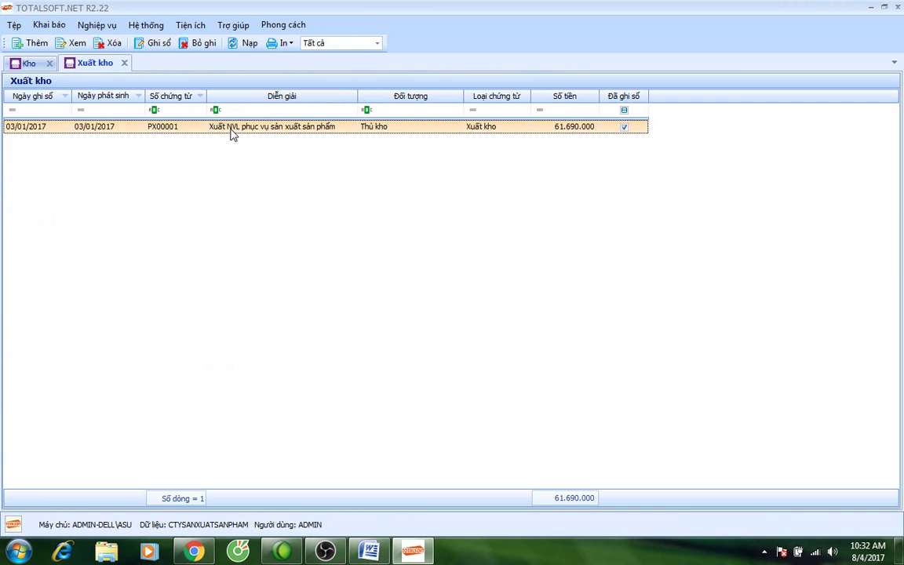
double_click(227, 126)
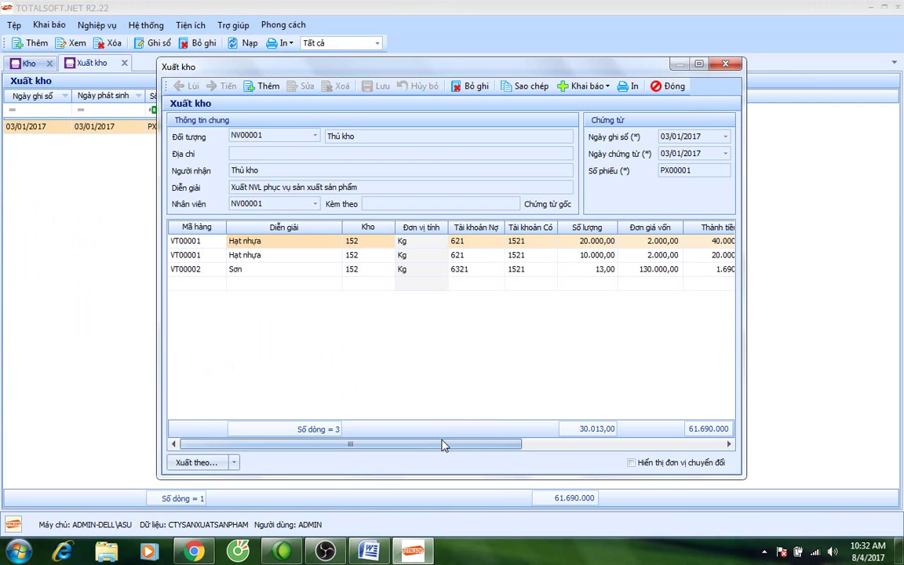
click(466, 272)
click(471, 87)
click(303, 86)
Charge the Sơn line to account 6271 and save the voucher.
click(482, 271)
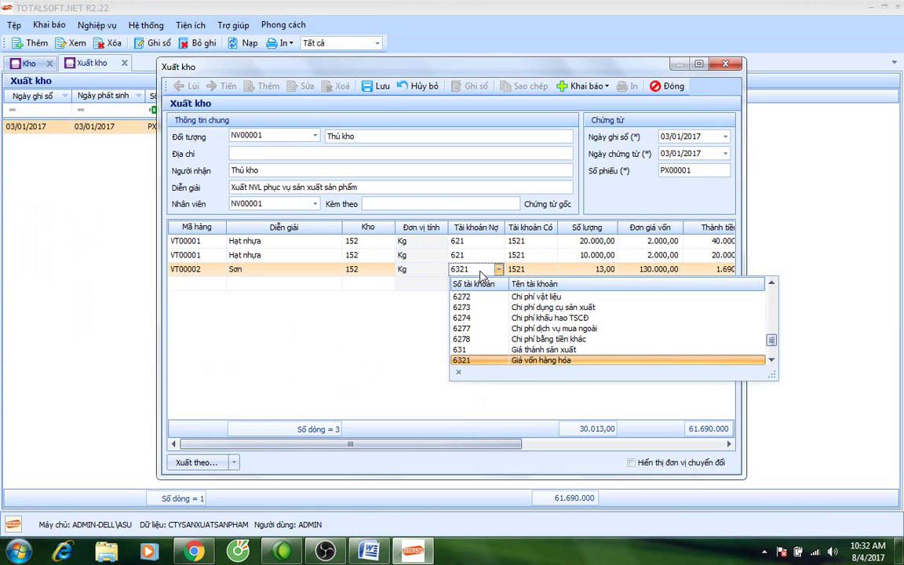
scroll(479, 313, up, 2)
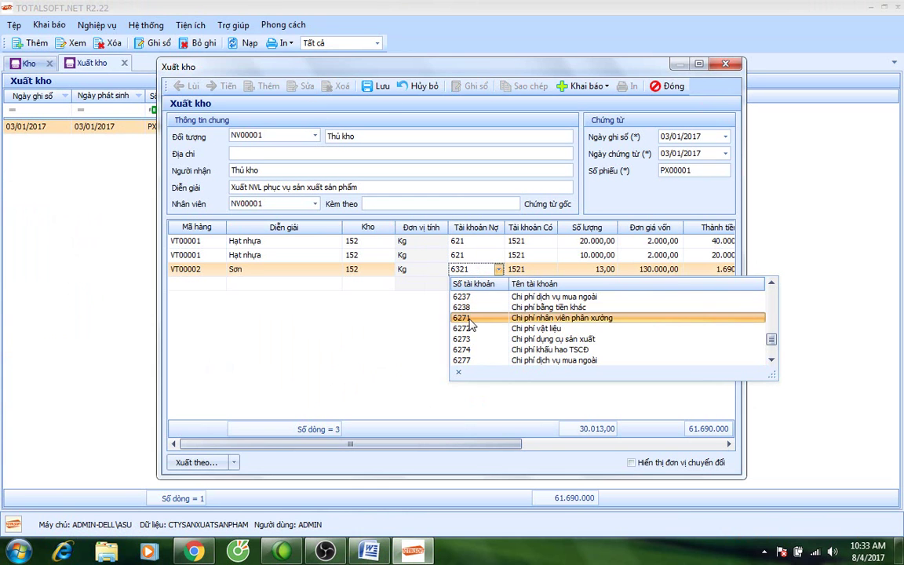
click(471, 320)
click(375, 90)
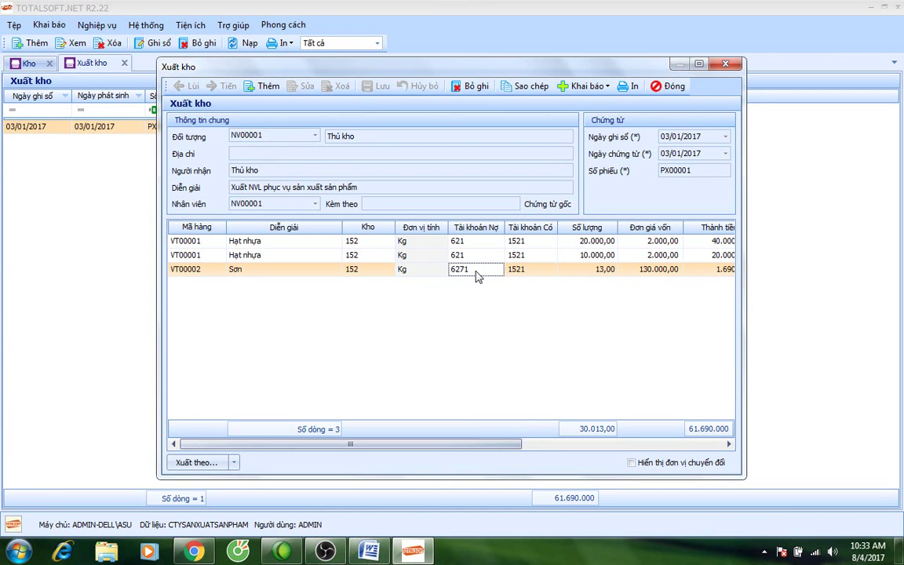
Unpost and edit PX00001 again, changing the Sơn line's debit account to 621.
click(471, 86)
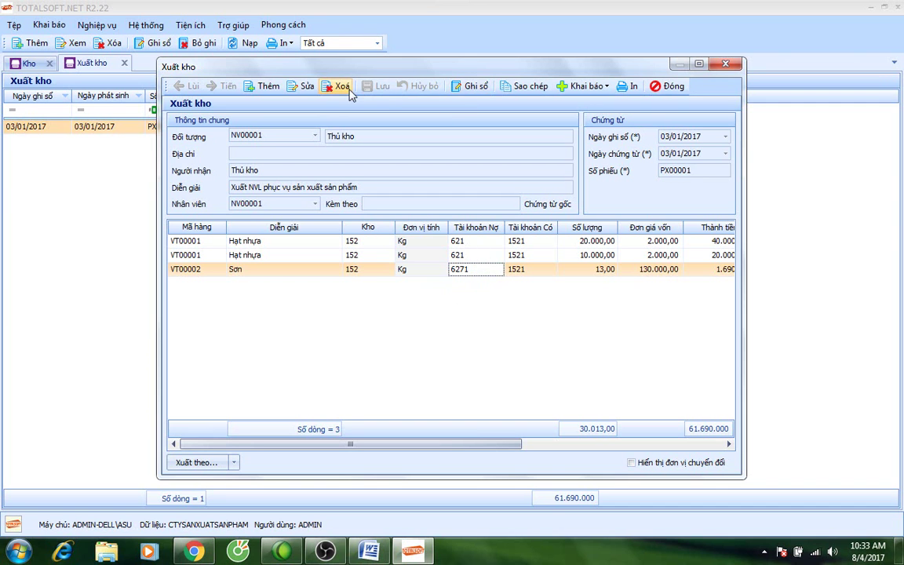
click(312, 87)
click(459, 268)
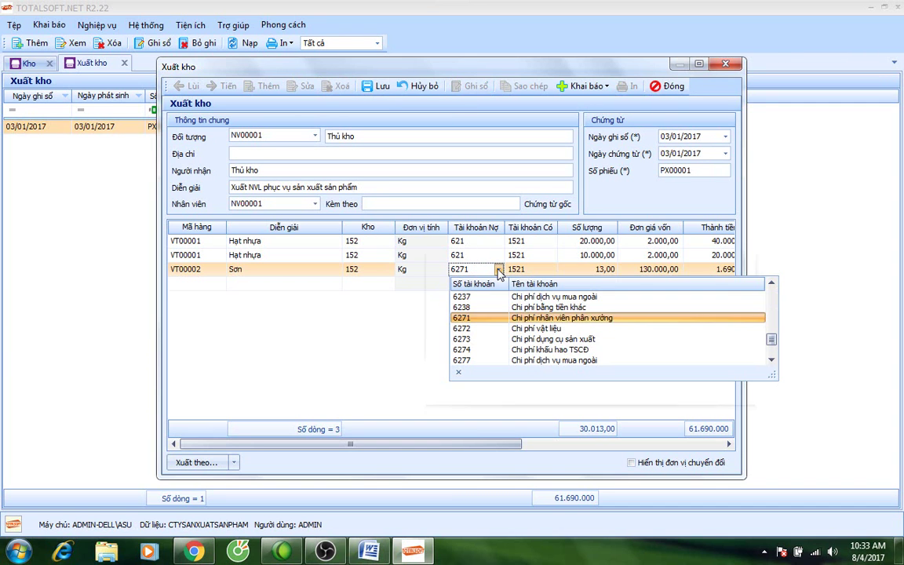
scroll(502, 322, up, 3)
click(504, 328)
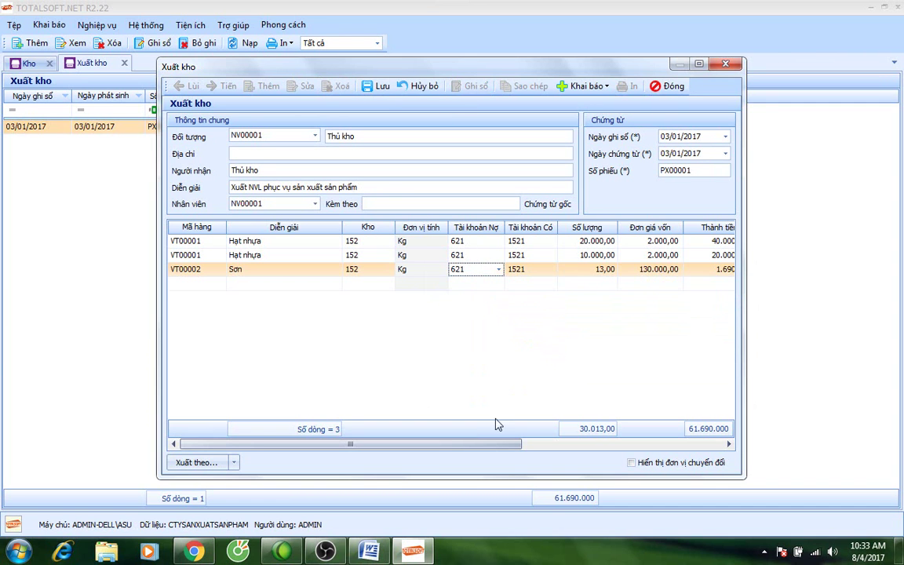
drag(470, 445, 659, 449)
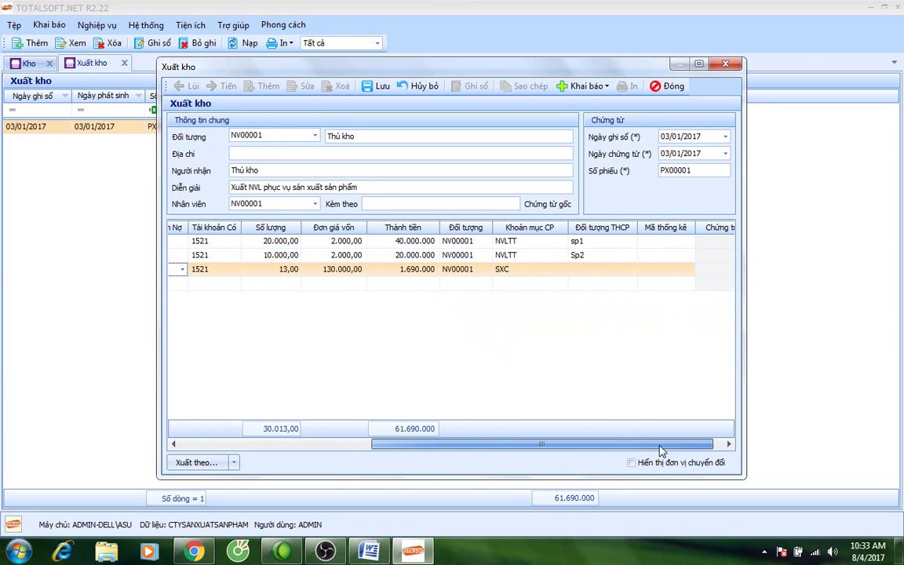
Set the Sơn line's cost item to NVLTT, save, and close the voucher and issue list.
click(540, 269)
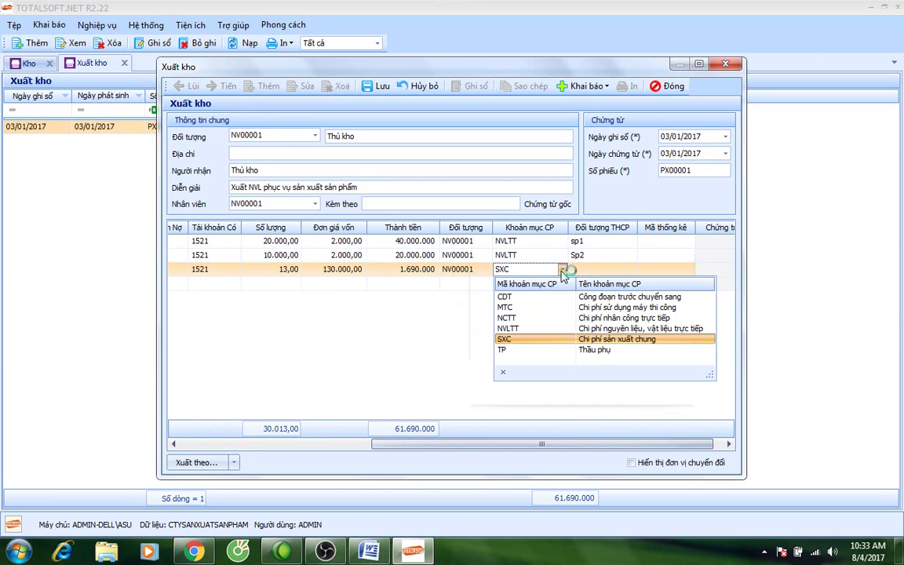
click(539, 329)
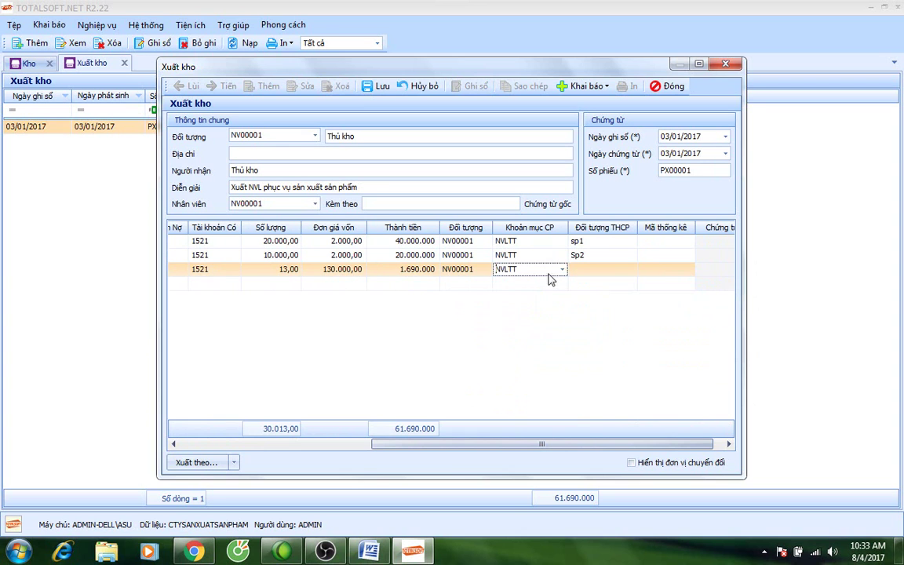
drag(545, 443, 582, 446)
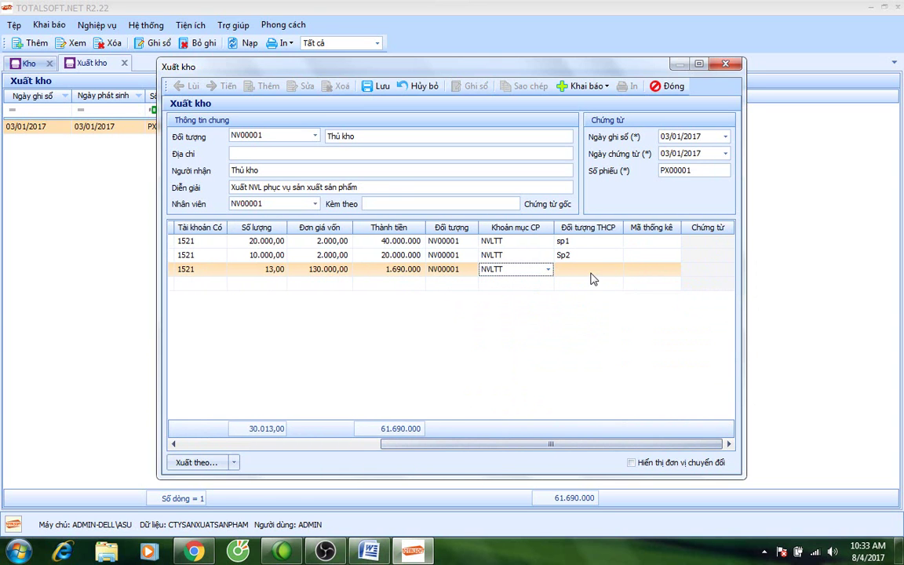
drag(484, 446, 262, 446)
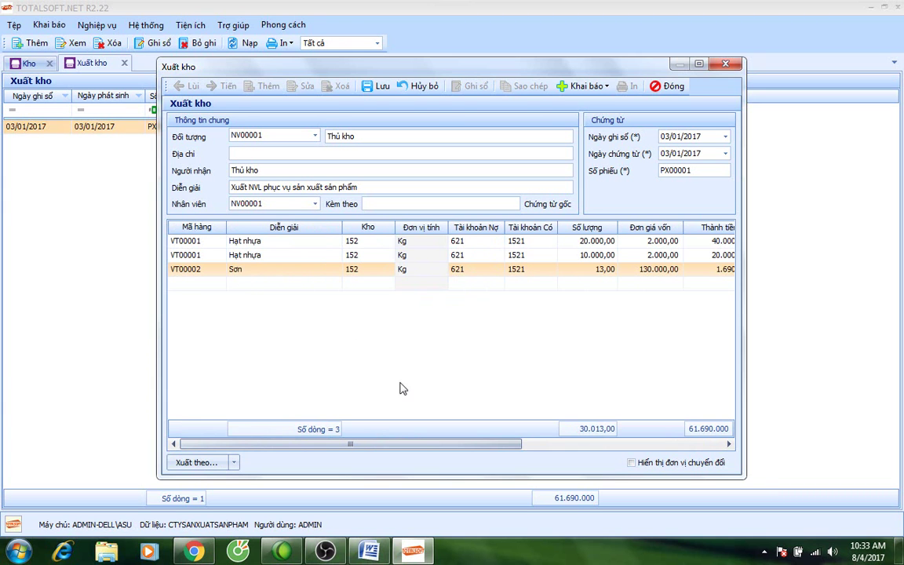
drag(390, 444, 502, 420)
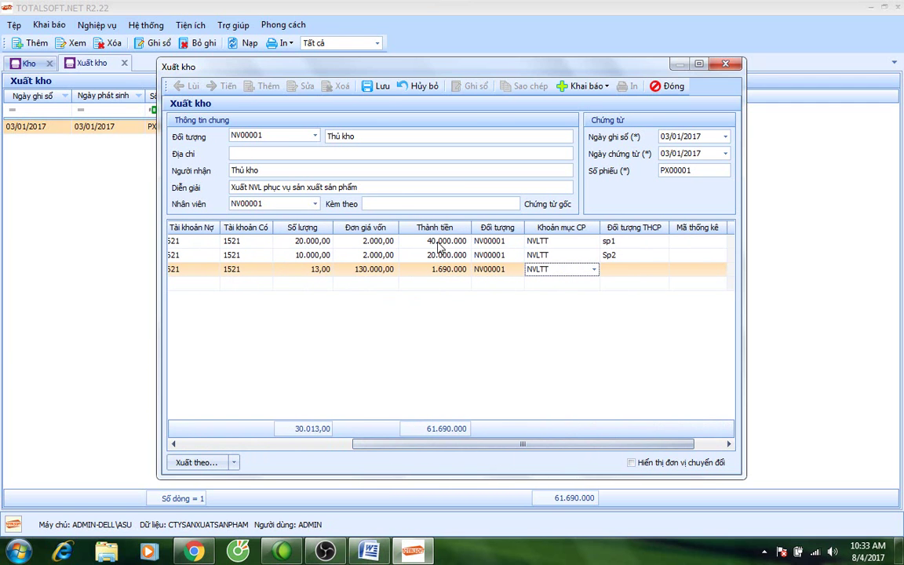
click(379, 88)
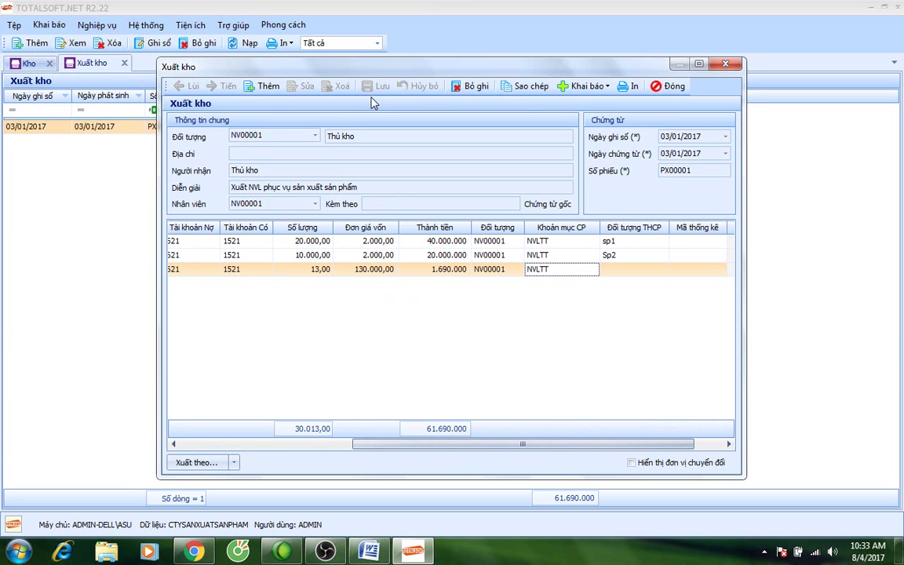
click(669, 87)
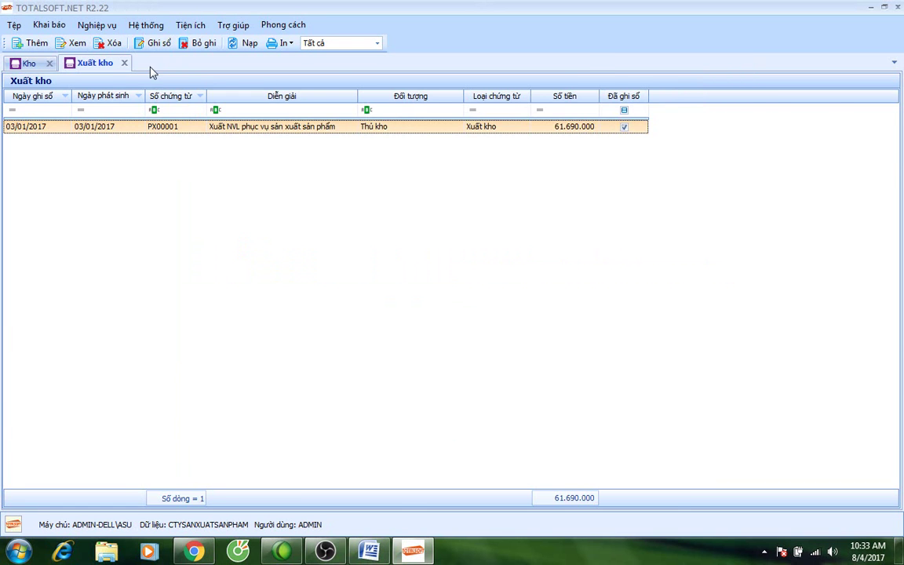
click(124, 63)
Close the Kho module, open Nghiệp vụ > Tổng hợp, and scroll the Word notes to 622.
click(49, 46)
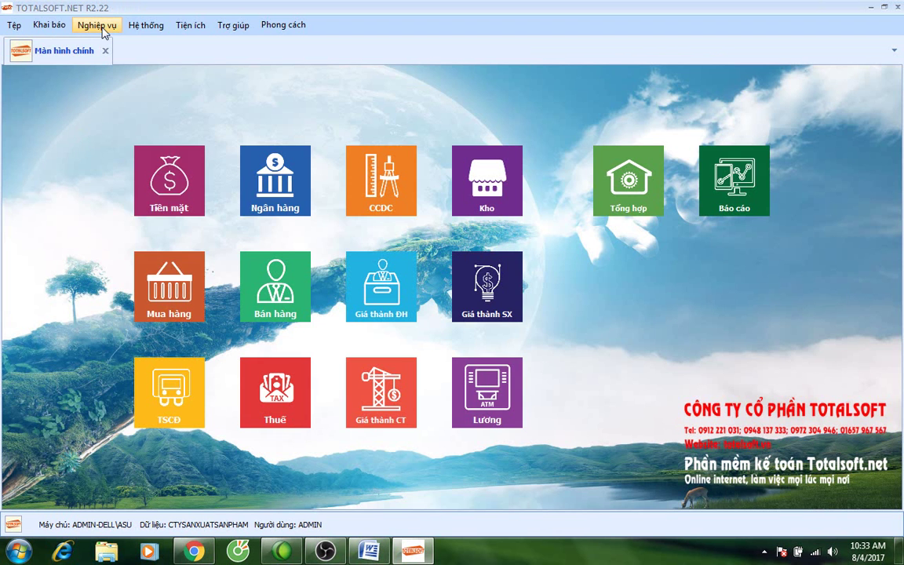
click(103, 33)
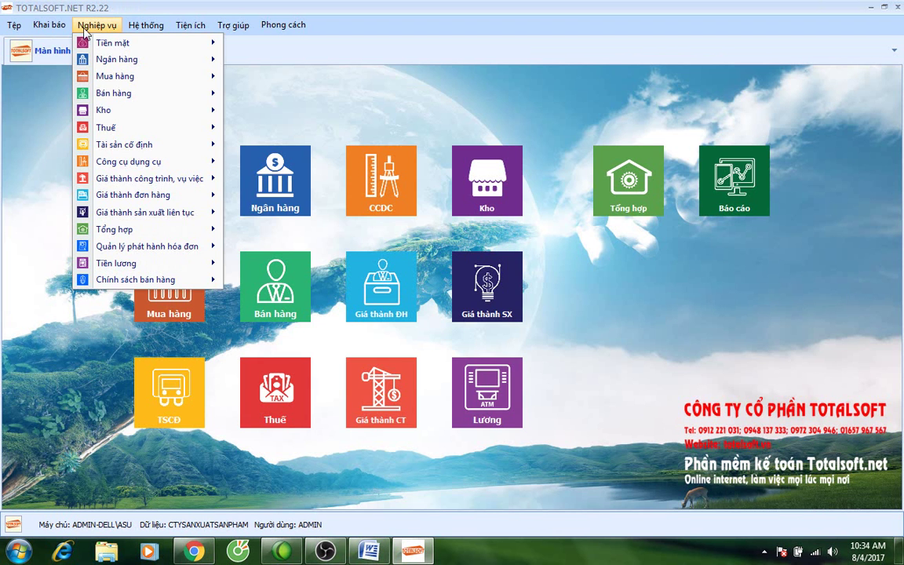
mouse_move(140, 231)
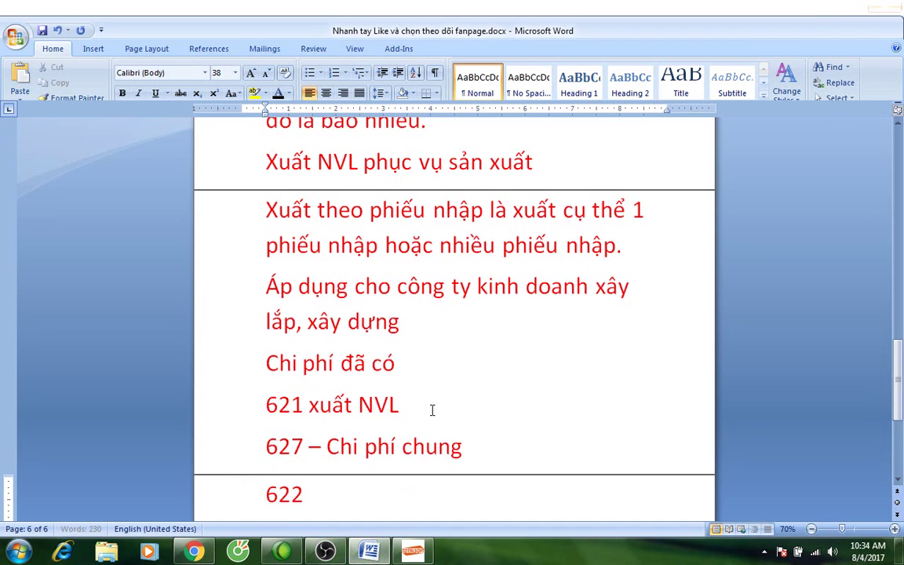
scroll(439, 385, down, 5)
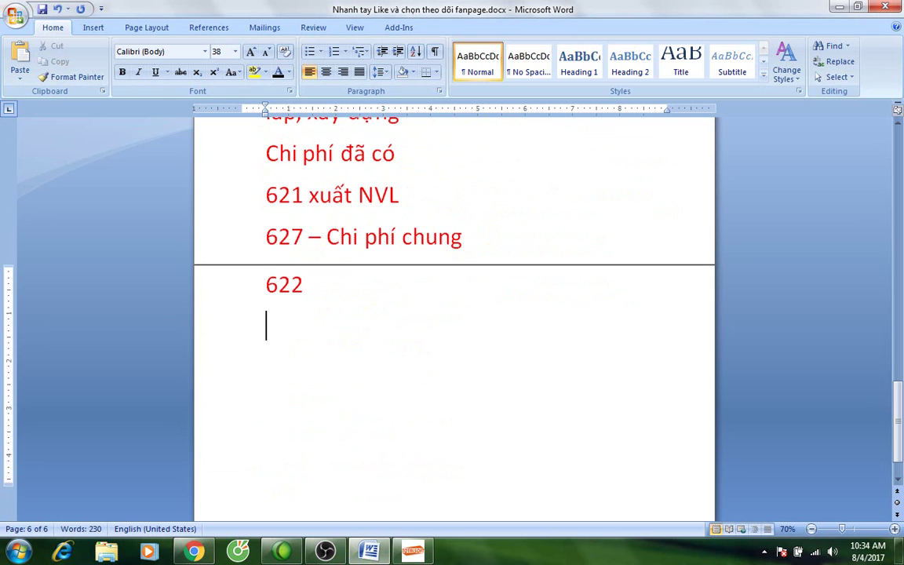
Type Tổng hợp số liệu, Kết chuyển chi phí, Phân bổ chi phí, Nhập kho thành phẩm as separate lines.
text(Tổng)
text( hơ)
text(p so liệu)
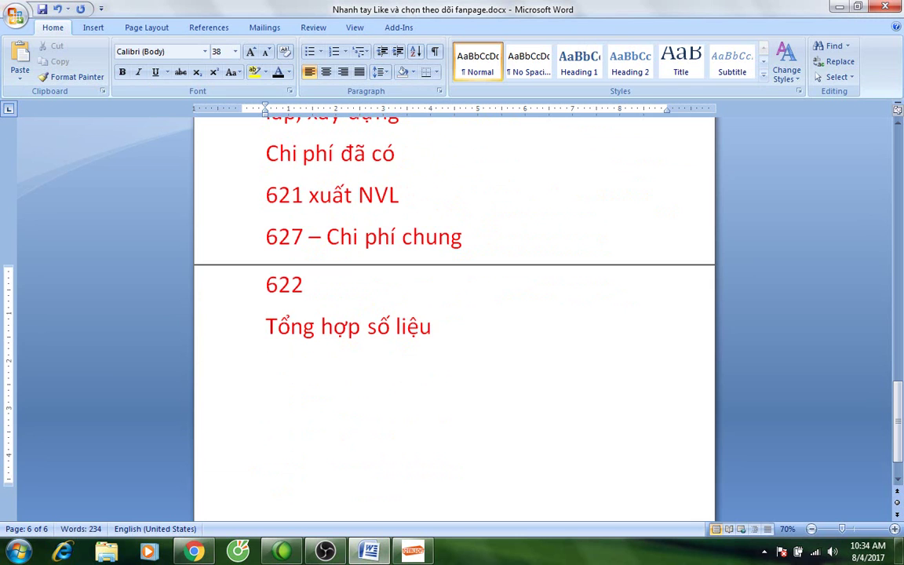
key(Return)
text(Kêt)
text( chue)
key(BackSpace)
text(yển chi)
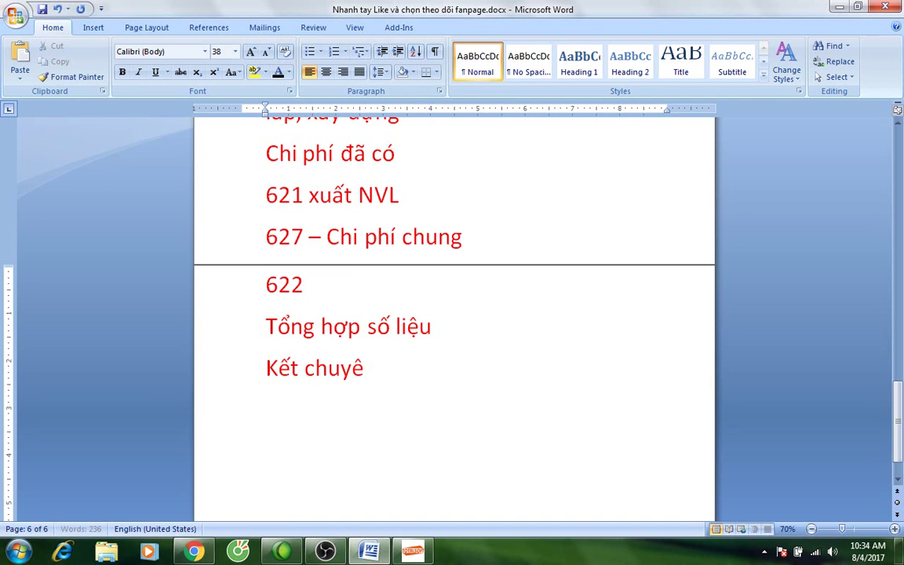
text( phí)
key(Return)
text(P)
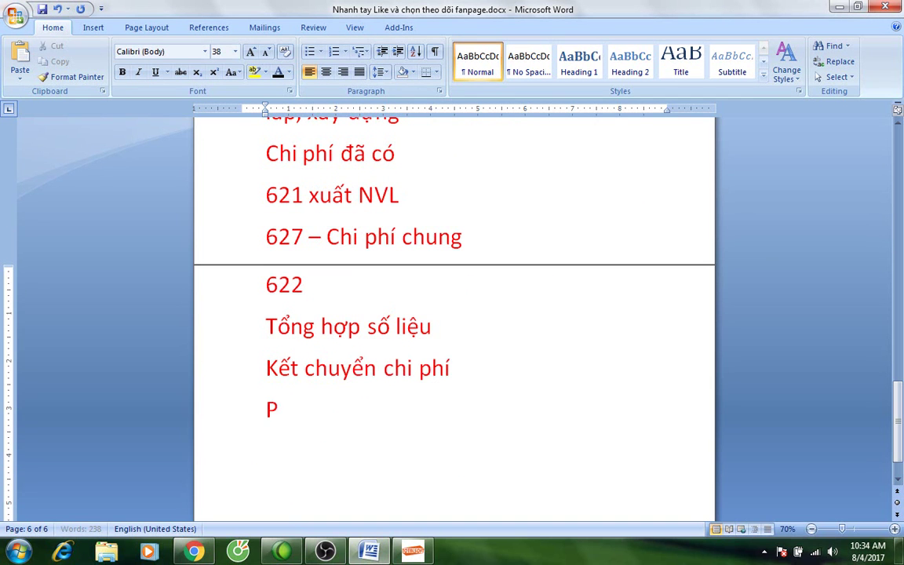
text(hân bổ chi )
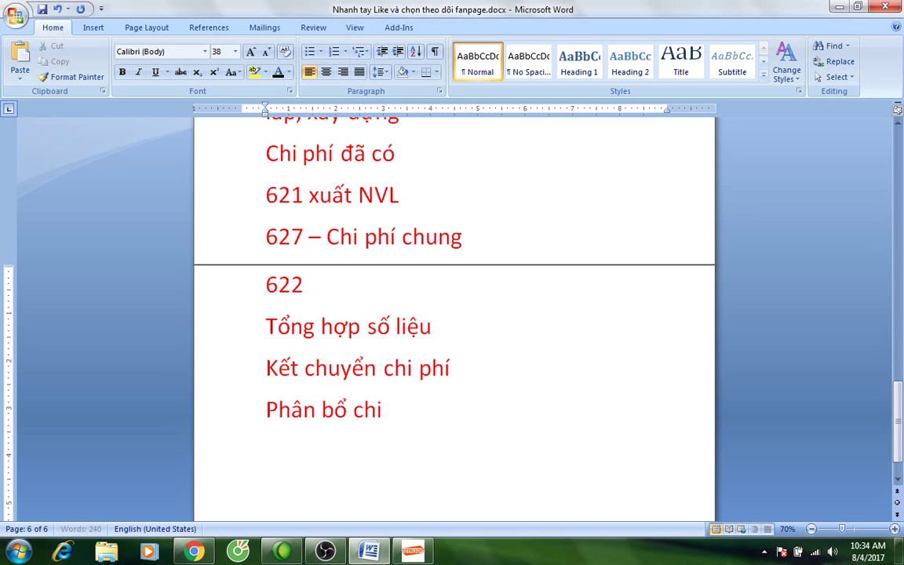
text(phí)
key(Return)
text(Nhập kho)
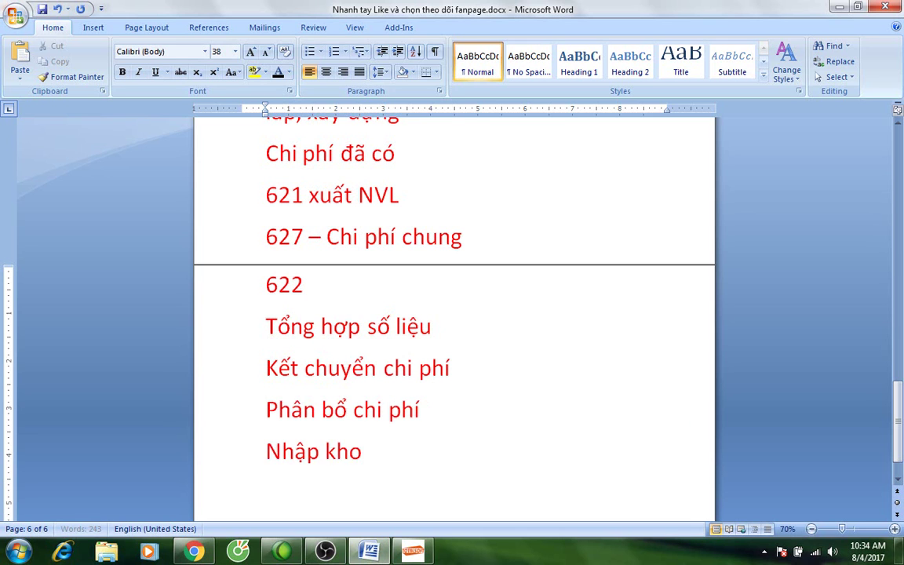
text( thành phẩm)
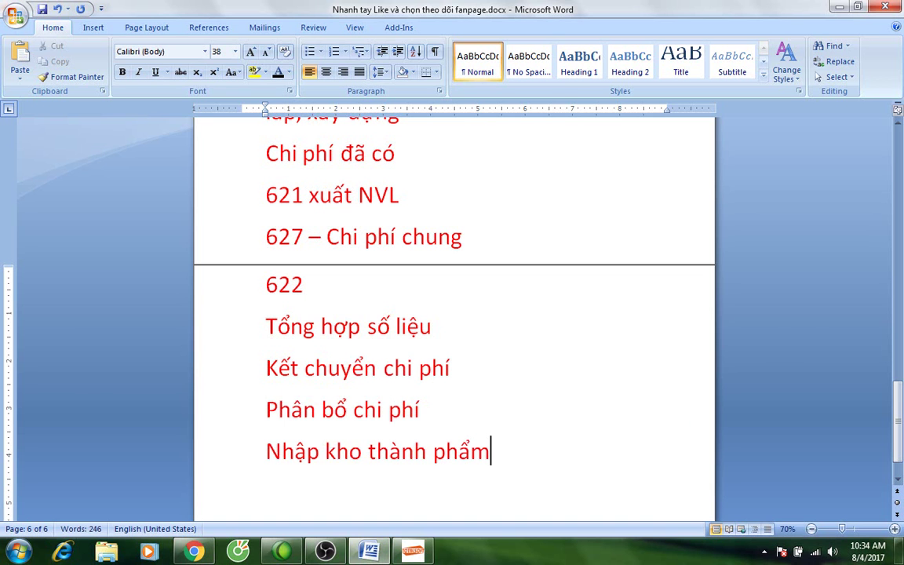
click(414, 554)
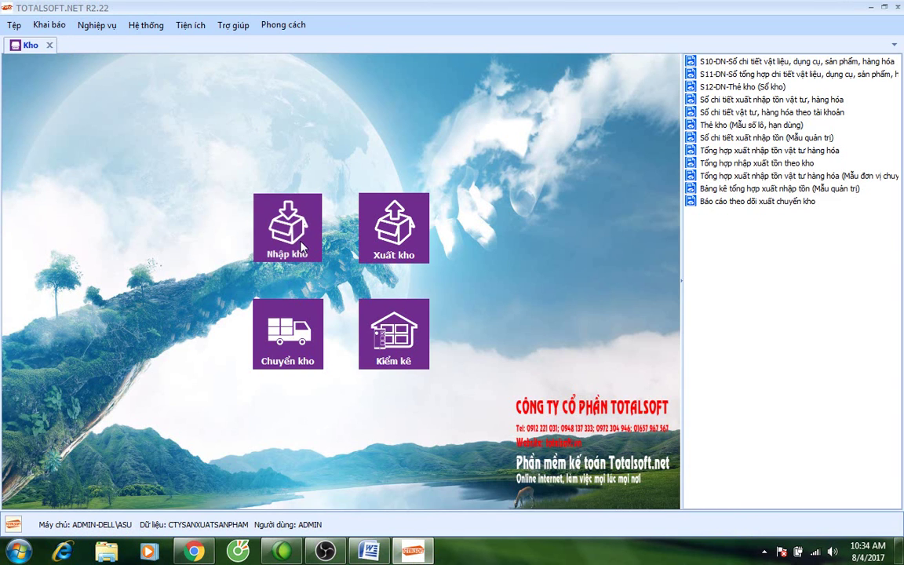
Open the Nhập kho receipts list and add a new receipt with Thêm.
click(303, 248)
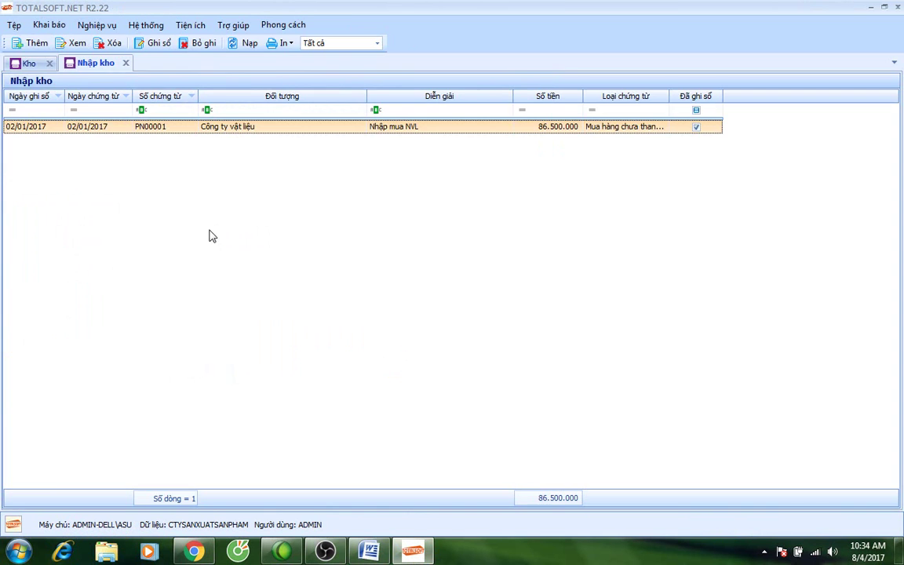
right_click(199, 179)
click(226, 183)
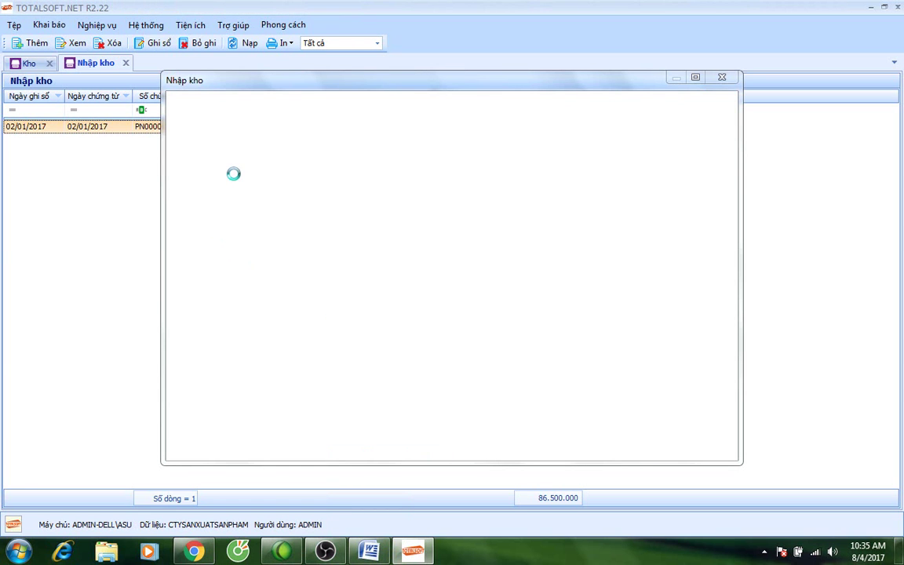
Set the receipt partner to ĐT00002 Nhà hàng, employee NV00001, and posting date 31/01/2017.
click(309, 150)
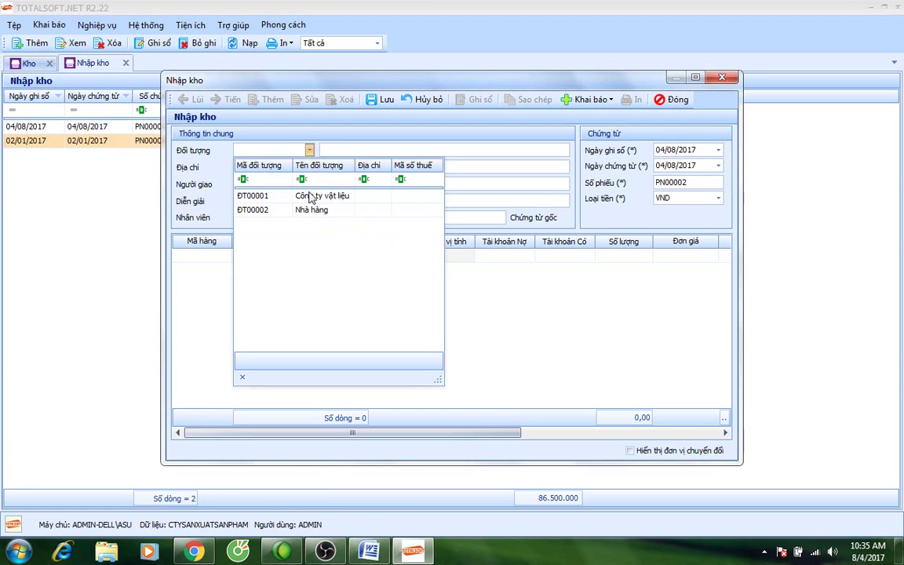
click(457, 132)
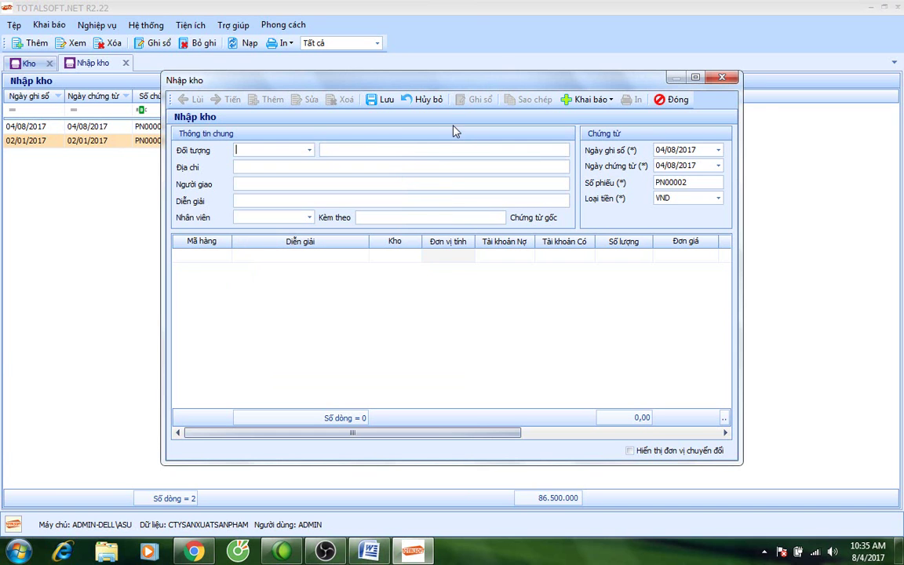
click(311, 150)
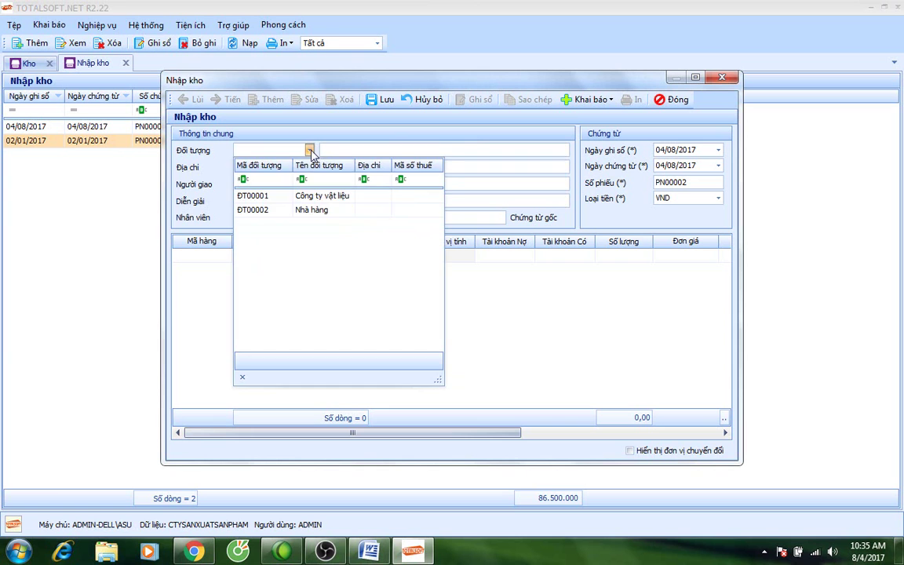
click(297, 209)
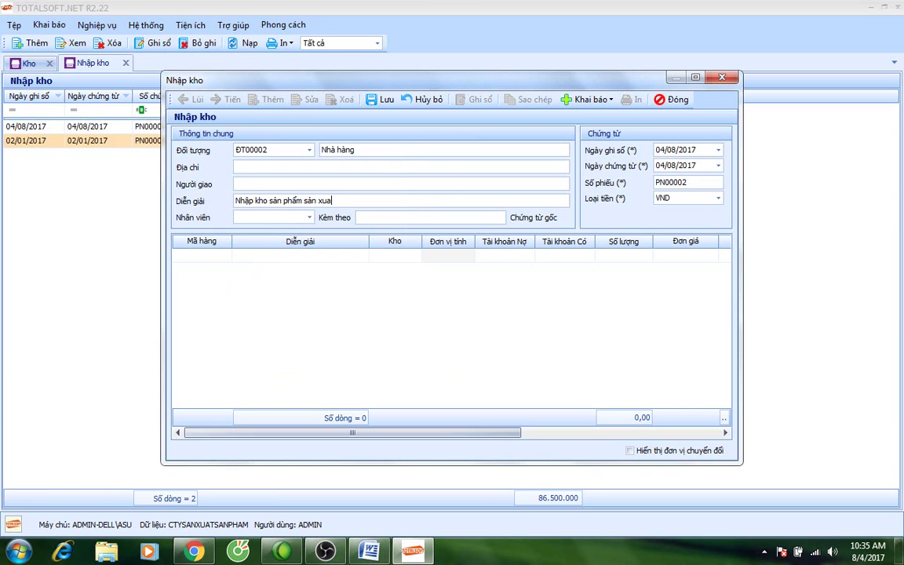
click(309, 217)
click(308, 265)
key(Tab)
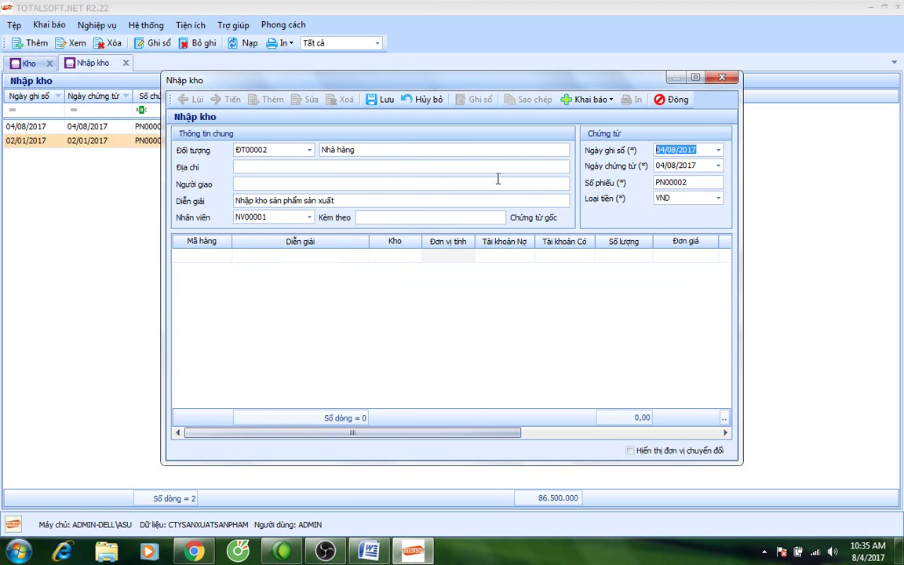
key(Tab)
key(shift+Tab)
text(3101)
key(Tab)
key(Tab)
key(Tab)
key(Tab)
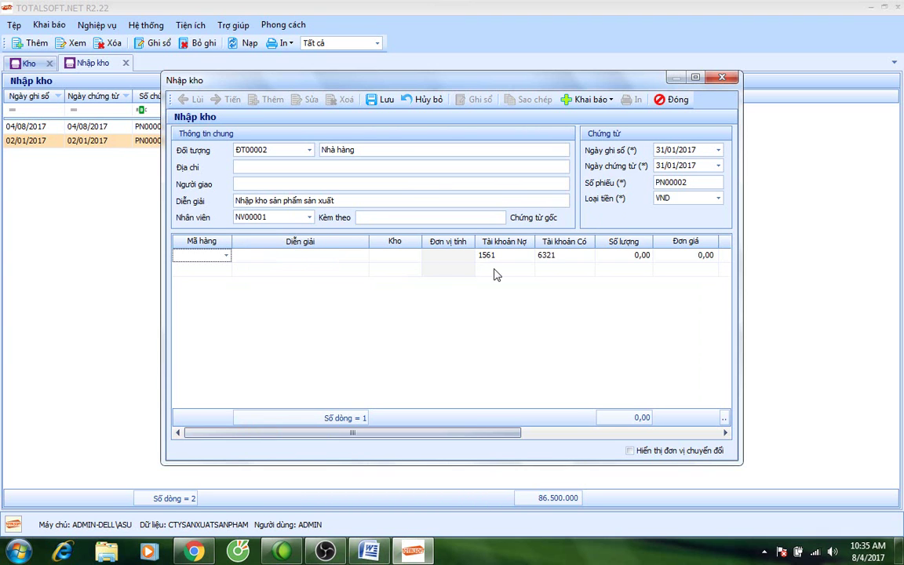
Enter line sp1: warehouse 155, quantity 1.000, credit account 1541.
click(226, 255)
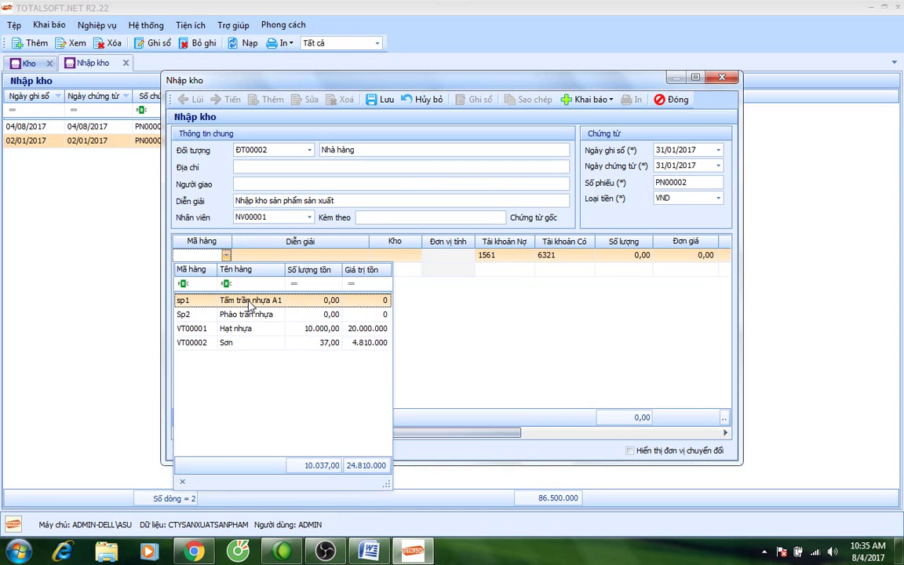
click(250, 300)
key(Tab)
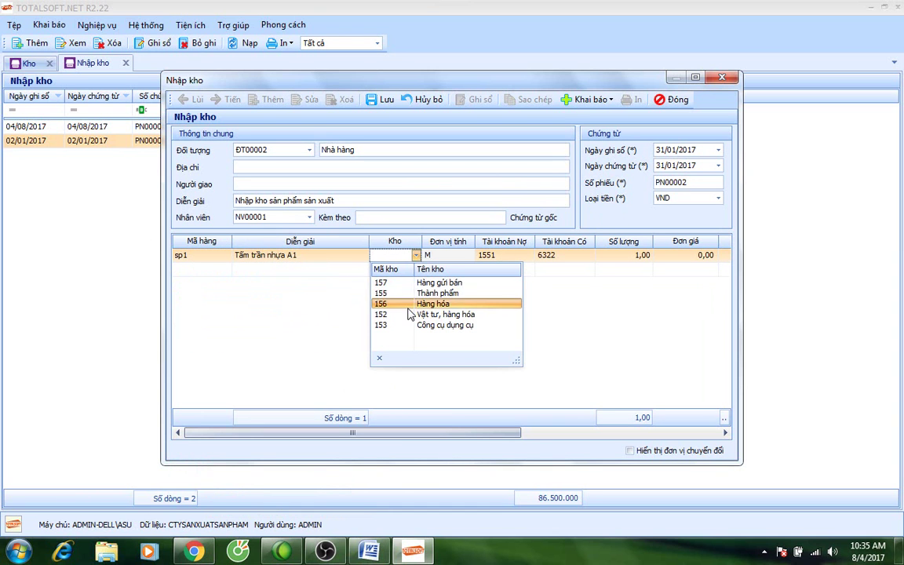
click(412, 293)
key(Tab)
key(Tab)
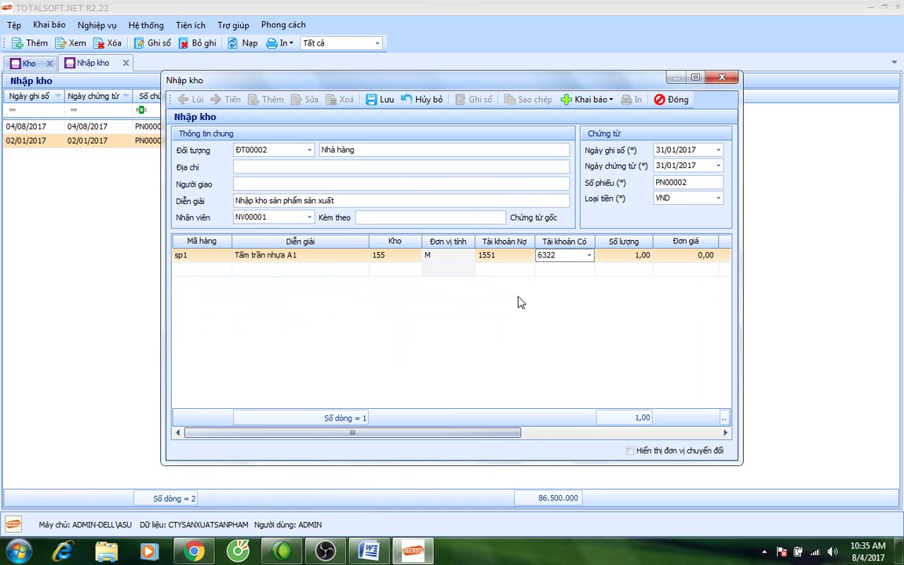
key(Tab)
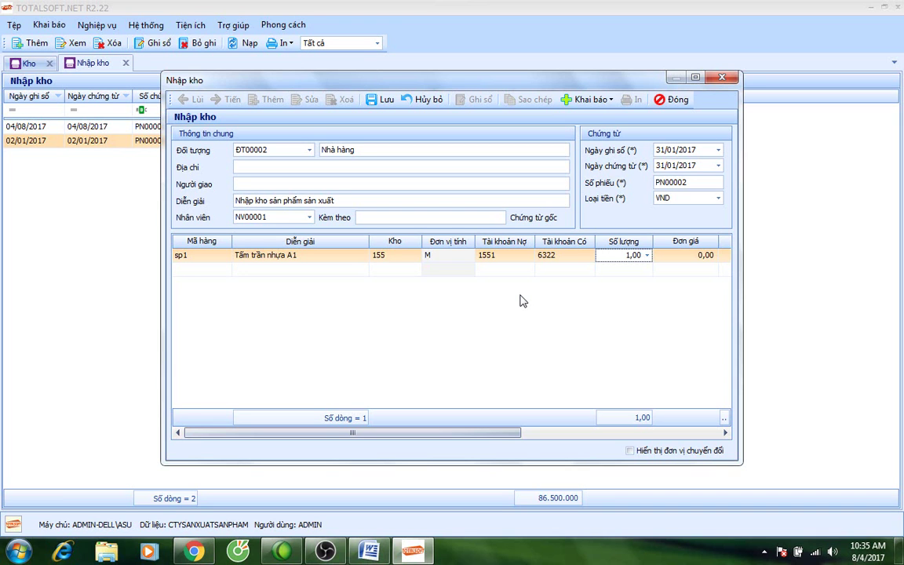
text(0000)
key(Tab)
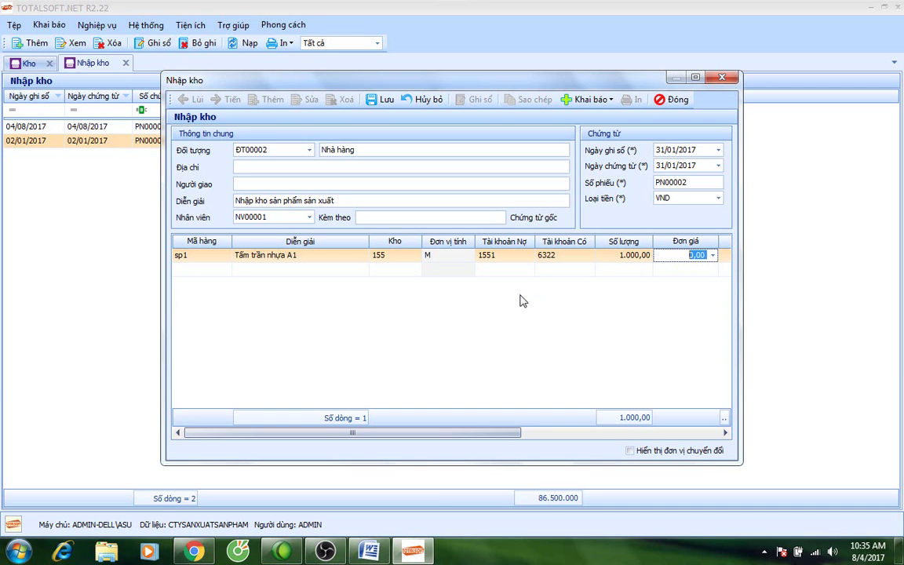
click(554, 257)
text(1541)
key(Return)
key(Tab)
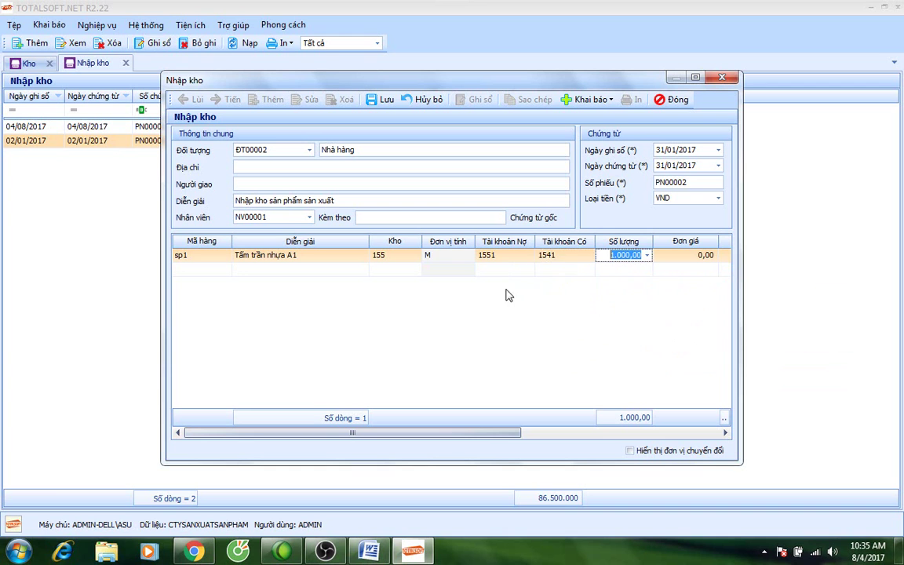
click(563, 261)
key(Escape)
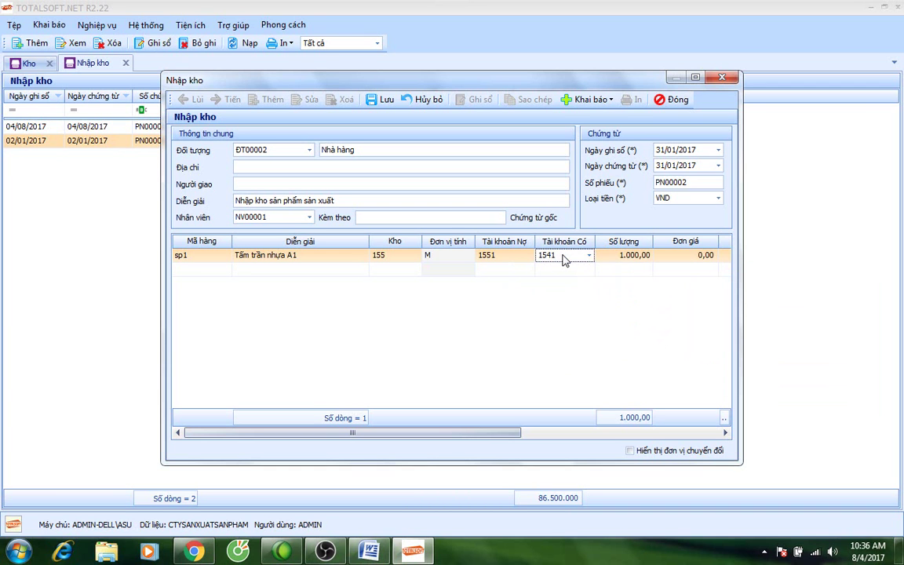
key(Tab)
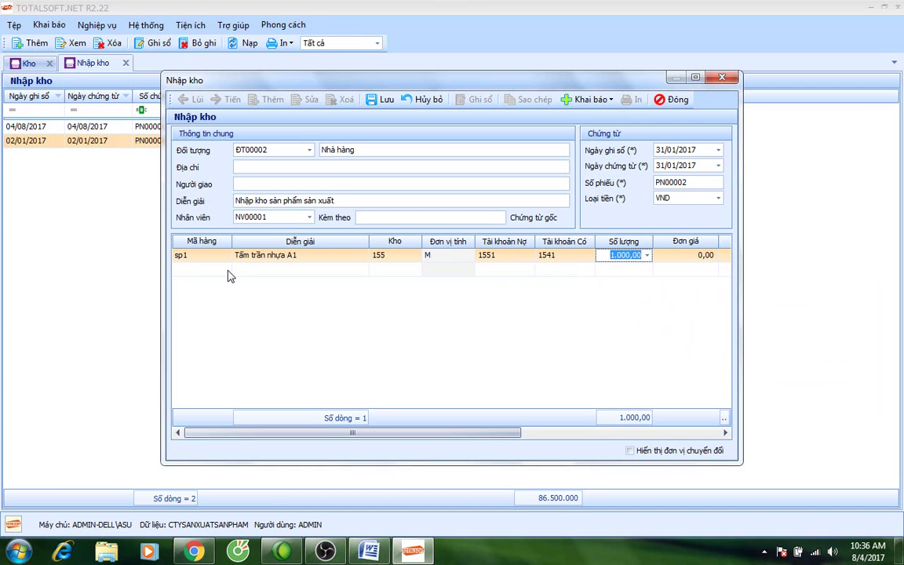
Add line Sp2 with credit account 1541 and quantity 500.
click(228, 269)
click(226, 269)
click(235, 328)
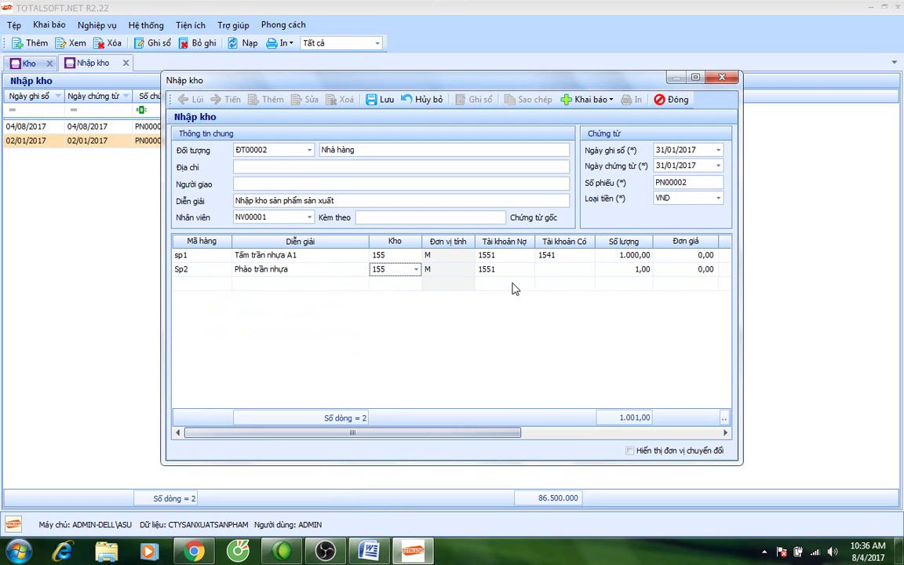
click(563, 269)
text(1541)
key(Return)
key(Tab)
text(500)
key(Tab)
key(Tab)
key(Tab)
key(Tab)
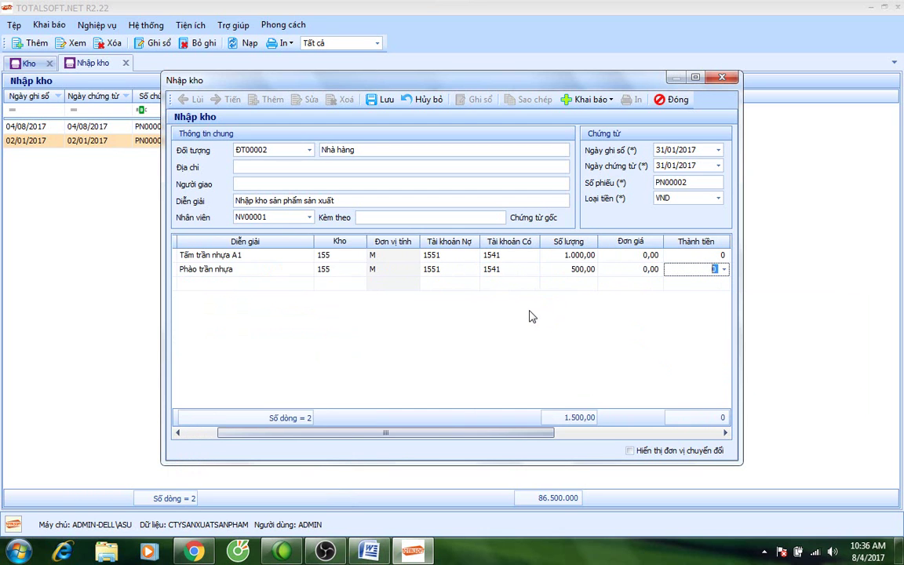
key(Tab)
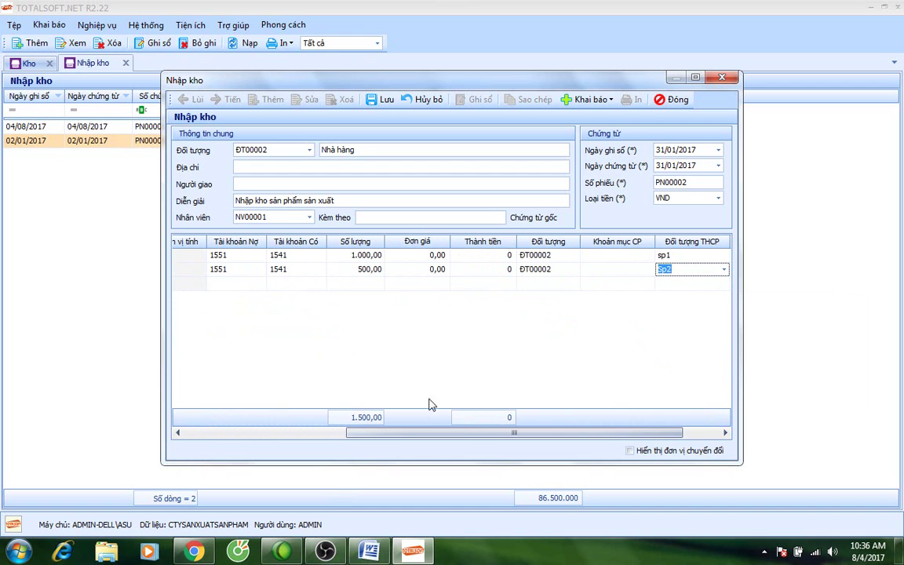
Save receipt PN00002, review the sp1 line, and close the form.
drag(474, 439, 530, 439)
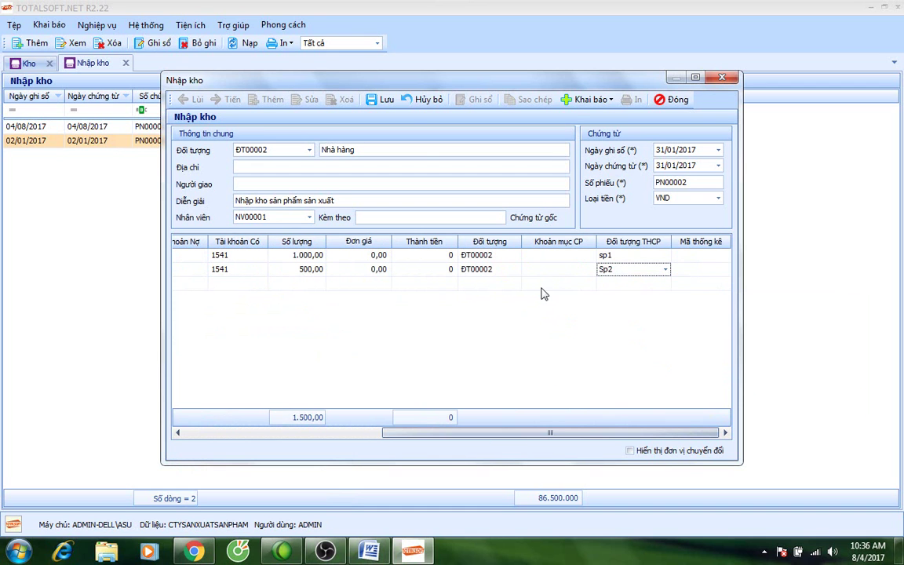
click(377, 98)
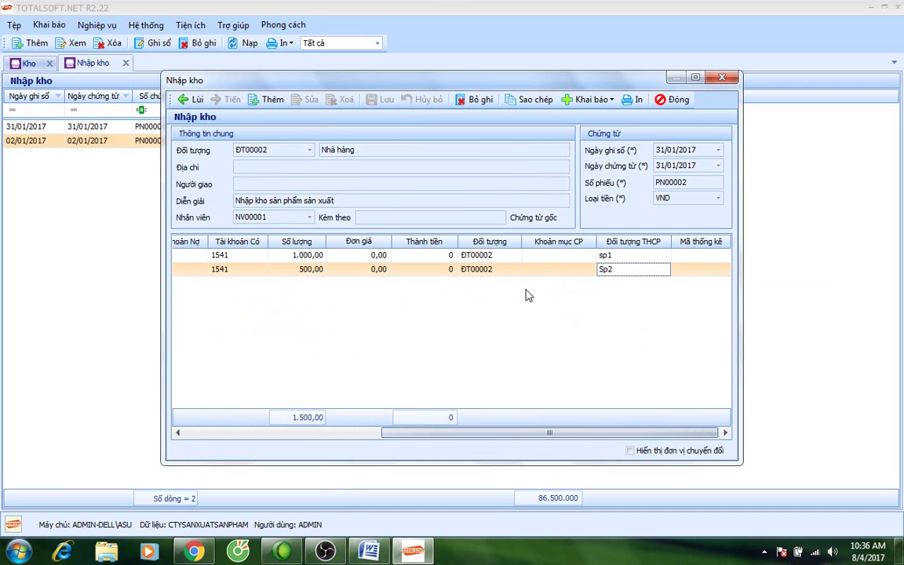
drag(444, 436, 573, 436)
click(192, 255)
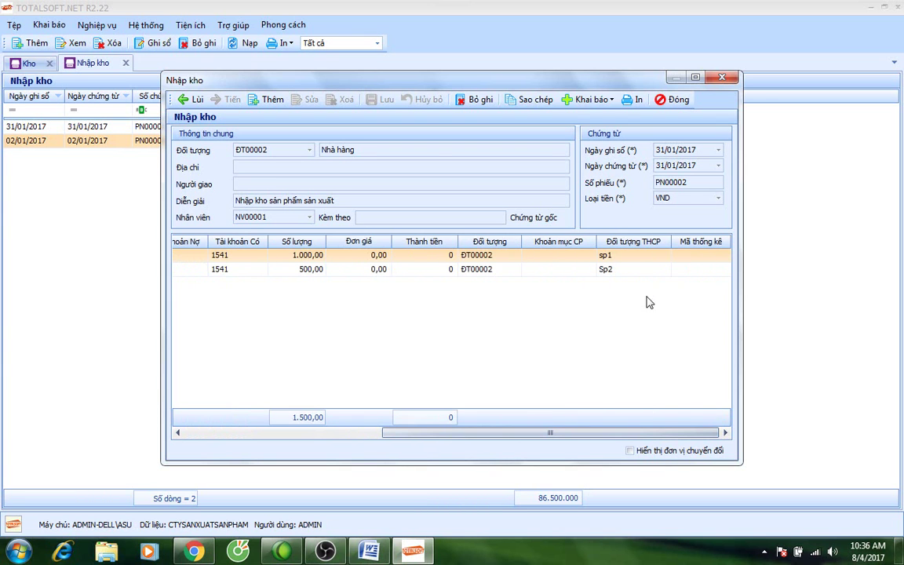
click(650, 258)
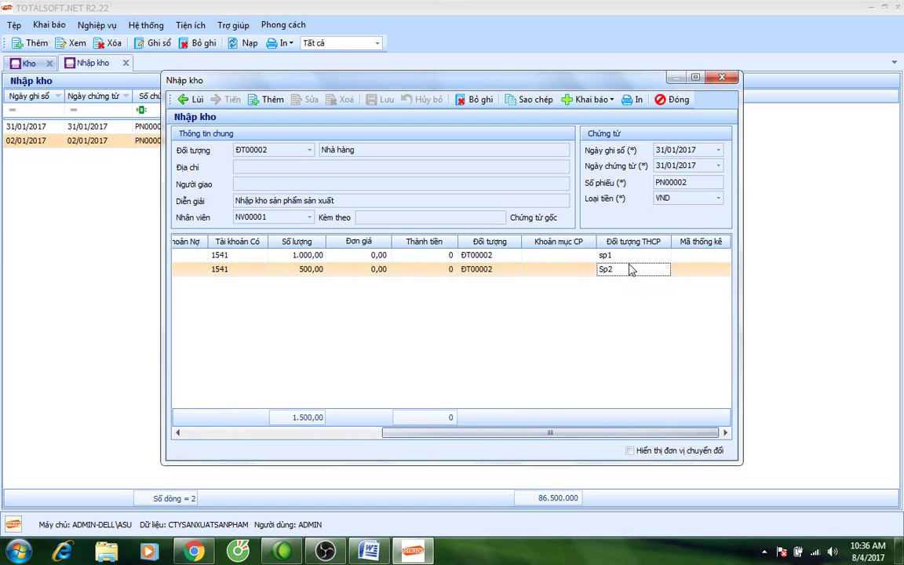
click(673, 100)
Close the warehouse receipts list and open the closing-transfer account rules (Tài khoản kết chuyển).
click(125, 62)
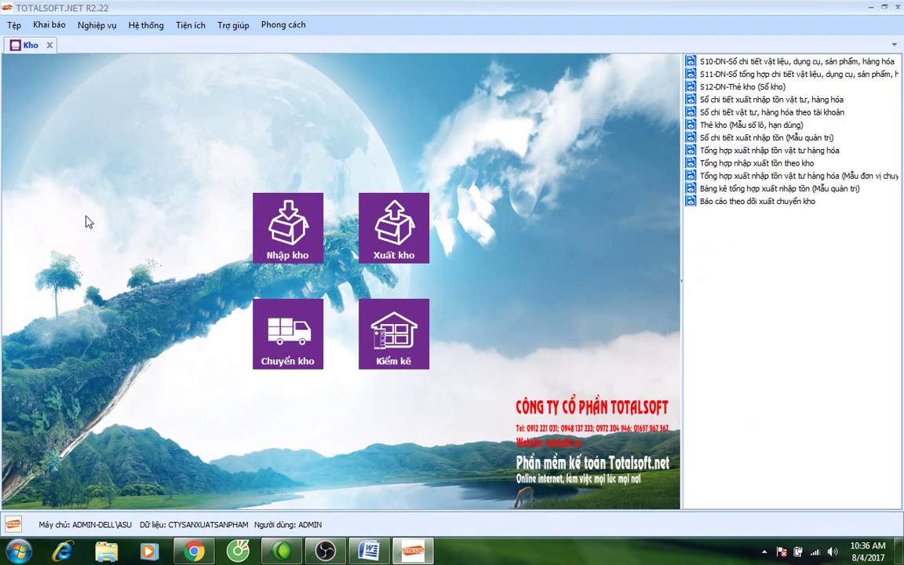
click(96, 24)
mouse_move(48, 25)
mouse_move(110, 47)
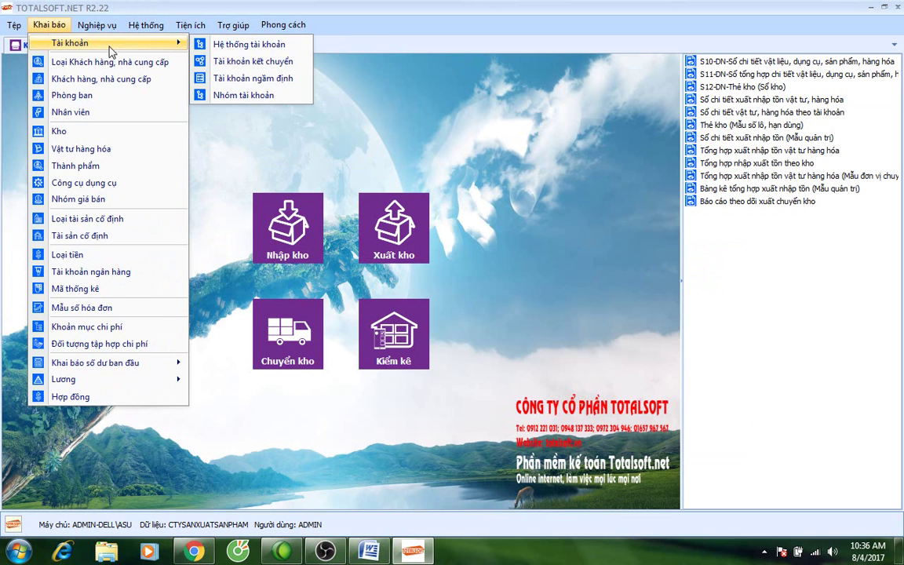
click(236, 61)
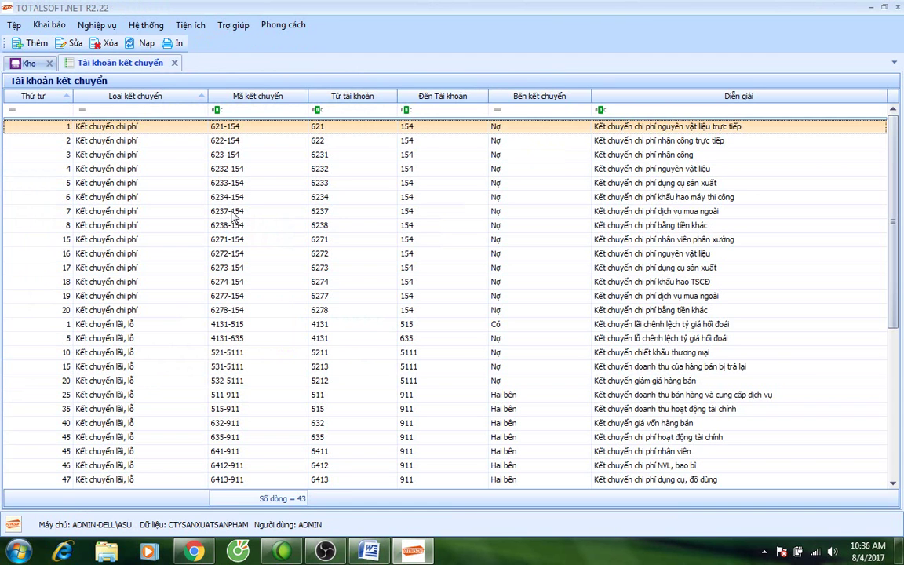
Retarget transfer rules 621-154 and 622-154 to account 1541.
double_click(343, 129)
click(550, 233)
text(1541)
click(334, 190)
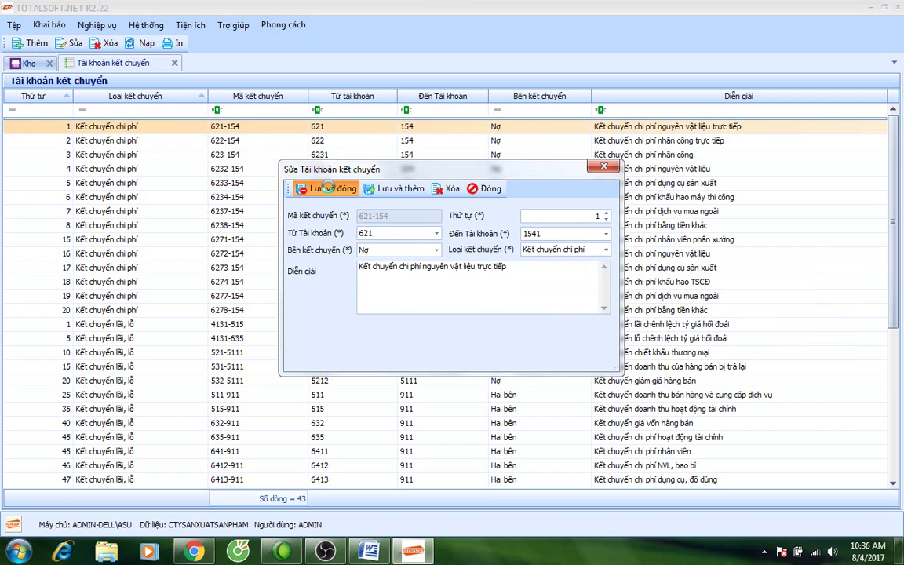
double_click(335, 141)
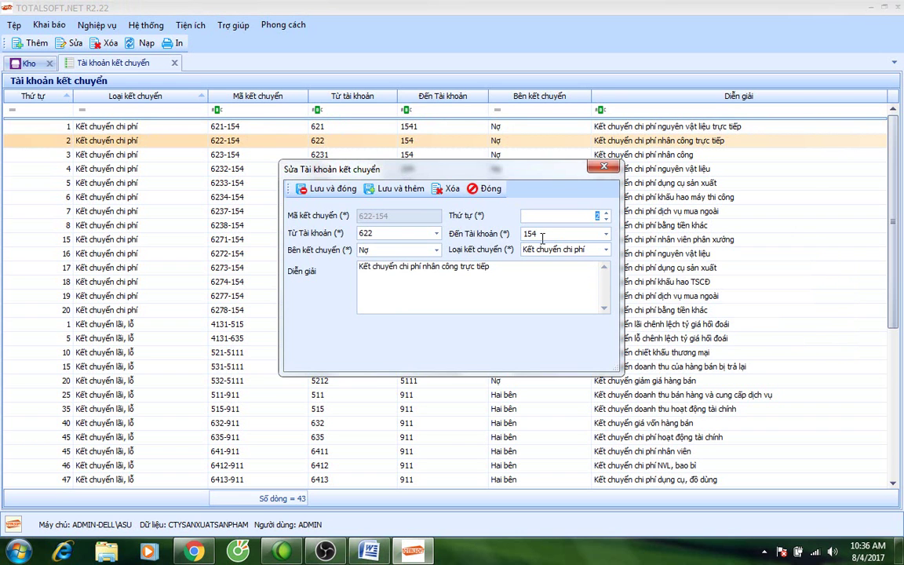
click(549, 233)
click(328, 188)
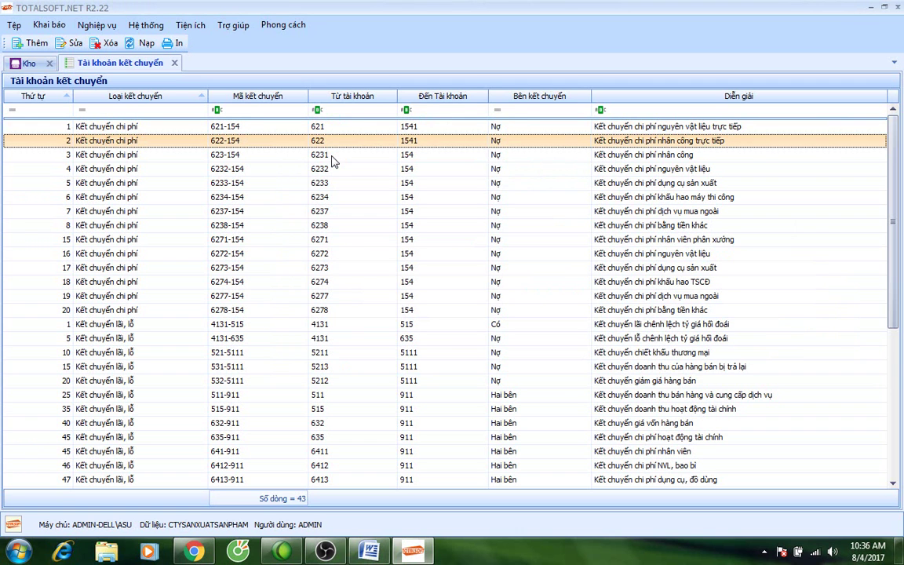
Change transfer rules 6271-154 and 6272-154 to post to account 1541.
double_click(335, 239)
click(541, 233)
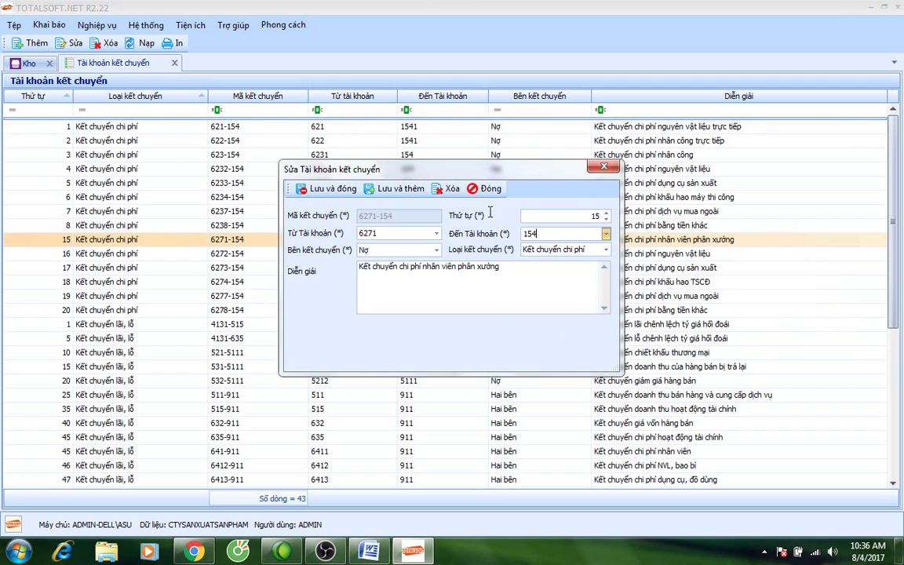
text(1)
click(345, 189)
double_click(335, 254)
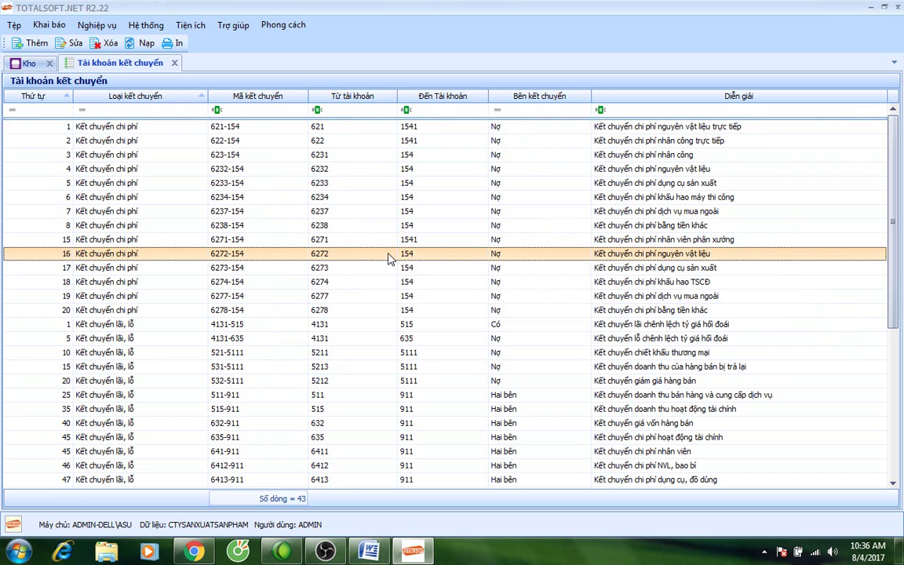
click(542, 233)
text(1)
click(316, 196)
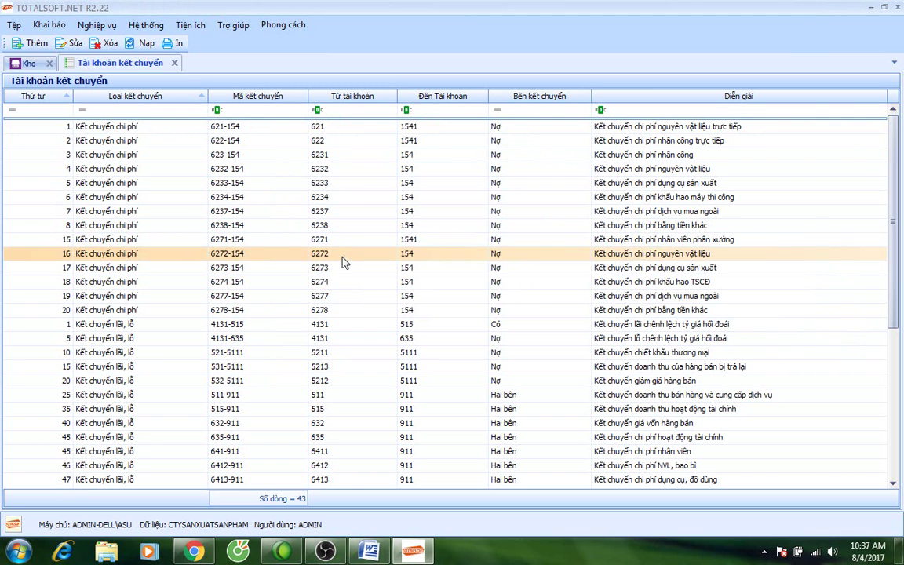
Change rule 6273-154 and the row 18 rule to target account 1541.
click(337, 272)
double_click(506, 269)
click(546, 235)
text(1541)
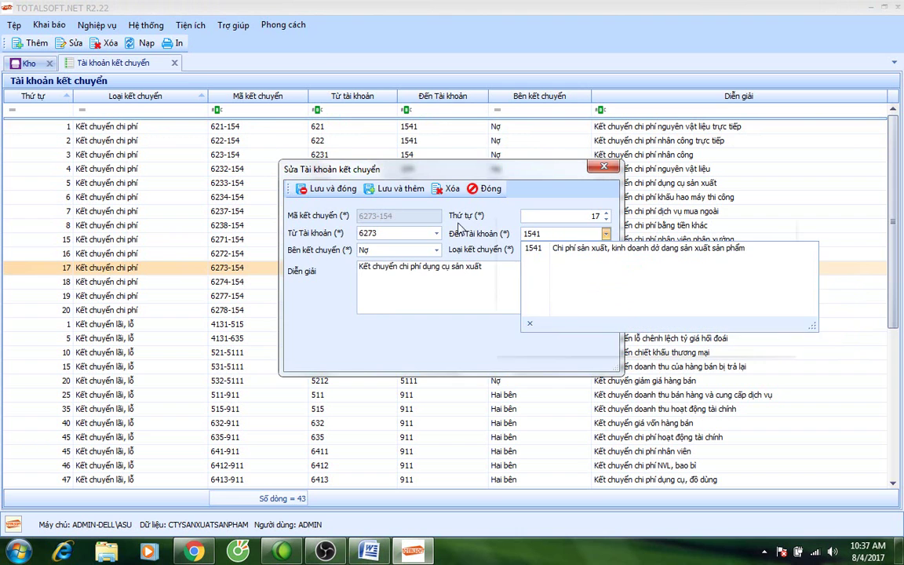
click(322, 188)
click(335, 282)
double_click(335, 284)
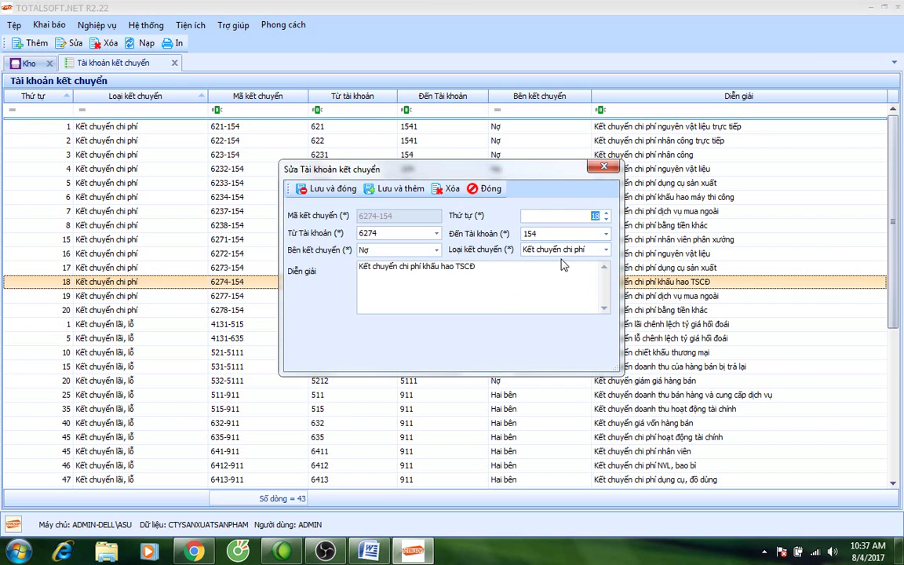
click(549, 233)
text(1)
click(333, 190)
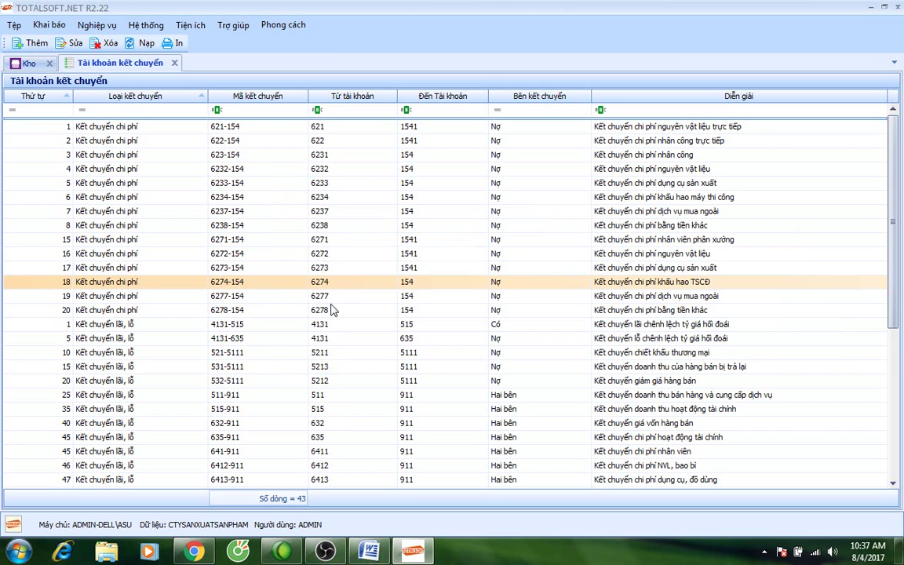
Retarget the row 19 and row 20 rules to 1541 and close the transfer-account list.
click(343, 298)
double_click(343, 298)
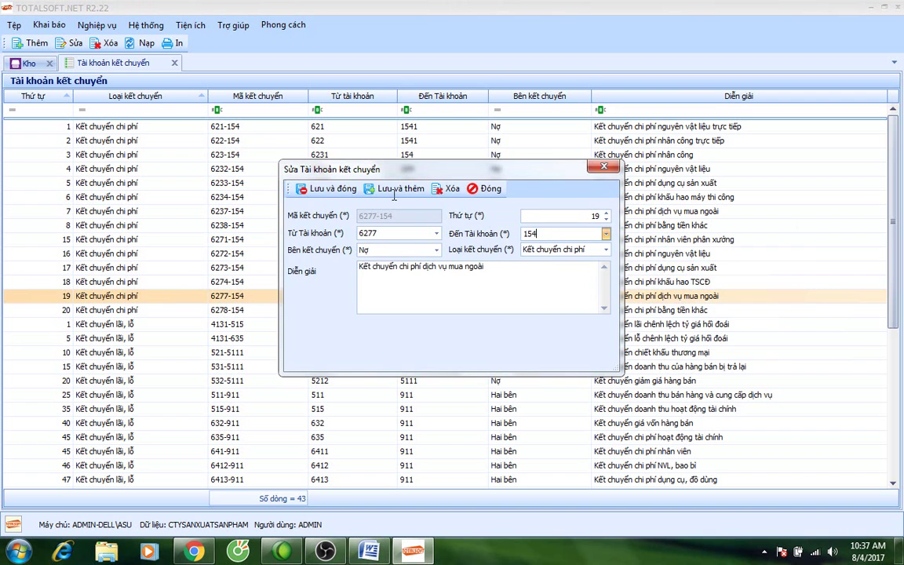
click(322, 188)
double_click(339, 318)
click(541, 233)
text(1)
click(330, 189)
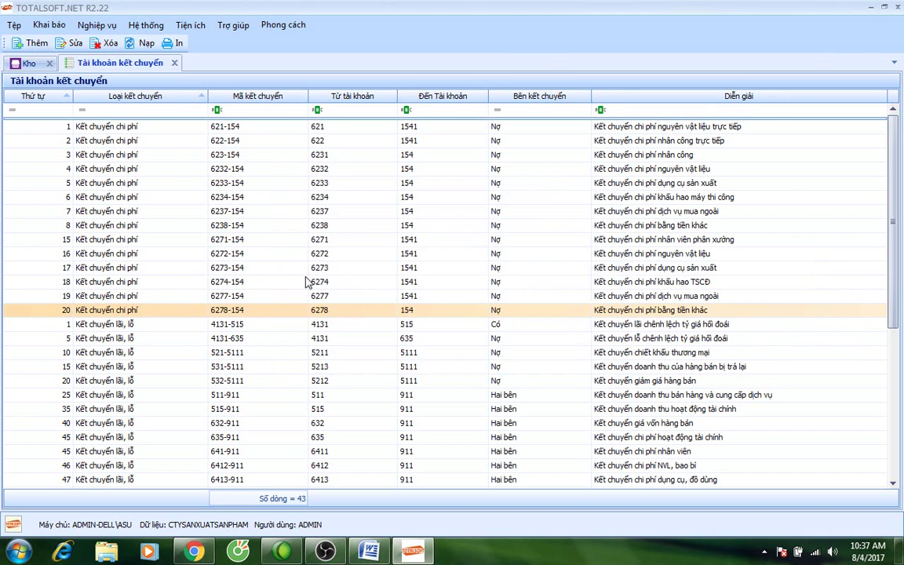
click(175, 63)
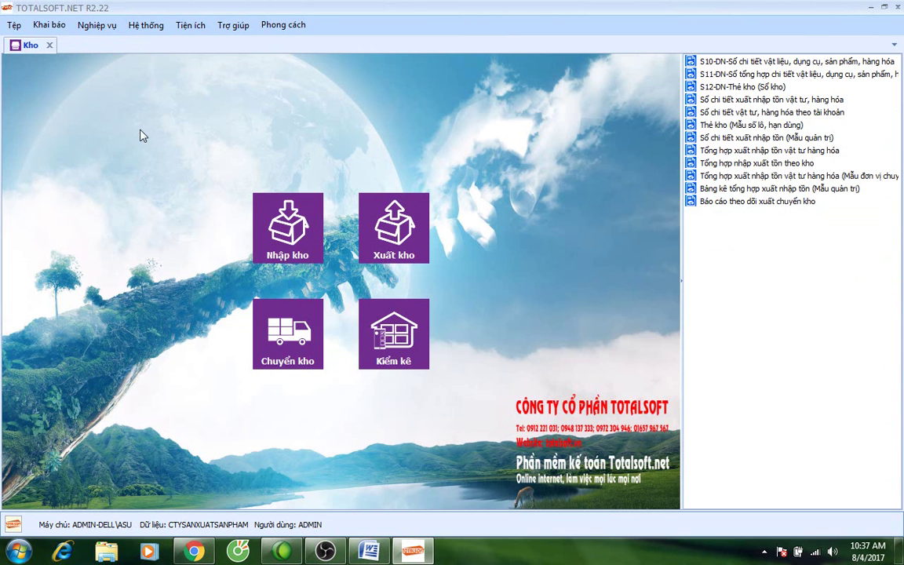
Start a new voucher in Kết chuyển chi phí for continuous production costing.
click(88, 28)
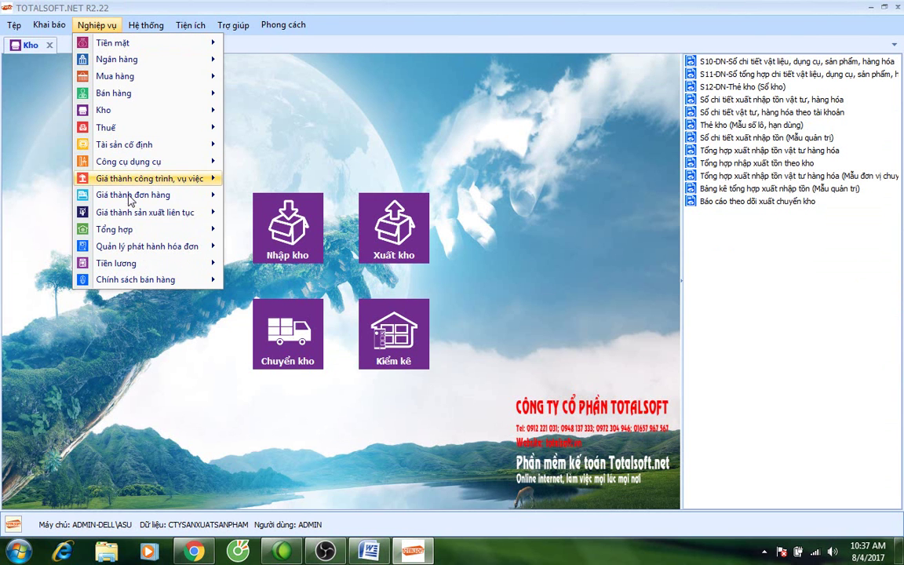
mouse_move(127, 218)
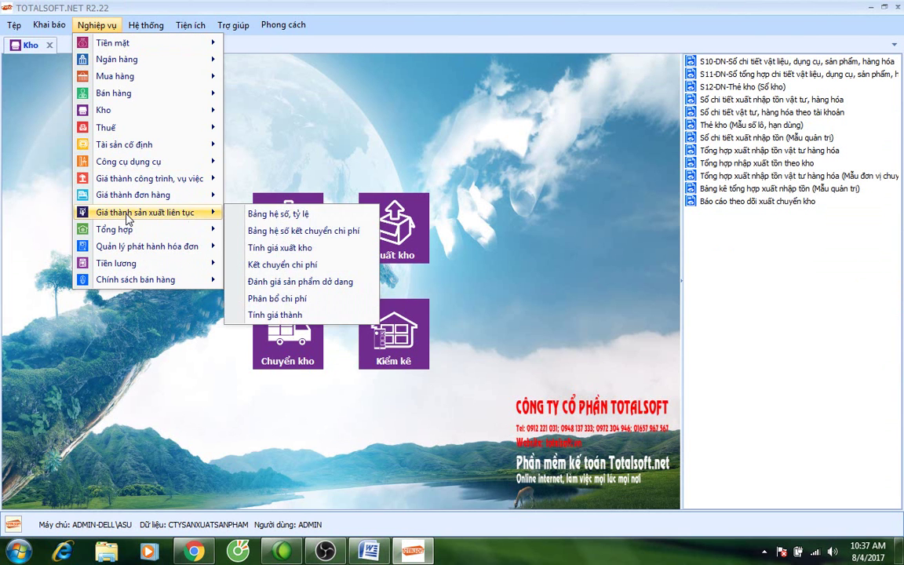
click(282, 265)
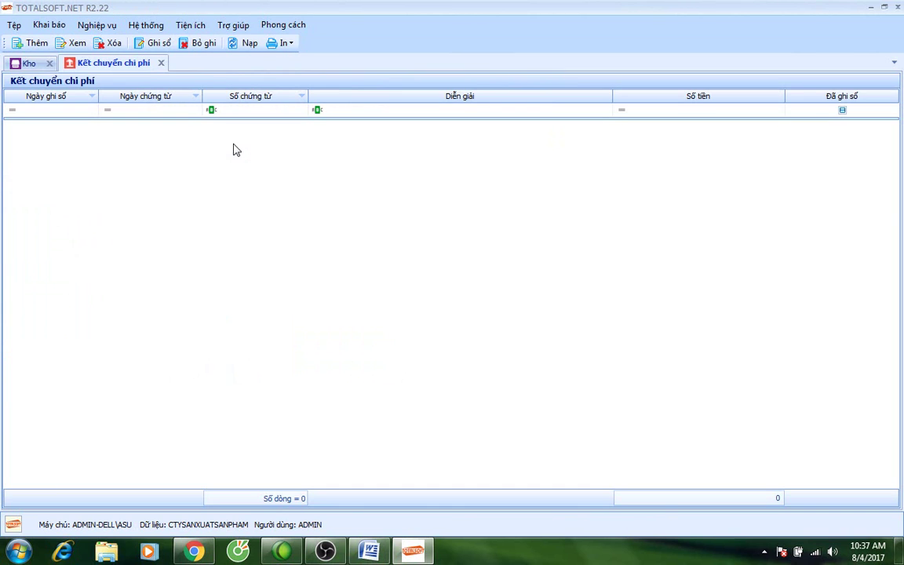
right_click(233, 150)
click(256, 152)
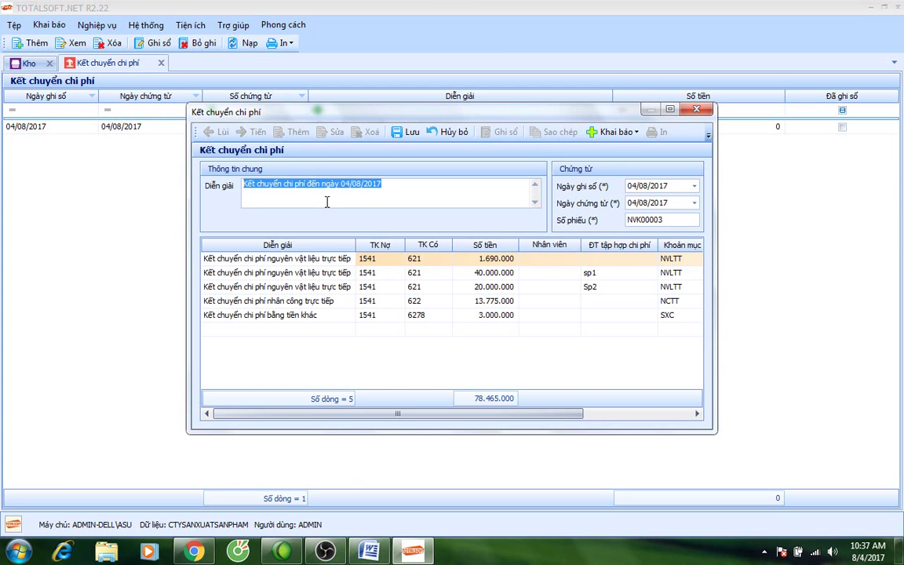
Set the posting and voucher dates to 31/01/2017.
click(584, 186)
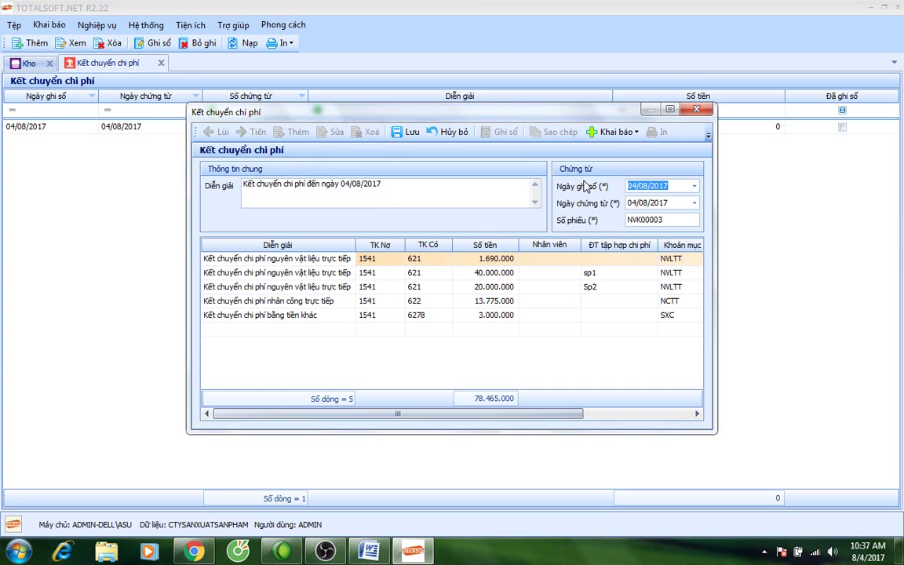
text(3101)
key(Tab)
text(3101)
key(Tab)
key(Tab)
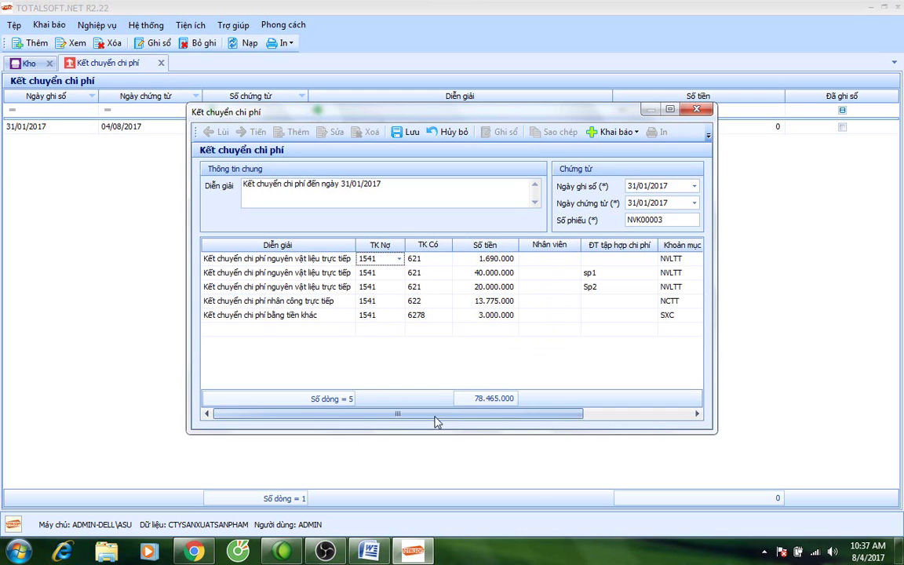
Review the transfer lines: 40.000.000, 20.000.000, 1.690.000, 13.775.000 and 3.000.000.
drag(437, 420, 480, 418)
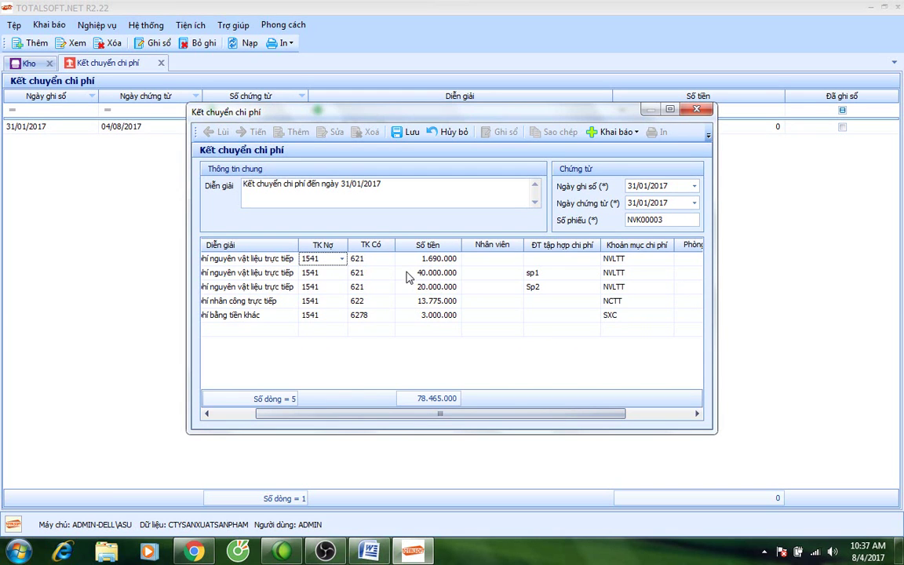
click(408, 274)
click(407, 286)
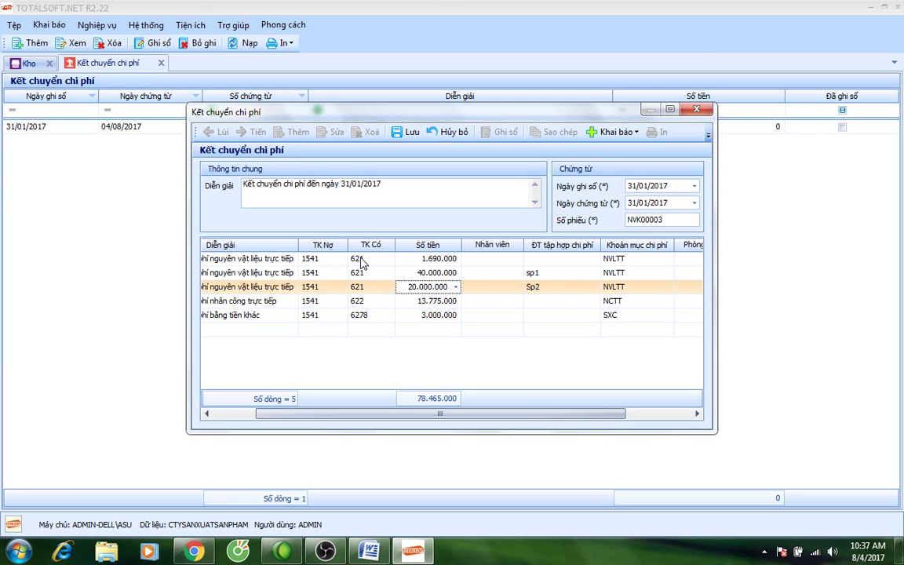
click(422, 259)
drag(428, 258, 462, 264)
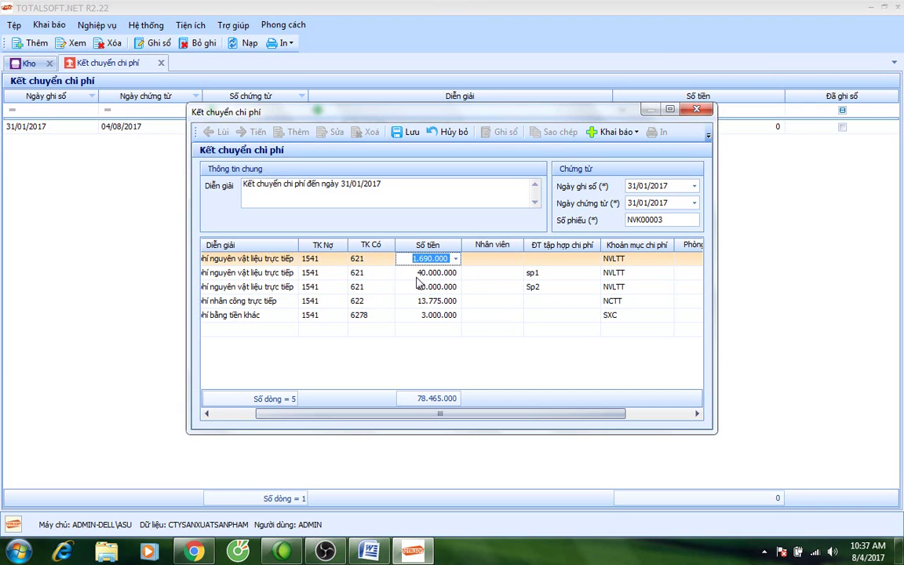
click(412, 304)
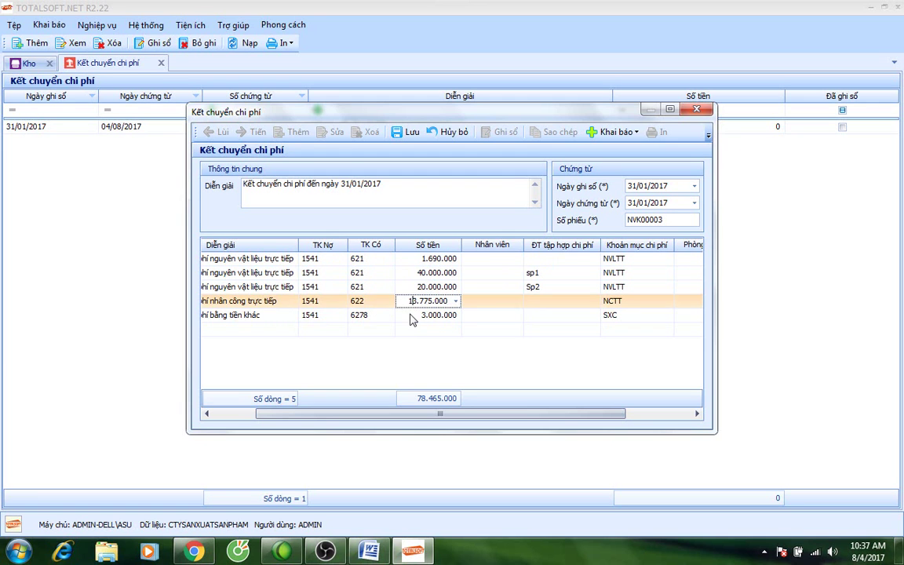
click(411, 315)
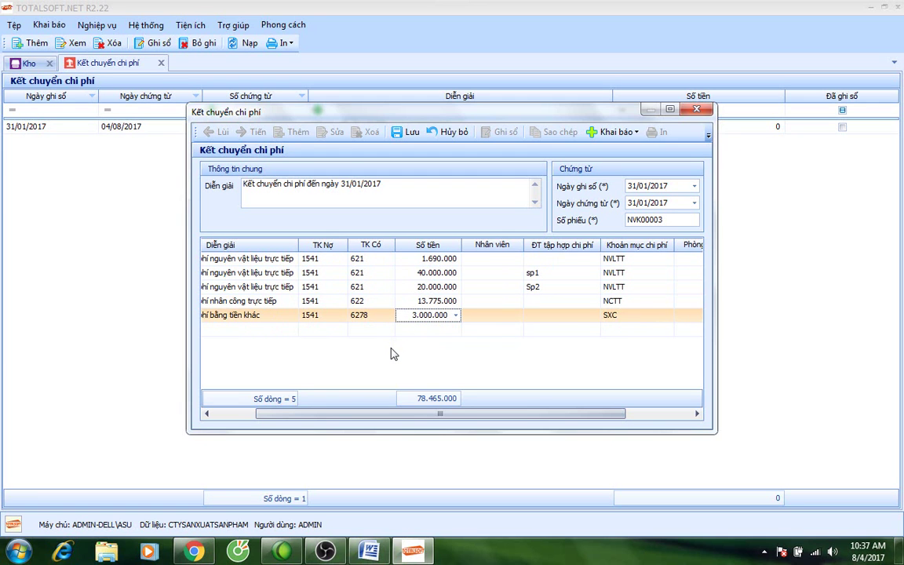
drag(409, 415, 474, 414)
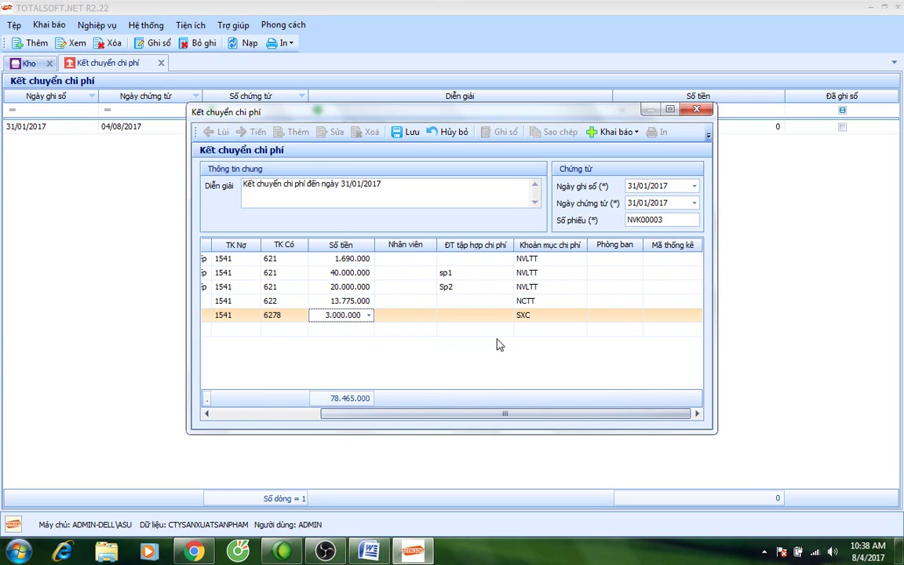
Save and post the 78.465.000 cost-transfer voucher and close the cost-transfer list.
click(407, 132)
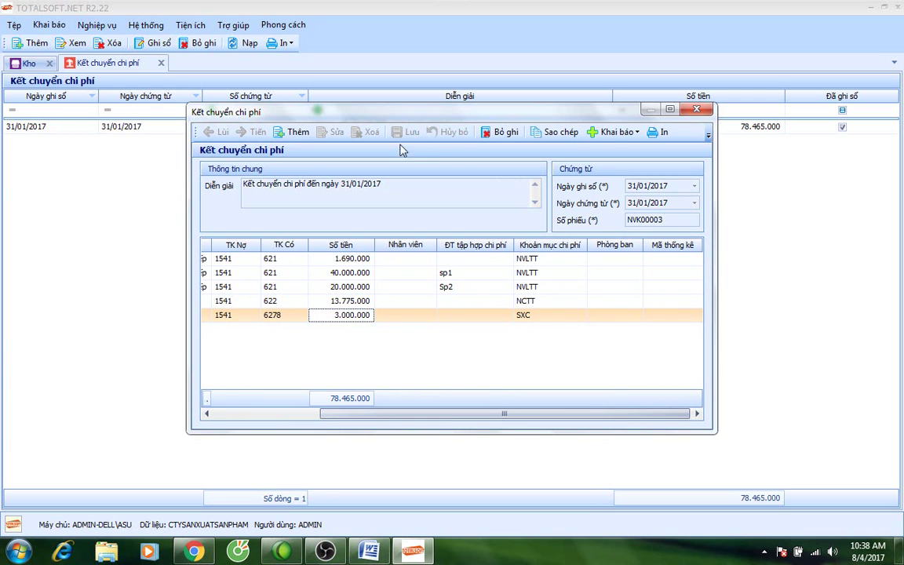
click(696, 109)
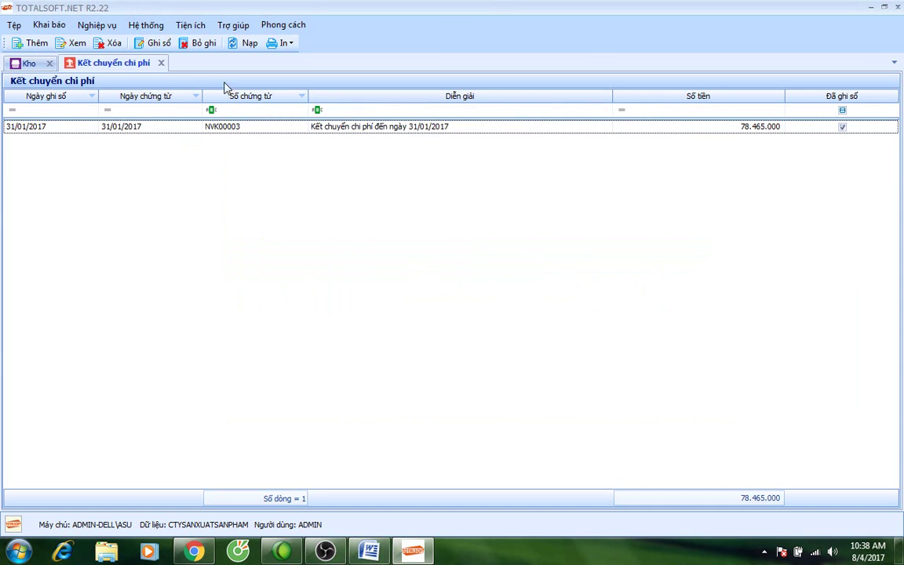
click(162, 63)
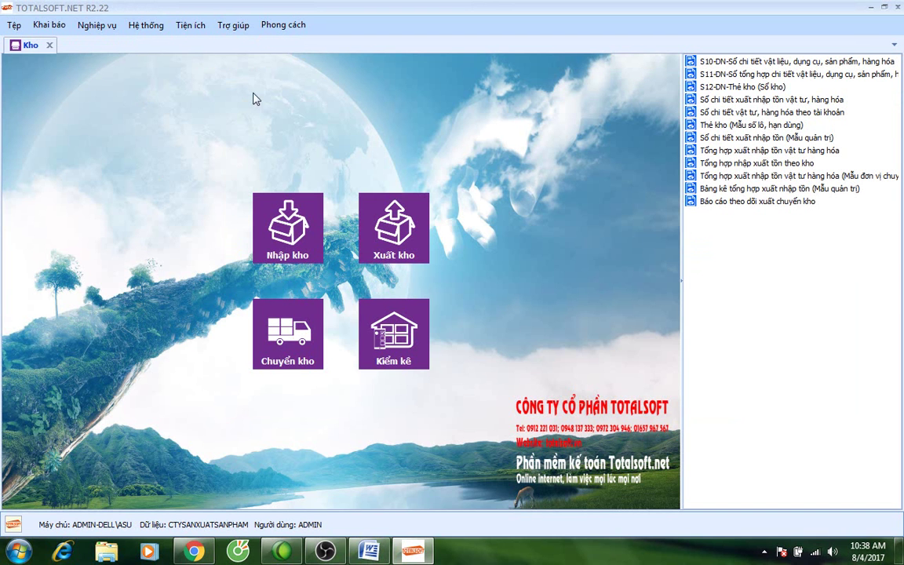
Run the cost analysis by cost object for Tháng 1, reviewing 60.000.000 materials, then open cost allocation.
click(49, 46)
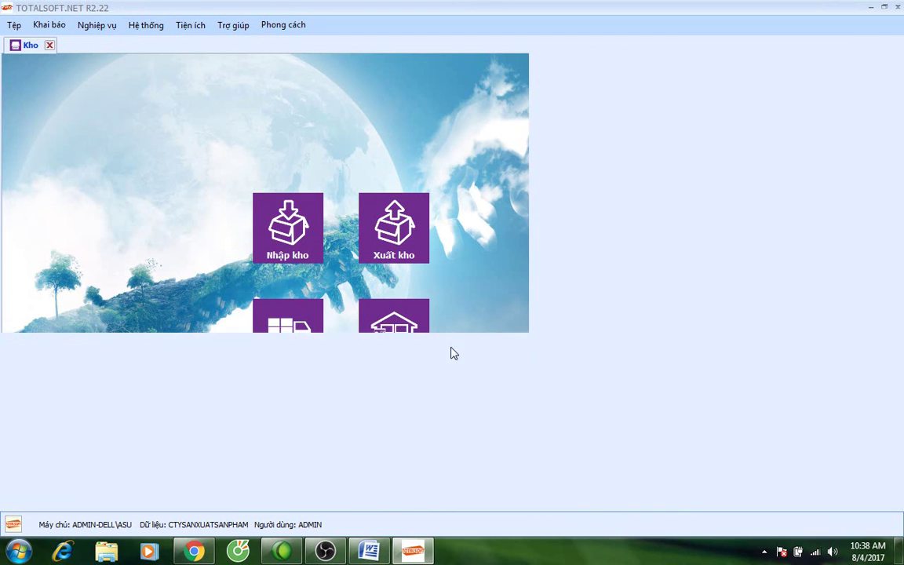
click(497, 304)
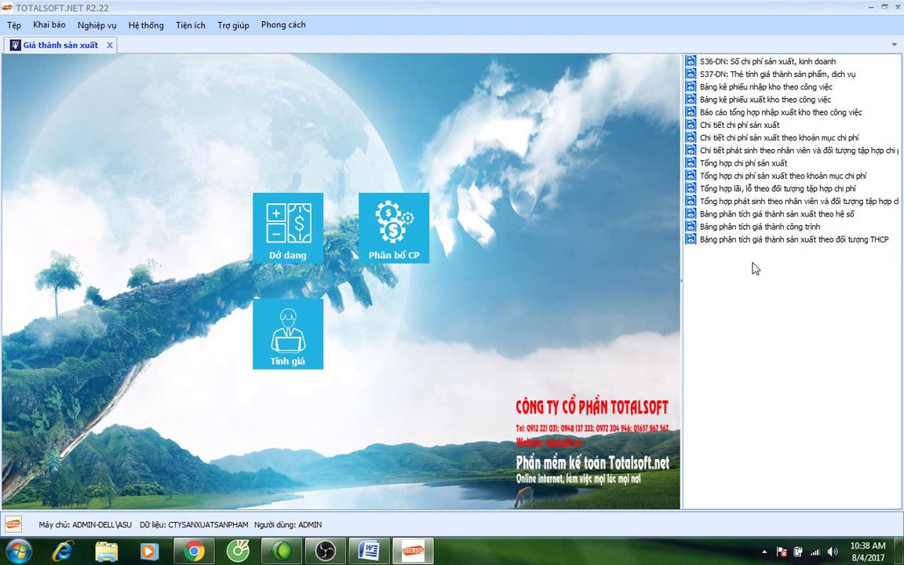
click(792, 239)
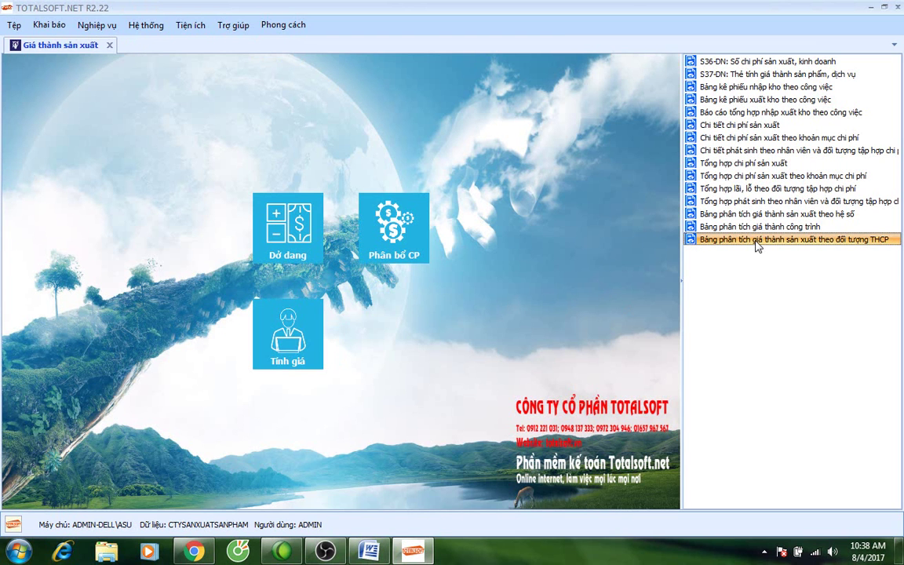
click(392, 193)
scroll(392, 209, up, 2)
click(347, 217)
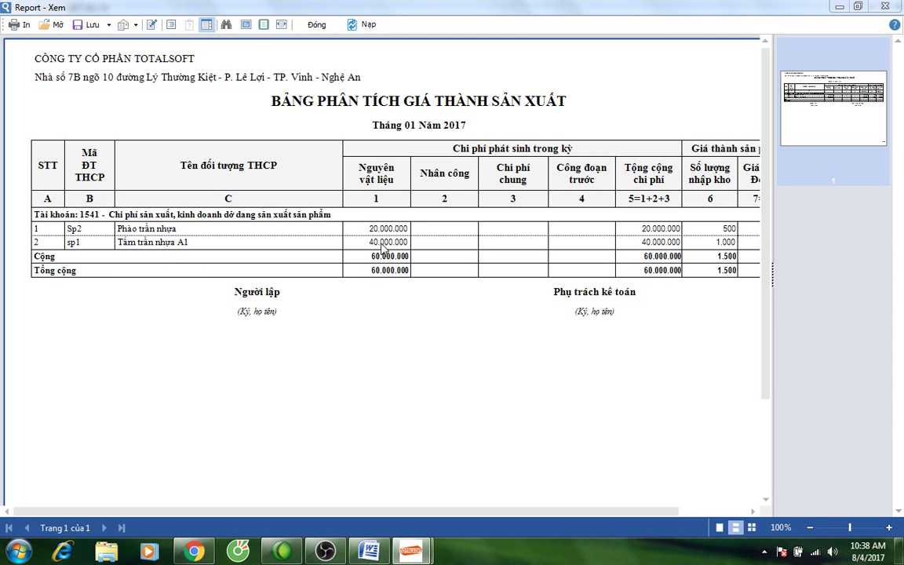
click(314, 24)
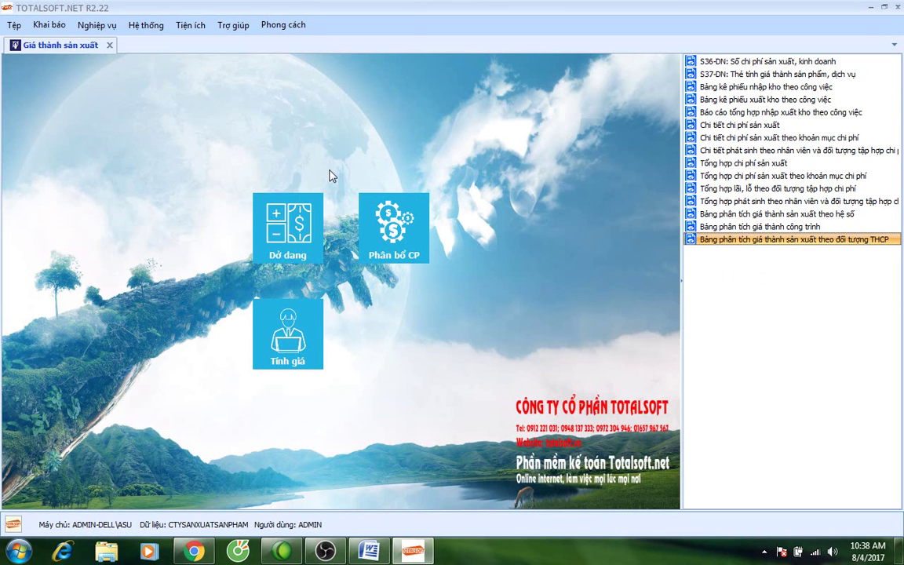
click(395, 231)
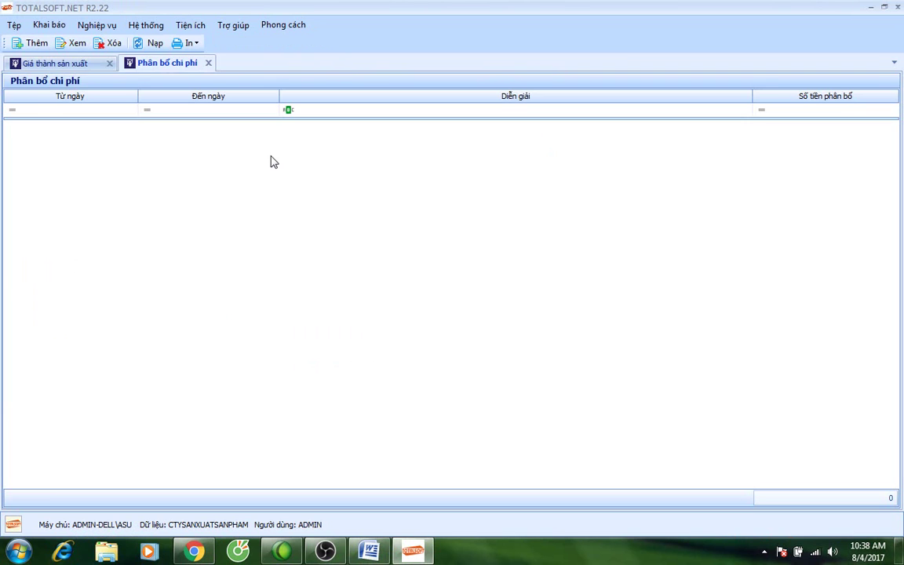
Add a new cost allocation for Tháng 1, account 1541, cost item NVLTT.
right_click(275, 147)
click(289, 152)
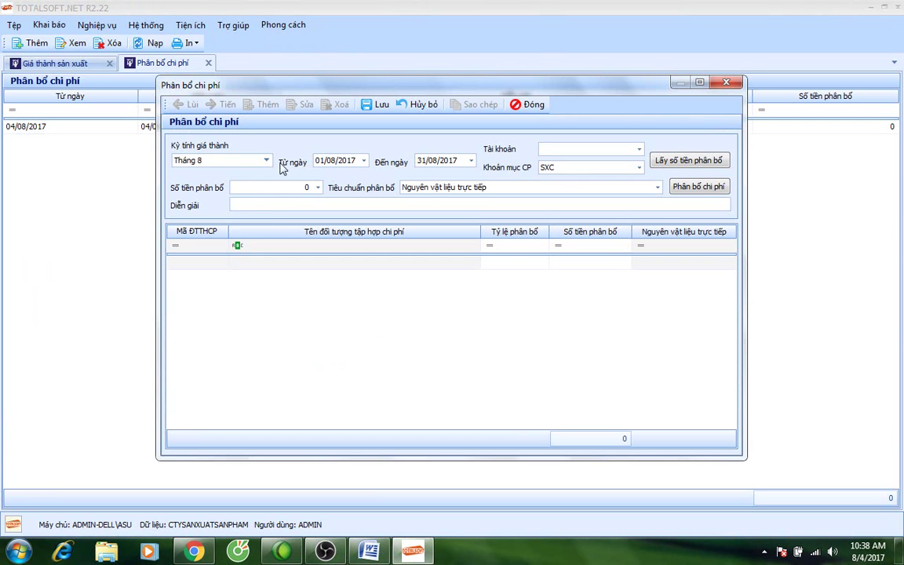
click(265, 160)
scroll(235, 192, up, 3)
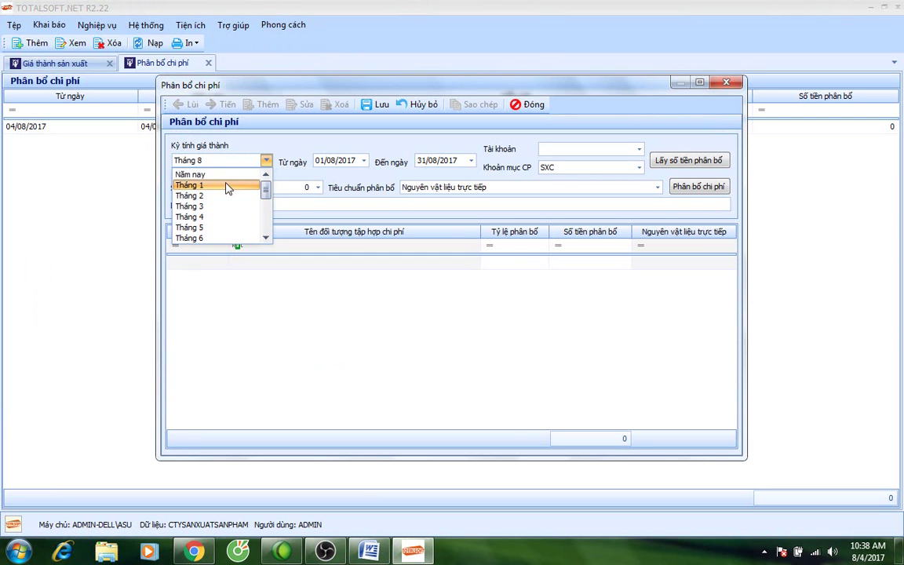
click(226, 188)
click(580, 150)
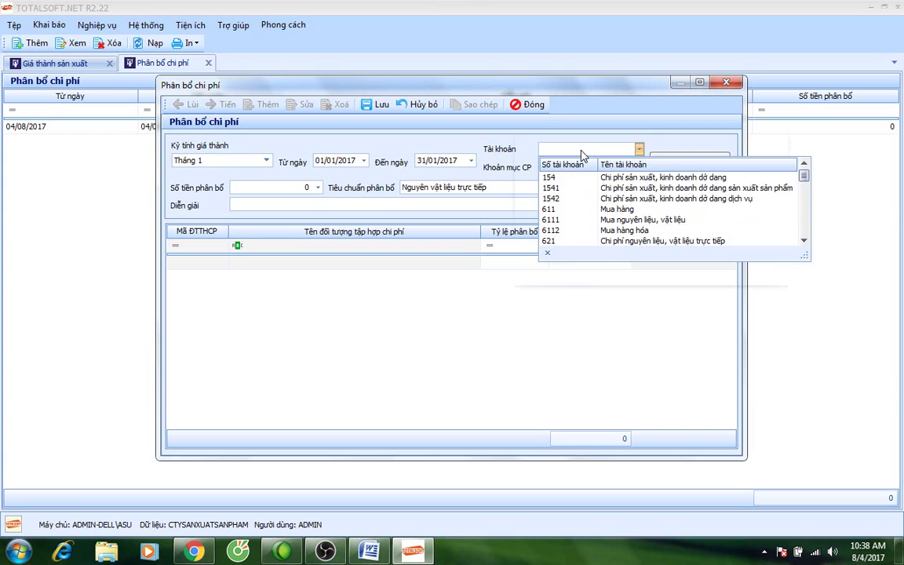
click(577, 190)
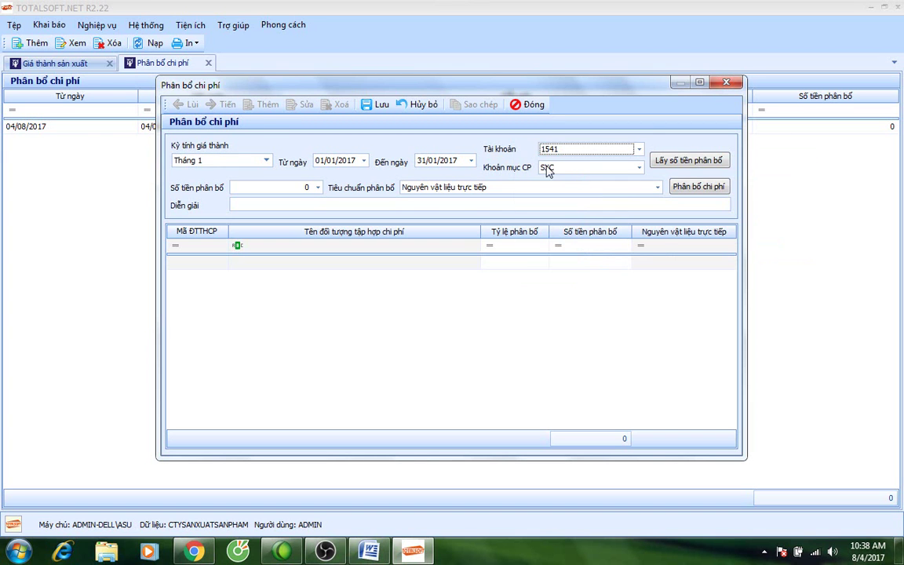
click(548, 172)
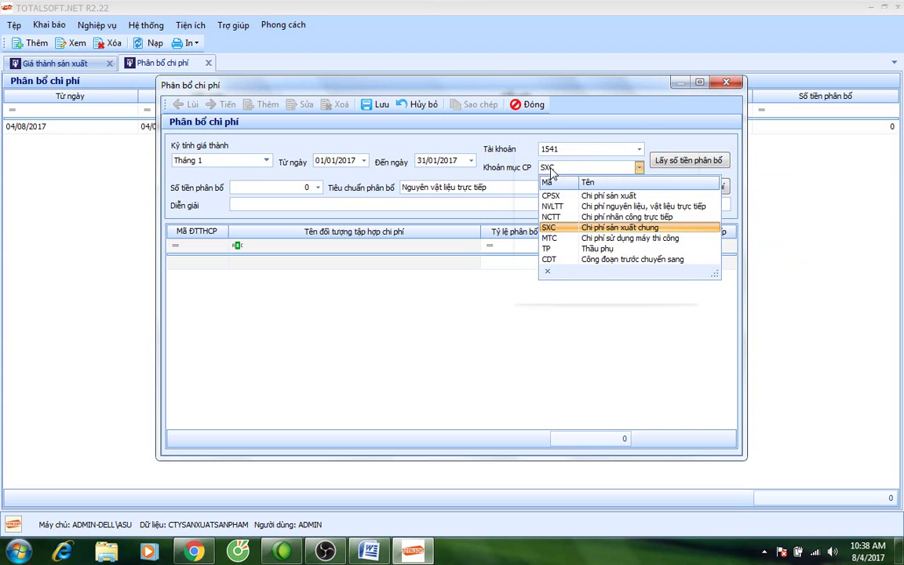
click(559, 207)
Fetch the 1.690.000 amount to allocate and check the allocation criterion options.
click(688, 160)
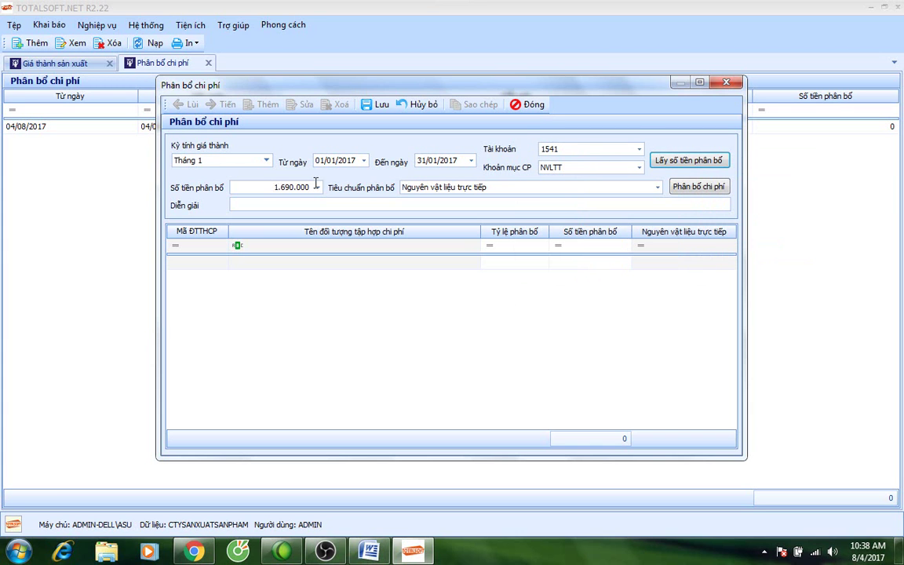
click(260, 187)
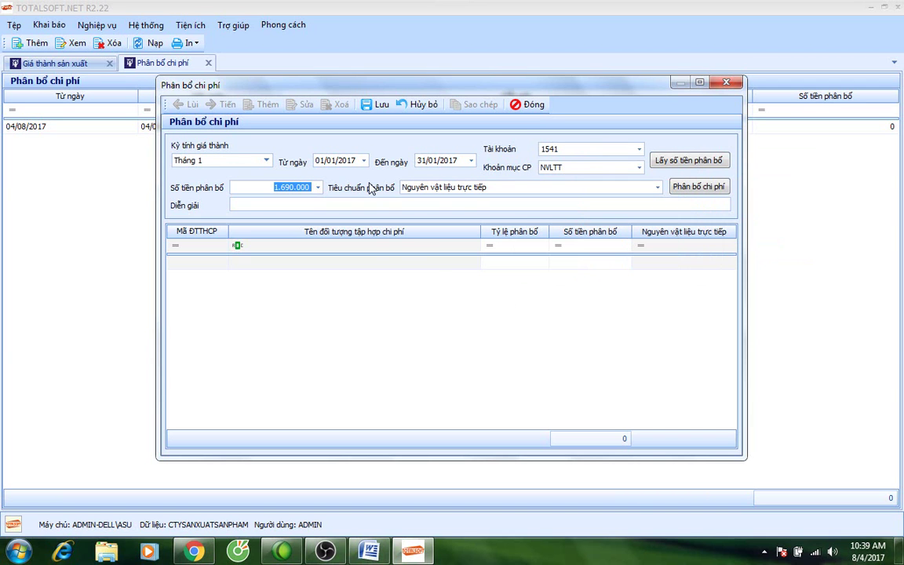
click(420, 187)
click(419, 185)
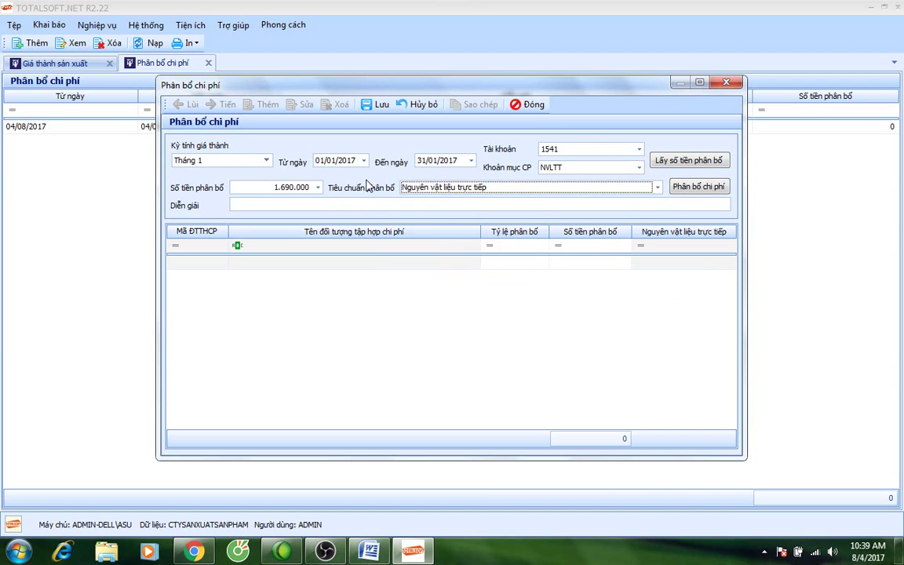
click(597, 189)
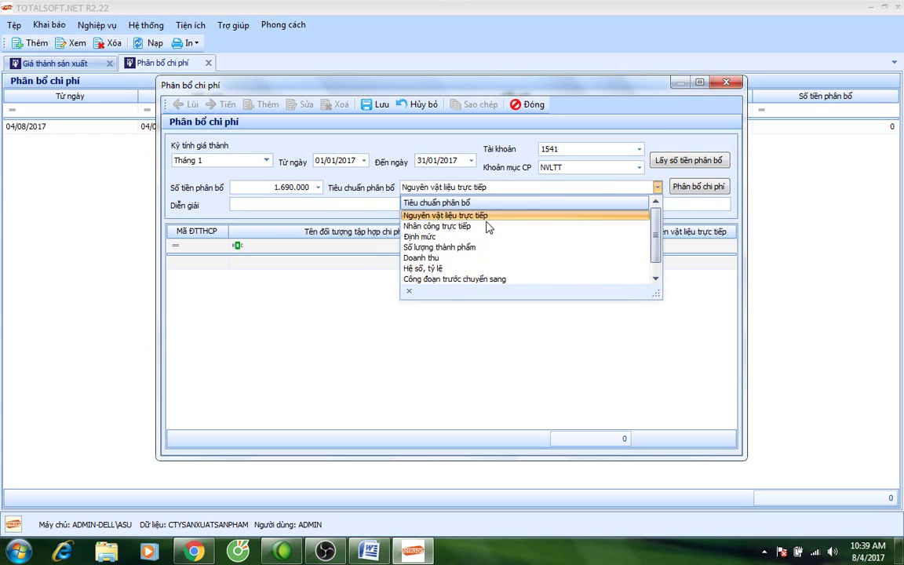
drag(656, 237, 659, 263)
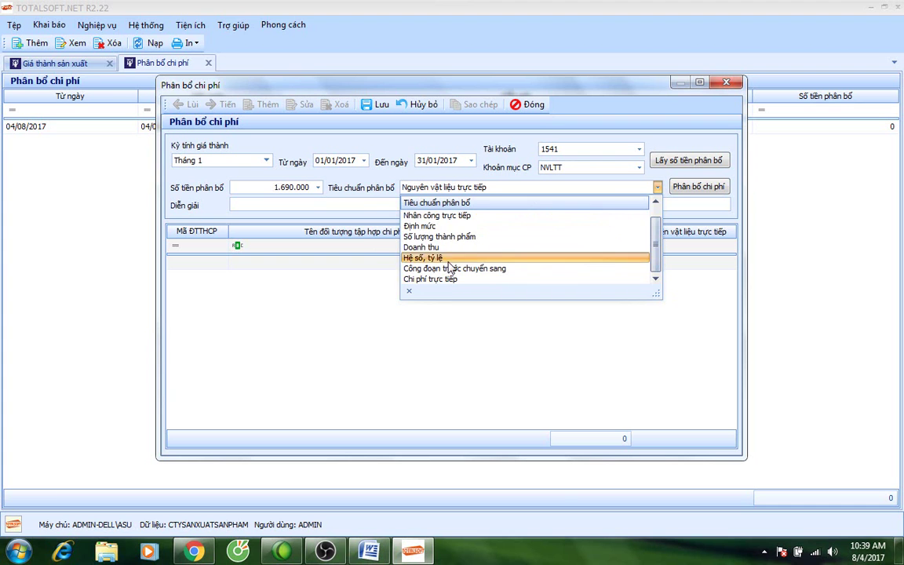
Keep the direct-materials criterion and split 1.690.000 across sp1 and Sp2.
drag(656, 262, 656, 207)
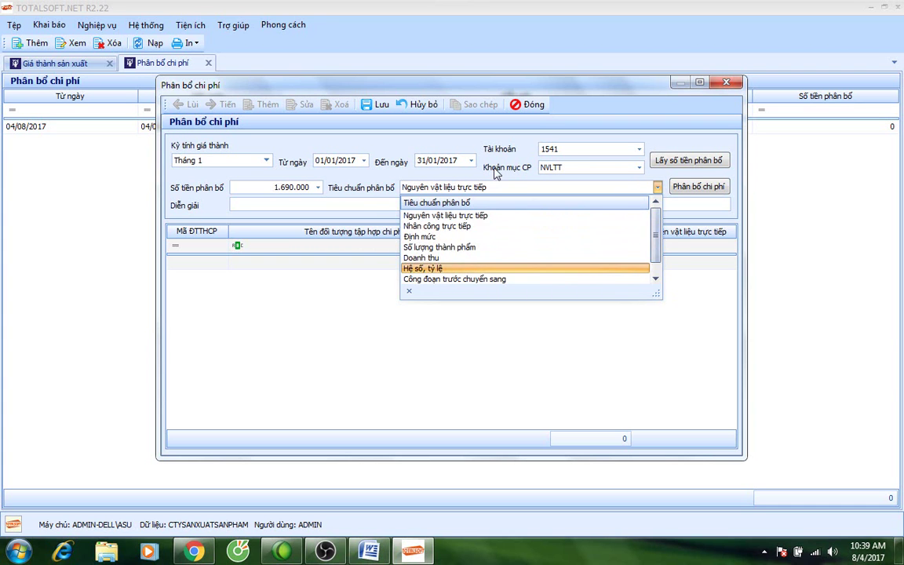
click(456, 188)
click(697, 187)
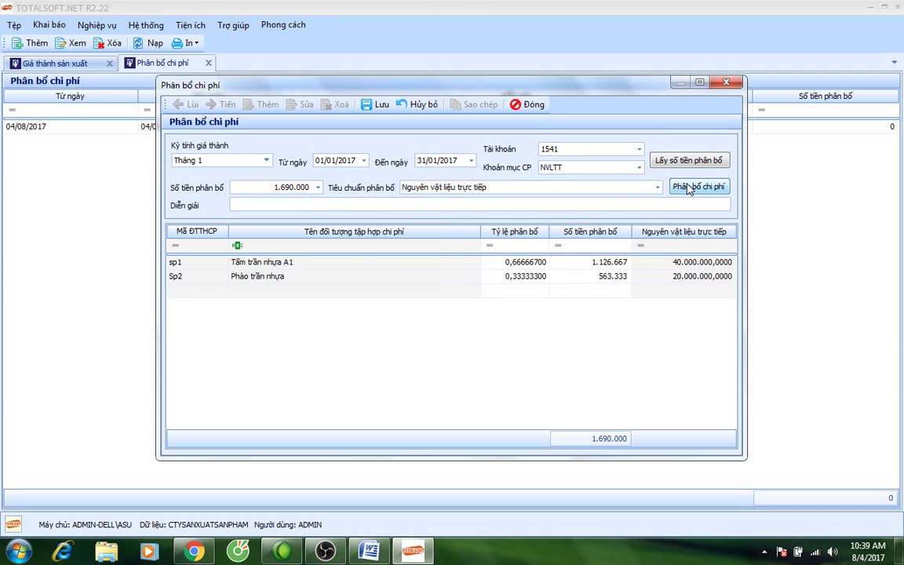
click(604, 262)
click(608, 284)
click(604, 264)
Check the 1.126.667 (sp1) and 563.333 (Sp2) shares, then save and close the allocation.
key(Down)
click(605, 265)
key(Down)
click(679, 265)
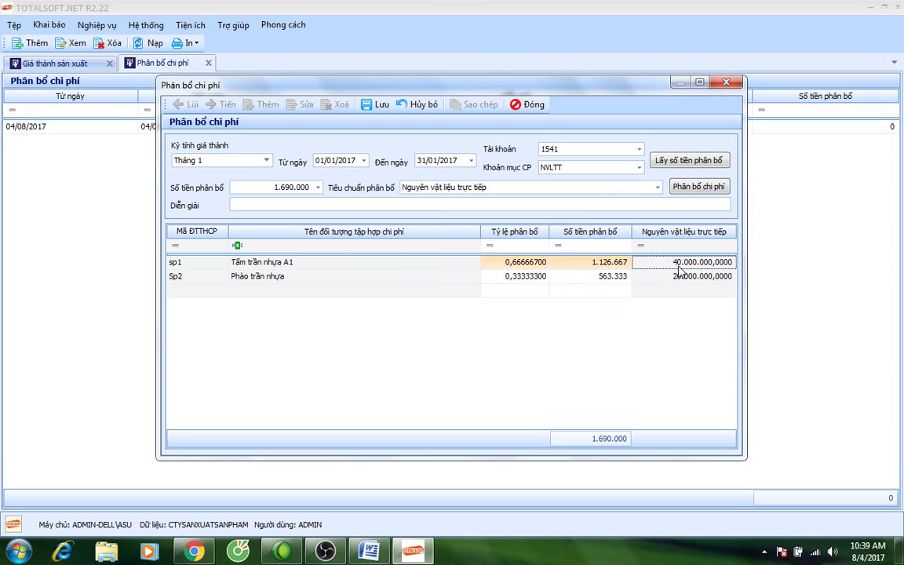
click(682, 278)
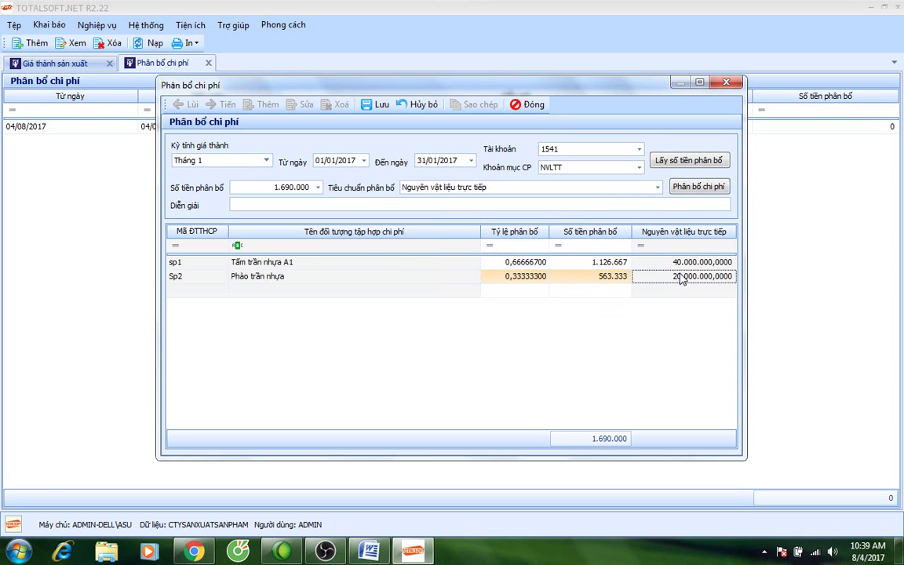
click(378, 106)
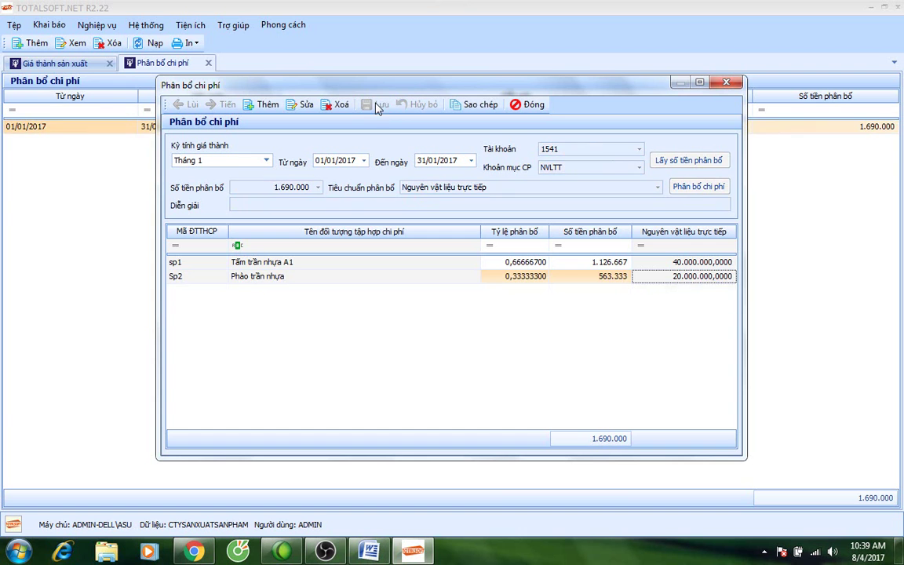
click(528, 105)
Rerun January's cost analysis by cost object: sp1 41.126.667, Sp2 20.563.333, total 61.690.000.
click(208, 63)
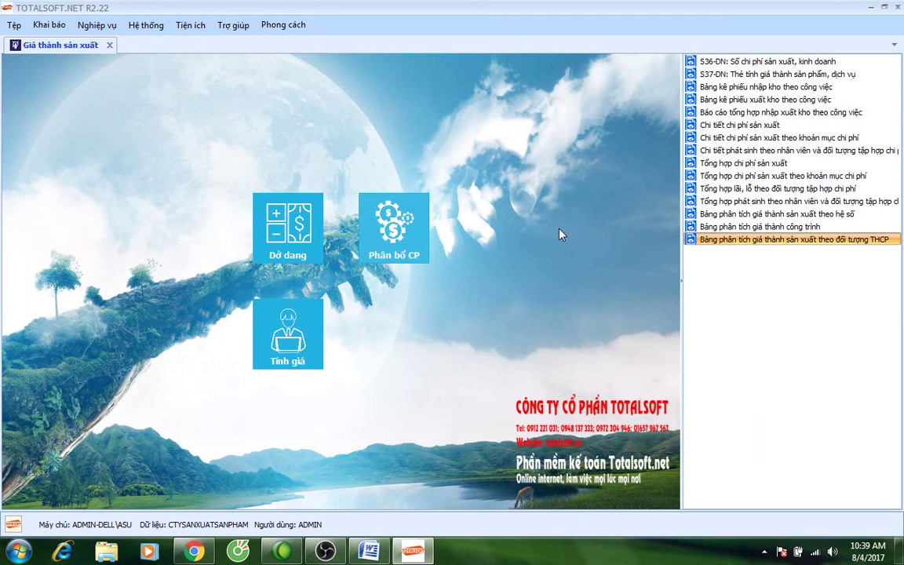
double_click(728, 240)
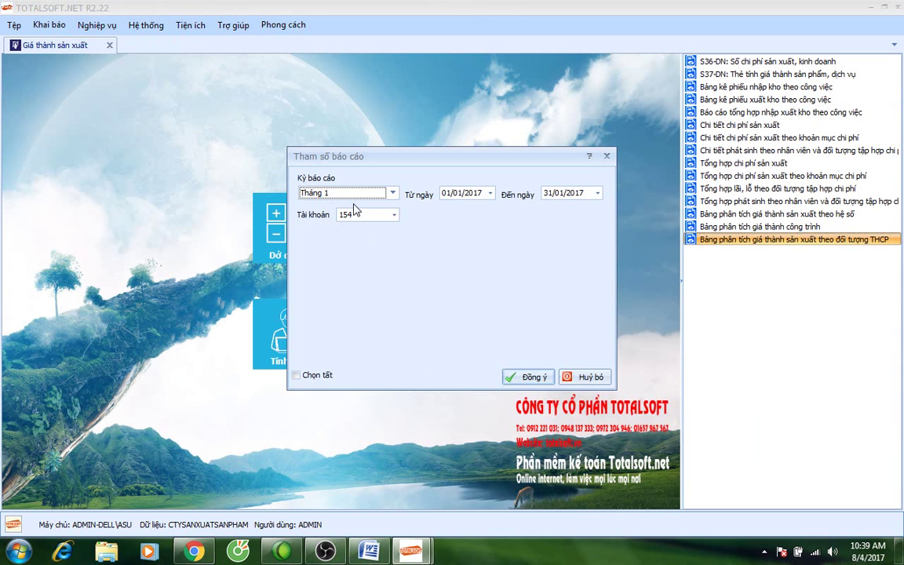
click(530, 377)
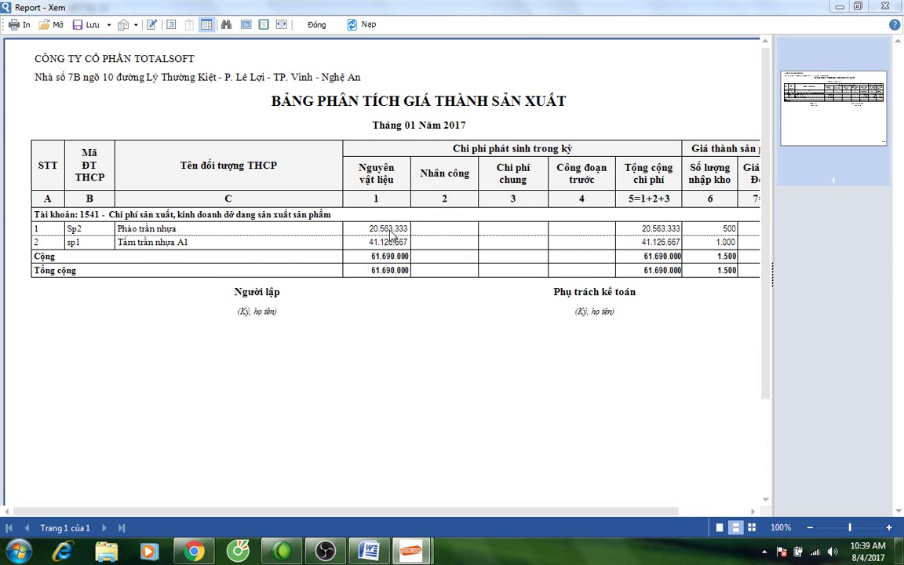
click(314, 24)
click(381, 216)
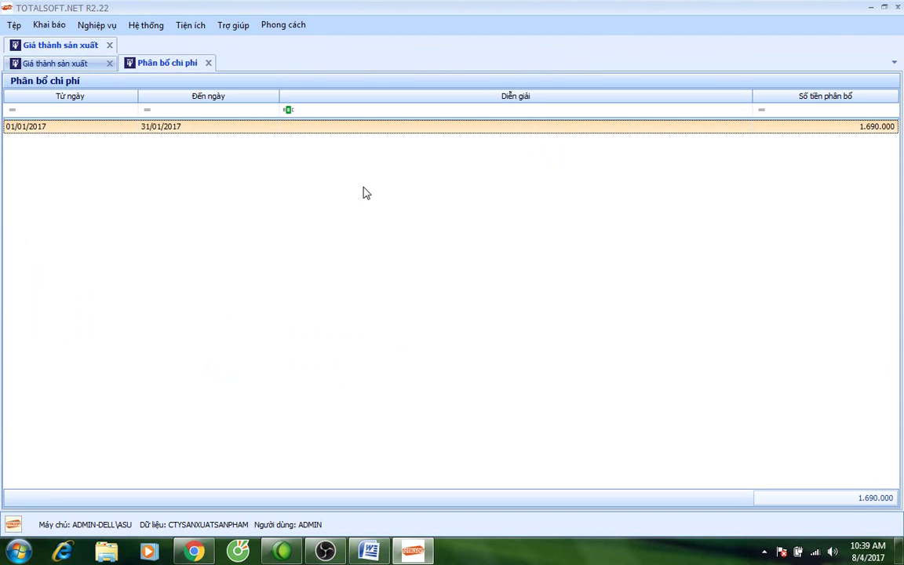
Add a new allocation for January, account 1541, cost item NCTT direct labour.
right_click(238, 151)
click(252, 156)
click(244, 160)
click(265, 178)
click(229, 186)
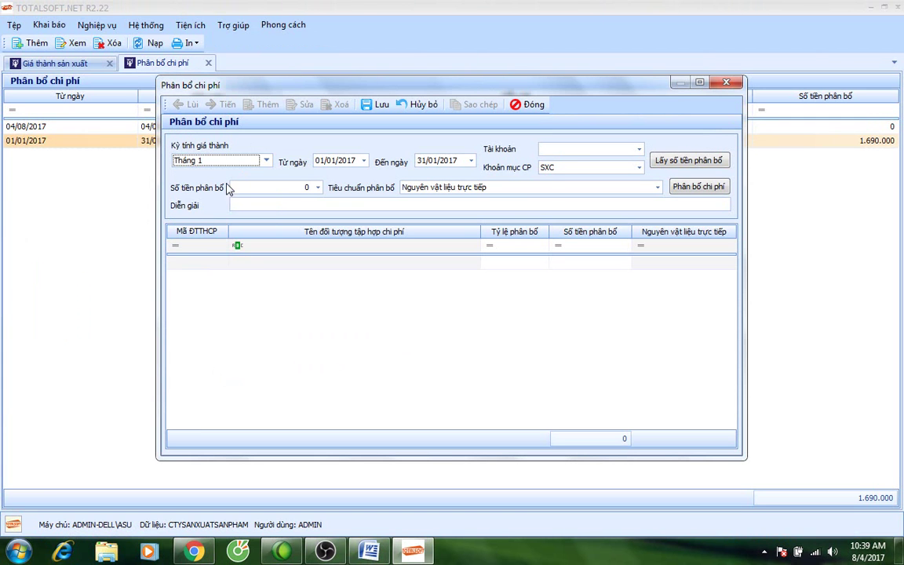
click(638, 149)
text(1541)
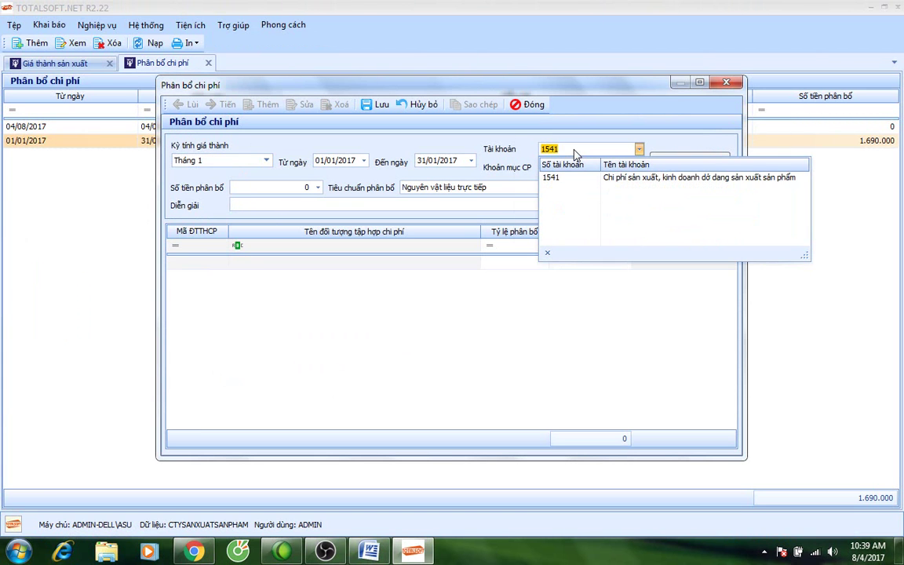
key(Return)
key(F4)
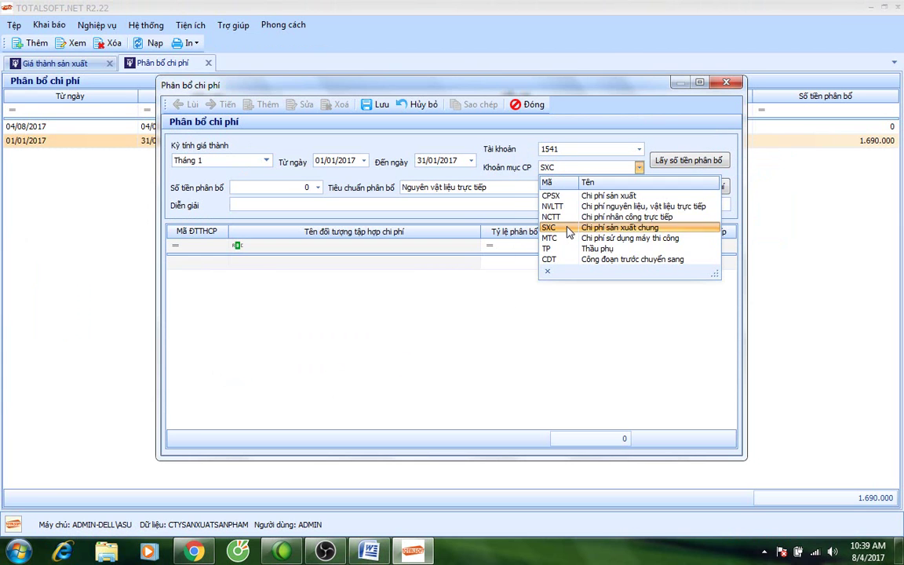
click(565, 222)
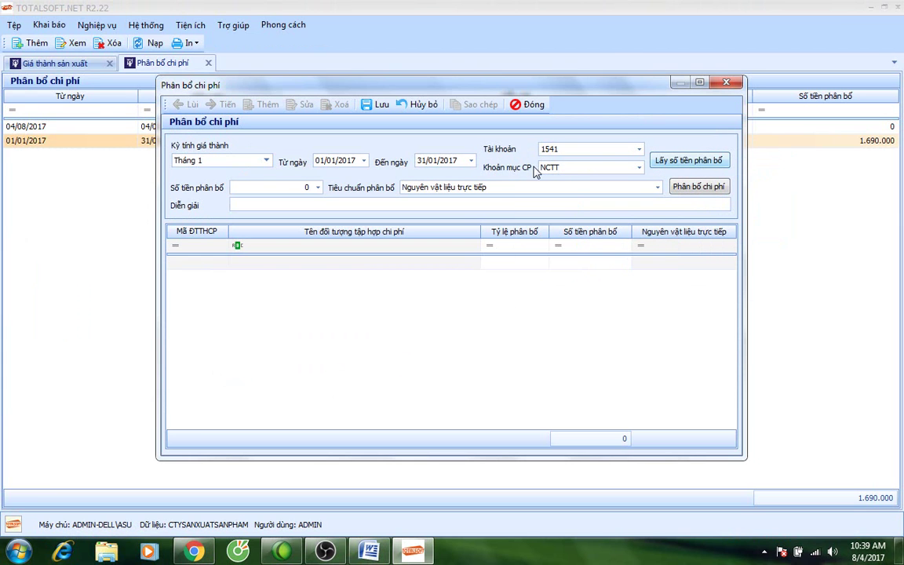
Fetch 13.775.000 and split it 9.183.333 to sp1 and 4.591.667 to Sp2, then save.
click(667, 160)
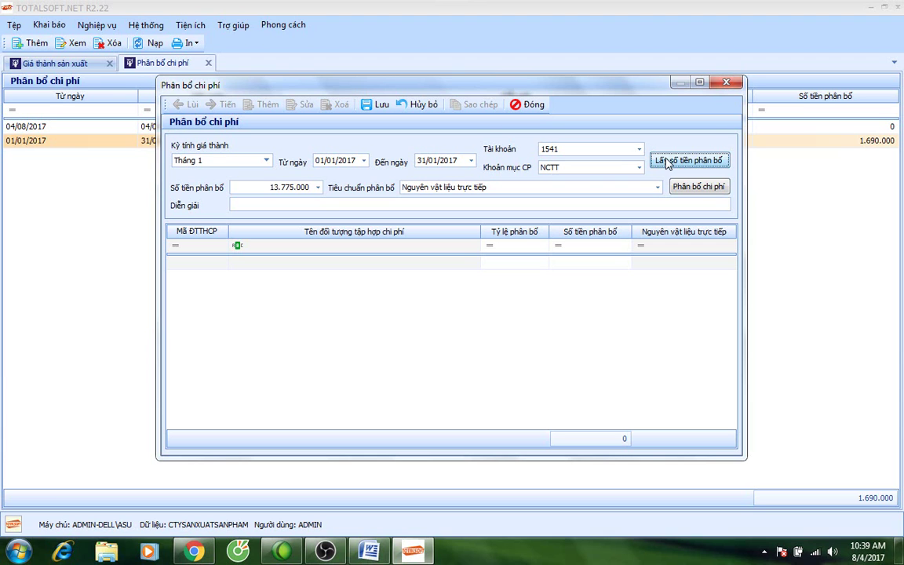
key(Tab)
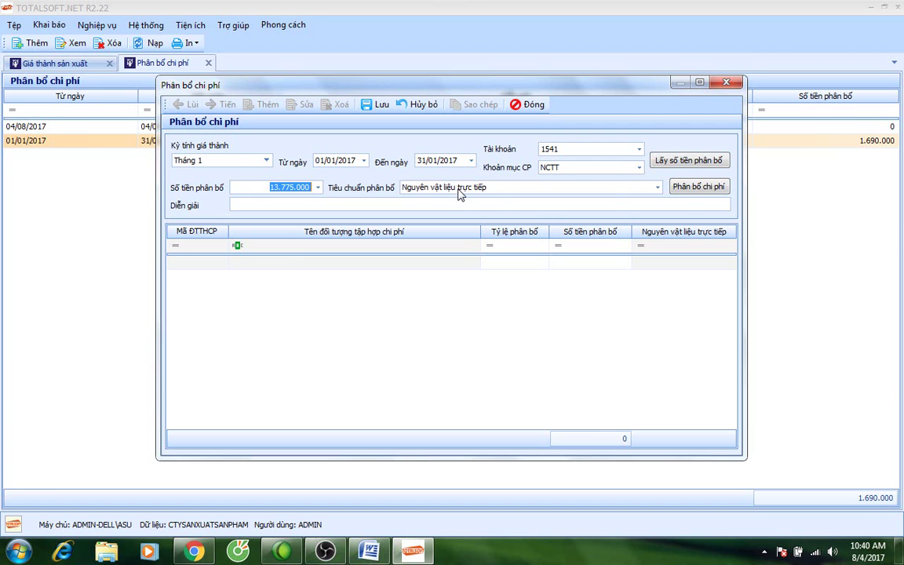
click(693, 192)
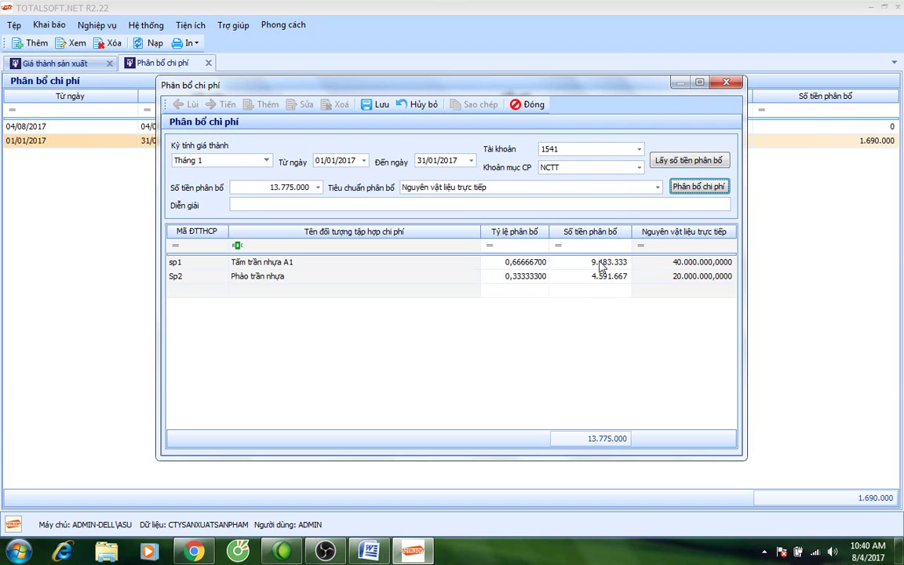
click(374, 107)
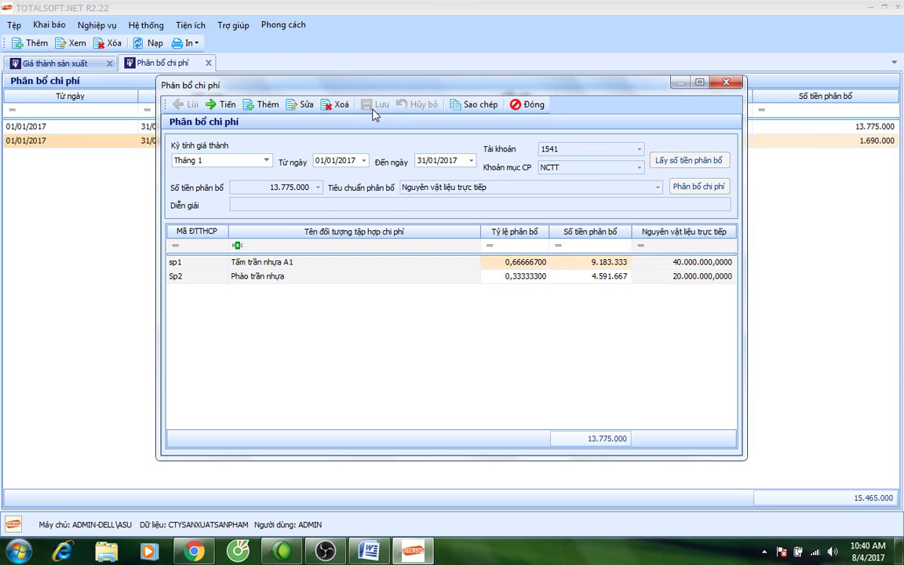
click(262, 104)
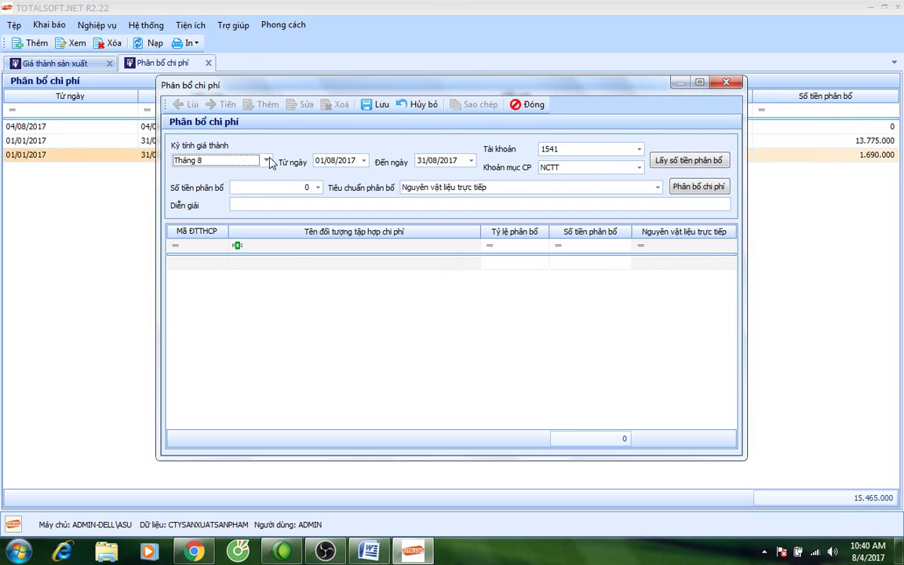
Set the new allocation to January, account 1541, cost item SXC.
click(267, 160)
click(264, 176)
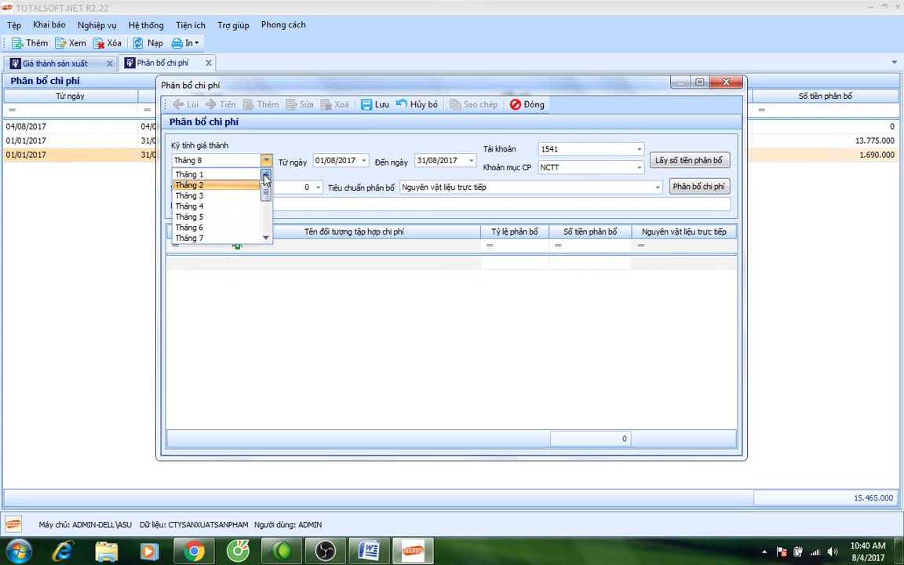
click(227, 174)
click(638, 149)
click(558, 185)
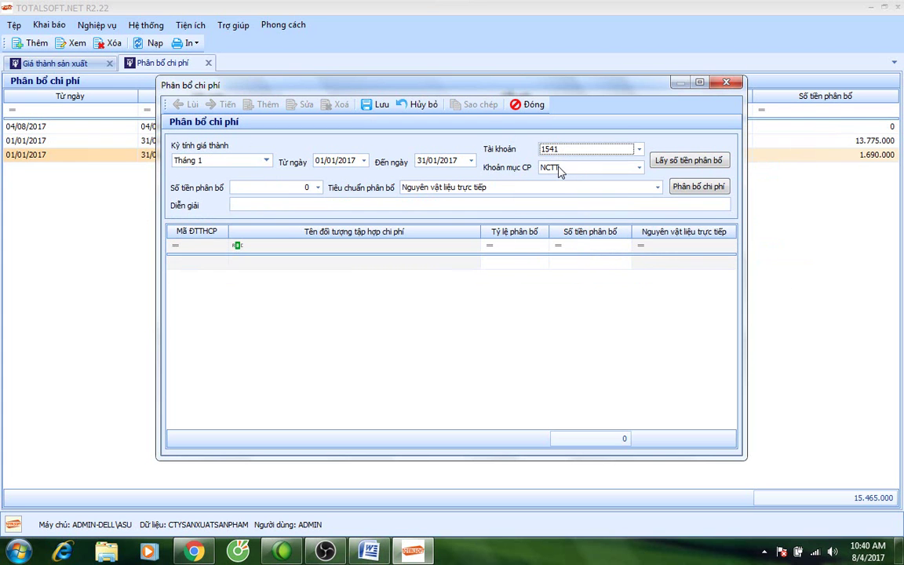
click(558, 169)
click(600, 218)
Fetch 3.000.000, split it 2.000.000 to sp1 and 1.000.000 to Sp2, save and close.
click(669, 166)
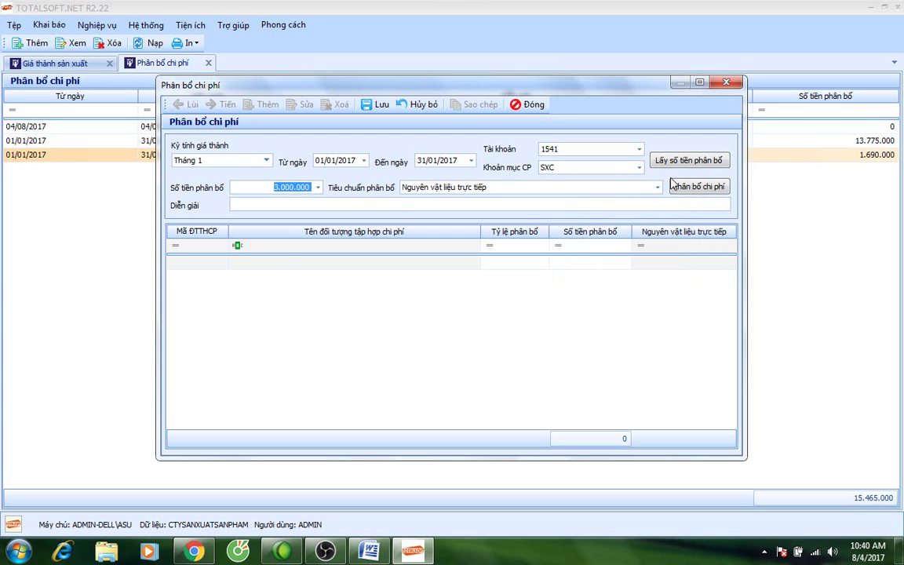
click(675, 186)
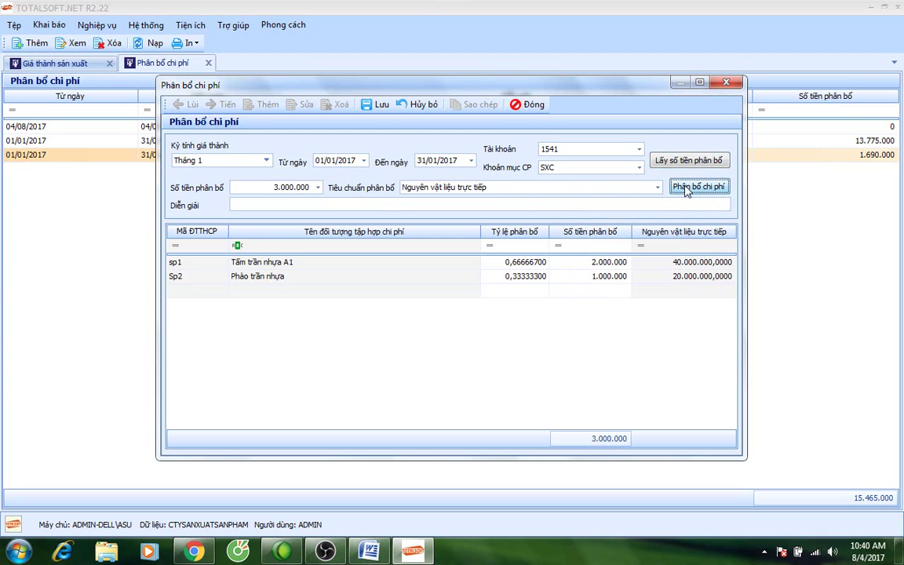
click(377, 104)
click(526, 104)
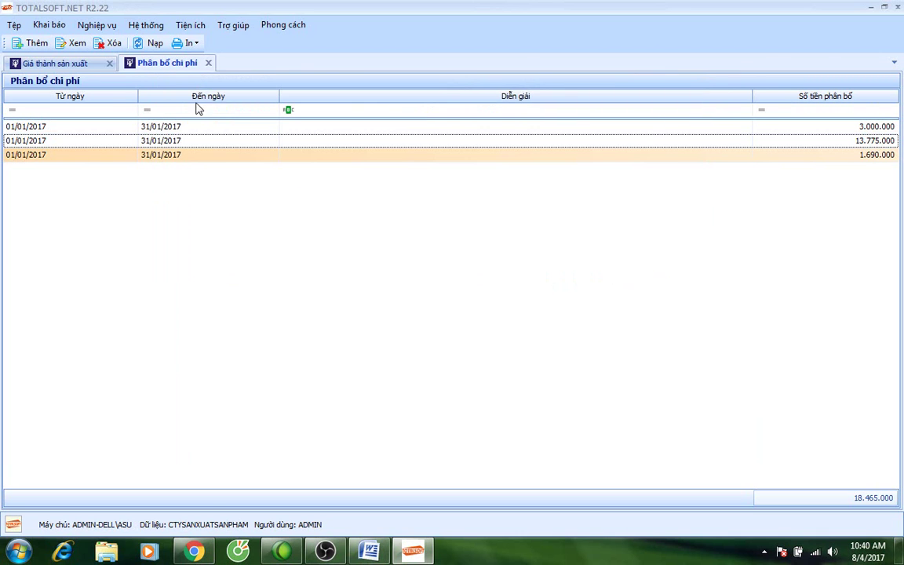
click(208, 63)
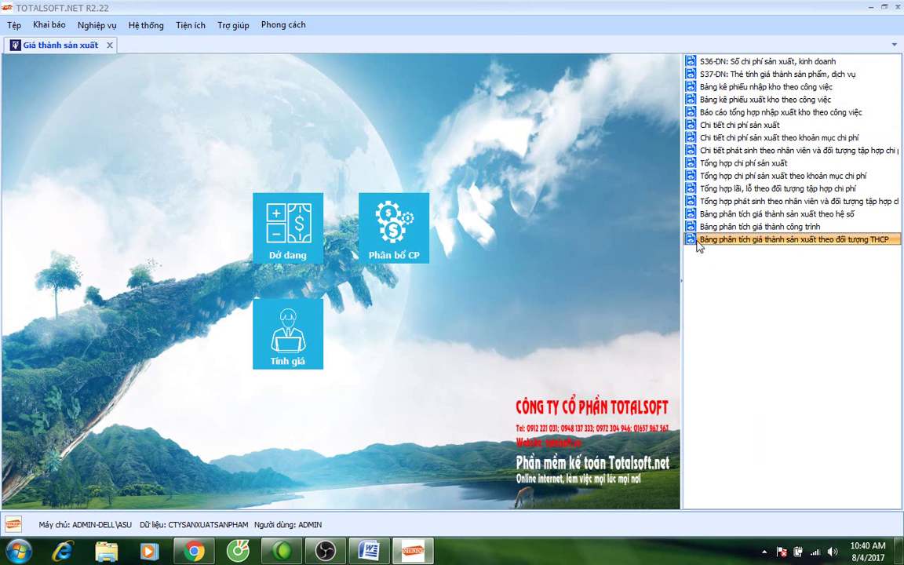
Check January's cost analysis totalling 78.465.000 at unit cost 52.310, then exit production costing.
double_click(706, 240)
click(528, 376)
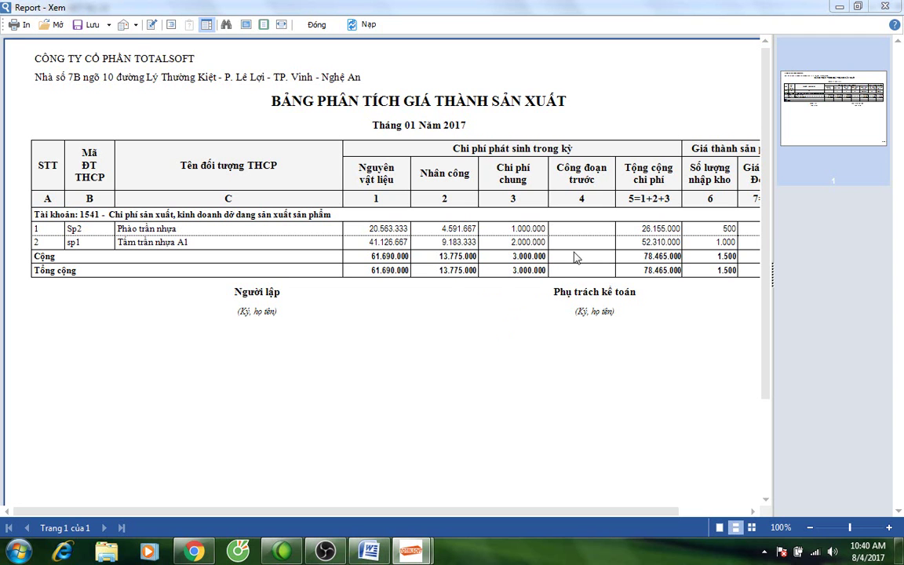
drag(363, 516, 444, 519)
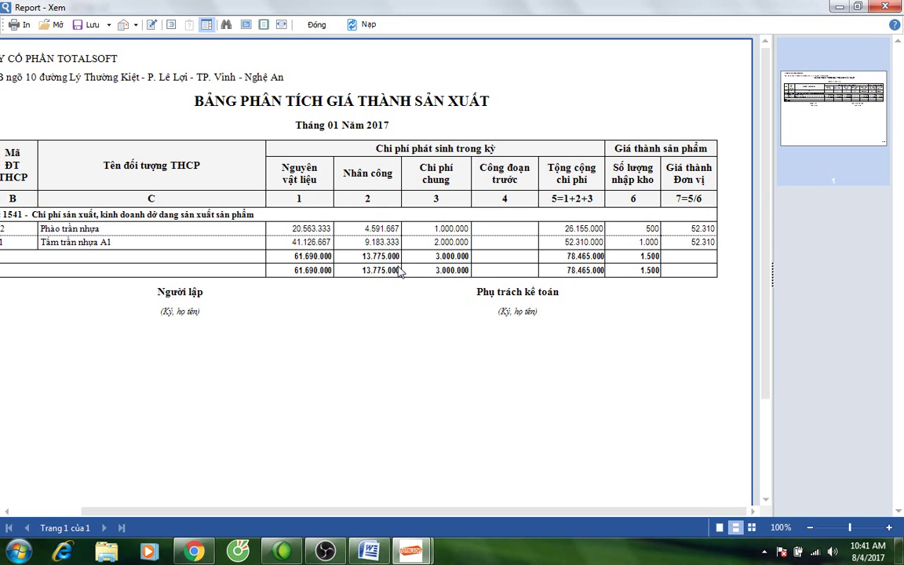
click(315, 25)
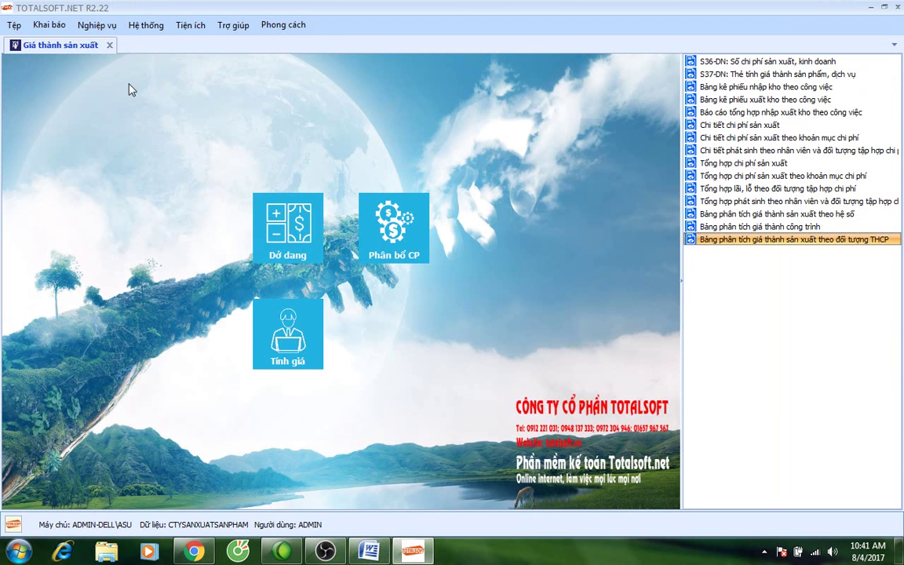
click(109, 46)
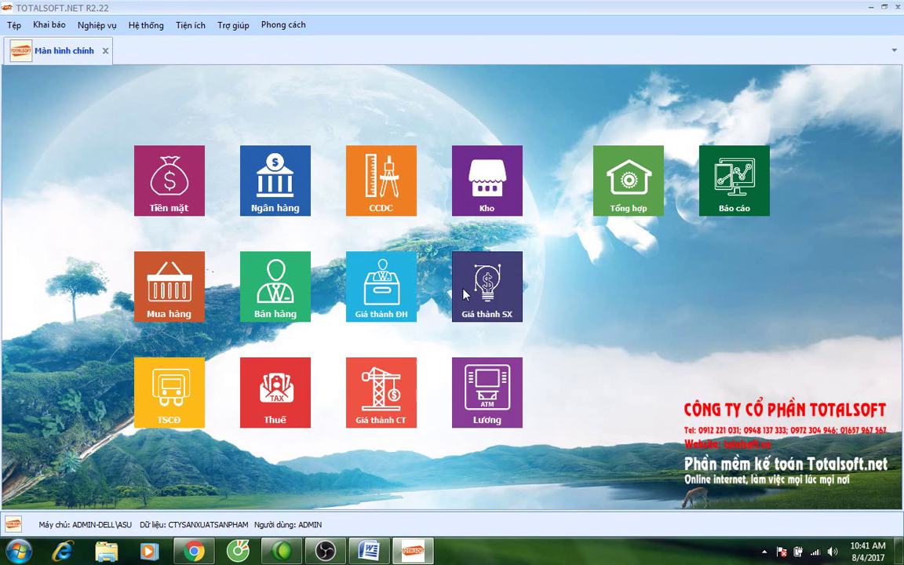
Run the Tính giá unit cost calculation for Tháng 1 on account 1541.
click(472, 295)
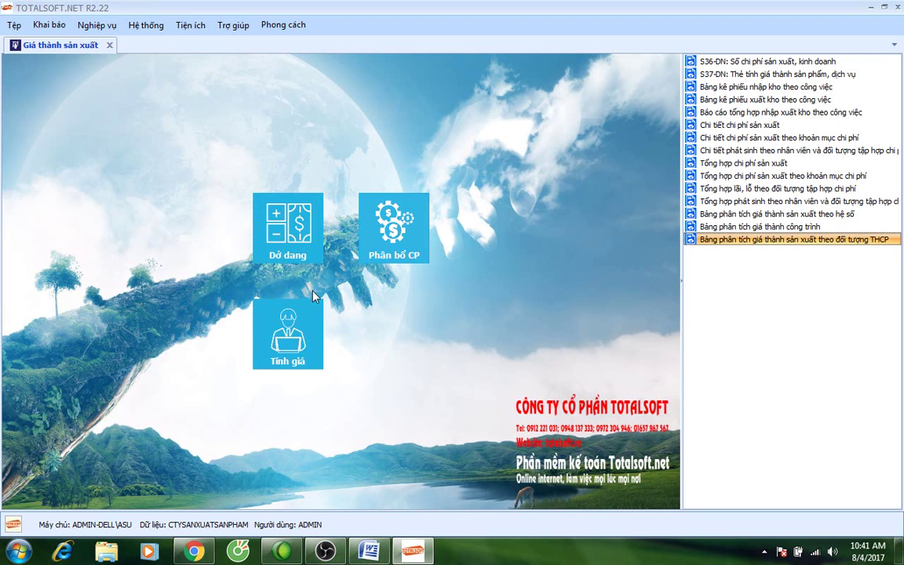
click(283, 329)
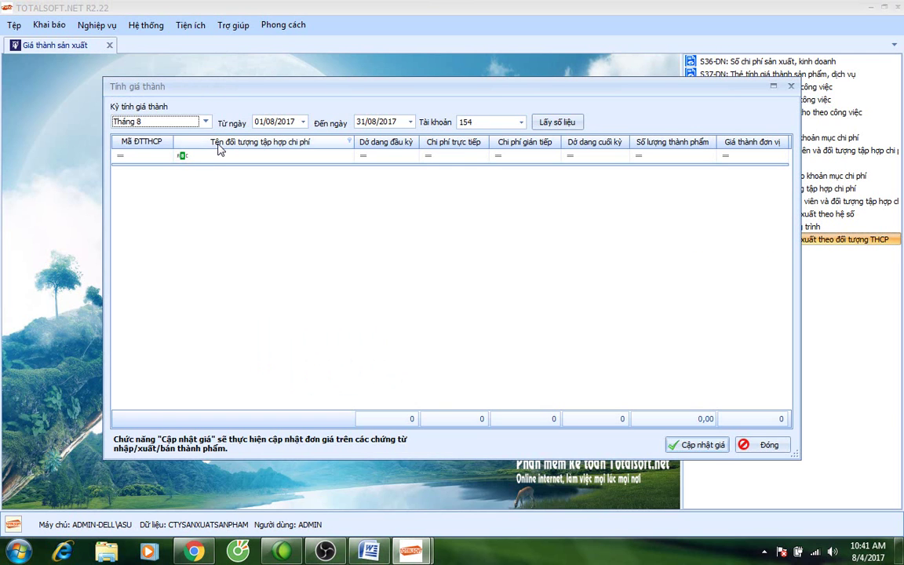
click(205, 121)
scroll(183, 134, up, 2)
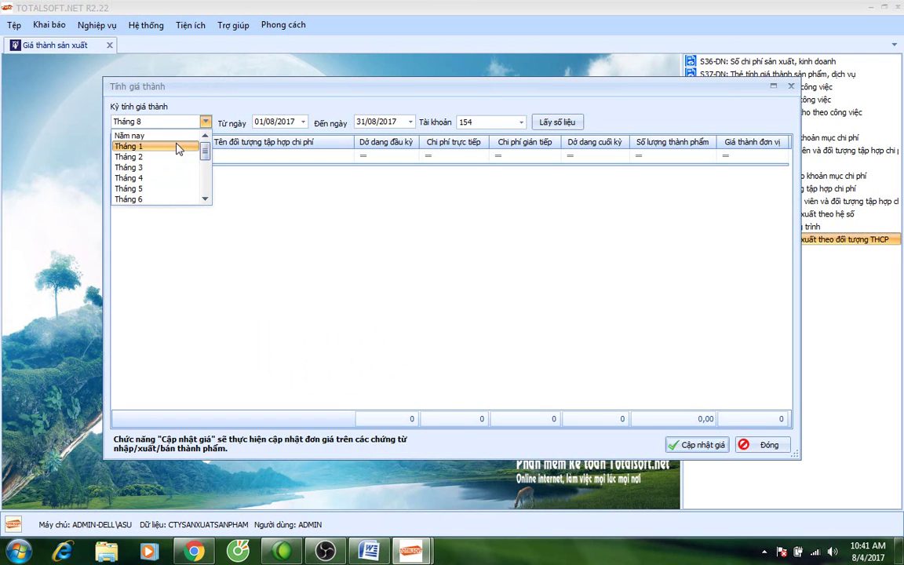
click(178, 147)
click(521, 122)
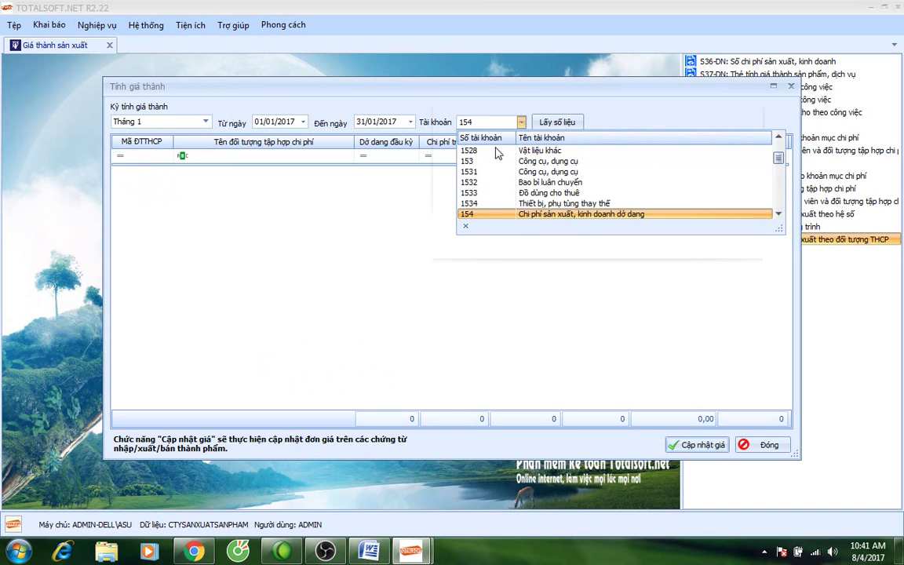
scroll(494, 210, down, 1)
click(446, 192)
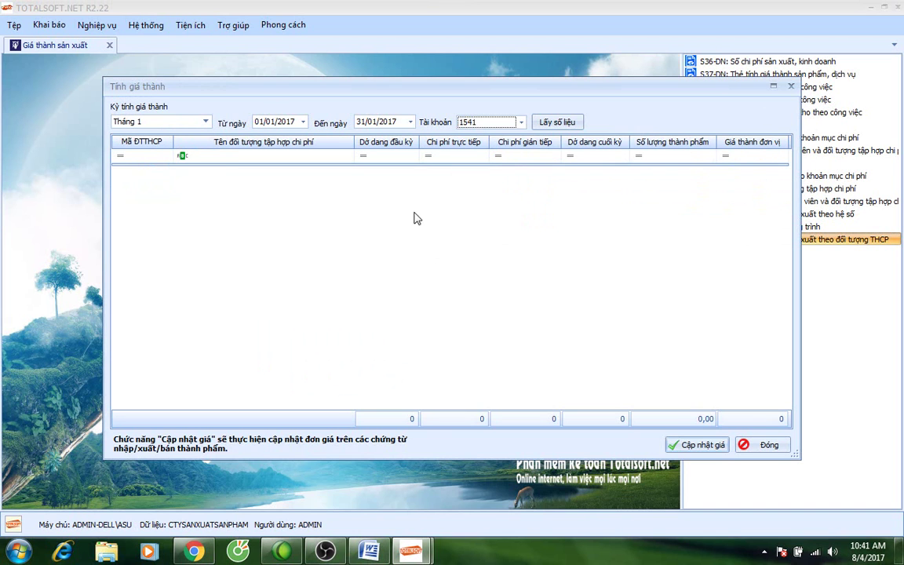
click(568, 126)
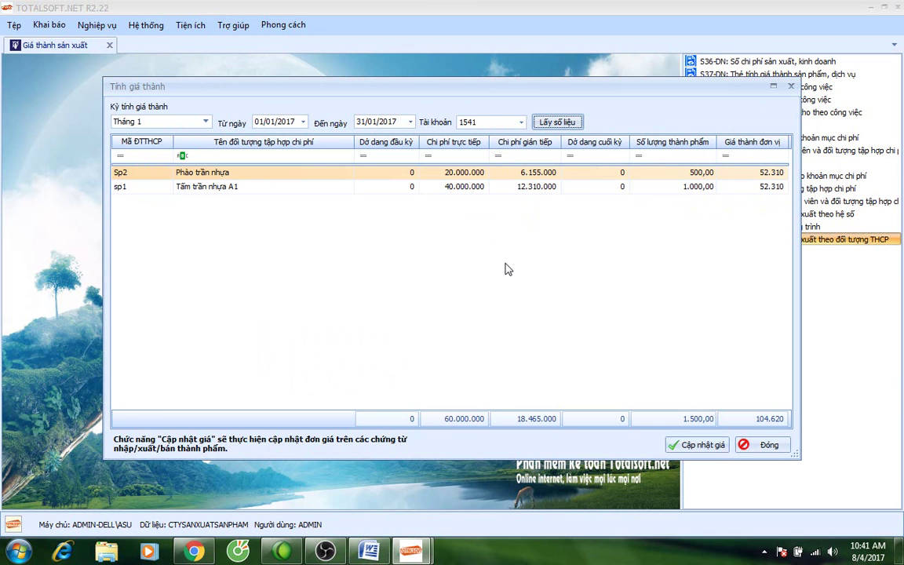
Review the Sp2 and sp1 rows, both at 52.310 unit cost, then close the costing module.
click(716, 174)
click(716, 188)
click(763, 175)
key(Down)
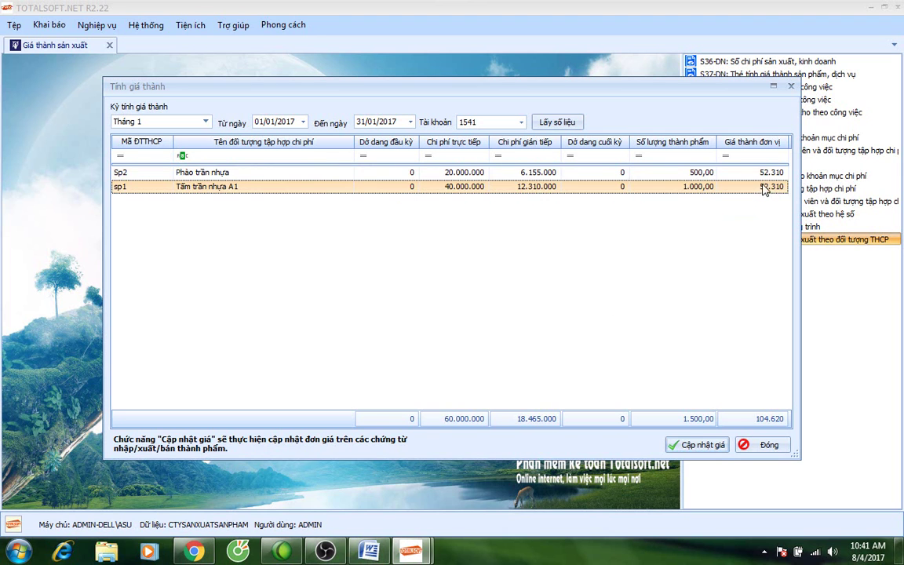
key(Up)
key(Down)
key(Up)
key(Down)
click(764, 172)
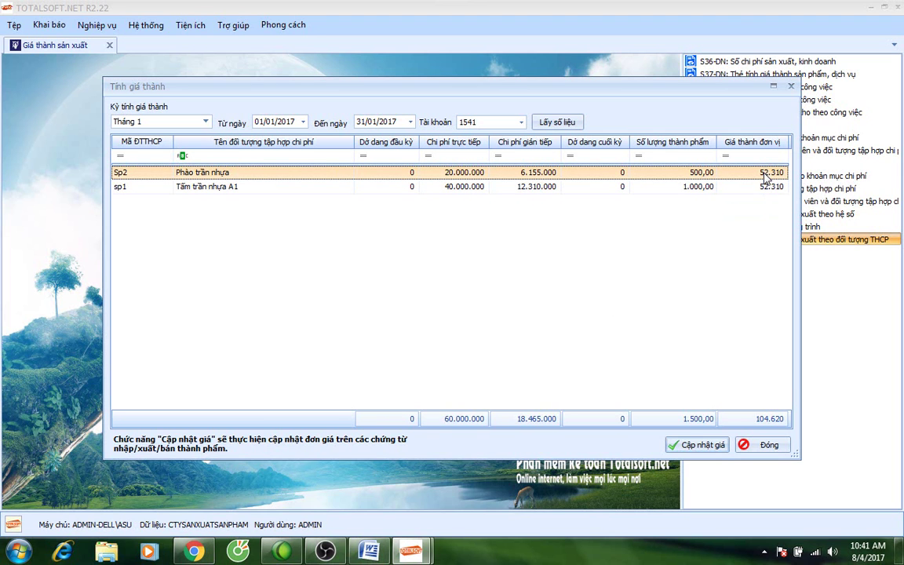
key(Down)
key(Up)
key(Down)
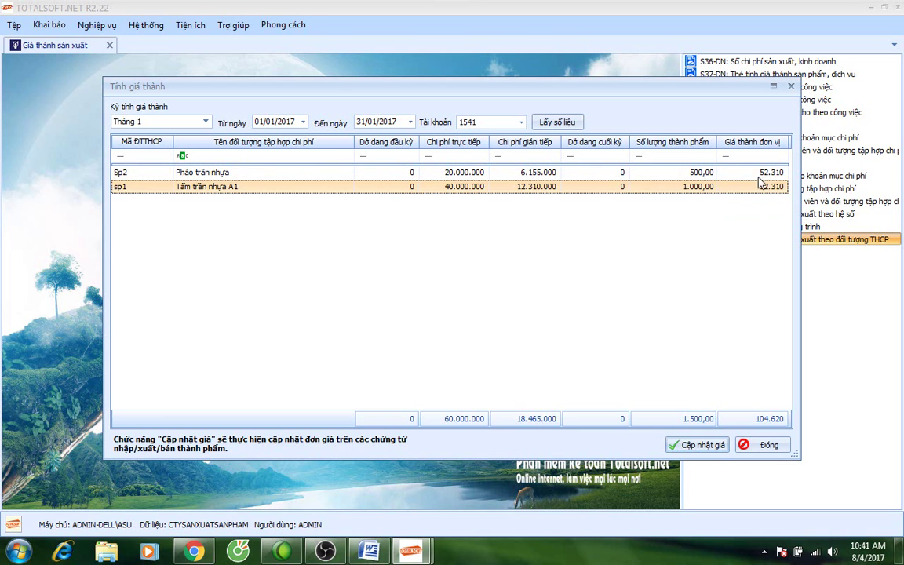
key(Up)
key(Down)
key(Up)
key(Down)
key(Up)
key(Down)
click(758, 445)
click(111, 46)
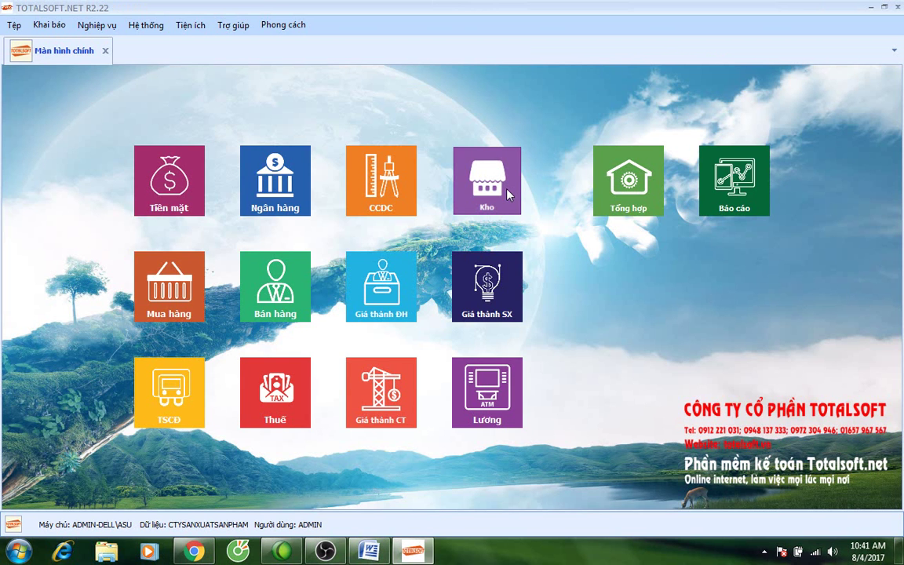
Open stock receipt PN00002 from the Kho Nhập kho list.
click(508, 194)
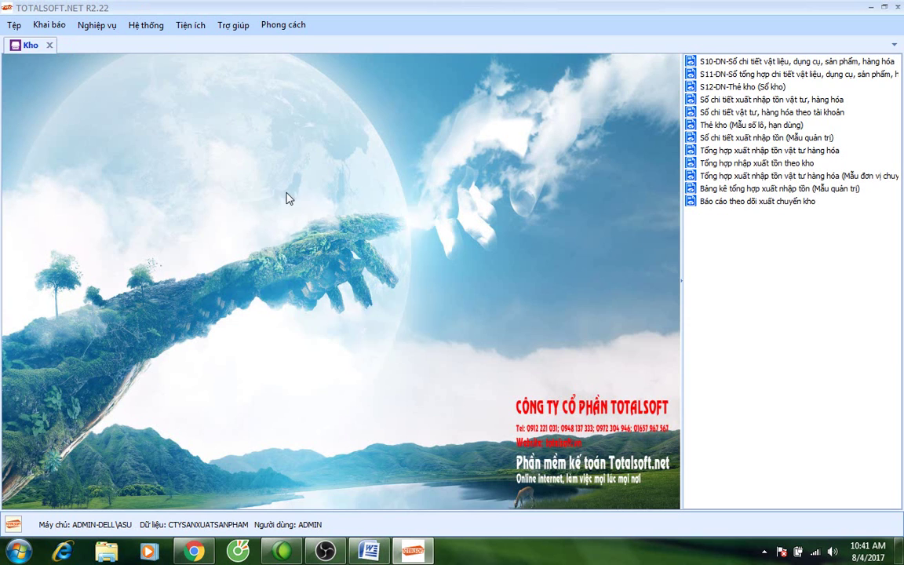
click(287, 205)
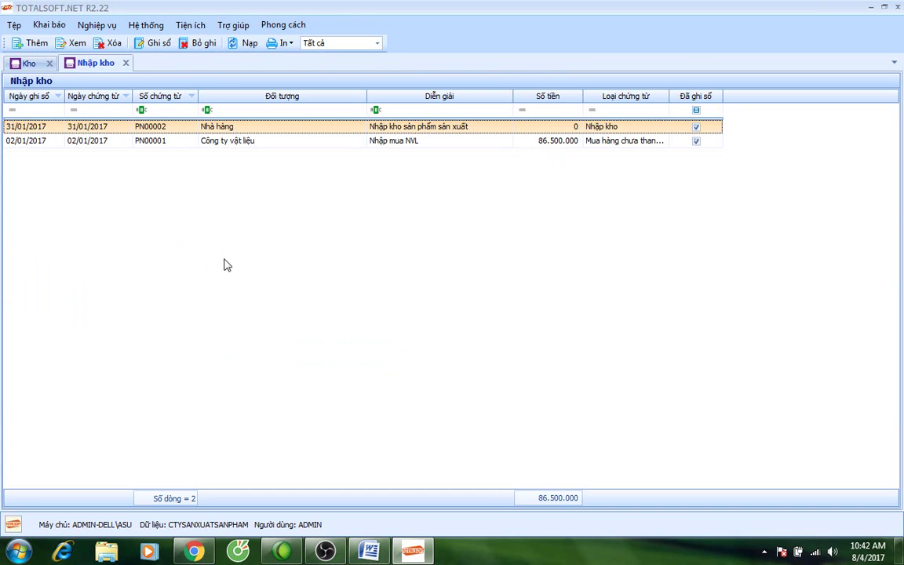
double_click(258, 127)
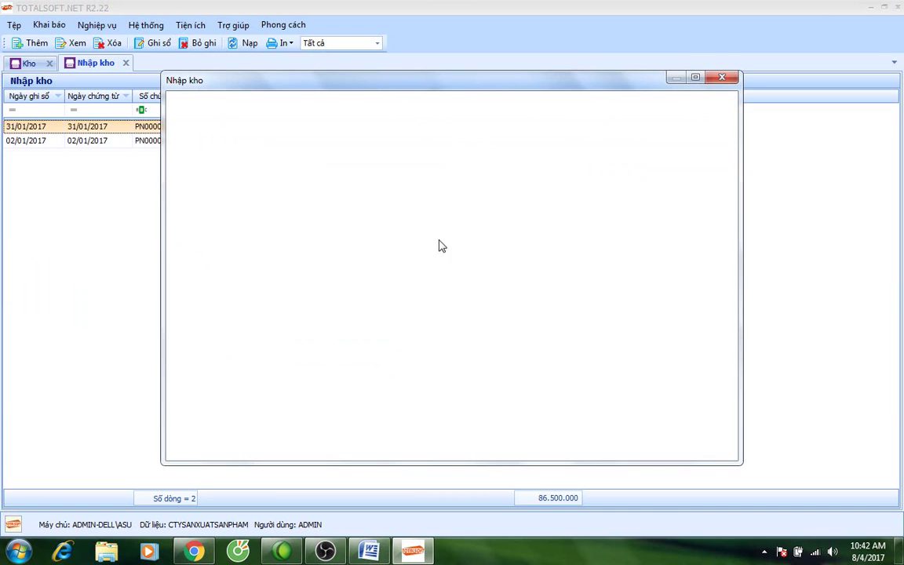
Unpost PN00002, change the Sp2 quantity to 700, save, and close the receipt list.
click(475, 99)
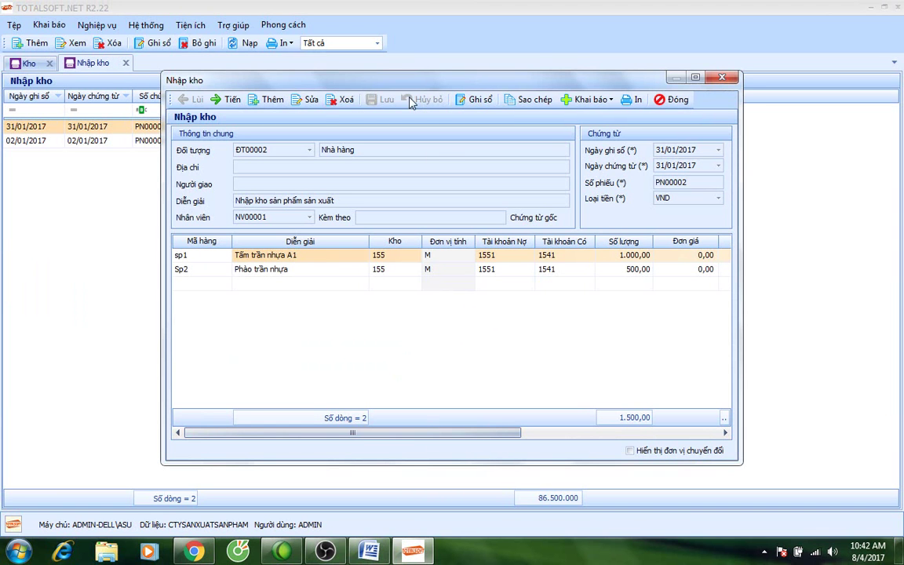
click(310, 99)
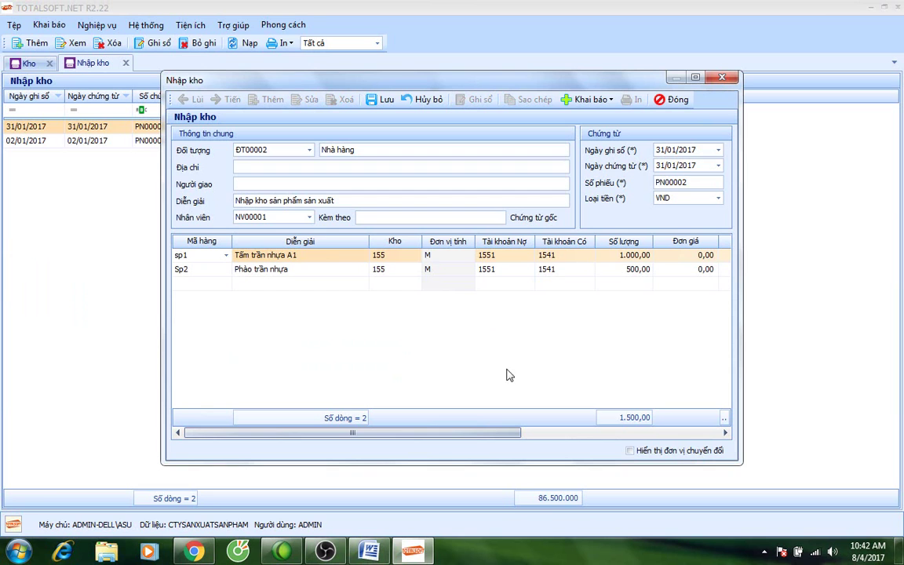
click(615, 269)
text(700)
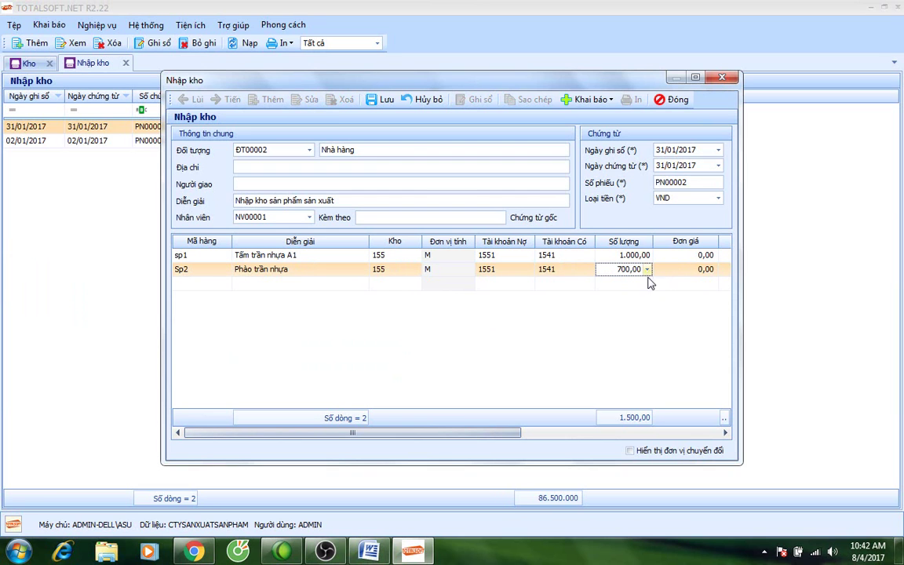
click(382, 99)
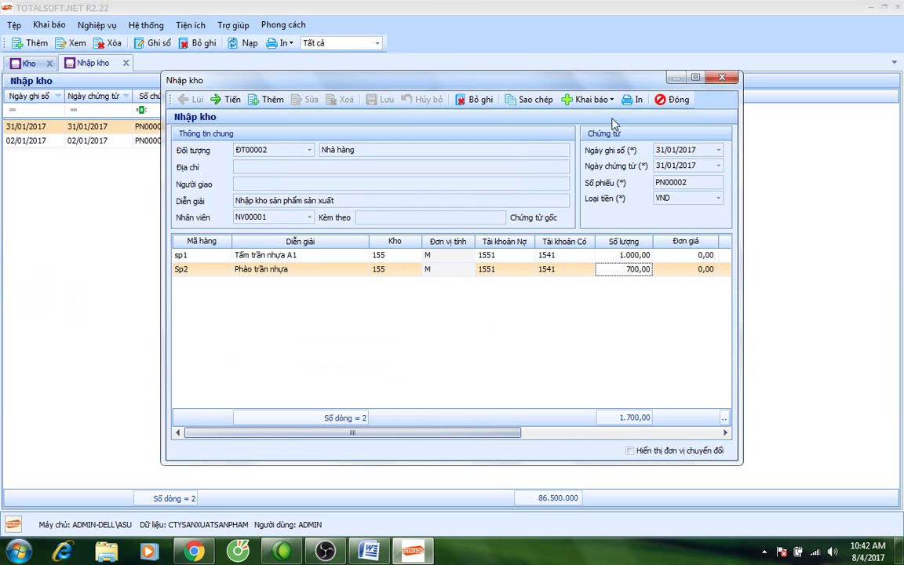
click(672, 99)
click(126, 63)
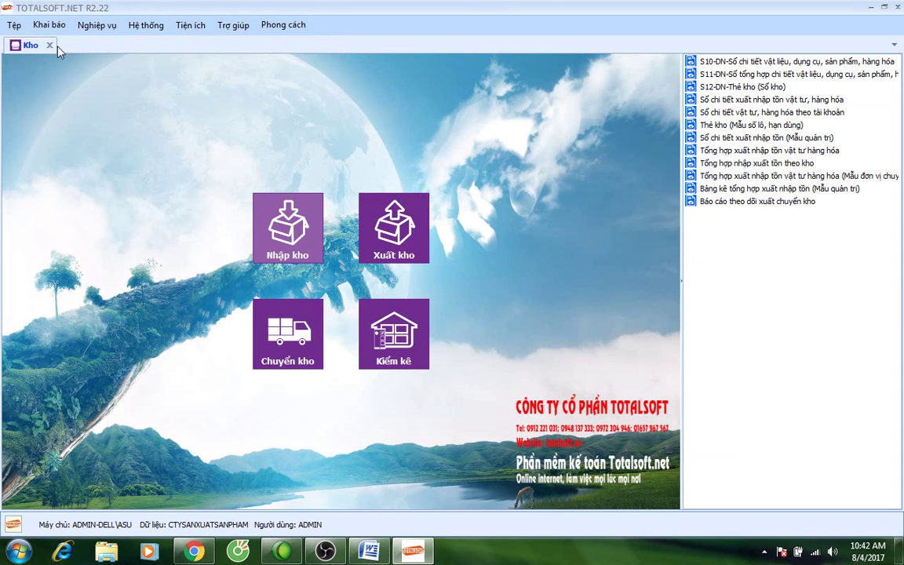
Preview January's Bảng phân tích giá thành sản xuất theo đối tượng THCP, showing Sp2 at 700 units, 37.364 each.
click(49, 45)
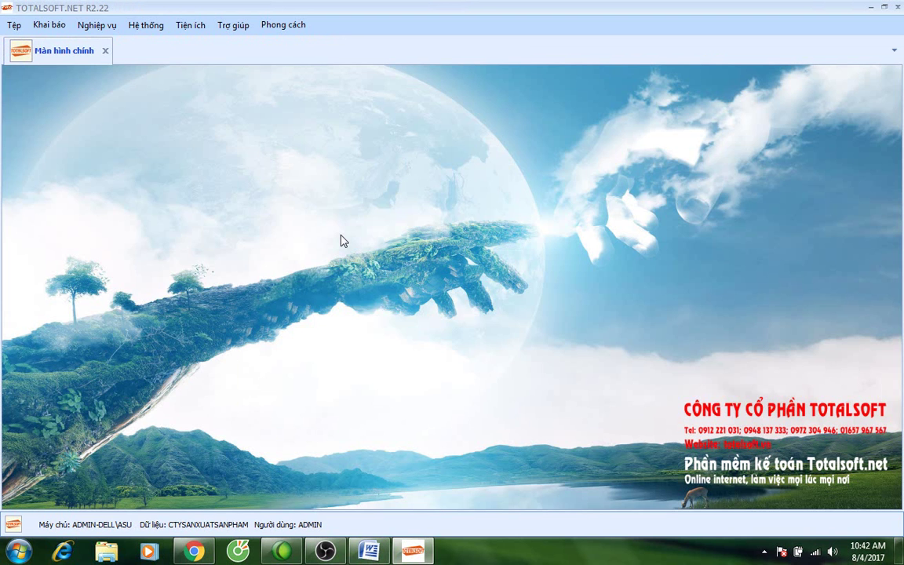
click(503, 308)
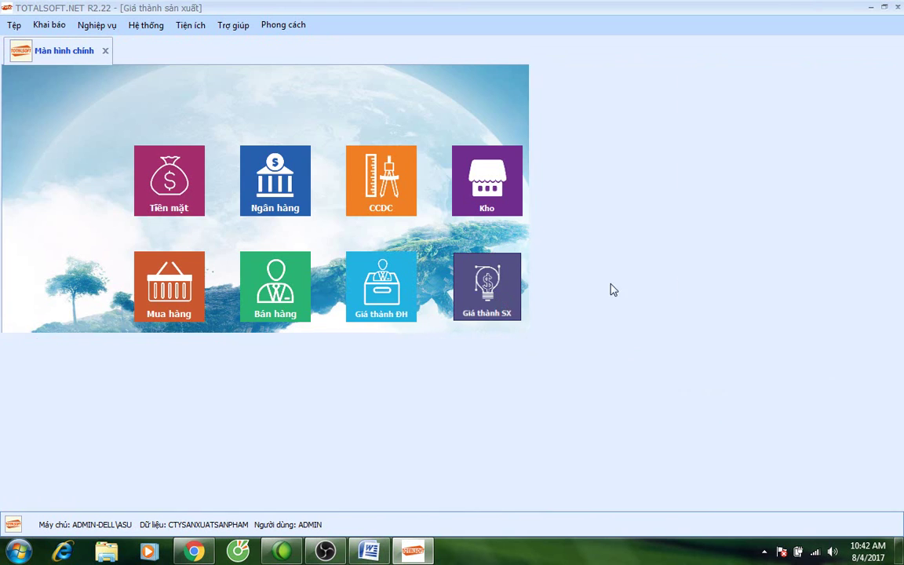
click(766, 240)
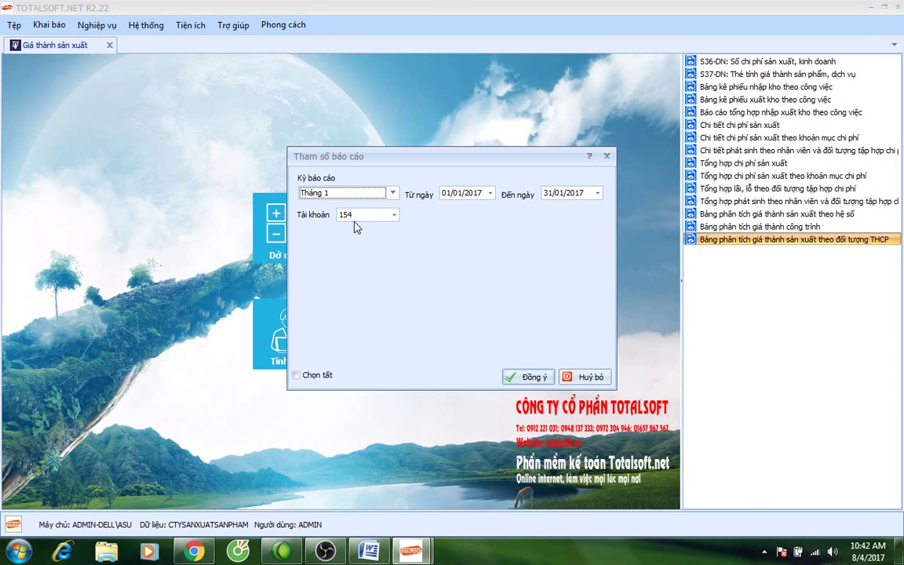
click(514, 377)
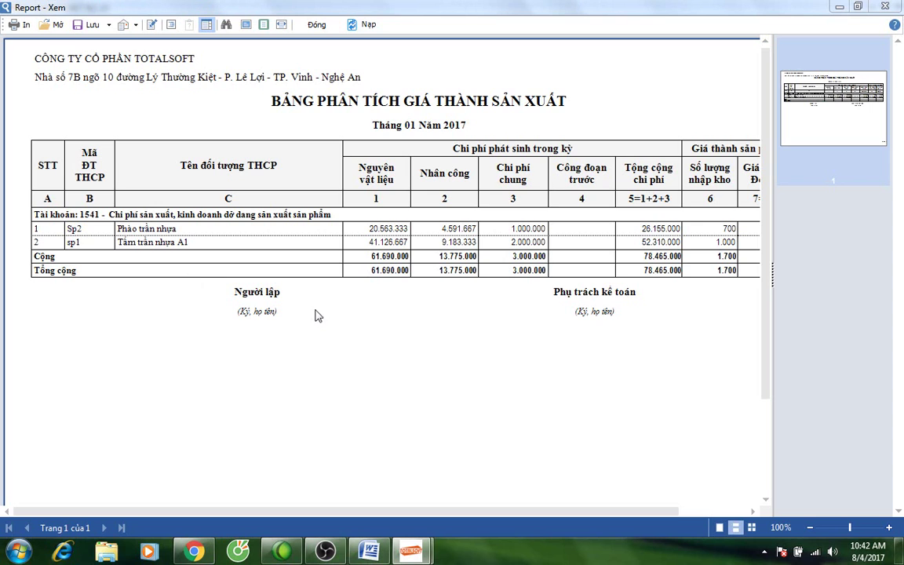
drag(601, 513, 665, 519)
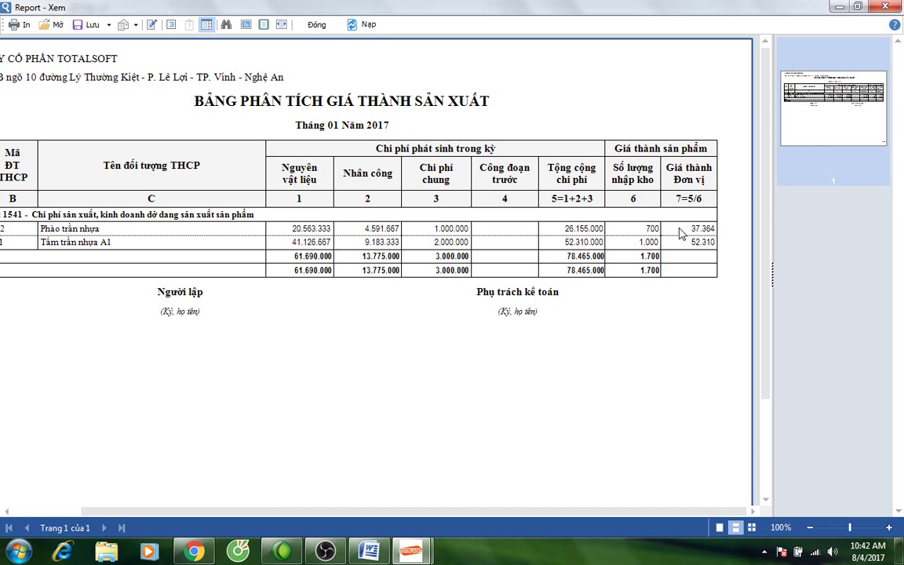
click(316, 24)
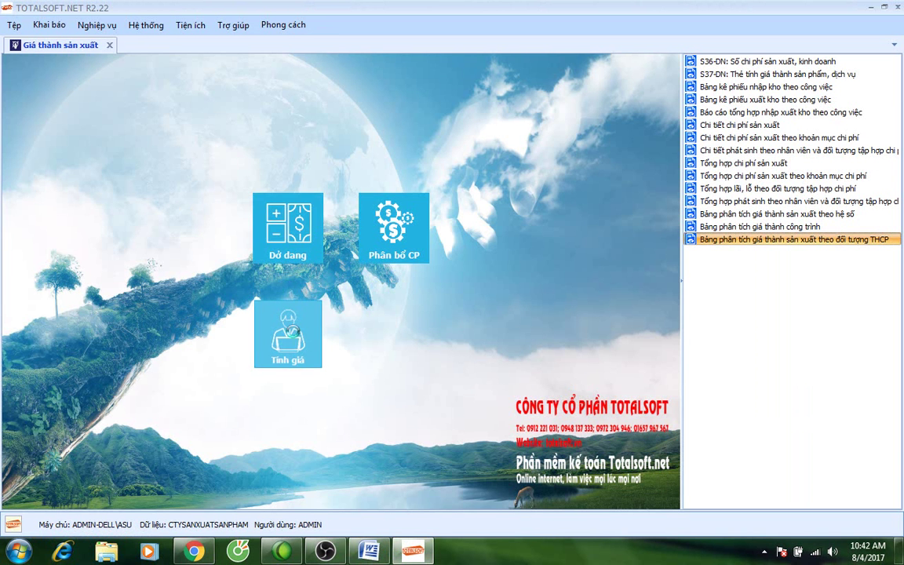
Recalculate Tính giá for Tháng 1 on account 1541.
click(267, 318)
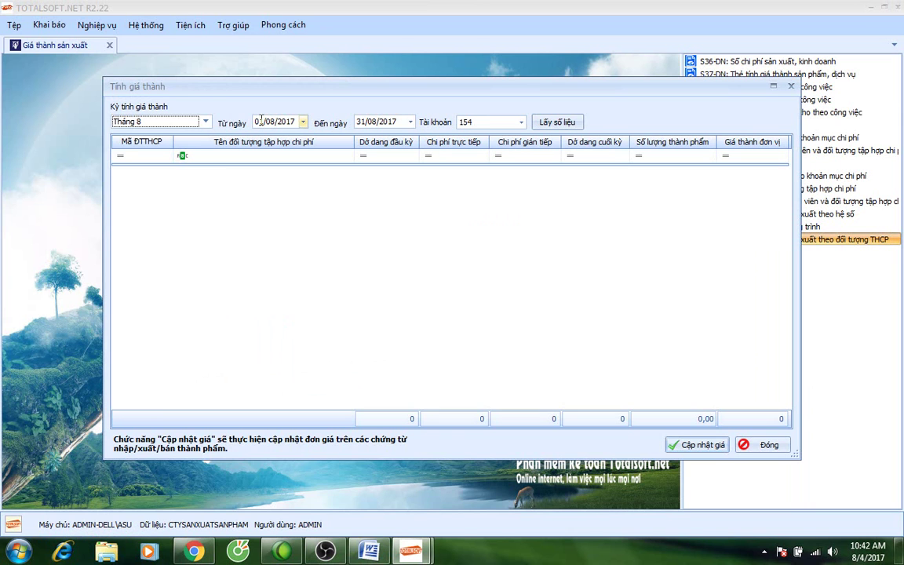
click(206, 122)
scroll(191, 150, up, 3)
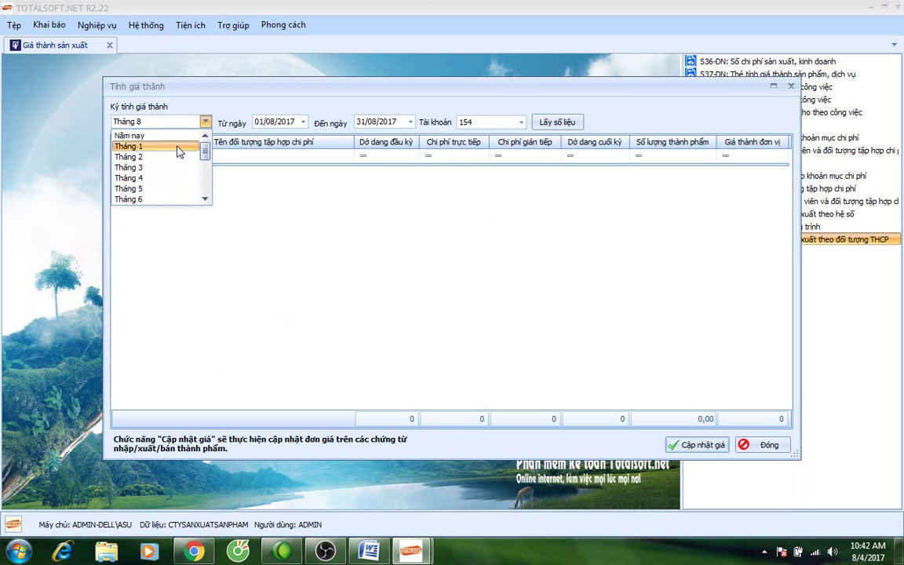
click(181, 148)
click(478, 121)
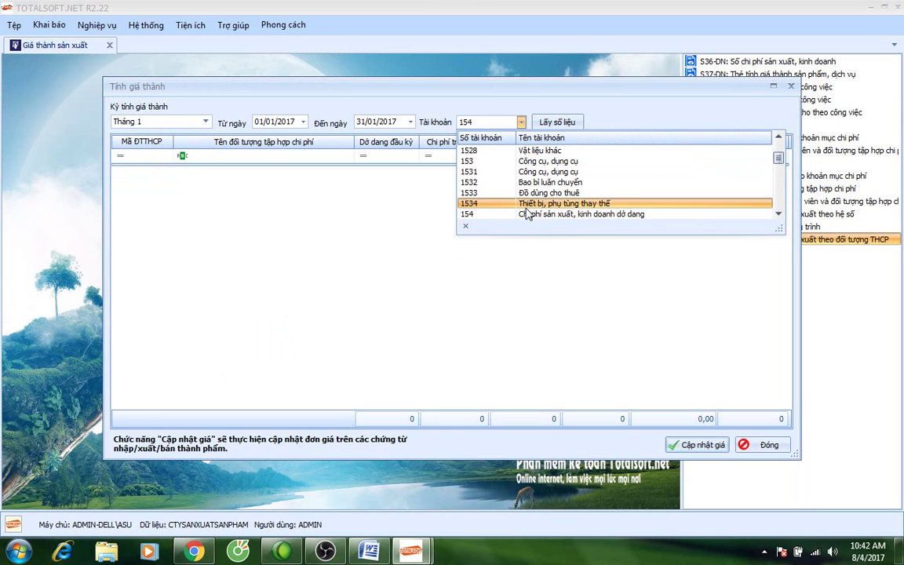
scroll(514, 196, down, 1)
click(514, 193)
click(551, 122)
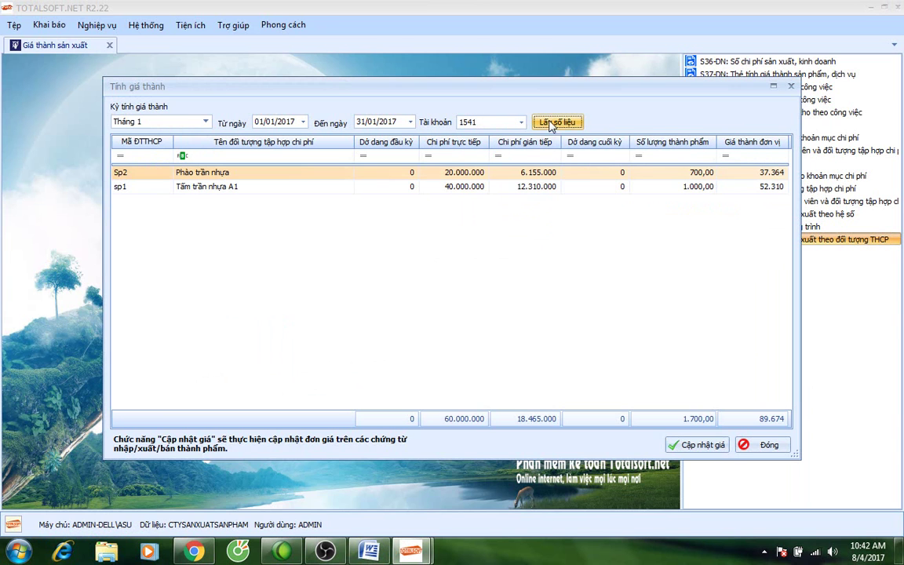
Check Sp2 at 37.364 and sp1 at 52.310, then apply them with Cập nhật giá.
click(758, 177)
click(757, 186)
click(758, 173)
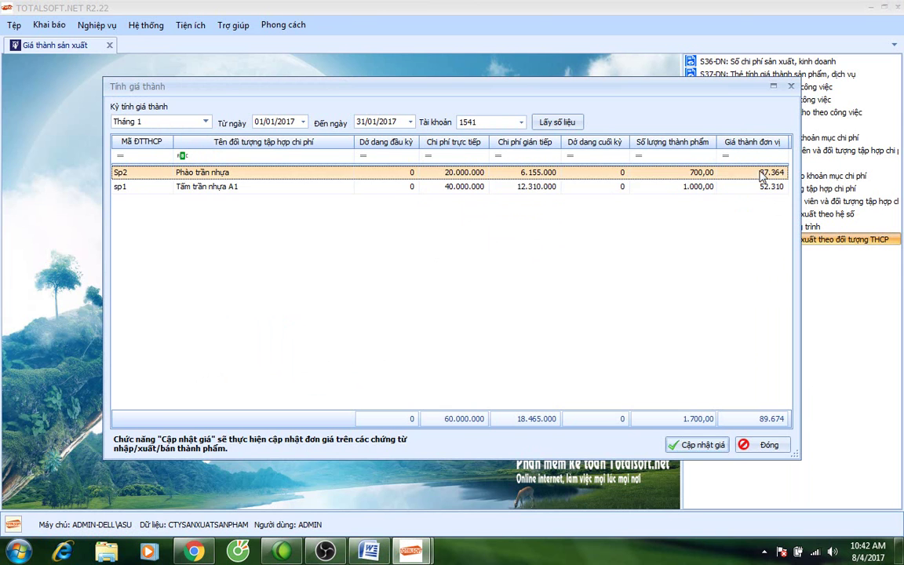
click(696, 444)
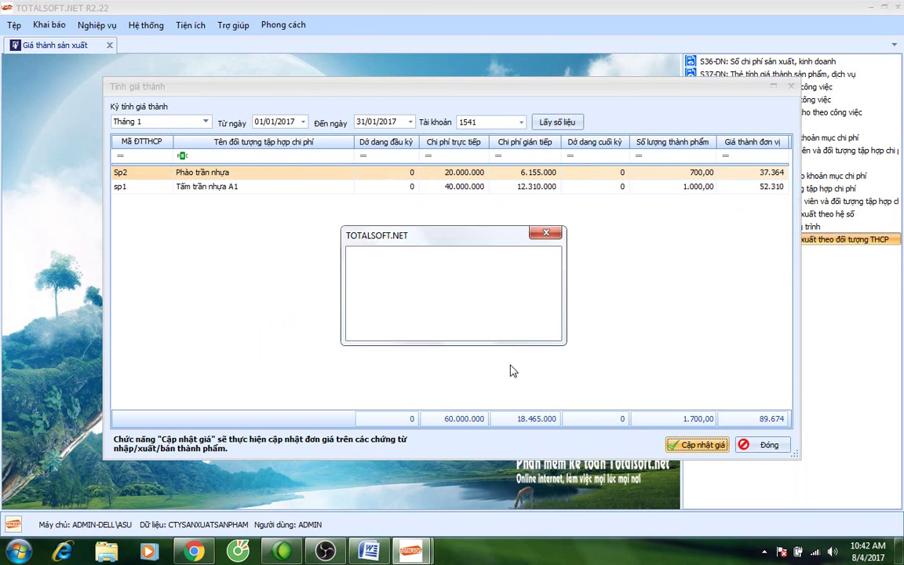
click(524, 323)
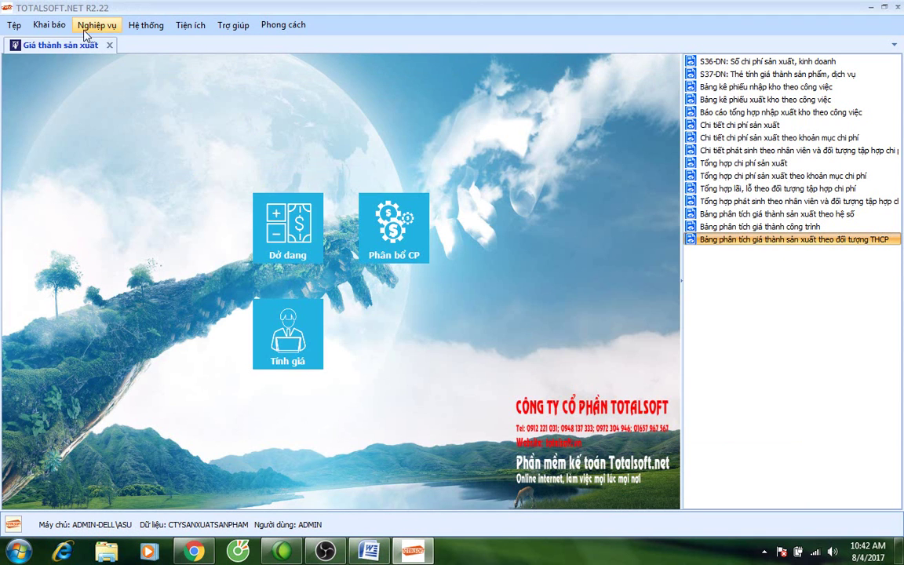
Open the 31/01/2017 receipt PN00002 and verify prices 52.310 and 37.364,29, totalling 78.465.000.
click(109, 46)
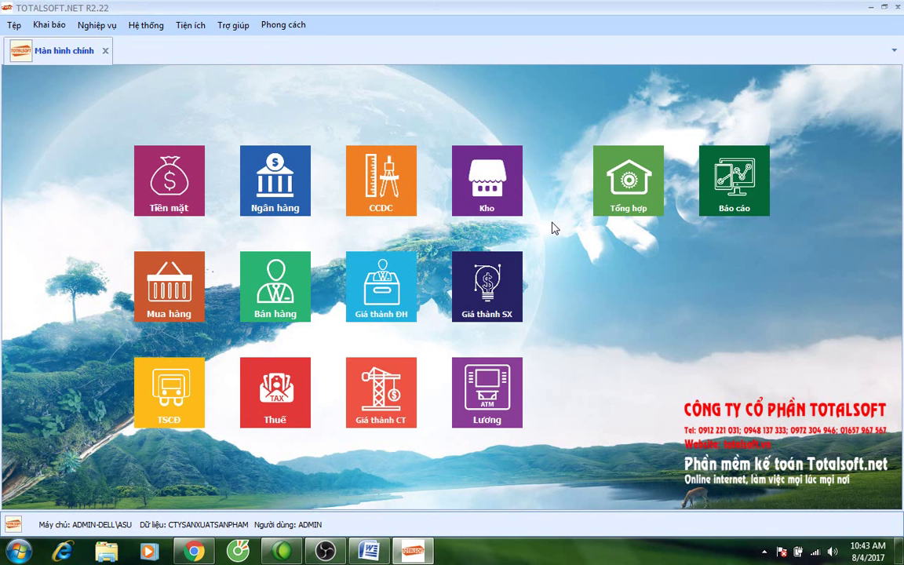
click(474, 191)
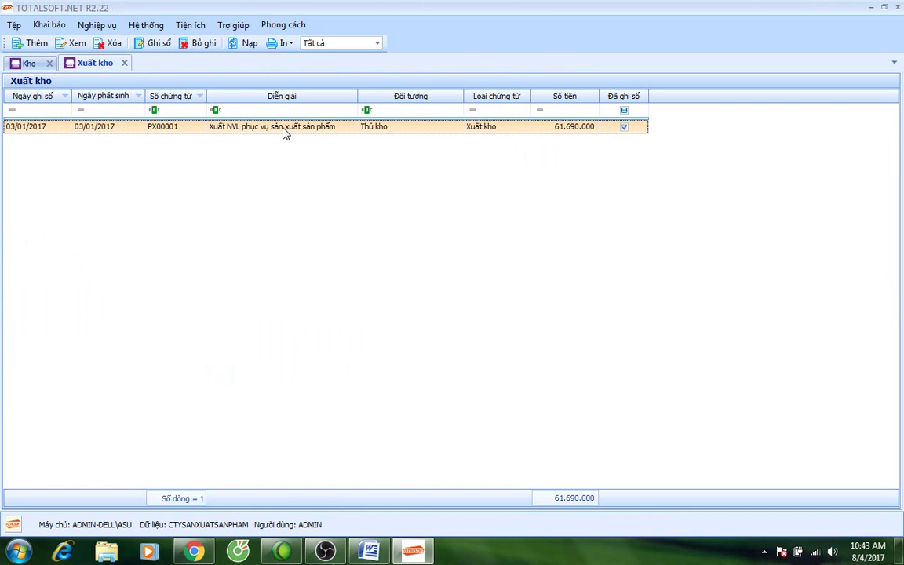
click(124, 63)
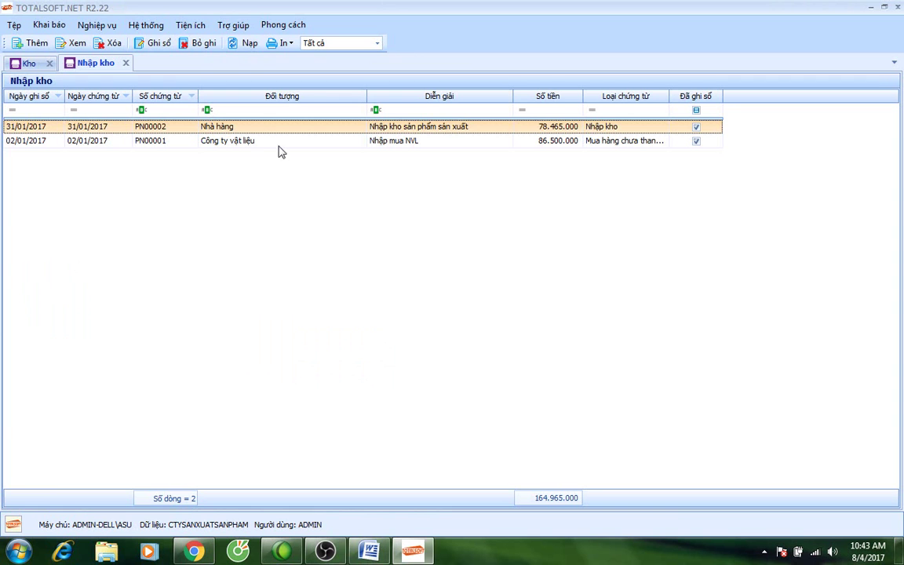
double_click(257, 128)
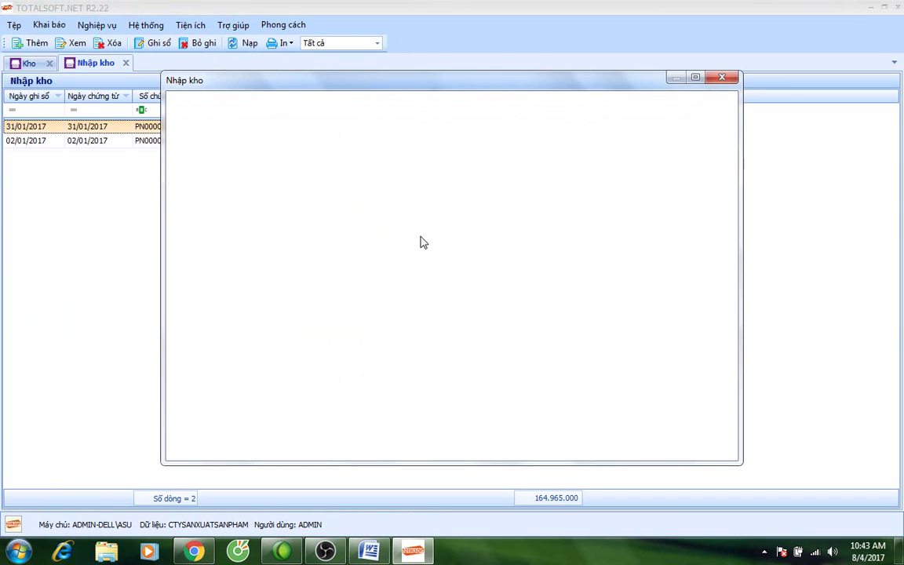
drag(484, 434, 693, 437)
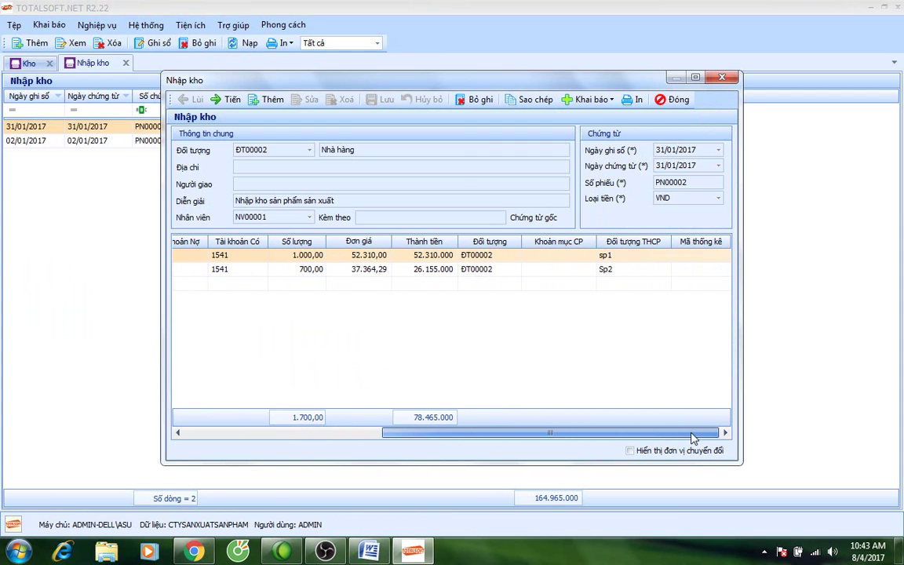
click(430, 269)
click(673, 99)
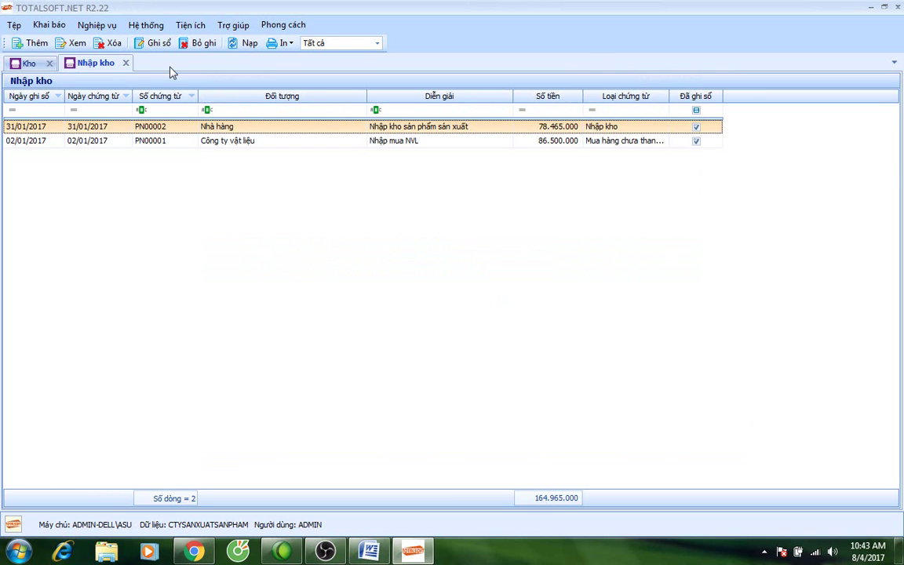
click(125, 63)
Generate the 2017 F01-DN trial balance and confirm account 1551 closes at 78.465.000.
click(50, 46)
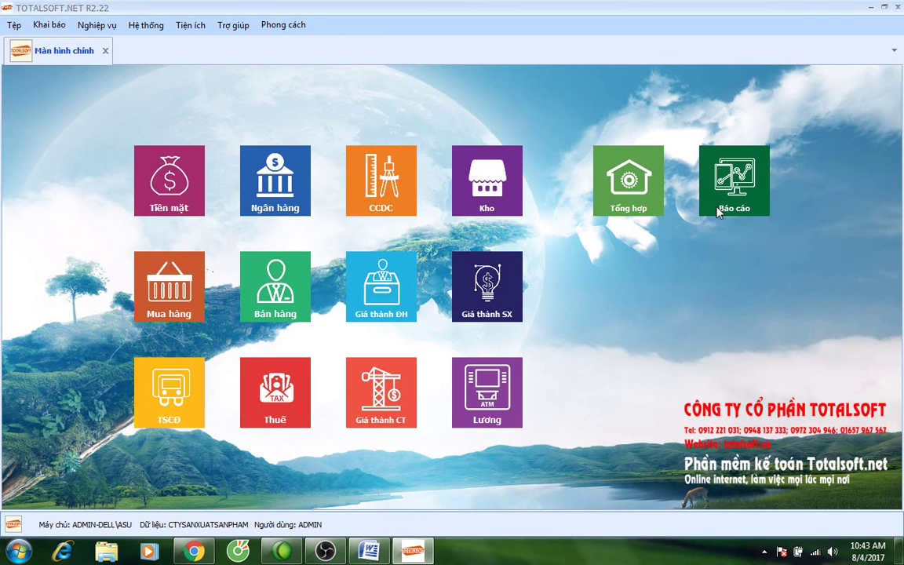
click(735, 196)
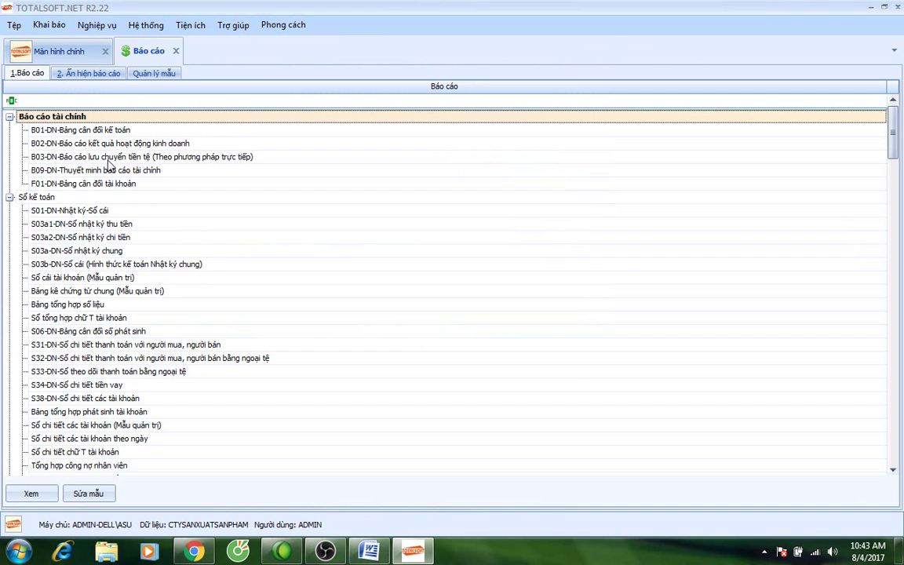
click(90, 184)
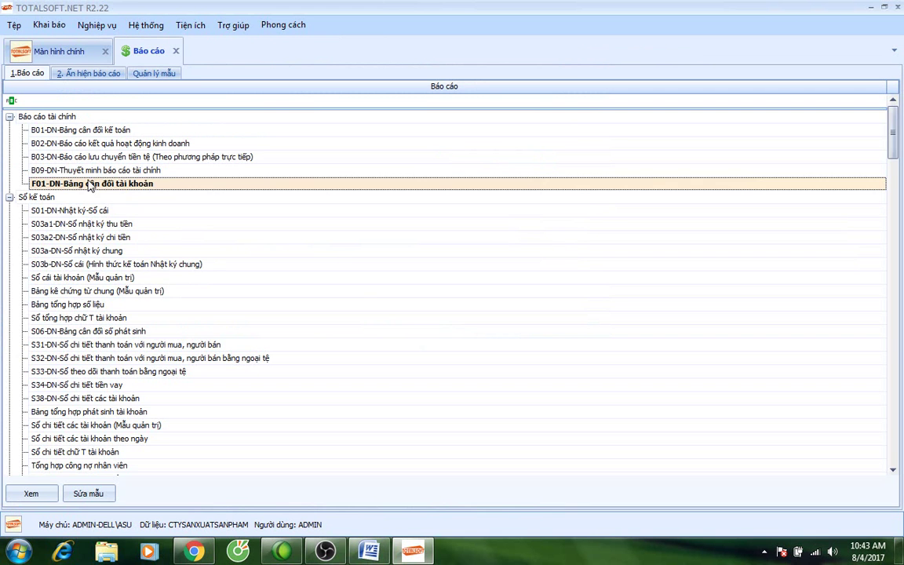
double_click(90, 184)
click(497, 316)
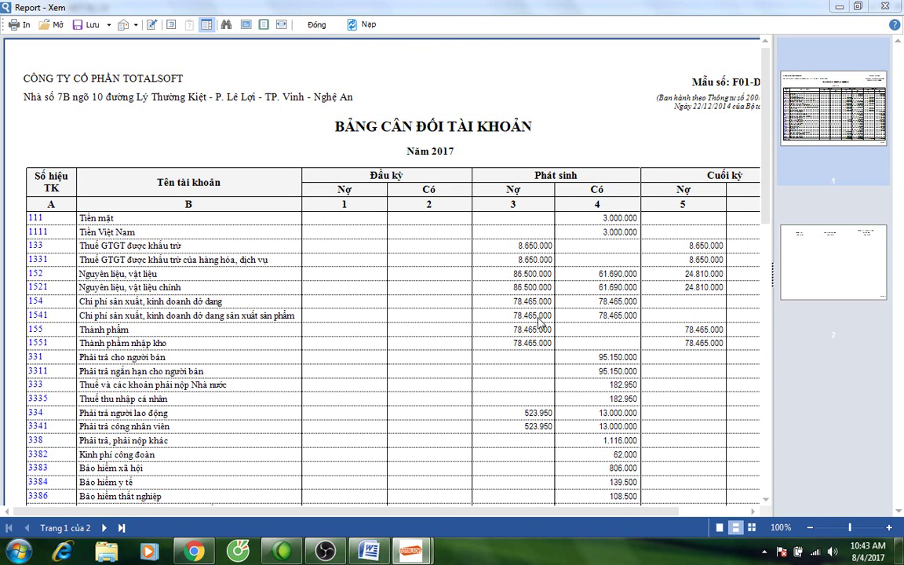
scroll(416, 412, down, 2)
drag(439, 514, 462, 513)
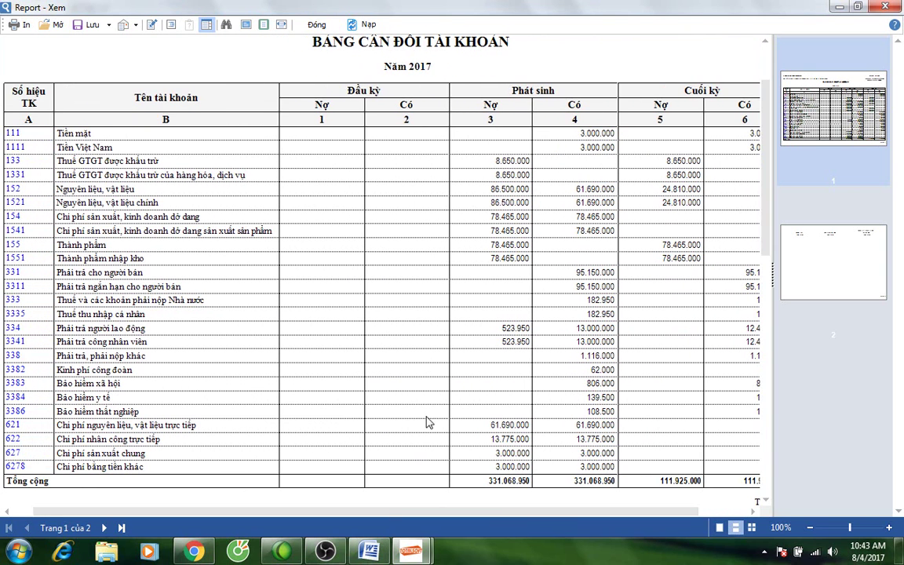
drag(368, 514, 424, 514)
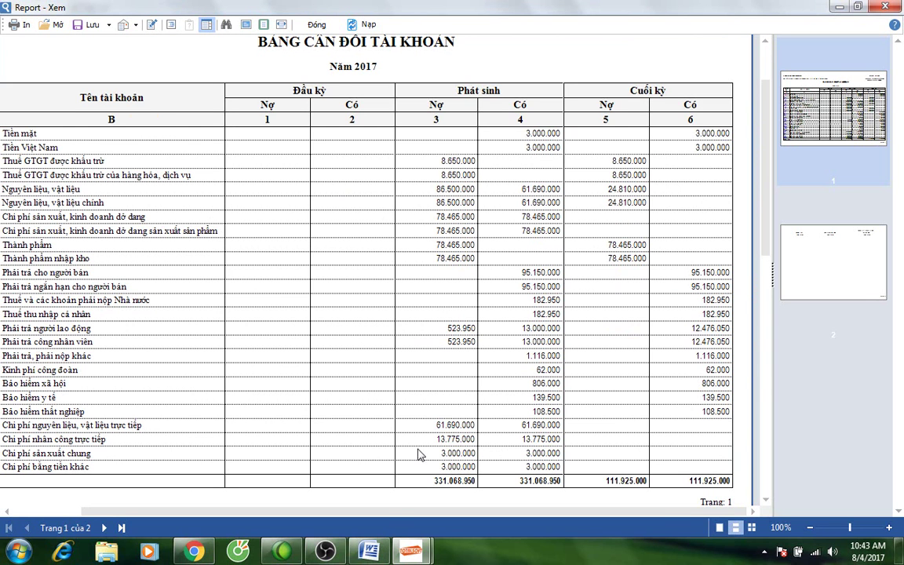
click(314, 24)
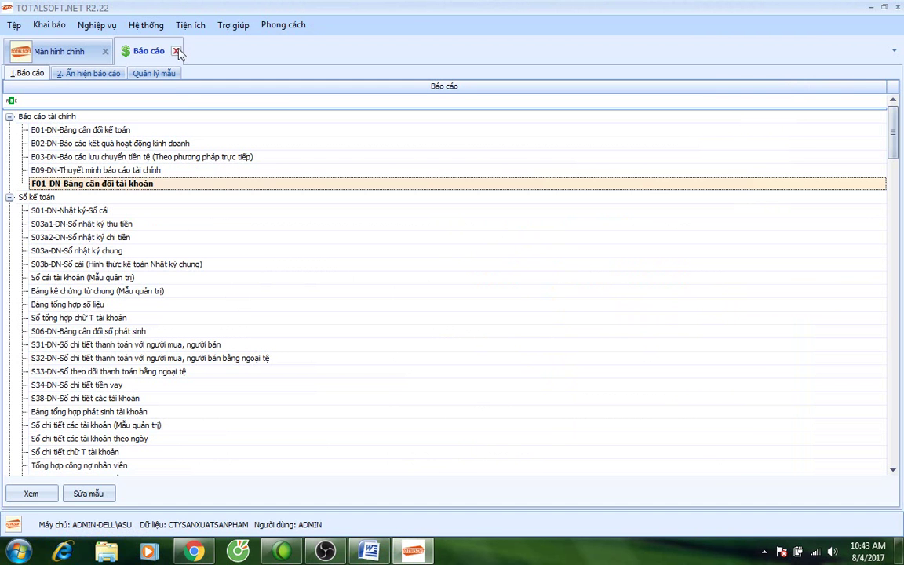
Close Báo cáo, briefly open and close Bán hàng and Báo cáo, ending on Màn hình chính.
click(177, 51)
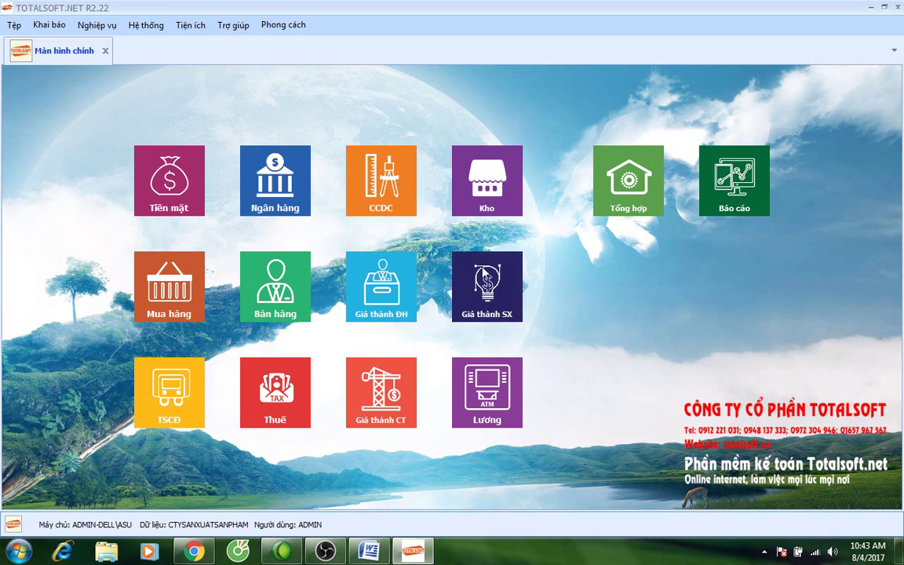
click(259, 275)
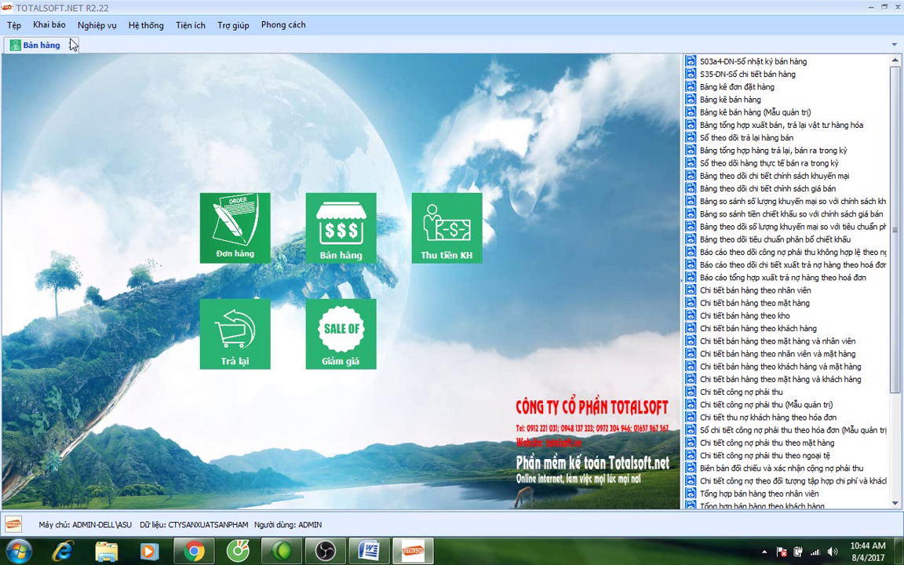
click(71, 46)
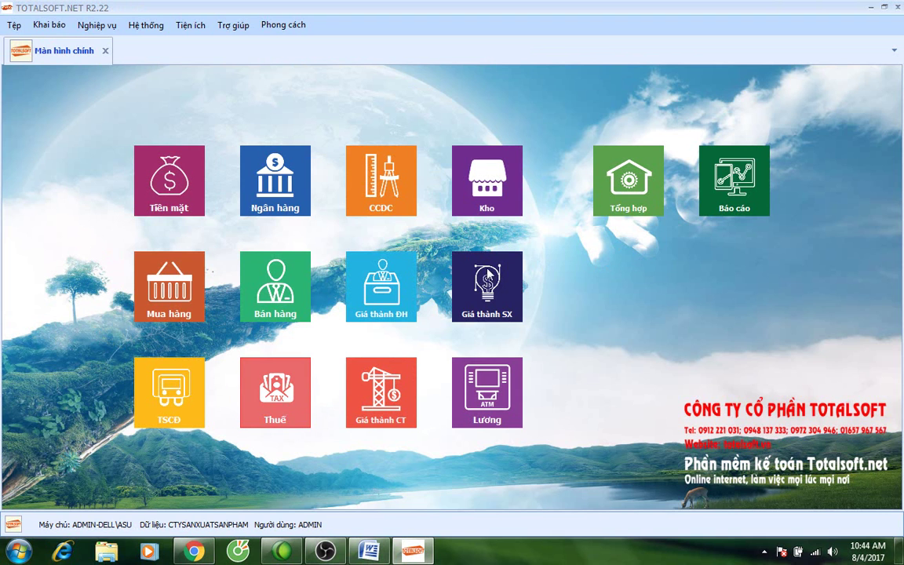
click(634, 181)
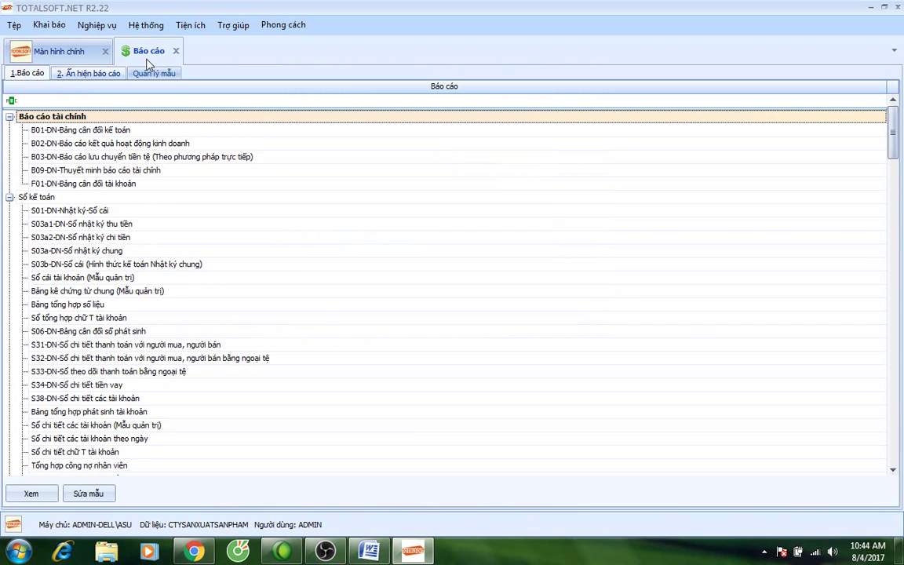
click(176, 51)
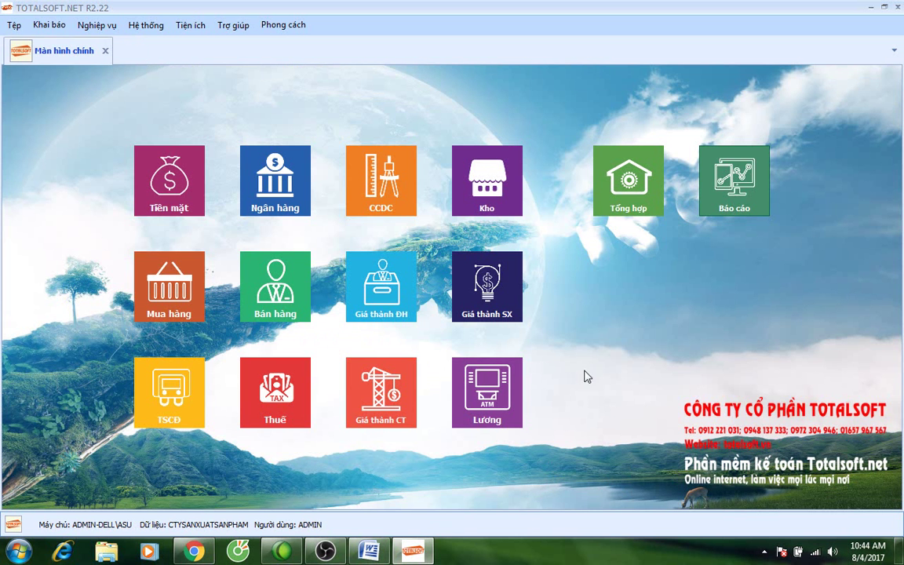
Switch to the Word notes and insert a page break after the last line.
click(369, 552)
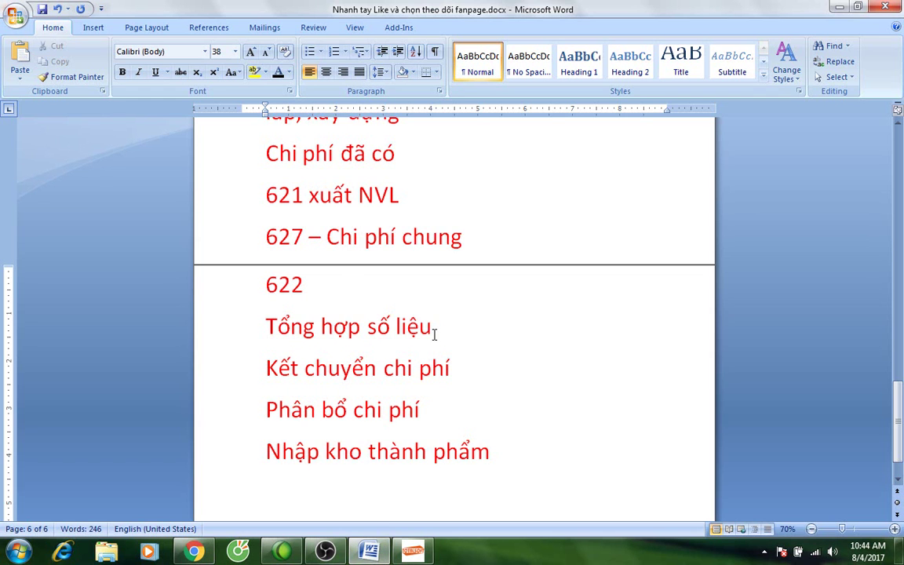
scroll(471, 353, down, 1)
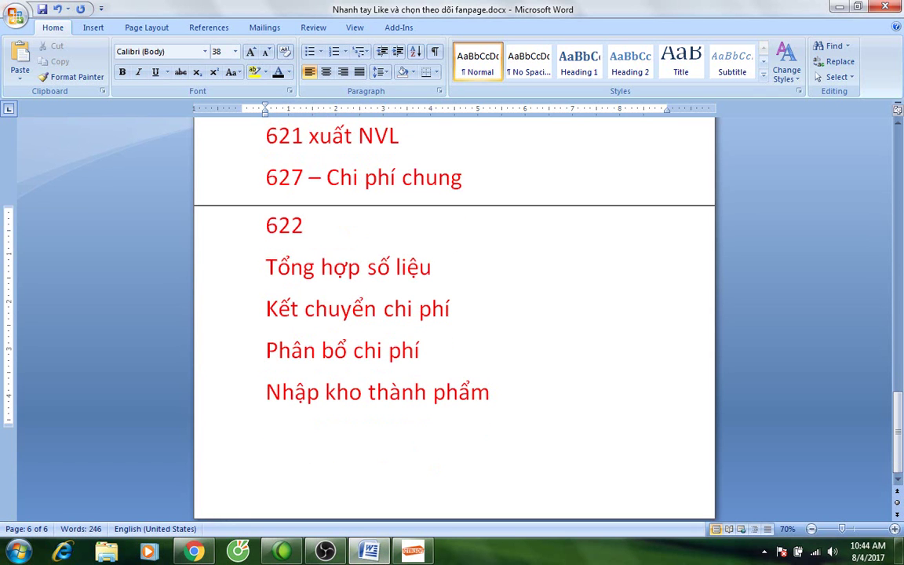
key(ctrl+Return)
Type 'Cảm ơn đã theo dõi' followed by a support line with the hotline phone number.
scroll(446, 340, down, 3)
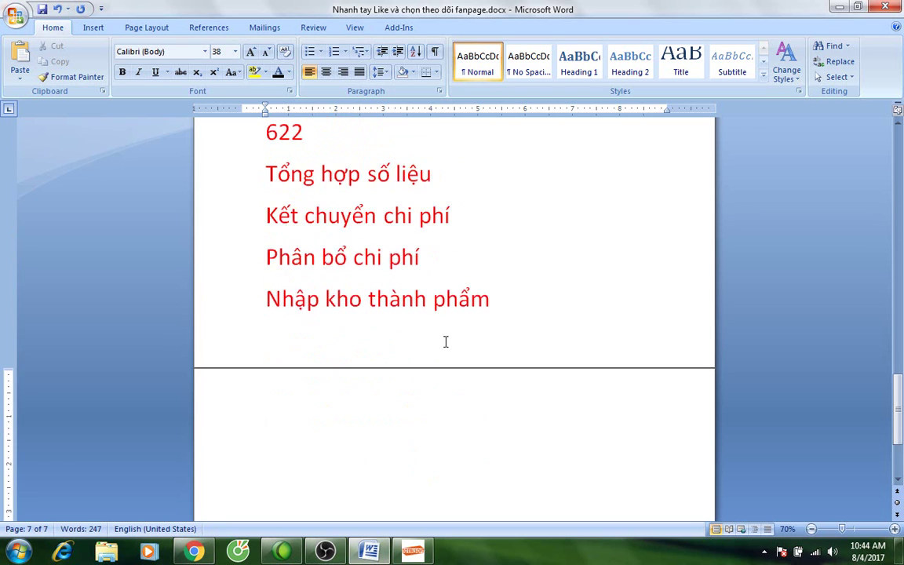
text(C)
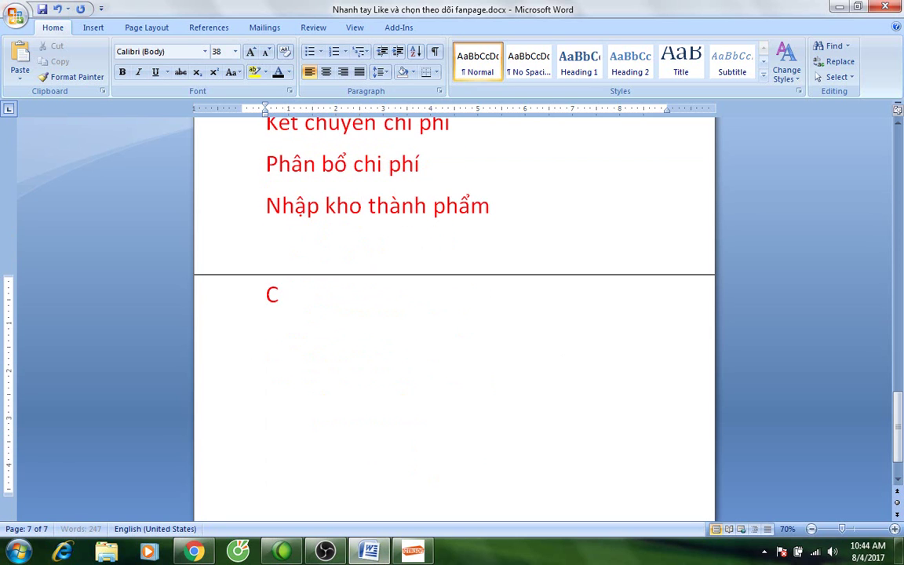
text(ảm ơn đã theo dõi)
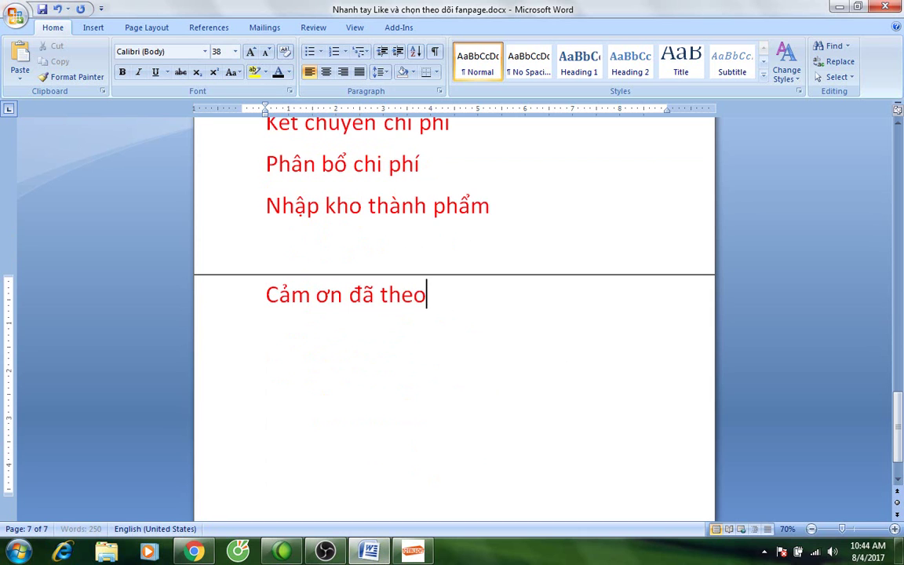
key(Return)
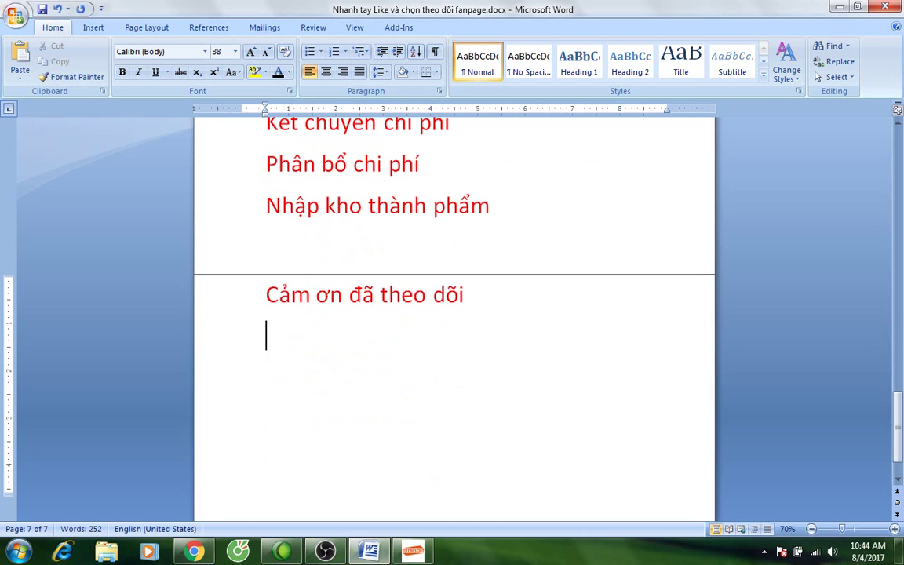
text(Mọi hỗ tr)
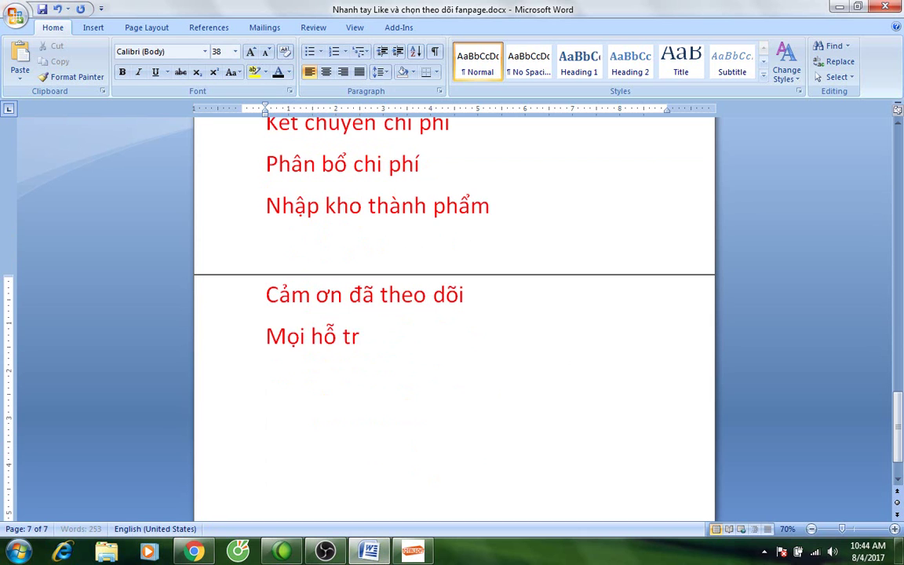
text(ợ theo s)
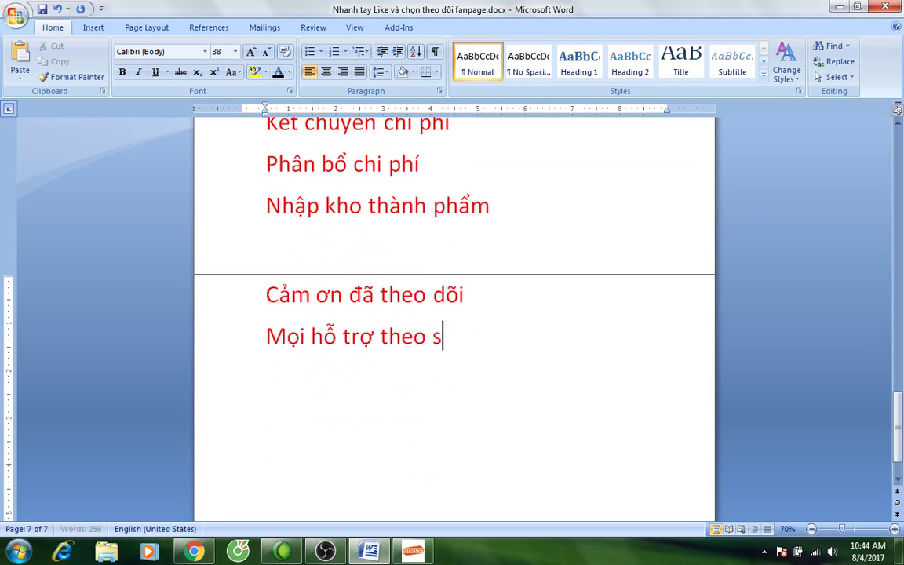
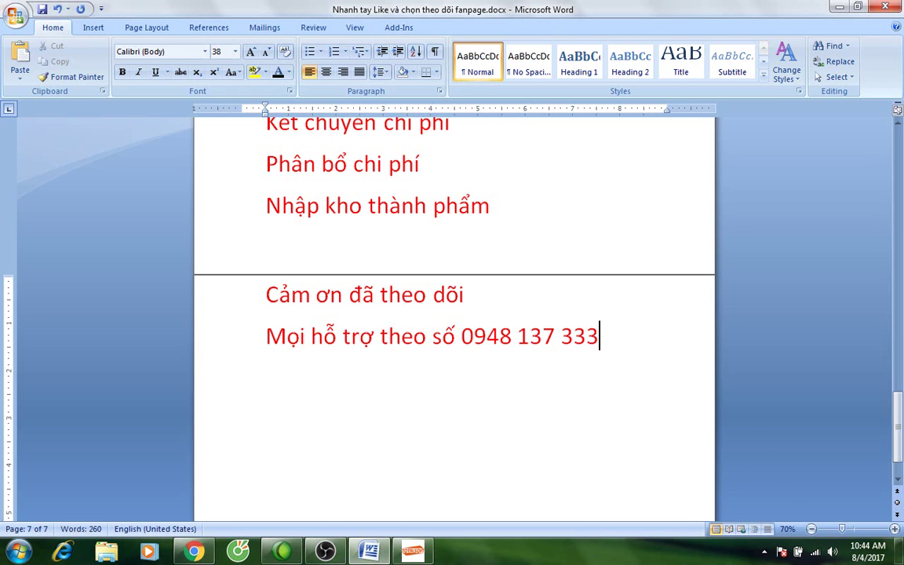